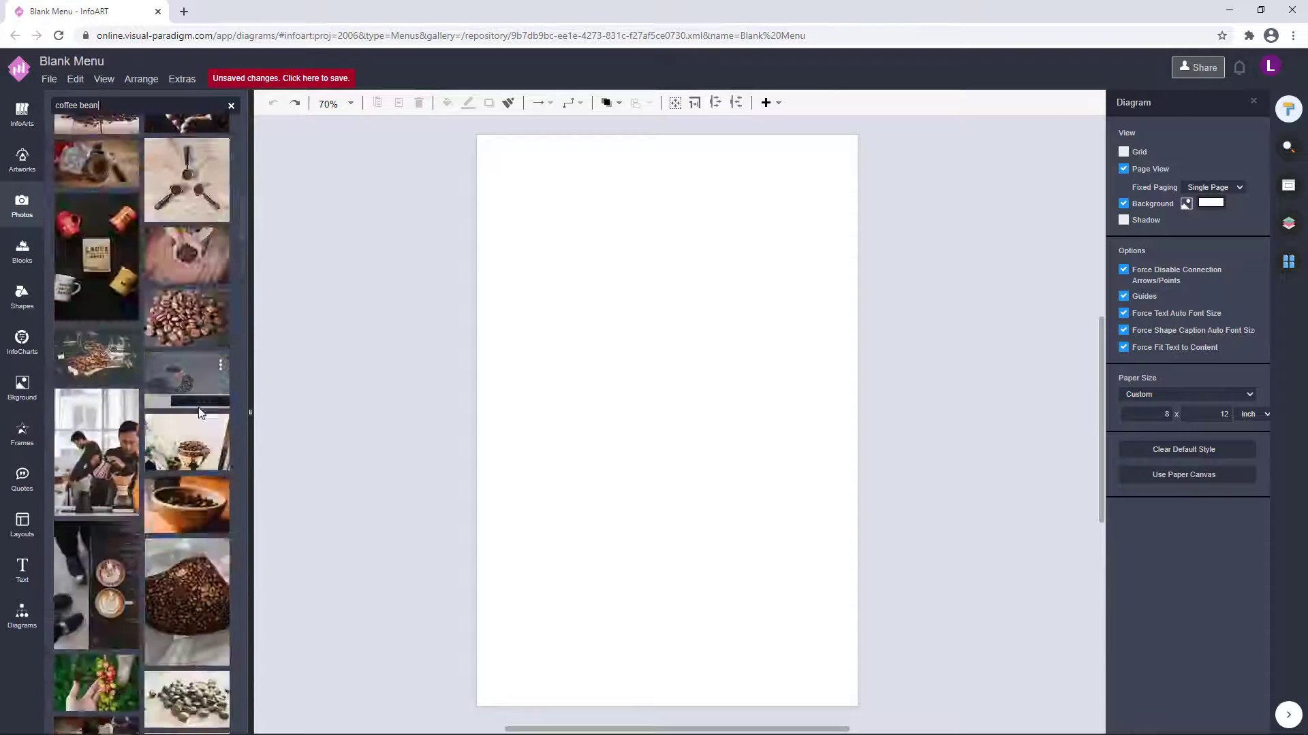
Step: Fill the page with the latte-on-coffee-beans photo and cover its middle with a full-height white rectangle
{"action": "left_click_drag", "start_coordinate": [188, 184], "coordinate": [487, 240]}
{"action": "left_click", "coordinate": [22, 617]}
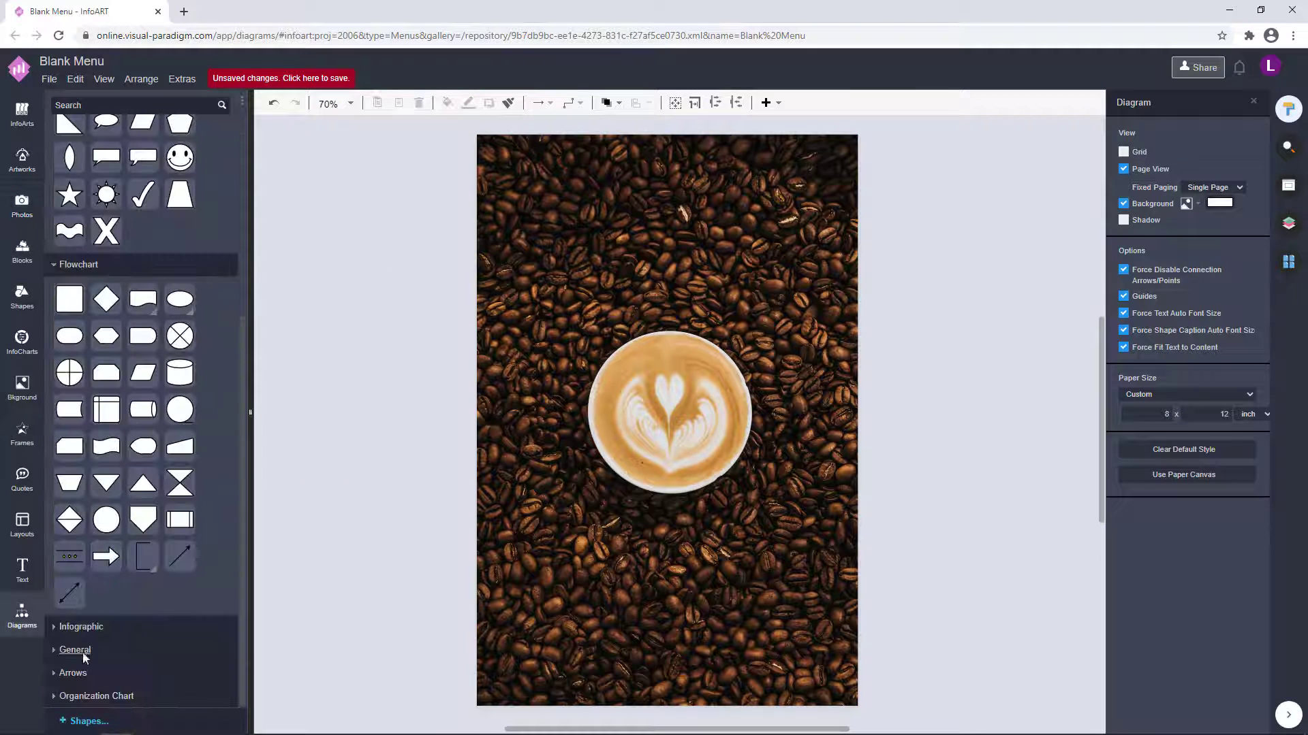
{"action": "left_click", "coordinate": [81, 648]}
{"action": "scroll", "coordinate": [117, 409], "scroll_direction": "down", "scroll_amount": 5}
{"action": "left_click_drag", "start_coordinate": [667, 166], "coordinate": [667, 166]}
{"action": "left_click_drag", "start_coordinate": [695, 178], "coordinate": [572, 700]}
{"action": "left_click_drag", "start_coordinate": [597, 412], "coordinate": [818, 418]}
{"action": "left_click_drag", "start_coordinate": [726, 467], "coordinate": [715, 467]}
{"action": "left_click", "coordinate": [966, 295]}
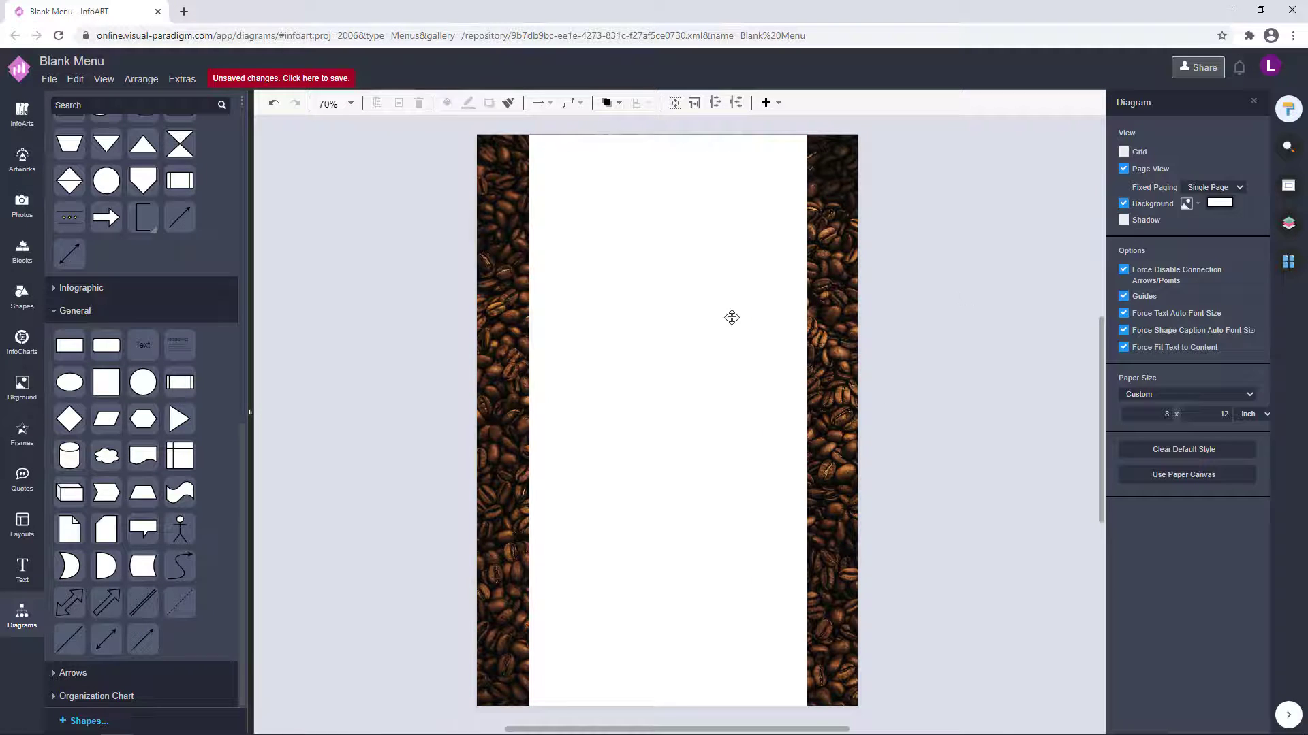
Step: Narrow the white rectangle and recentre it so equal strips of coffee beans show on both sides
{"action": "left_click", "coordinate": [732, 318]}
{"action": "left_click", "coordinate": [967, 297]}
{"action": "left_click", "coordinate": [683, 636]}
{"action": "left_click_drag", "start_coordinate": [668, 706], "coordinate": [667, 703]}
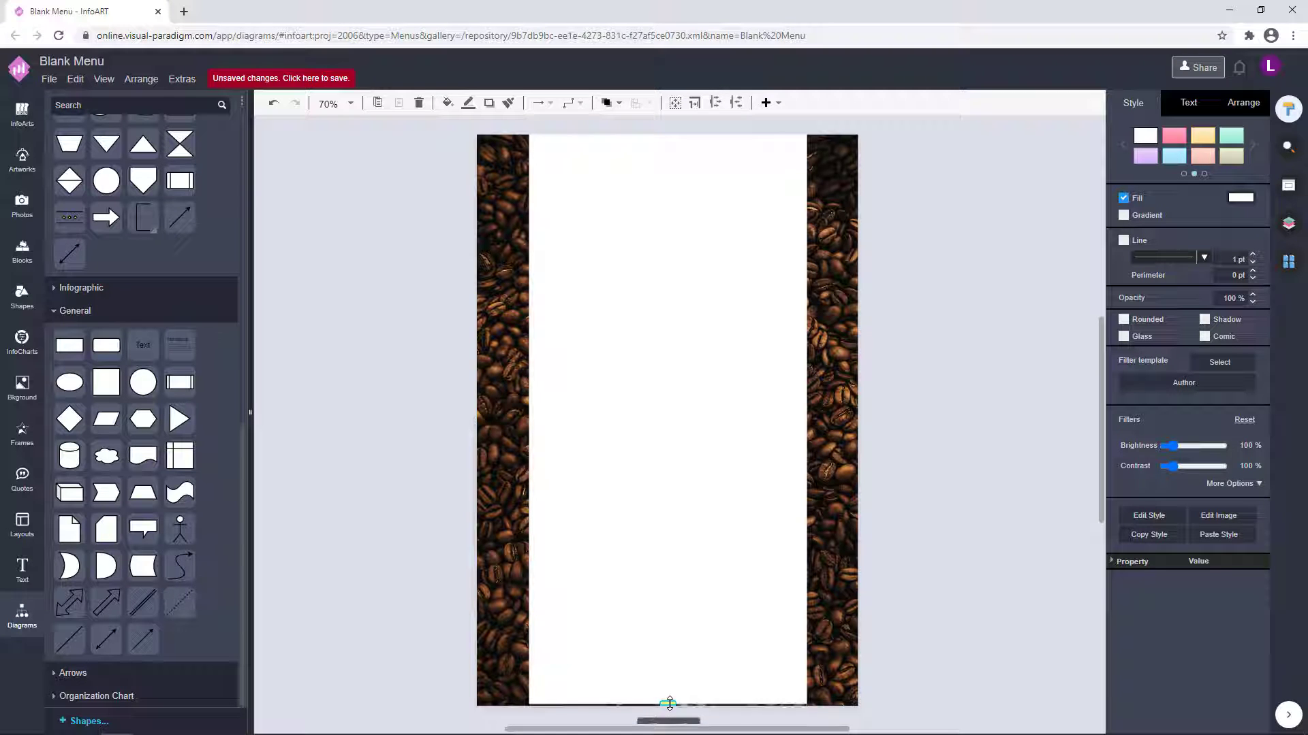
{"action": "left_click", "coordinate": [934, 531]}
{"action": "left_click", "coordinate": [742, 456]}
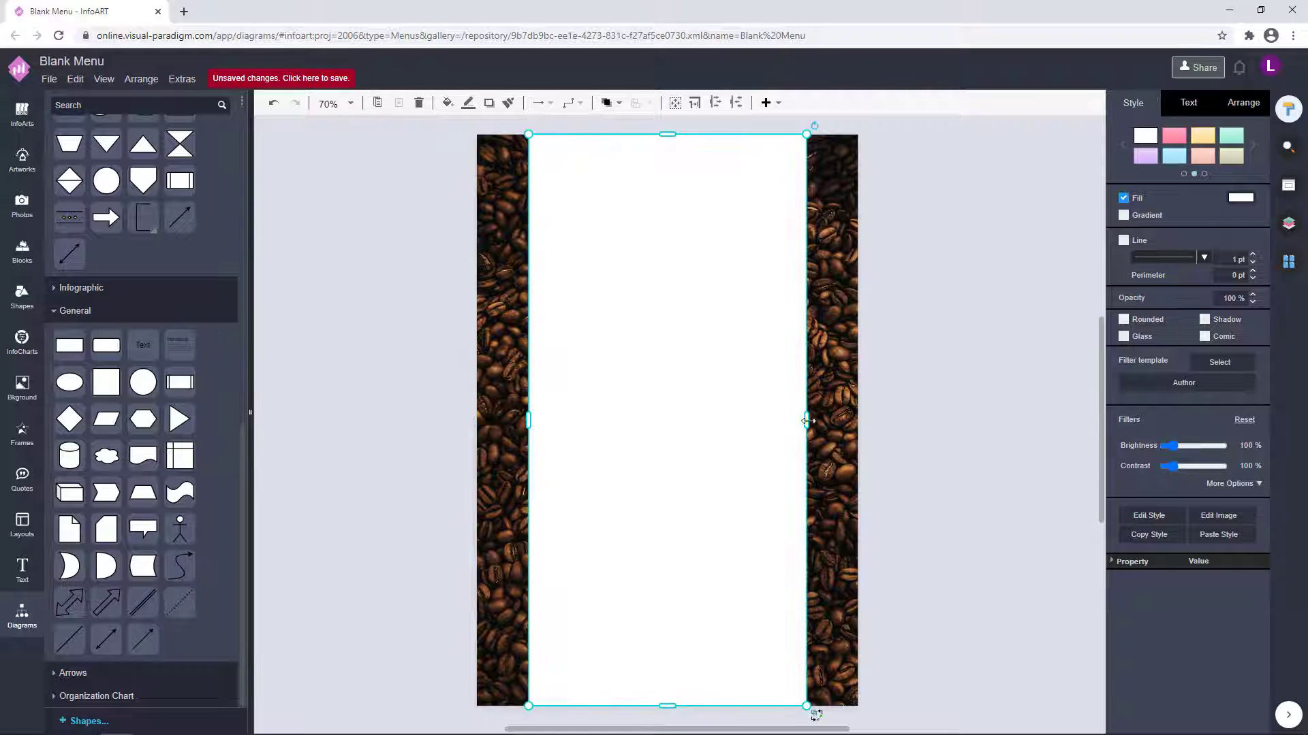
{"action": "left_click_drag", "start_coordinate": [806, 420], "coordinate": [788, 417]}
{"action": "left_click_drag", "start_coordinate": [623, 453], "coordinate": [634, 453]}
{"action": "left_click", "coordinate": [946, 411]}
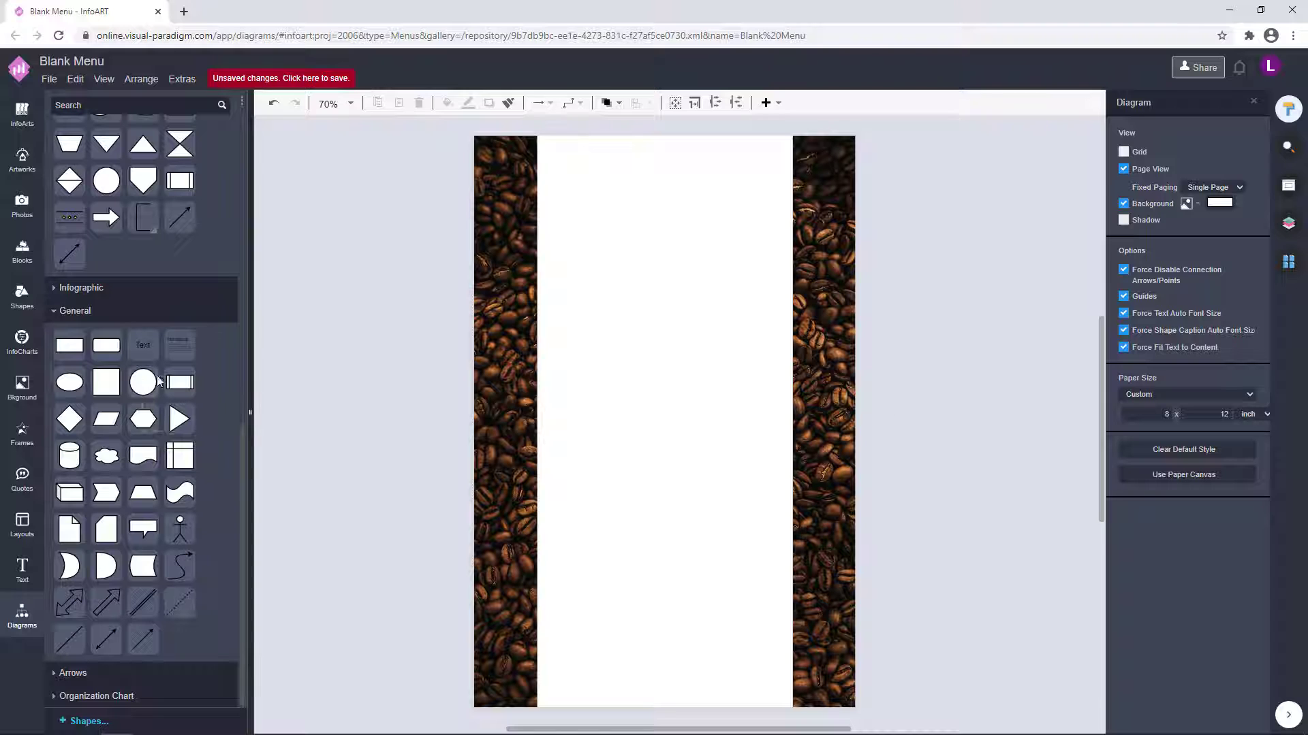
Step: Draw a circle centred at the top of the white panel with a 4 pt dark brown outline
{"action": "left_click", "coordinate": [143, 382]}
{"action": "left_click_drag", "start_coordinate": [679, 196], "coordinate": [724, 261]}
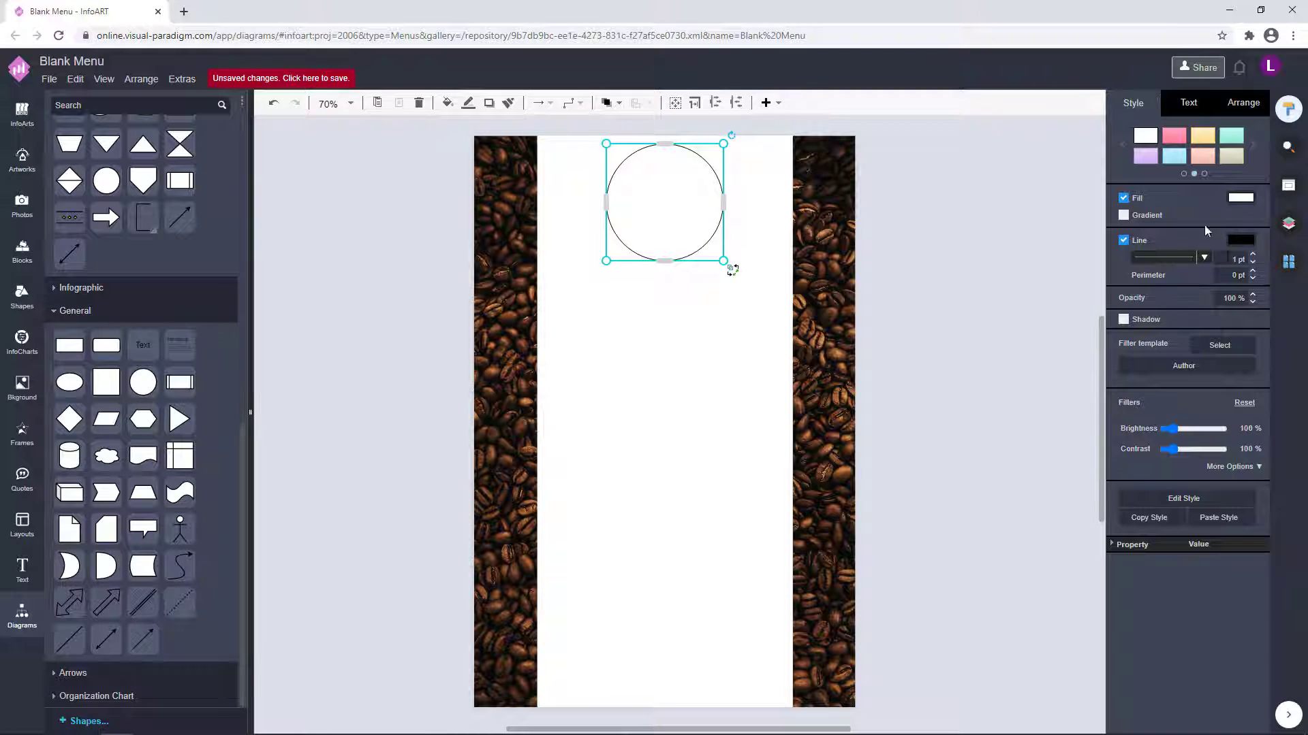
{"action": "left_click", "coordinate": [1240, 240]}
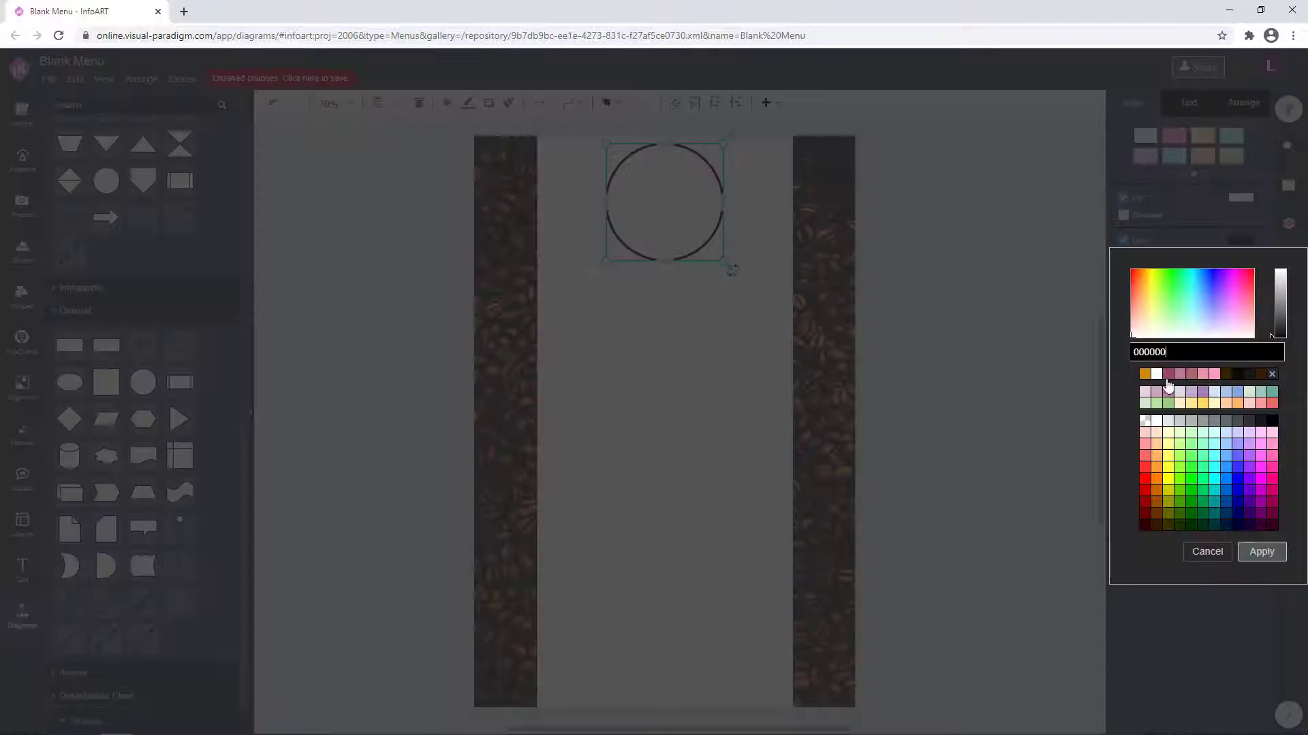
{"action": "left_click", "coordinate": [1226, 375]}
{"action": "left_click", "coordinate": [1261, 552]}
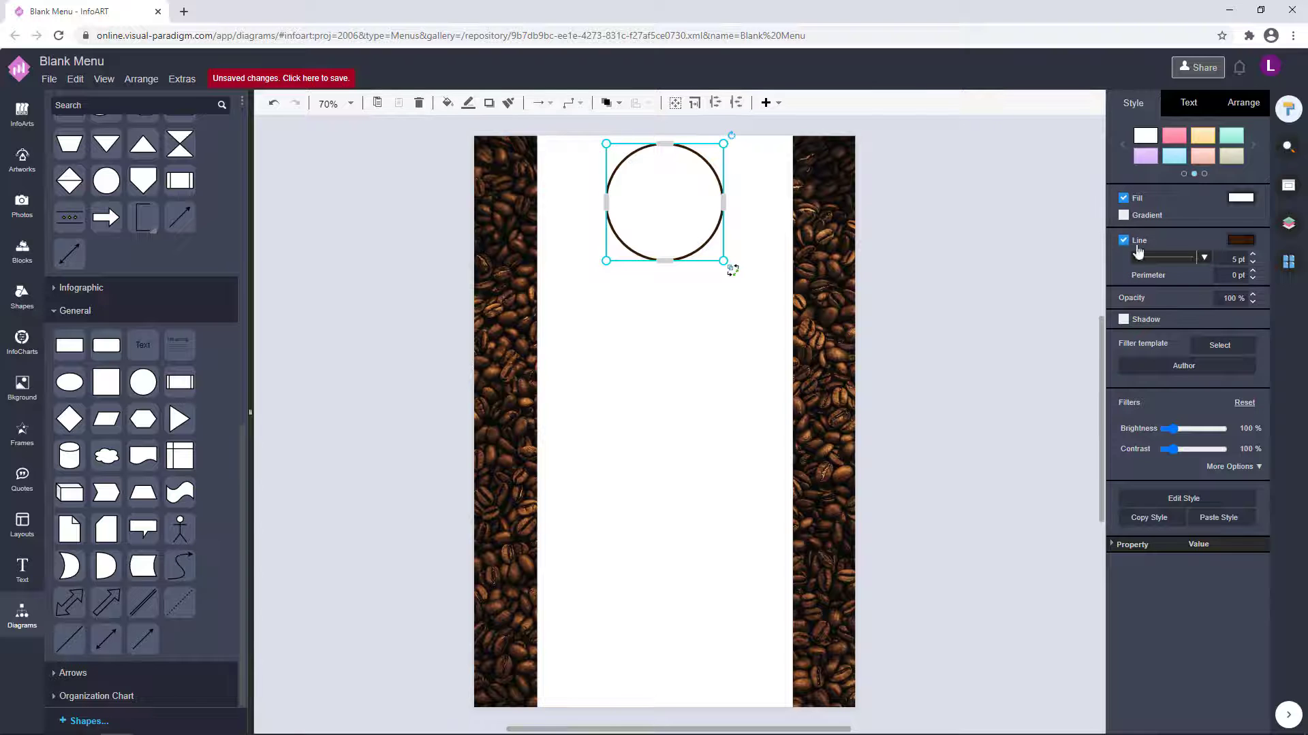
{"action": "left_click", "coordinate": [875, 320]}
Step: Duplicate the circle without fill, give the copy a 2 pt outline, shrink it and centre it inside the original circle
{"action": "left_click", "coordinate": [694, 215]}
{"action": "left_click_drag", "start_coordinate": [695, 216], "coordinate": [839, 261]}
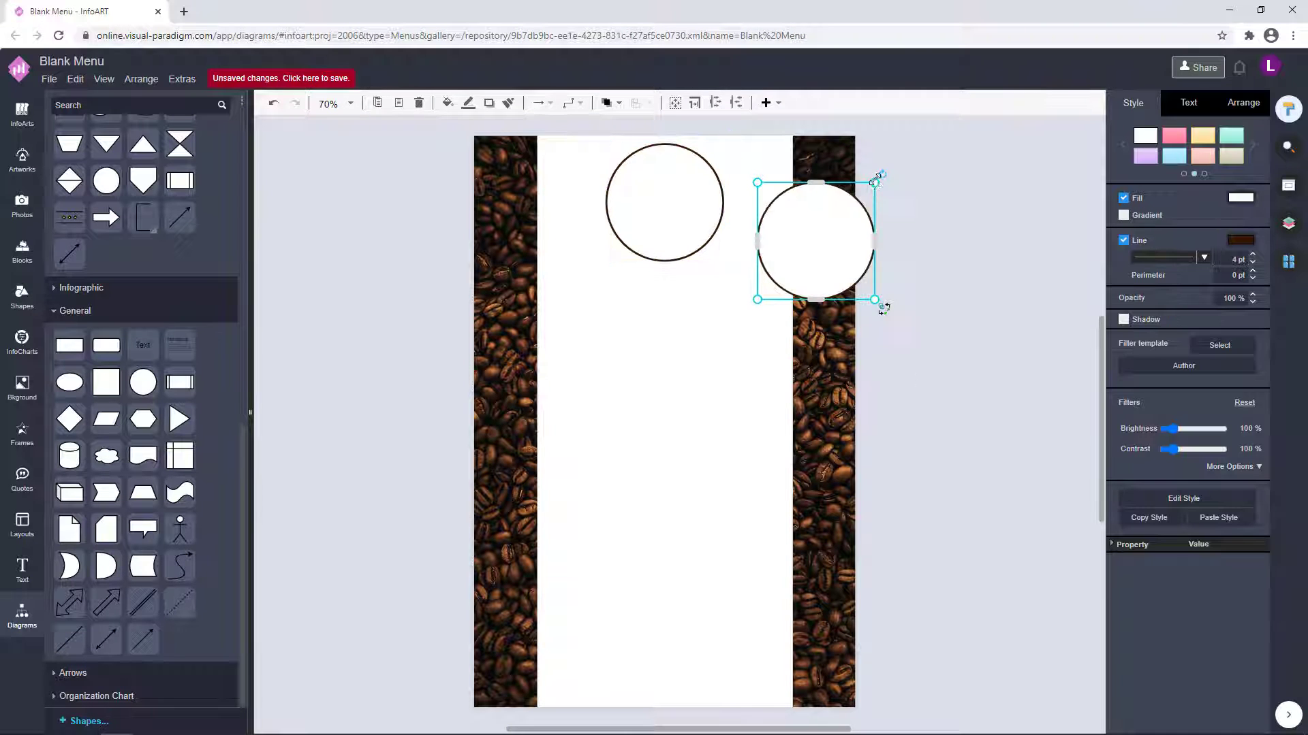
{"action": "left_click", "coordinate": [1123, 197]}
{"action": "left_click", "coordinate": [679, 207]}
{"action": "left_click", "coordinate": [808, 247]}
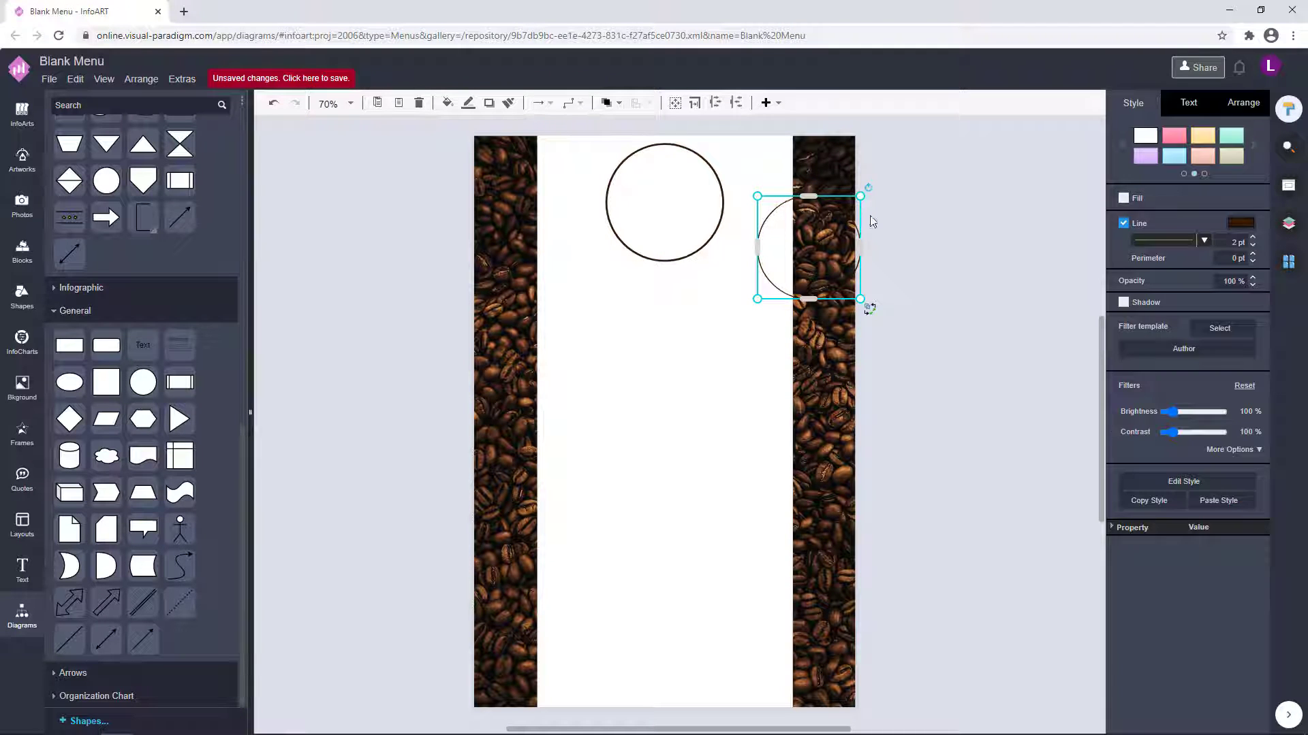
{"action": "left_click_drag", "start_coordinate": [845, 244], "coordinate": [712, 154]}
{"action": "left_click_drag", "start_coordinate": [668, 193], "coordinate": [676, 198]}
{"action": "left_click", "coordinate": [916, 233]}
Step: Add the centred text "MORNING COFFEE" at 24 pt in the lower half of the circles
{"action": "scroll", "coordinate": [918, 237], "scroll_direction": "up", "scroll_amount": 1}
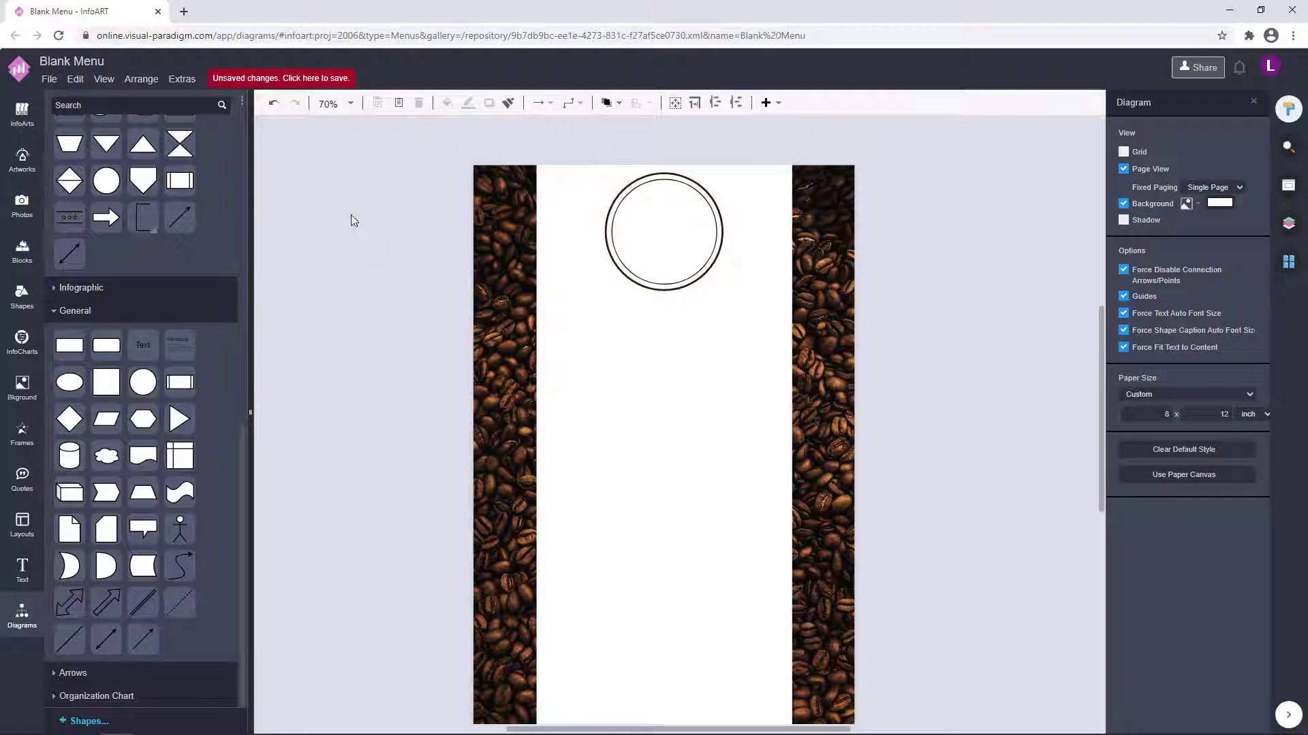
{"action": "double_click", "coordinate": [350, 219]}
{"action": "left_click_drag", "start_coordinate": [350, 218], "coordinate": [679, 252]}
{"action": "double_click", "coordinate": [679, 252]}
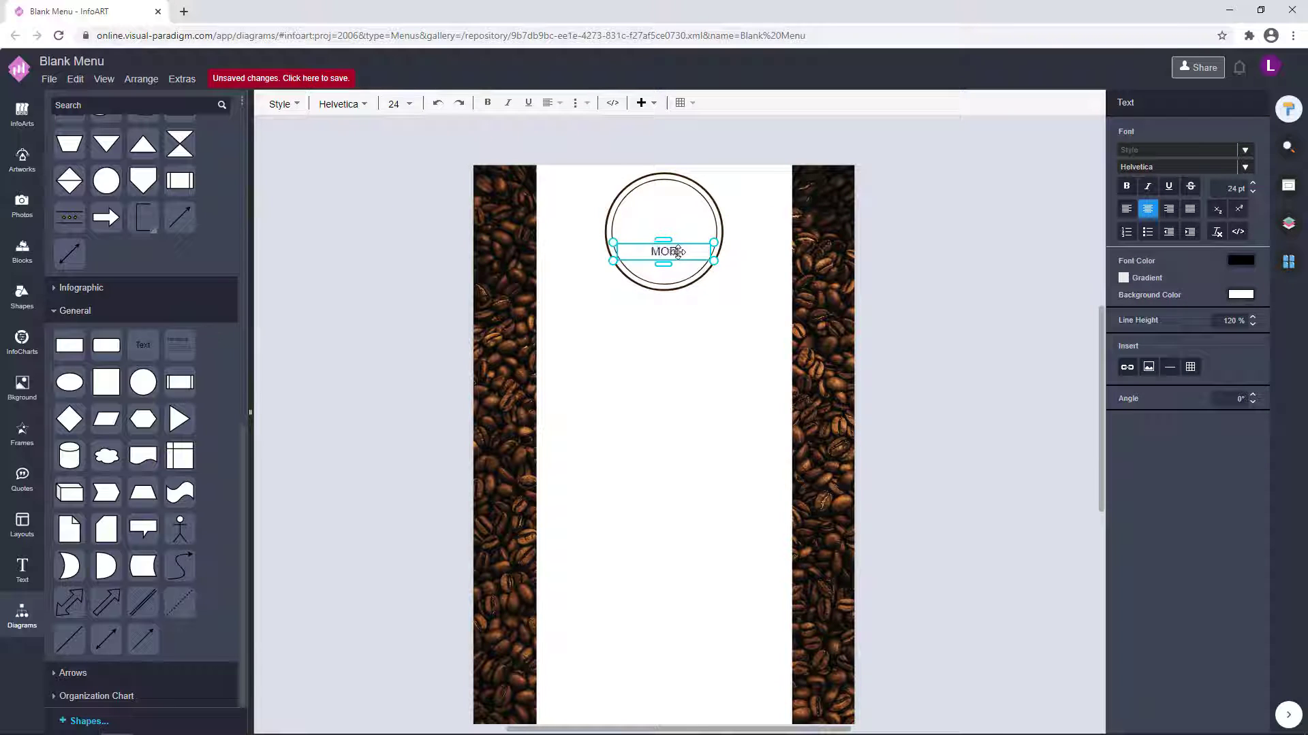
{"action": "key", "text": "Escape"}
{"action": "scroll", "coordinate": [651, 245], "scroll_direction": "up", "scroll_amount": 4}
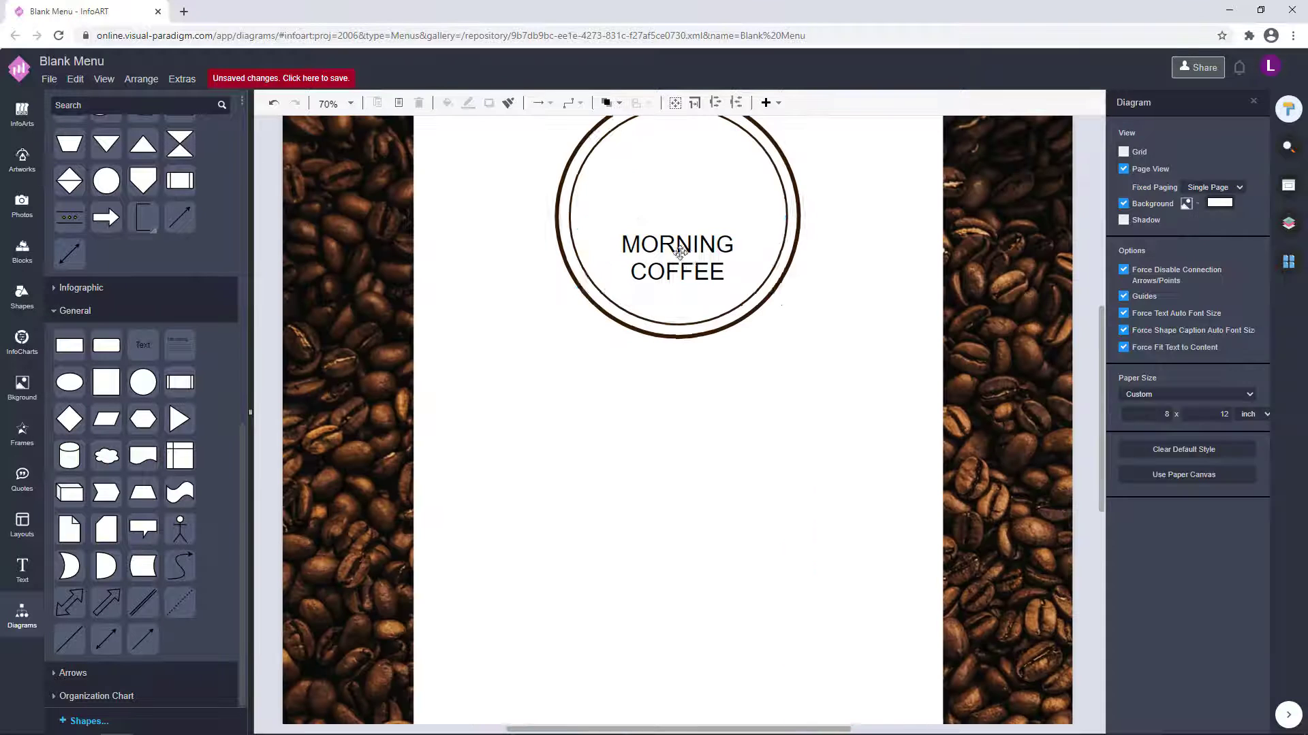
{"action": "left_click", "coordinate": [678, 267]}
{"action": "left_click", "coordinate": [1024, 268]}
{"action": "scroll", "coordinate": [1024, 268], "scroll_direction": "down", "scroll_amount": 4}
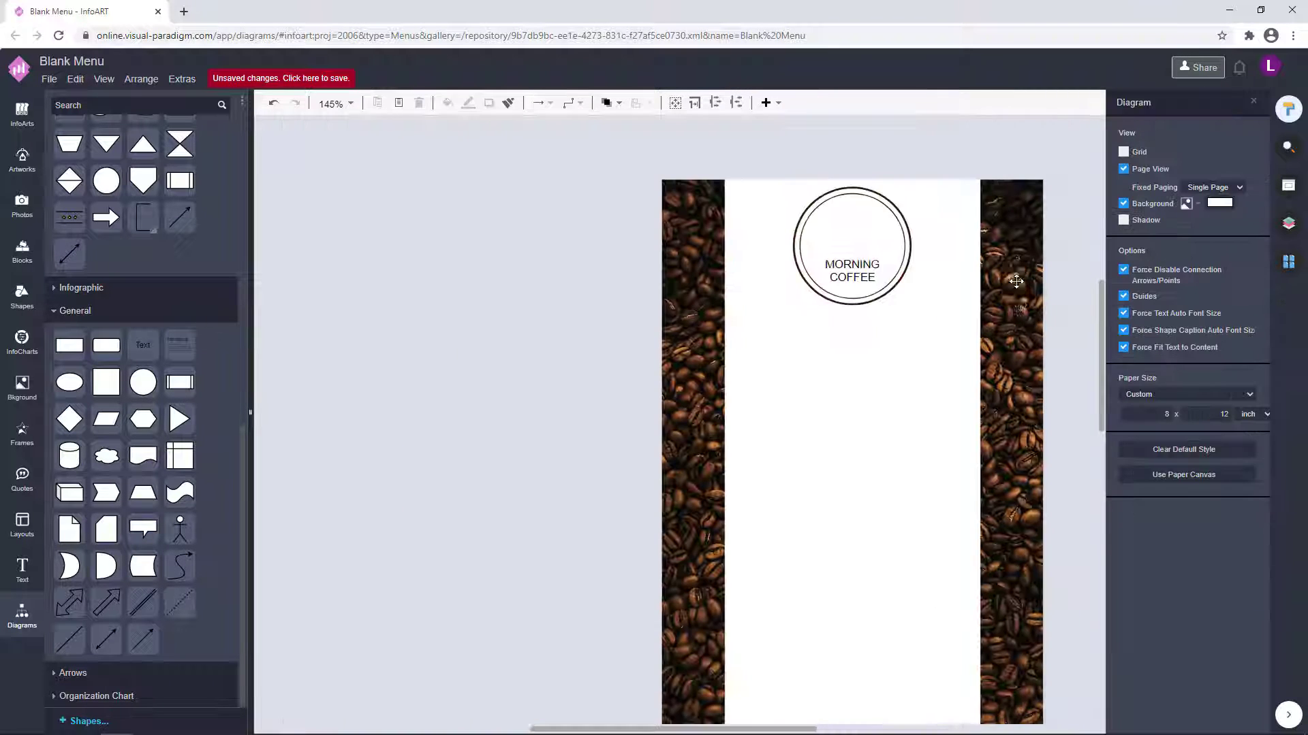
{"action": "left_click", "coordinate": [711, 286]}
{"action": "left_click", "coordinate": [882, 214]}
Step: Search the artworks for "coffee" and place the outlined steaming cup icon above the MORNING COFFEE text, sized to fit inside the circles
{"action": "left_click", "coordinate": [22, 160]}
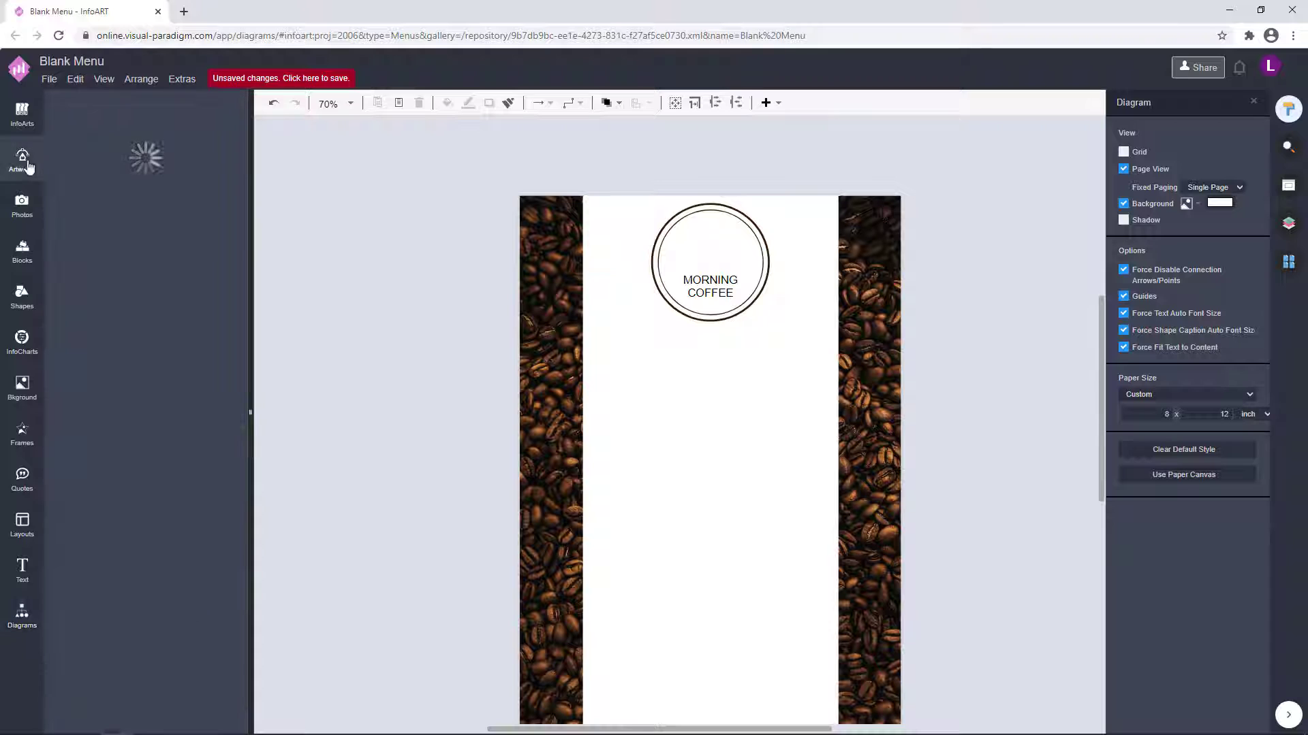
{"action": "left_click", "coordinate": [111, 105]}
{"action": "type", "text": "coffee"}
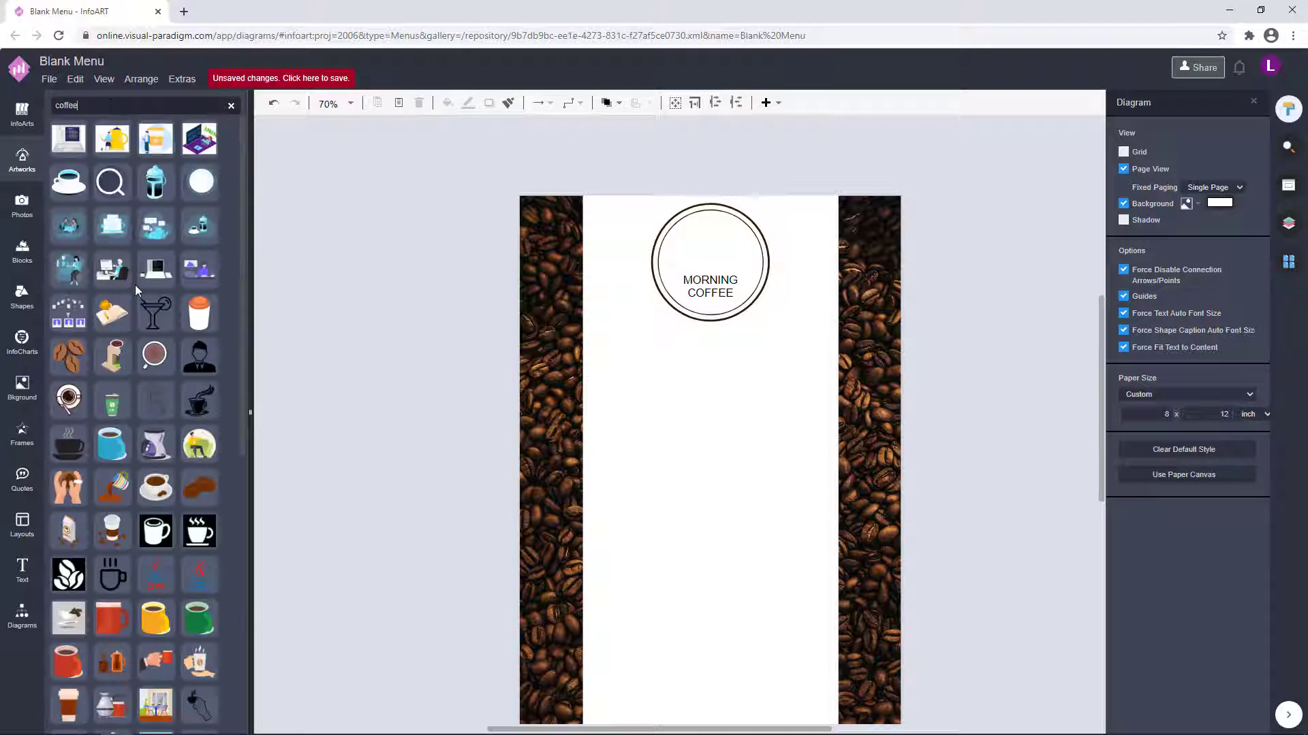
{"action": "scroll", "coordinate": [135, 285], "scroll_direction": "down", "scroll_amount": 10}
{"action": "mouse_move", "coordinate": [163, 430]}
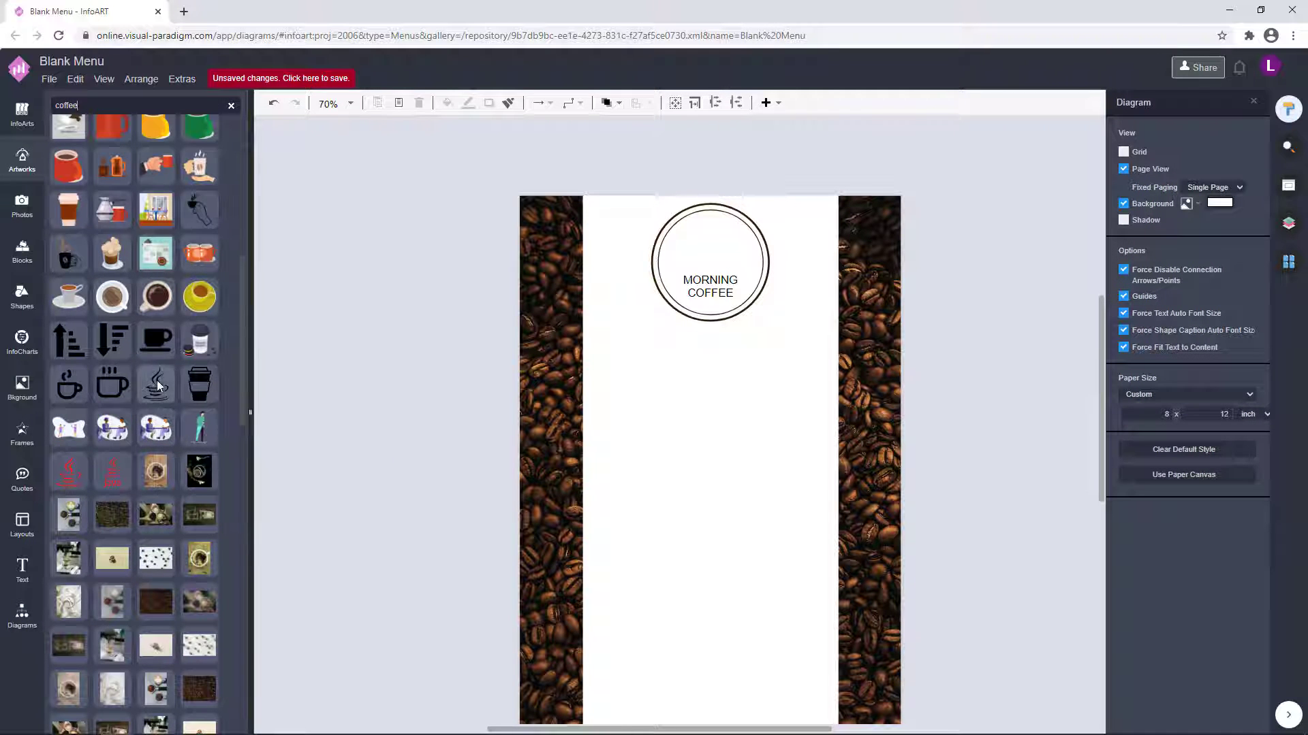
{"action": "left_click_drag", "start_coordinate": [125, 393], "coordinate": [738, 272]}
Step: Recolour the cup icon and the MORNING COFFEE text dark brown and nudge the icon into place
{"action": "left_click", "coordinate": [1133, 102]}
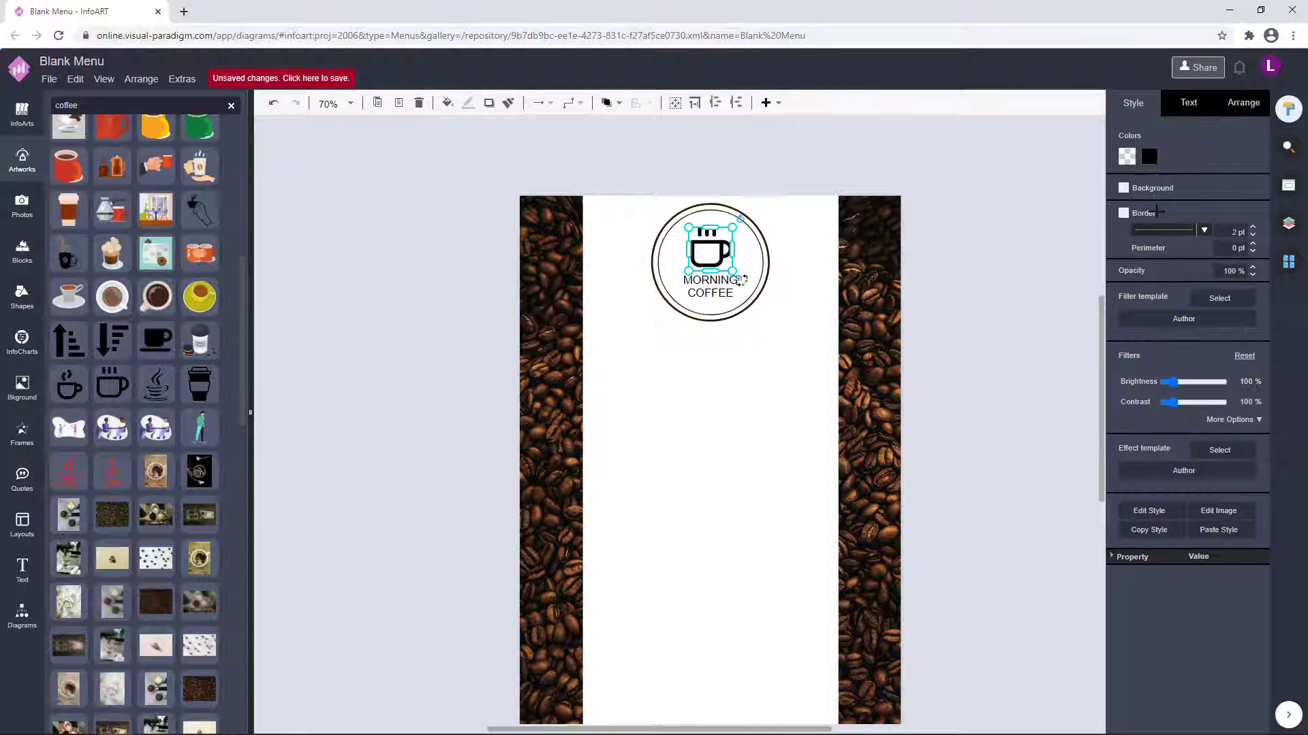
{"action": "left_click", "coordinate": [1149, 156]}
{"action": "left_click", "coordinate": [1271, 478]}
{"action": "left_click", "coordinate": [766, 306]}
{"action": "left_click", "coordinate": [1242, 257]}
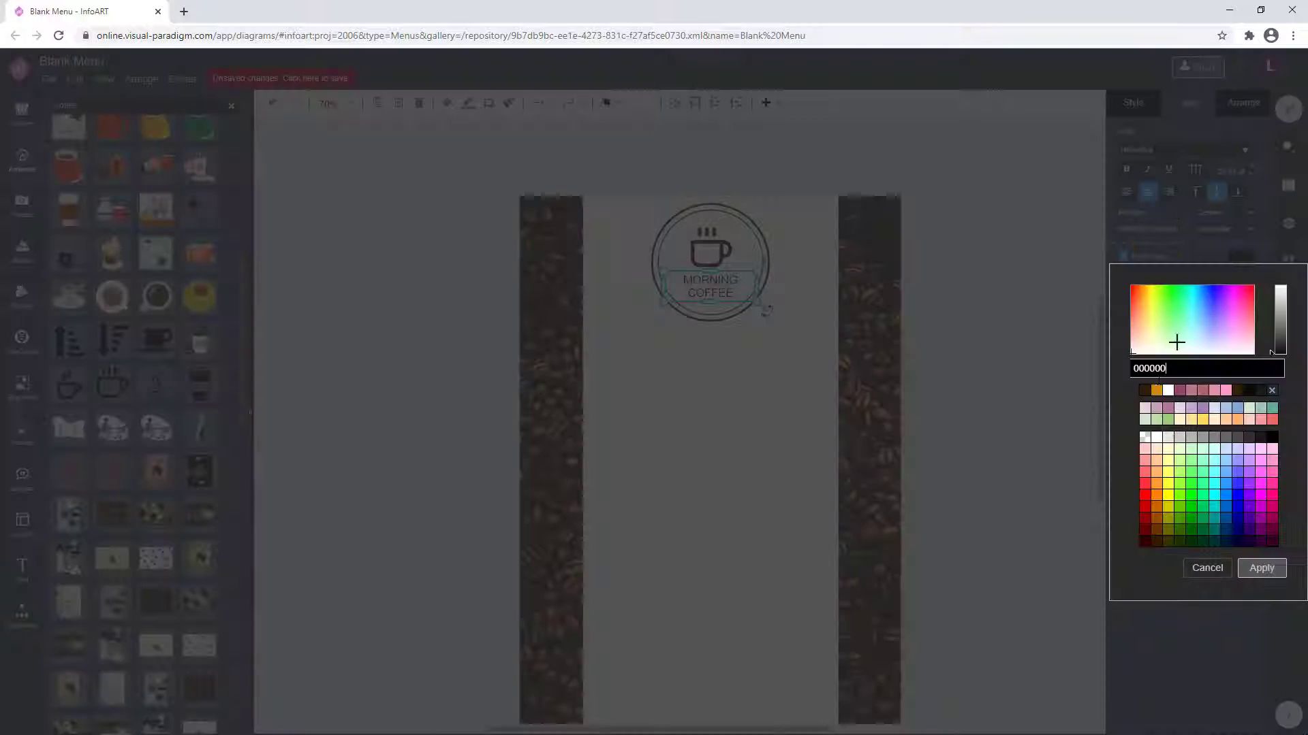
{"action": "left_click", "coordinate": [1261, 568]}
{"action": "left_click", "coordinate": [981, 382]}
{"action": "left_click_drag", "start_coordinate": [715, 248], "coordinate": [716, 249]}
{"action": "left_click", "coordinate": [797, 243]}
Step: Thicken the inner circle's outline and thin the outer circle's outline
{"action": "left_click", "coordinate": [761, 250]}
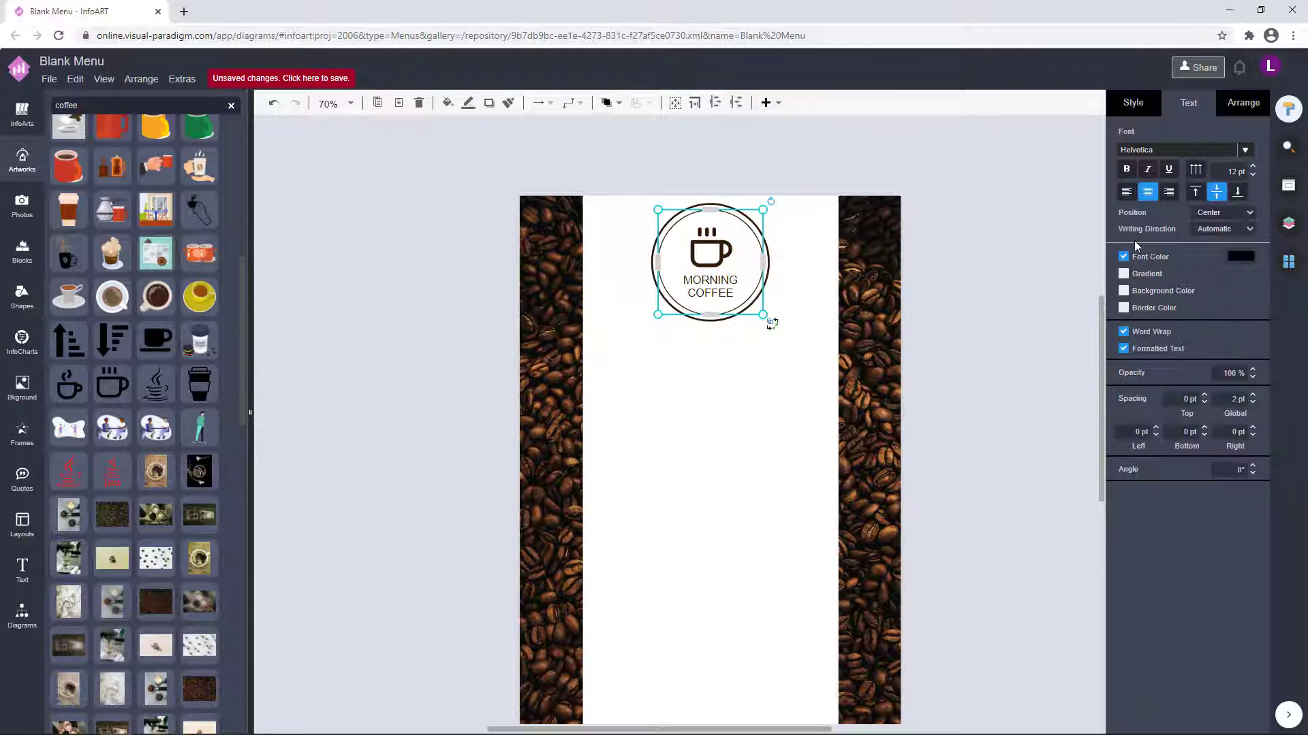
{"action": "left_click", "coordinate": [922, 299]}
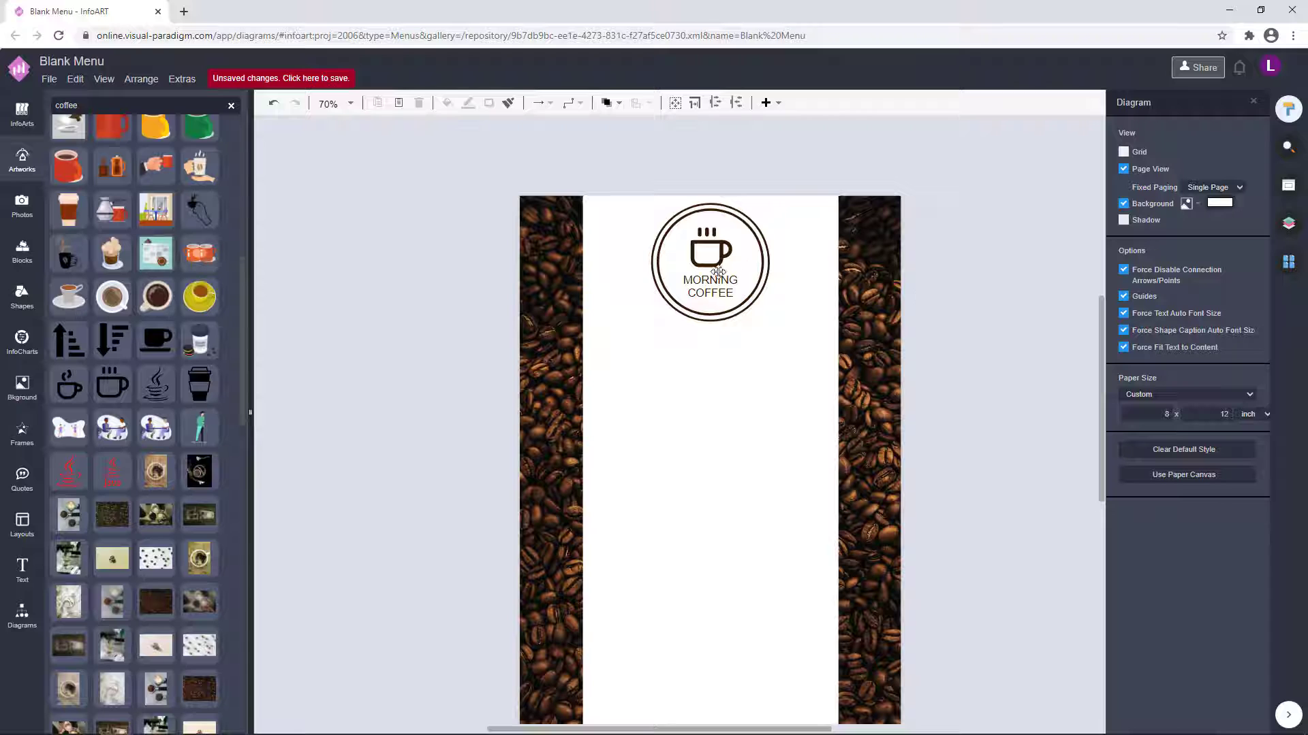
{"action": "left_click", "coordinate": [769, 260]}
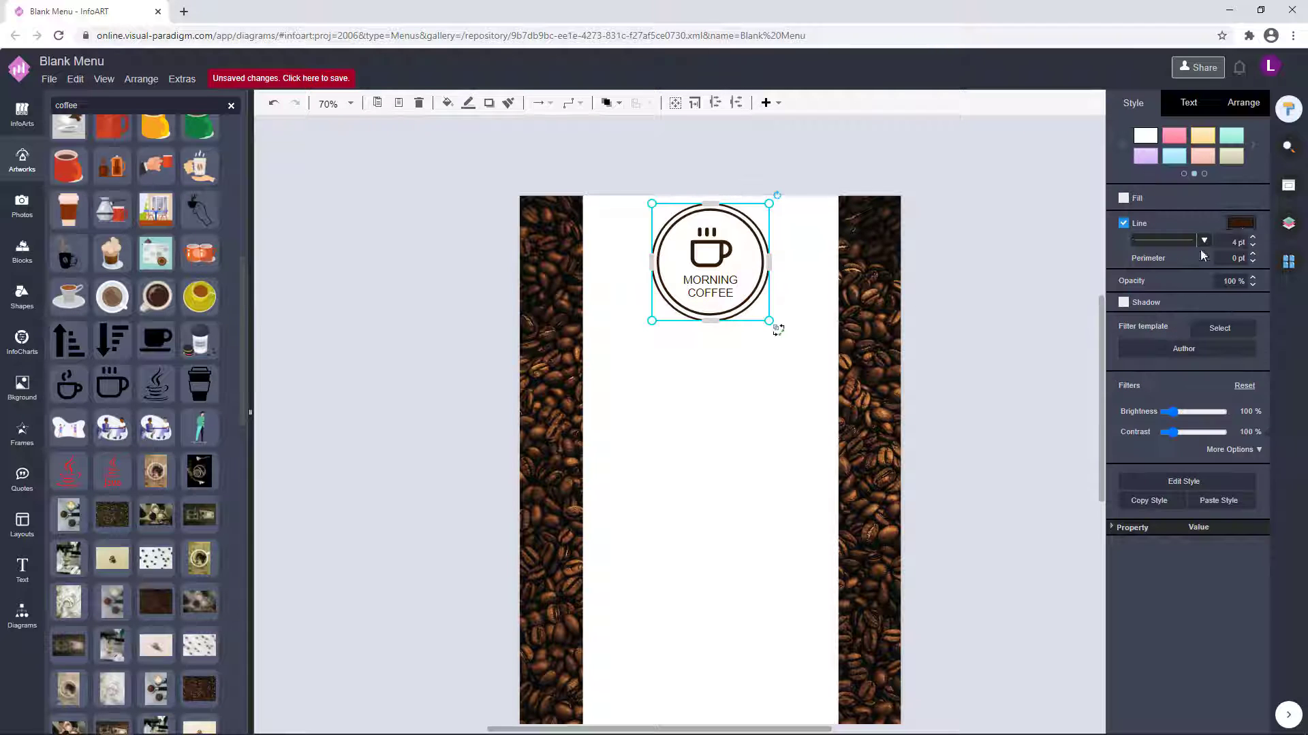
{"action": "left_click", "coordinate": [1252, 238]}
{"action": "left_click", "coordinate": [993, 297]}
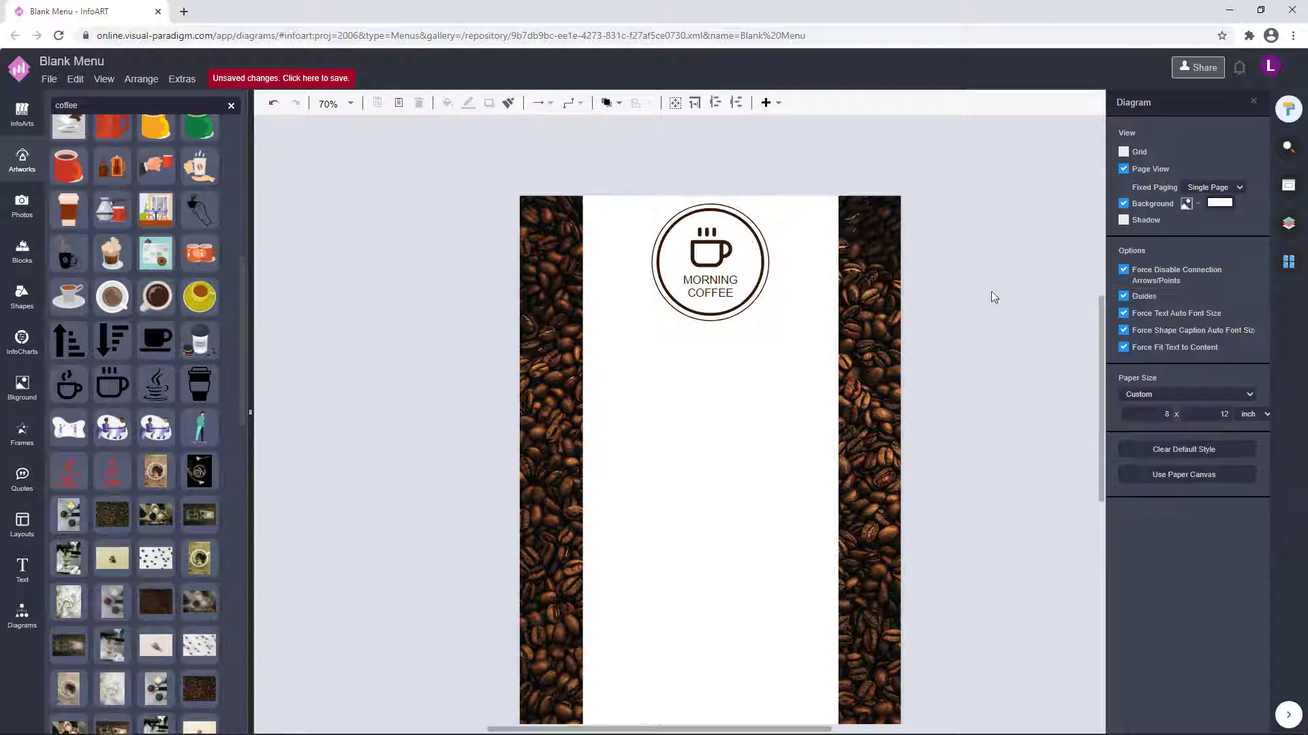
{"action": "left_click", "coordinate": [748, 252]}
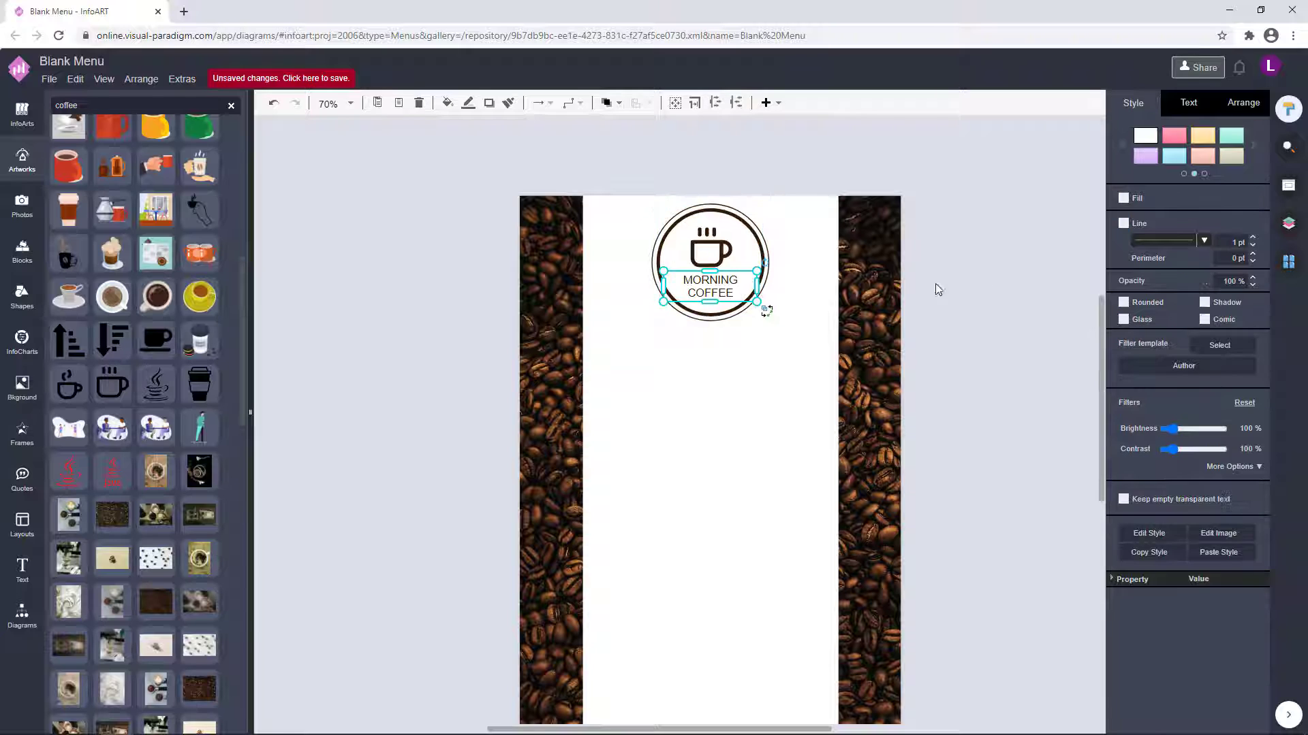
{"action": "left_click", "coordinate": [953, 320]}
Step: Select the whole coffee logo and move it slightly down from the page's upper edge
{"action": "scroll", "coordinate": [963, 345], "scroll_direction": "down", "scroll_amount": 1}
{"action": "left_click_drag", "start_coordinate": [1002, 327], "coordinate": [1007, 304]}
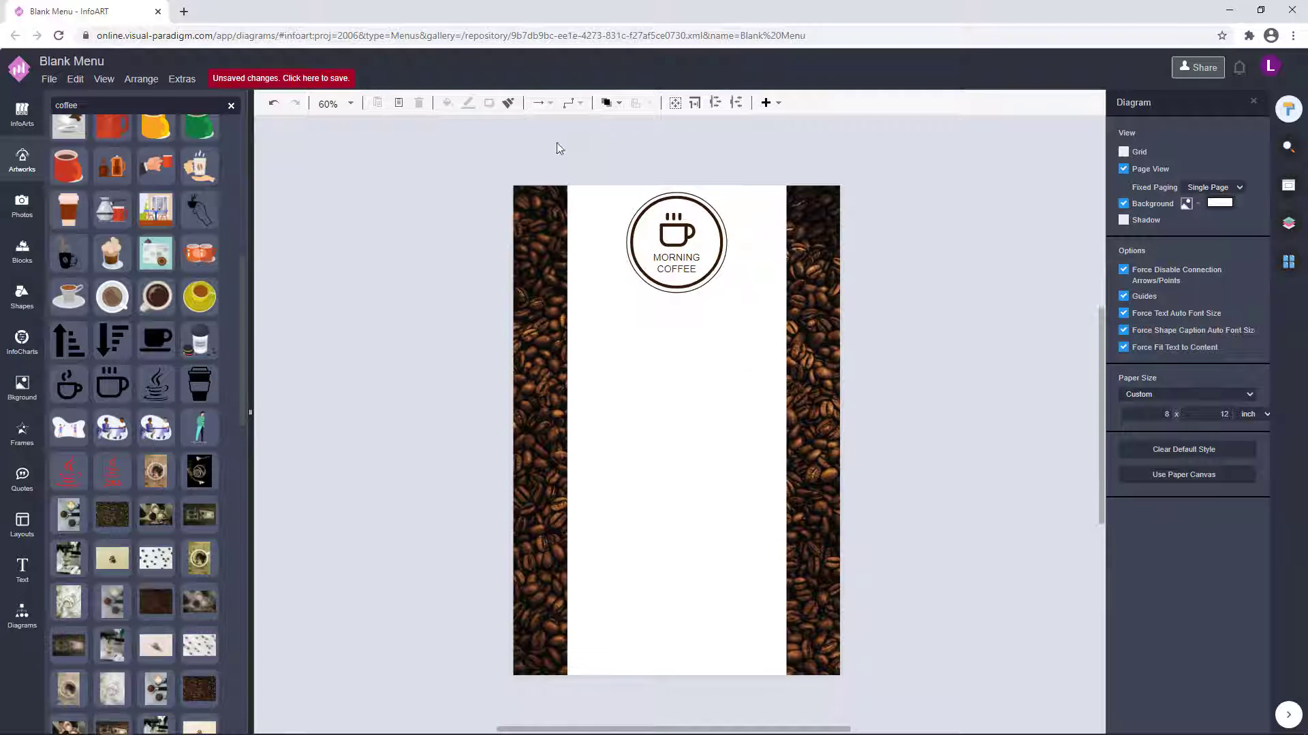
{"action": "left_click_drag", "start_coordinate": [557, 143], "coordinate": [742, 313]}
{"action": "left_click_drag", "start_coordinate": [683, 247], "coordinate": [683, 252]}
{"action": "left_click", "coordinate": [930, 329]}
{"action": "left_click_drag", "start_coordinate": [930, 331], "coordinate": [930, 307]}
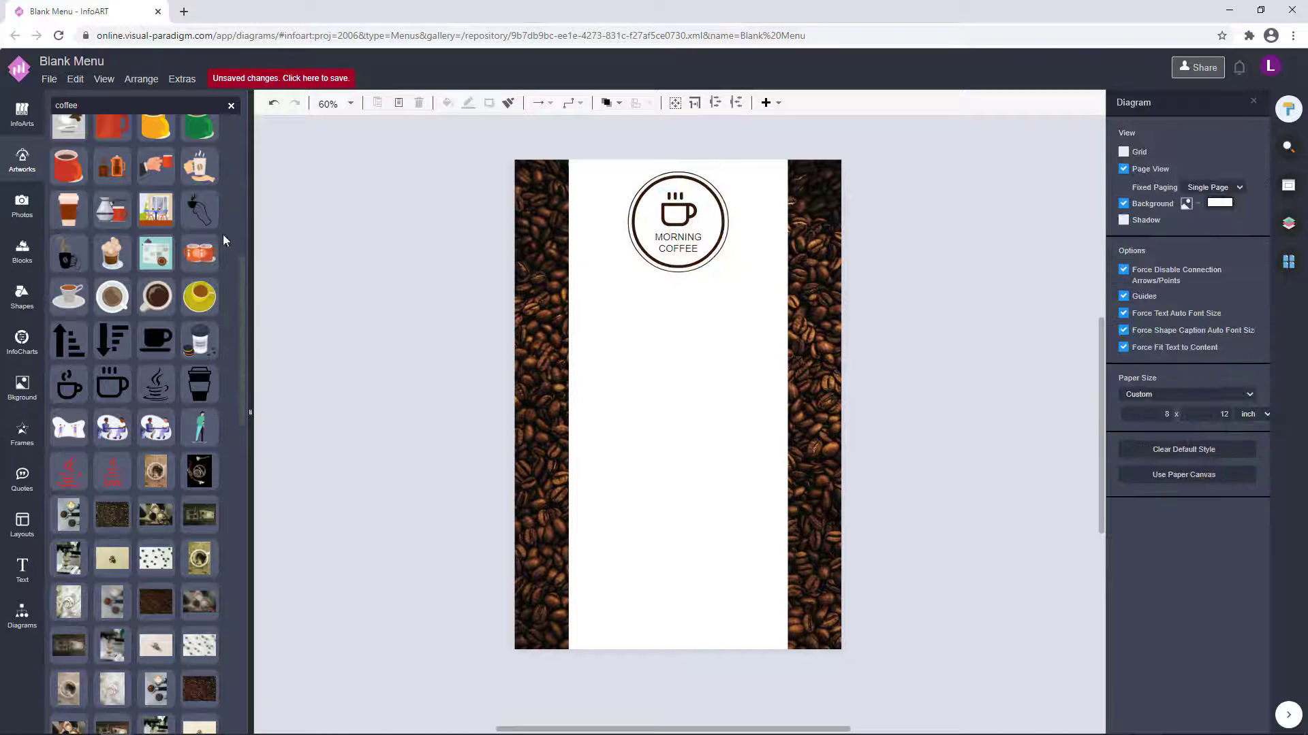
Step: Try the five-item "Lorem ipsum" $5 list from the item selection designs below the logo
{"action": "left_click", "coordinate": [23, 135]}
{"action": "left_click", "coordinate": [92, 387]}
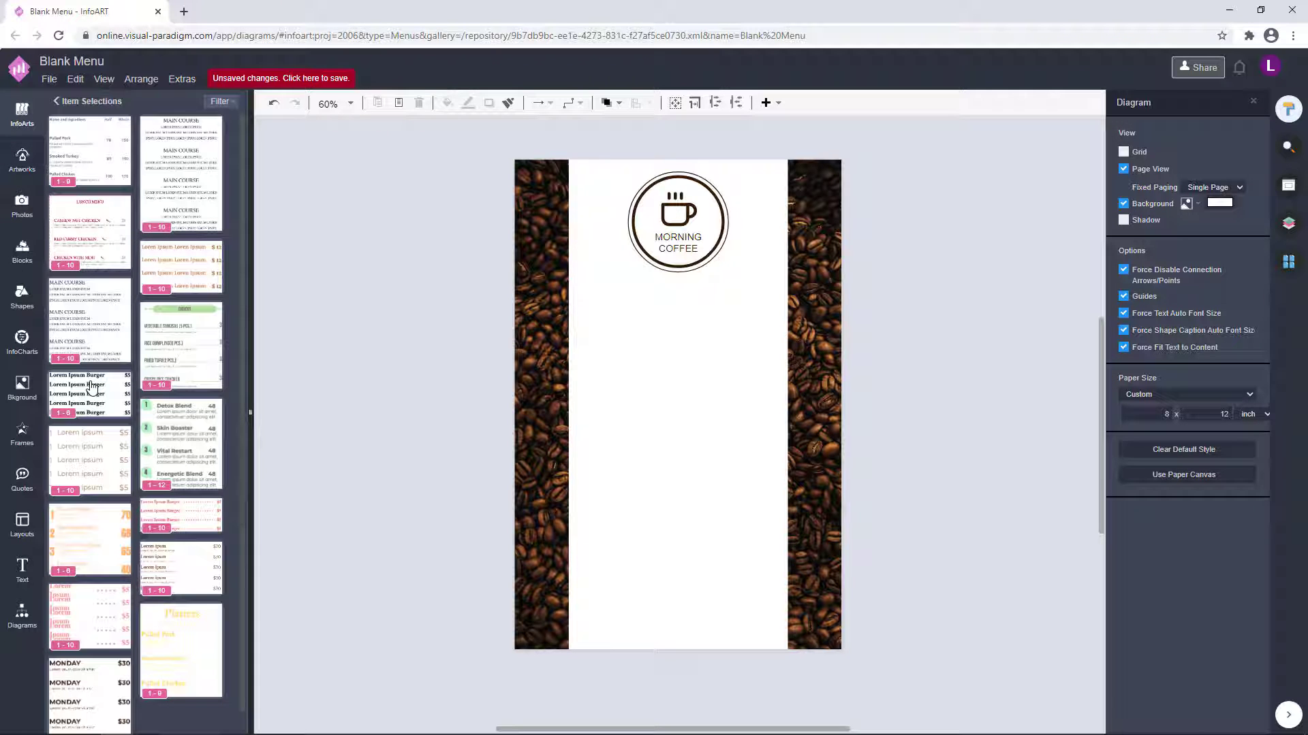
{"action": "mouse_move", "coordinate": [208, 276]}
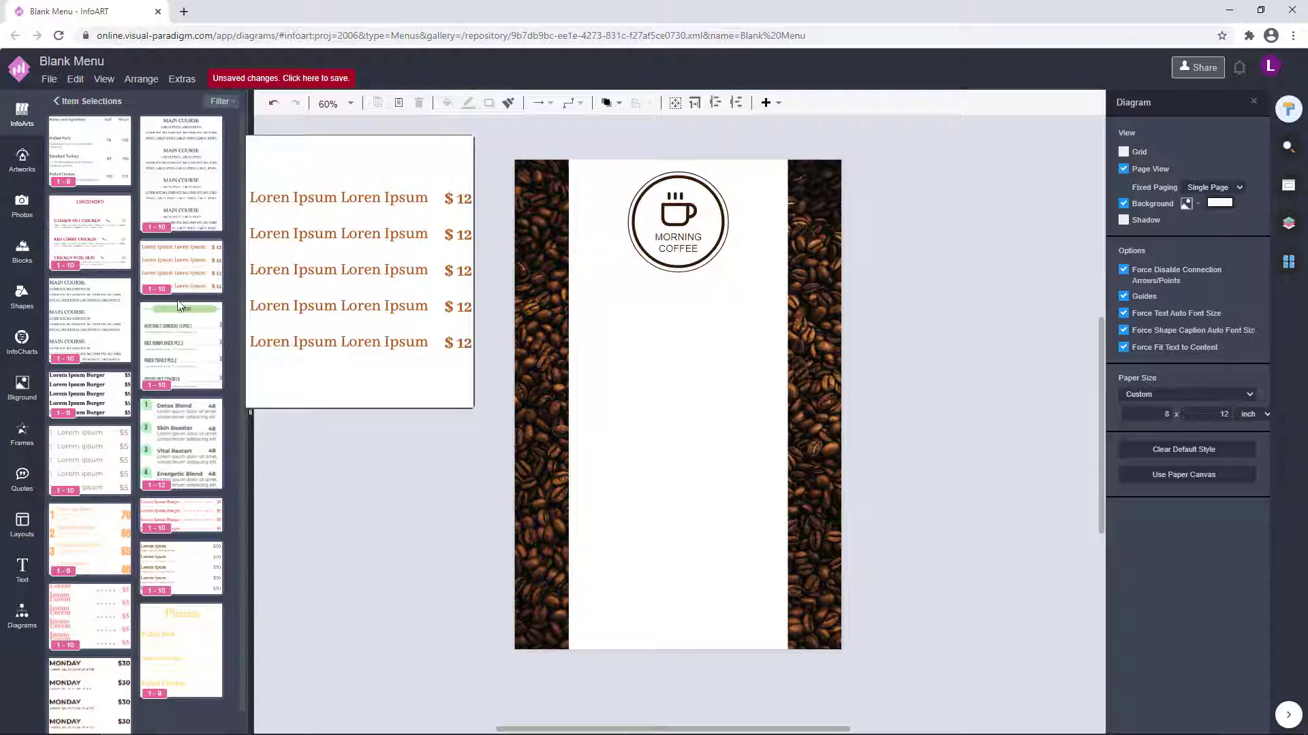
{"action": "mouse_move", "coordinate": [96, 467]}
{"action": "left_click_drag", "start_coordinate": [94, 467], "coordinate": [599, 317]}
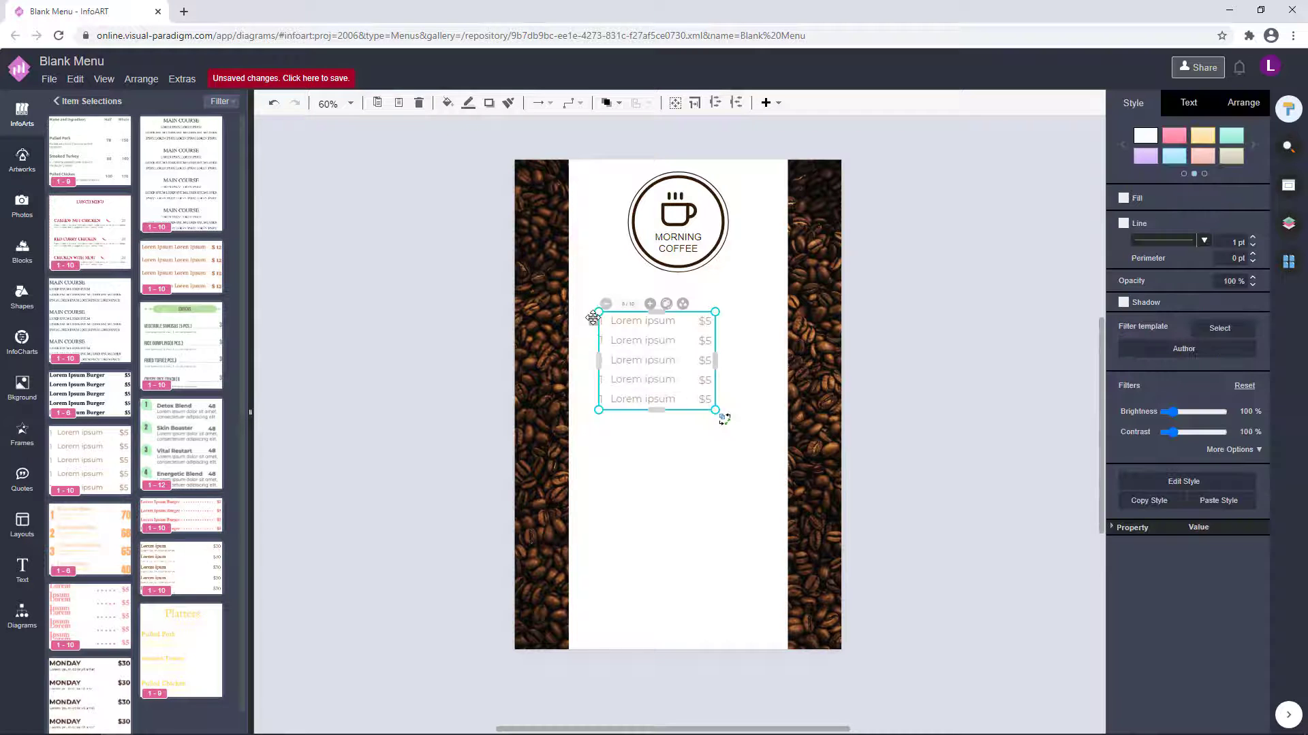
Step: Insert the five-item list with bold brown headings, descriptions and $30 prices below the logo, scaled to fit the white panel
{"action": "left_click_drag", "start_coordinate": [181, 569], "coordinate": [599, 302]}
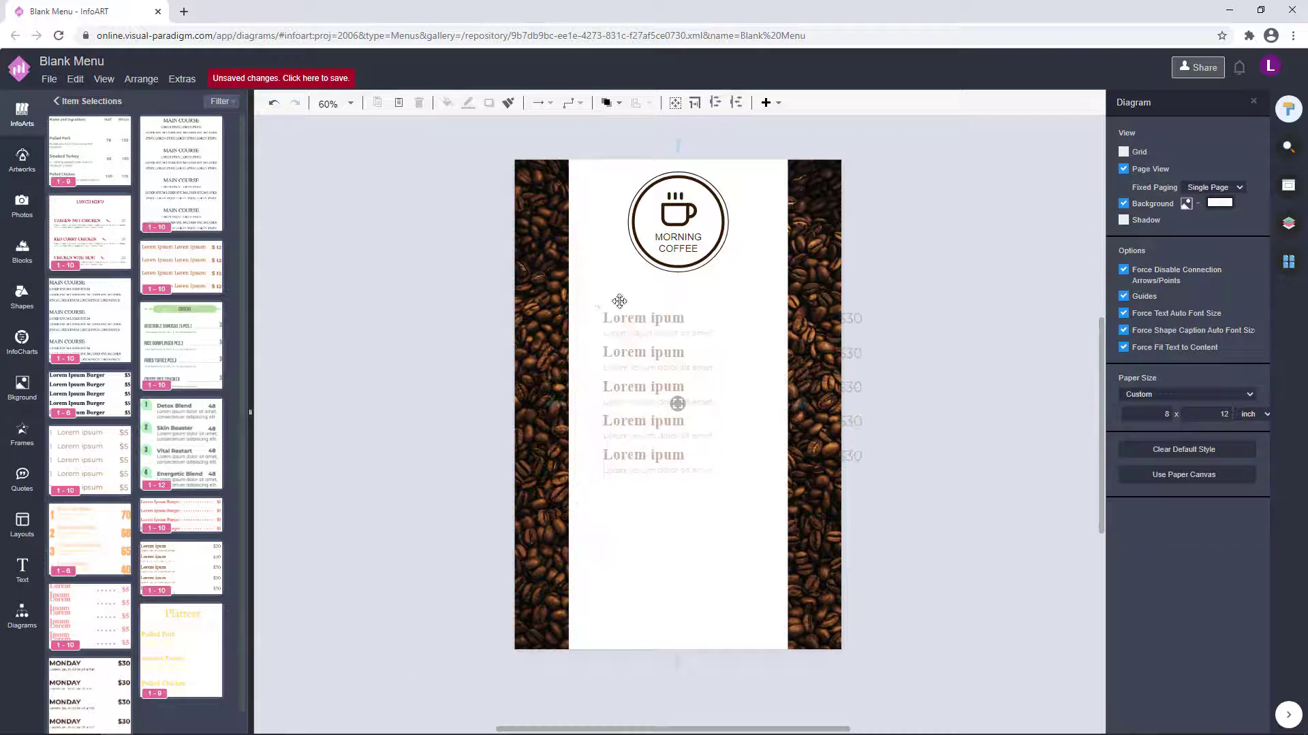
{"action": "left_click_drag", "start_coordinate": [876, 478], "coordinate": [769, 411]}
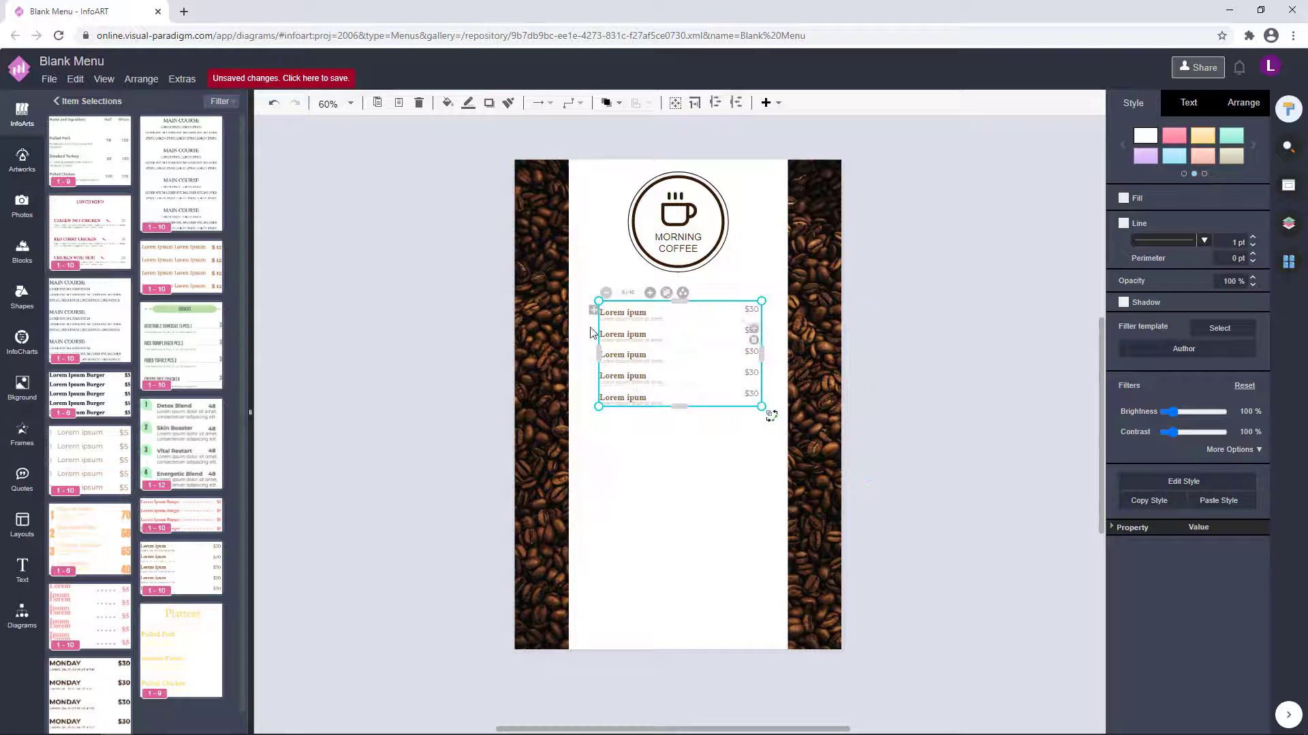
{"action": "left_click_drag", "start_coordinate": [594, 322], "coordinate": [594, 326]}
{"action": "left_click", "coordinate": [706, 352]}
{"action": "scroll", "coordinate": [667, 349], "scroll_direction": "up", "scroll_amount": 3}
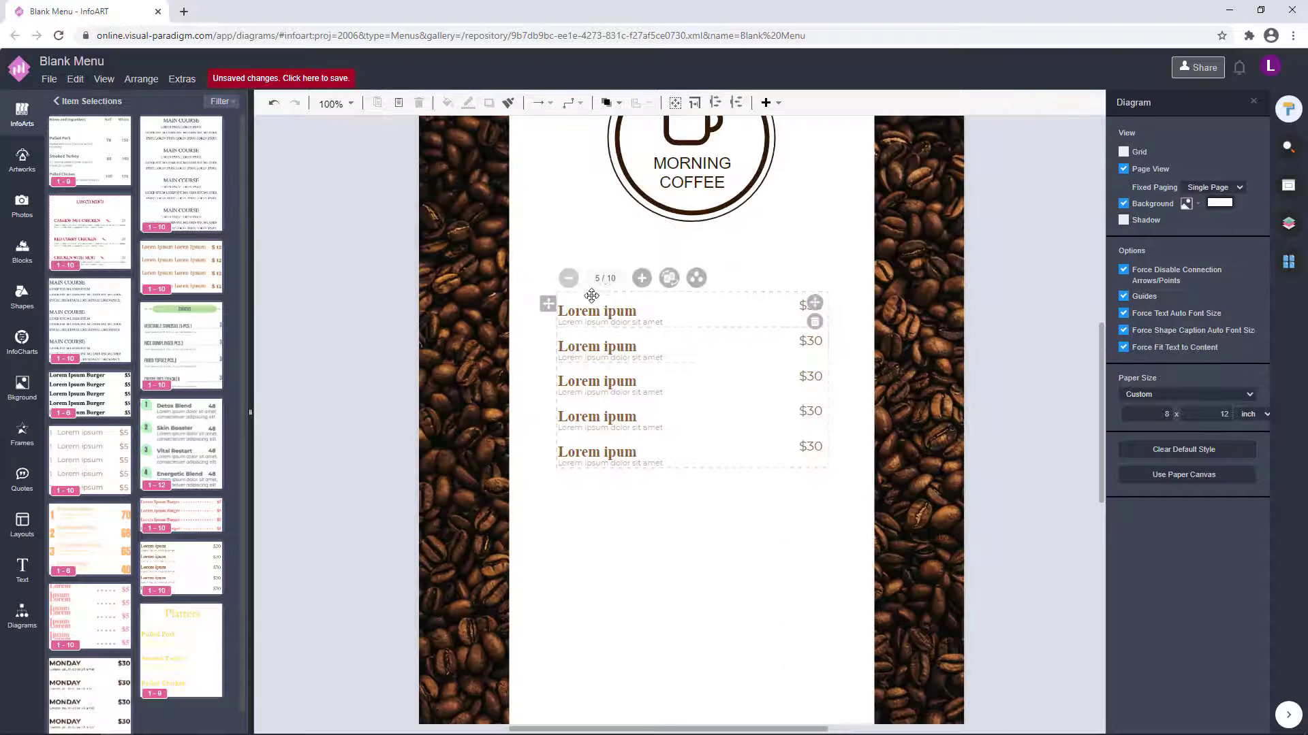
{"action": "scroll", "coordinate": [716, 325], "scroll_direction": "down", "scroll_amount": 1}
{"action": "double_click", "coordinate": [586, 362]}
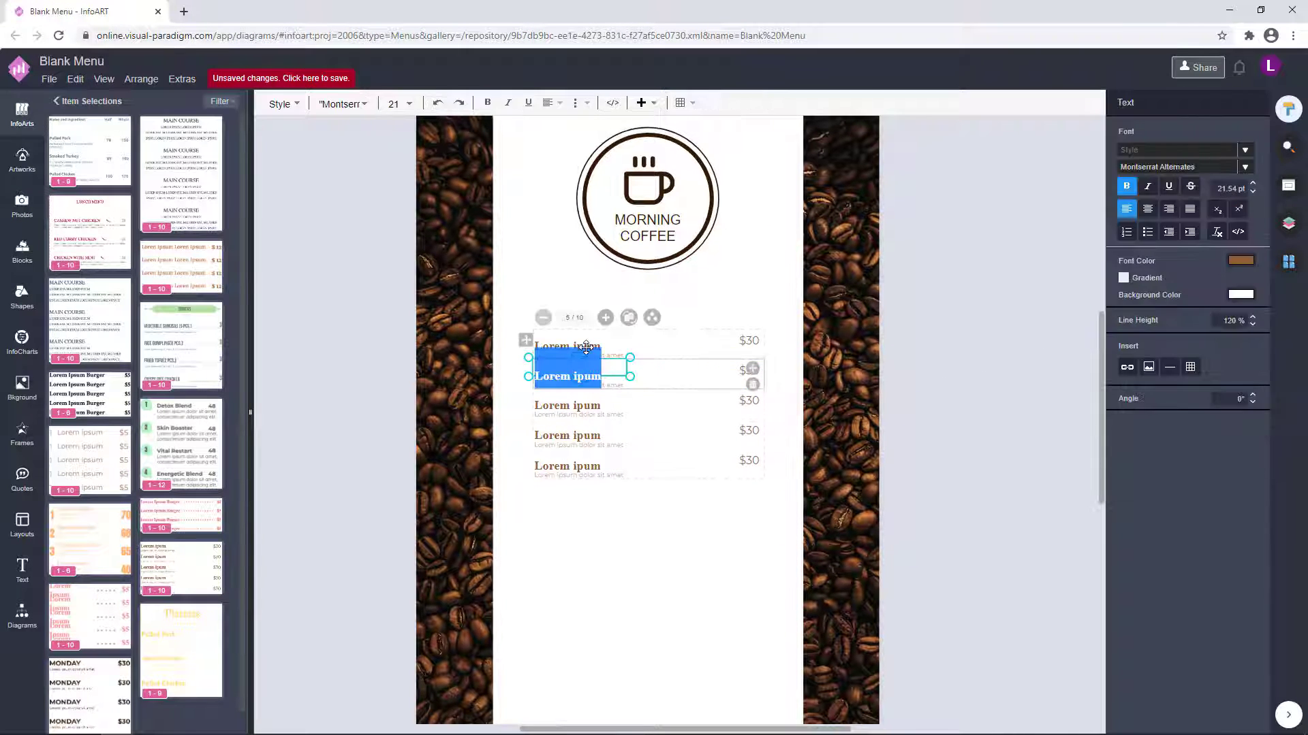
{"action": "left_click", "coordinate": [1242, 261]}
{"action": "left_click", "coordinate": [1206, 572]}
{"action": "left_click", "coordinate": [954, 477]}
{"action": "double_click", "coordinate": [584, 346]}
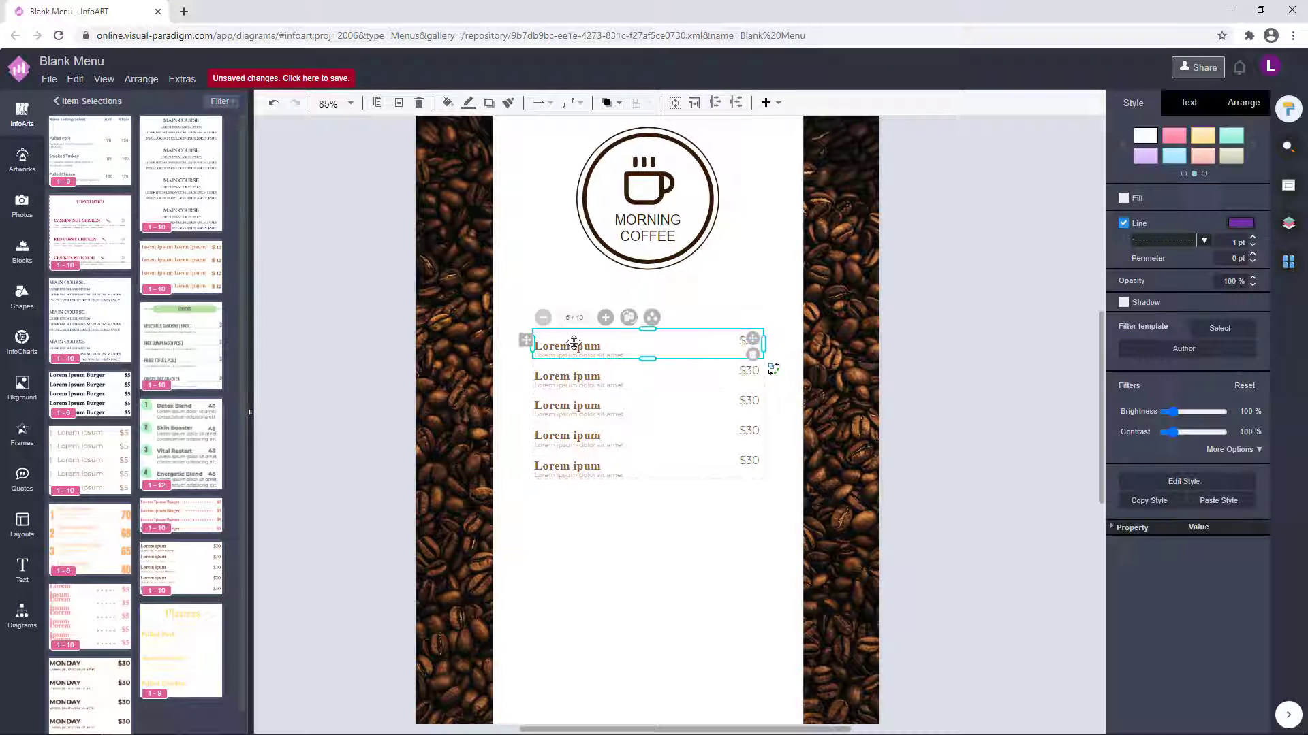
{"action": "left_click", "coordinate": [1238, 263]}
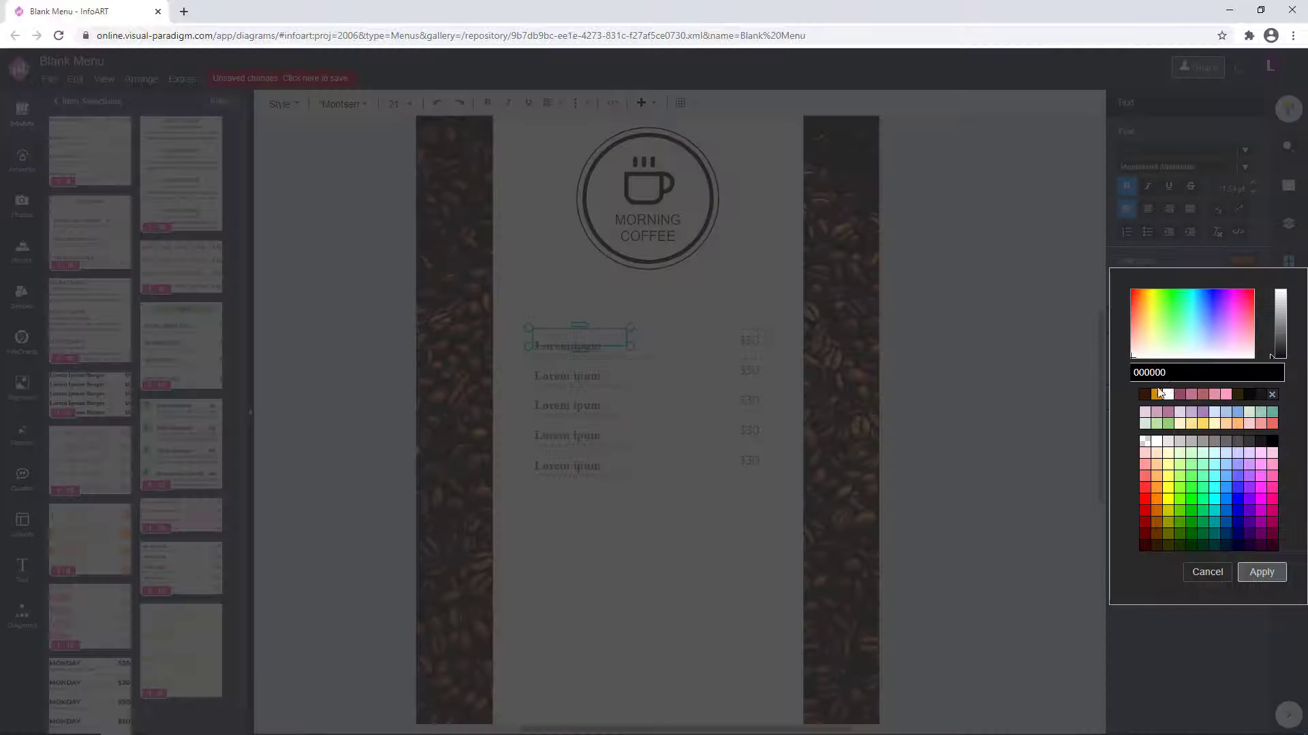
{"action": "left_click", "coordinate": [1207, 573]}
{"action": "left_click", "coordinate": [580, 342]}
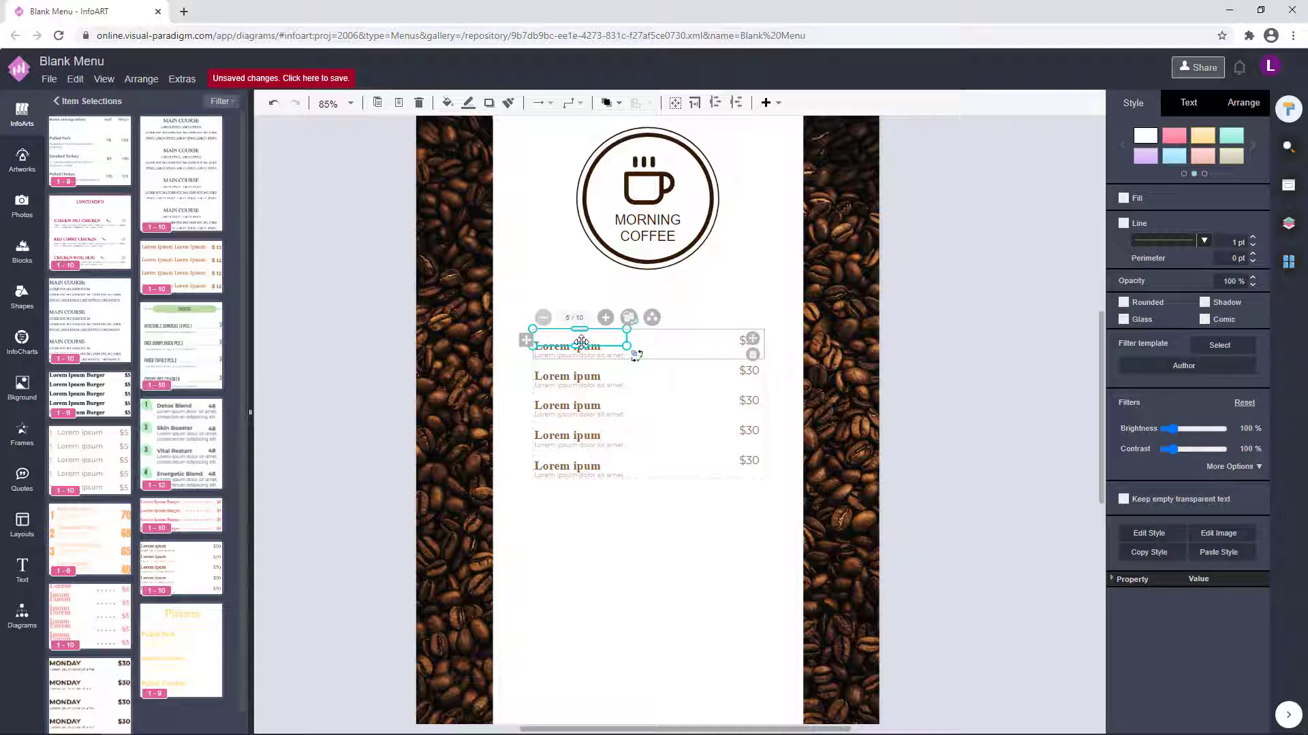
{"action": "left_click", "coordinate": [575, 405]}
{"action": "left_click", "coordinate": [576, 431]}
{"action": "double_click", "coordinate": [566, 445]}
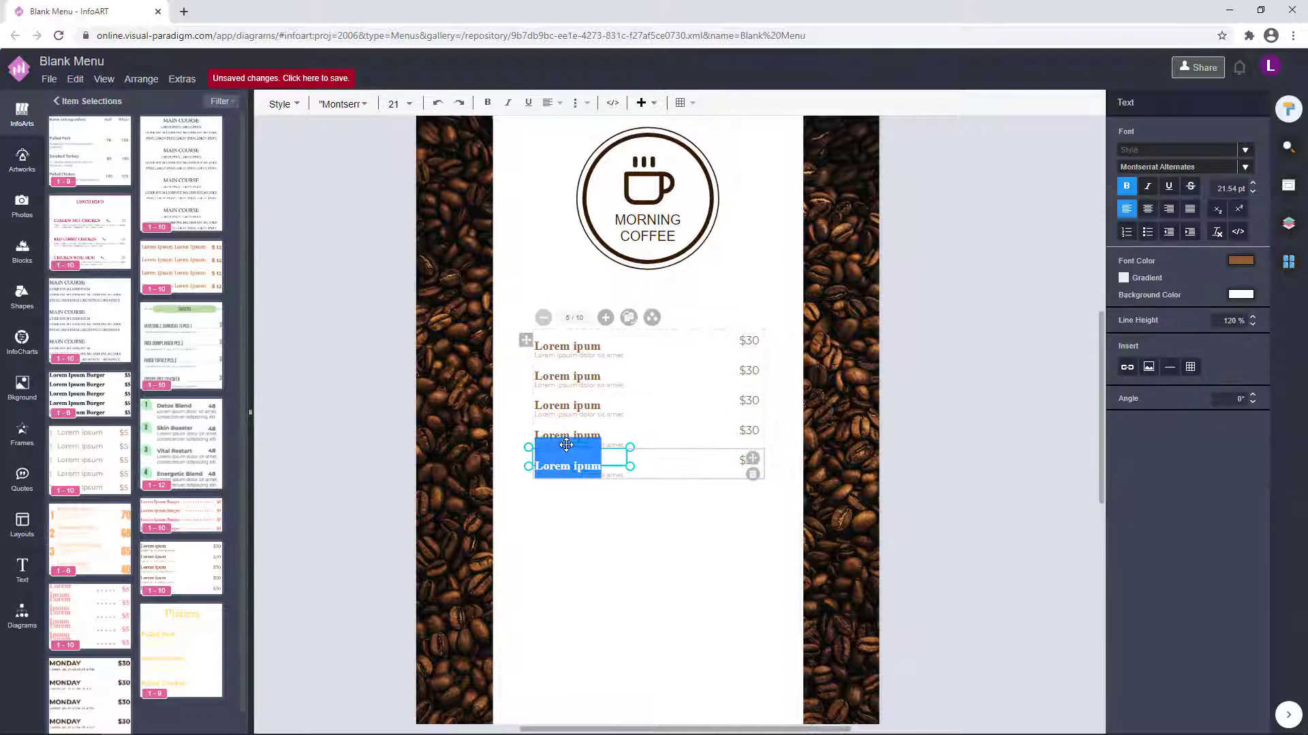
{"action": "left_click", "coordinate": [1240, 294]}
{"action": "left_click", "coordinate": [1207, 574]}
{"action": "left_click", "coordinate": [958, 362]}
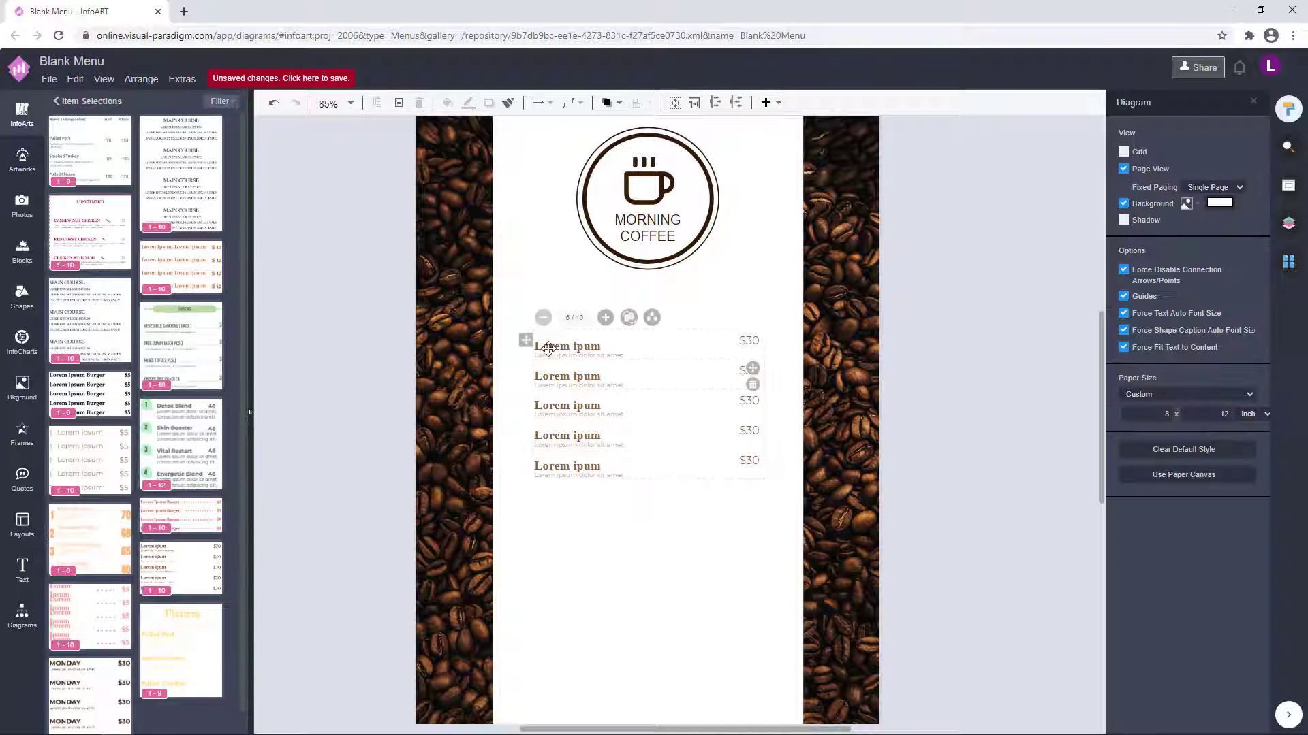
Step: Open the price list's infographic color themes and look up the dark brown used in the logo's cup icon
{"action": "left_click", "coordinate": [654, 319]}
{"action": "left_click", "coordinate": [685, 382]}
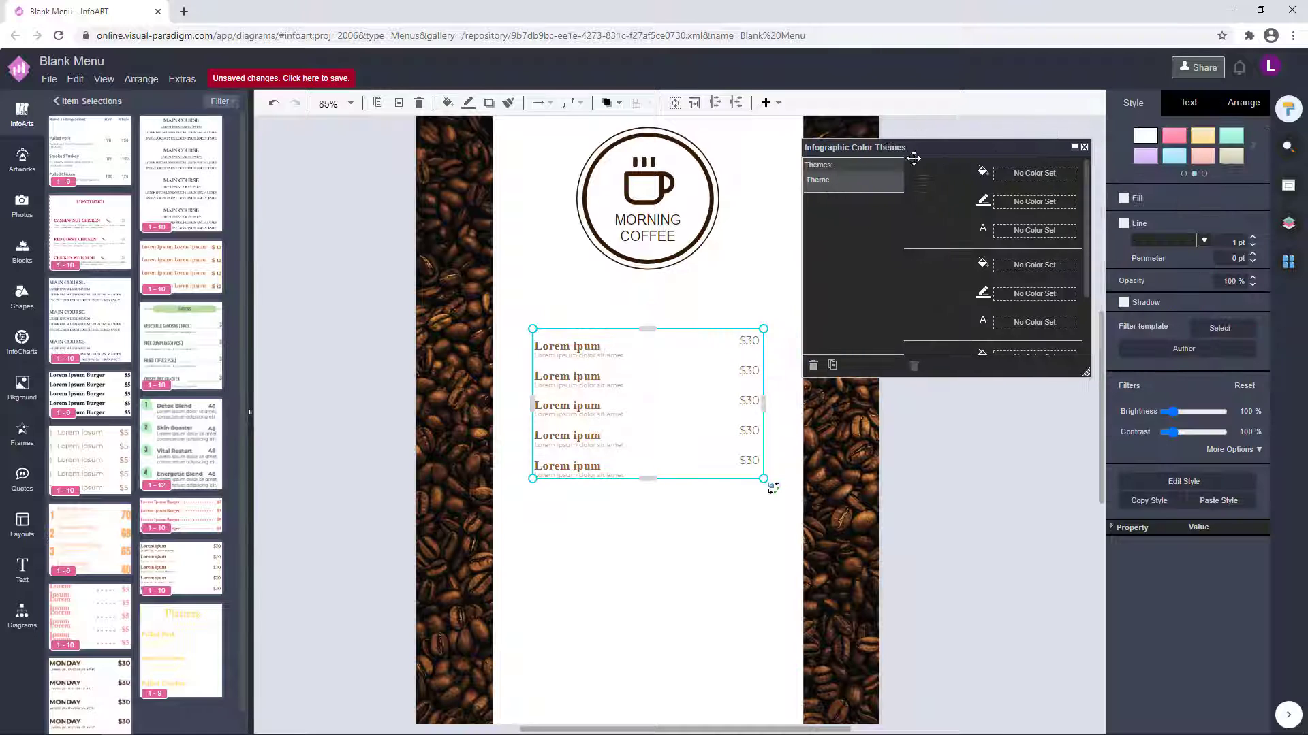
{"action": "left_click", "coordinate": [663, 193]}
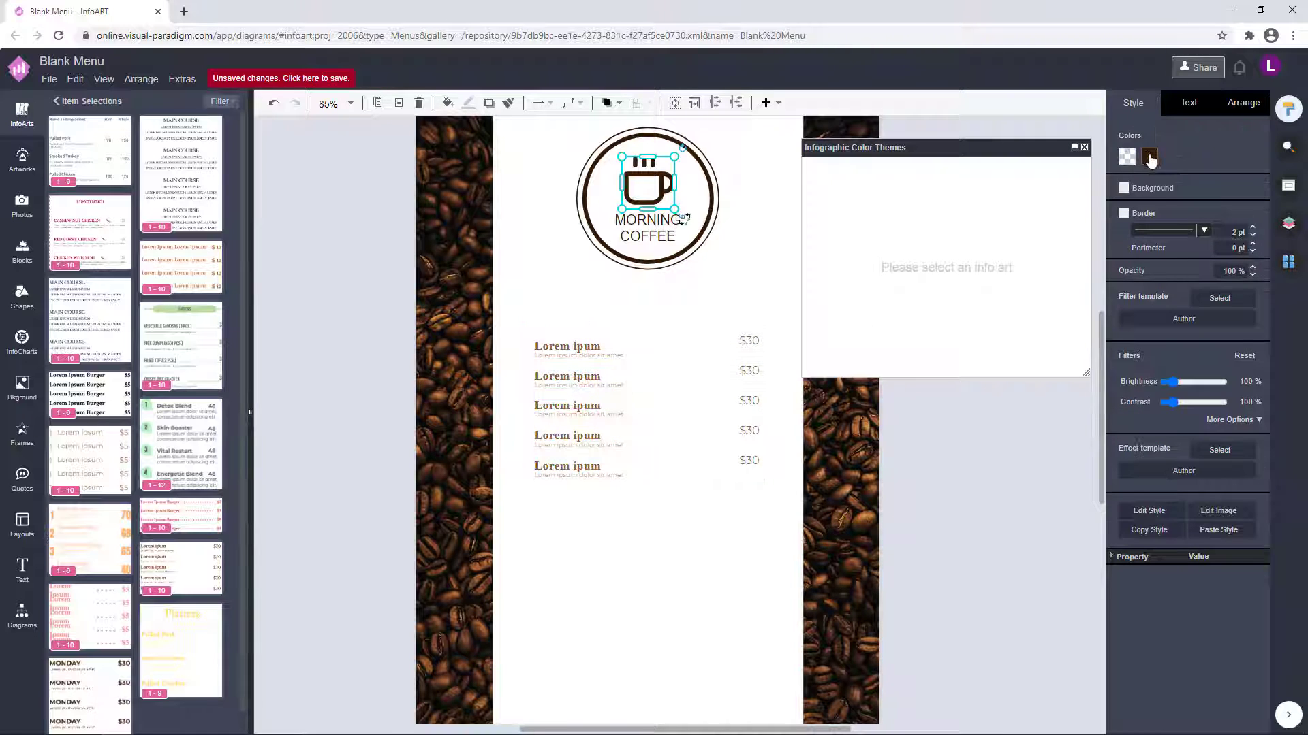
{"action": "left_click", "coordinate": [1149, 156]}
{"action": "left_click", "coordinate": [1207, 469]}
Step: Assign a green color set to the list headings' text in the theme and reduce it to a single swatch
{"action": "left_click", "coordinate": [629, 346]}
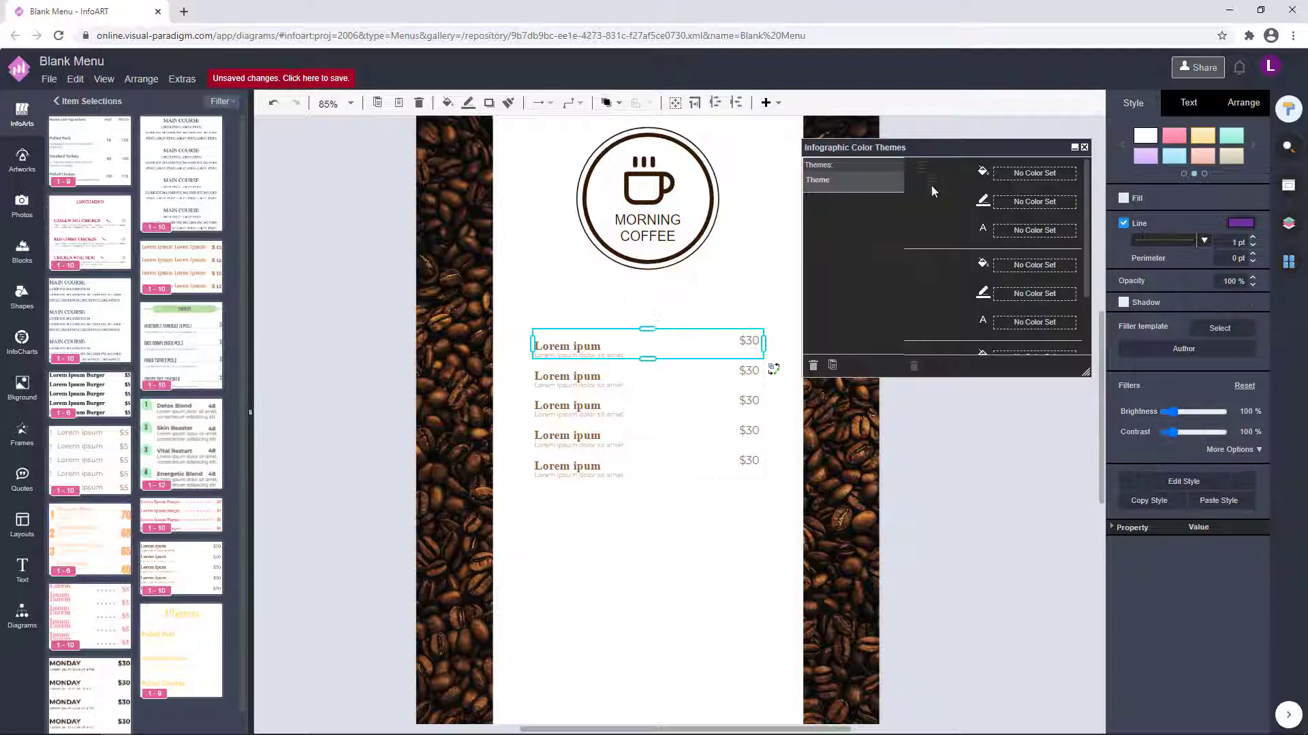
{"action": "left_click", "coordinate": [934, 191]}
{"action": "left_click", "coordinate": [1019, 233]}
{"action": "left_click", "coordinate": [1000, 245]}
{"action": "left_click", "coordinate": [1011, 265]}
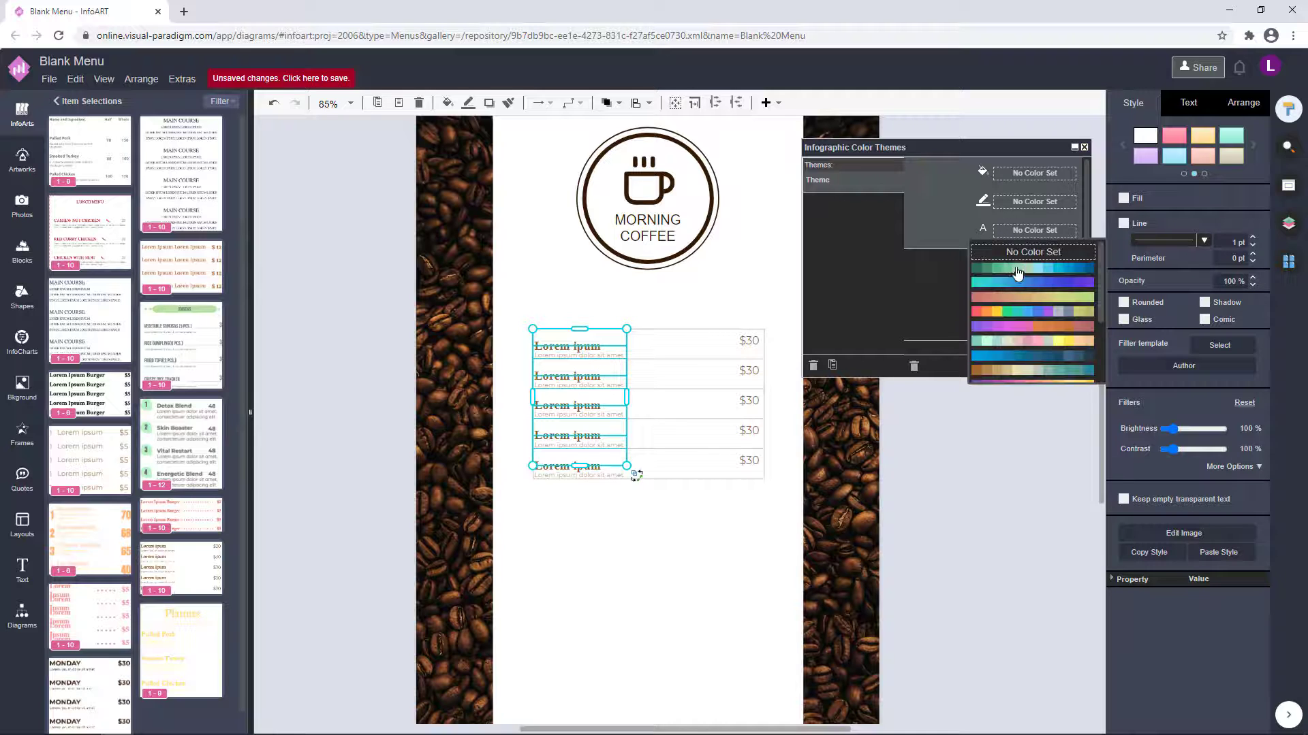
{"action": "left_click", "coordinate": [1015, 267]}
{"action": "left_click", "coordinate": [1008, 257]}
{"action": "left_click", "coordinate": [1009, 256]}
{"action": "left_click", "coordinate": [1009, 249]}
{"action": "left_click", "coordinate": [1009, 250]}
{"action": "left_click", "coordinate": [1009, 249]}
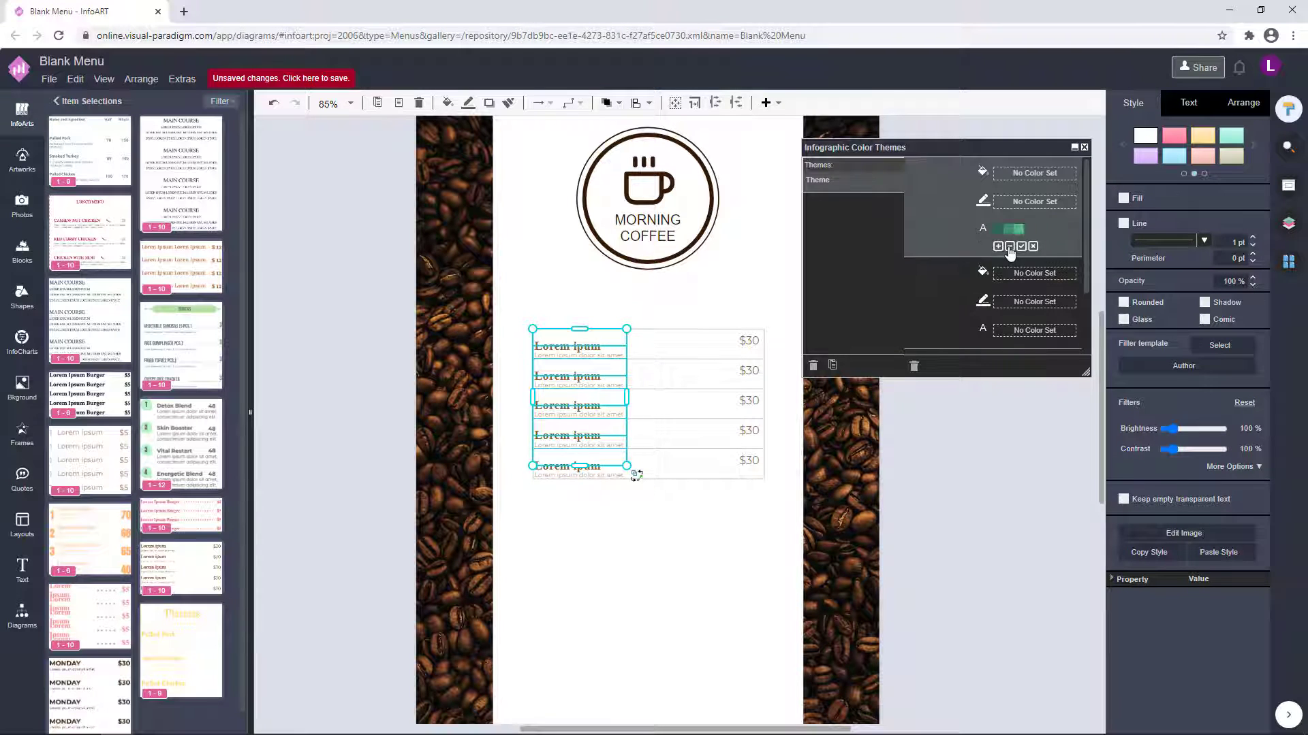
{"action": "left_click", "coordinate": [1010, 249]}
Step: Change the headings' single text swatch to the logo's dark brown
{"action": "left_click", "coordinate": [998, 229]}
{"action": "left_click", "coordinate": [591, 306]}
{"action": "left_click", "coordinate": [706, 483]}
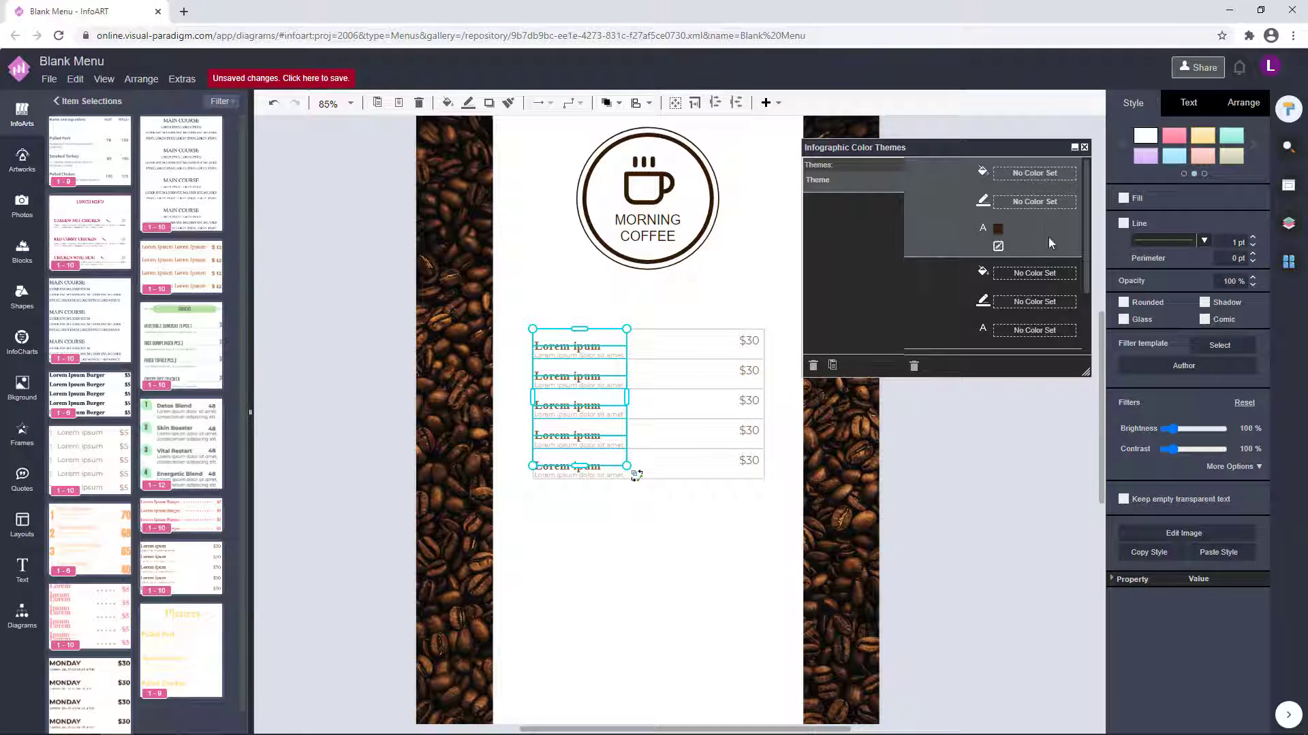
Step: Copy the headings' dark brown text color set to the item descriptions and the prices
{"action": "scroll", "coordinate": [1048, 242], "scroll_direction": "down", "scroll_amount": 1}
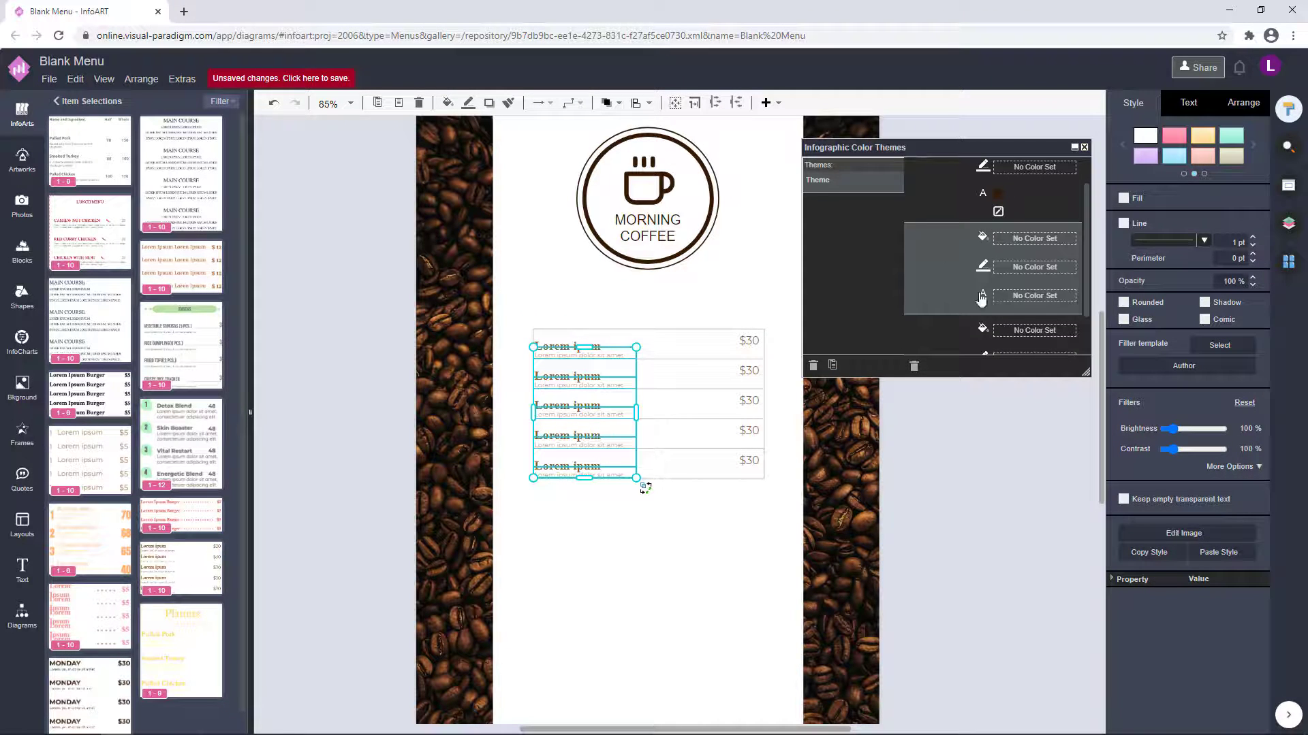
{"action": "right_click", "coordinate": [981, 315]}
{"action": "scroll", "coordinate": [961, 323], "scroll_direction": "up", "scroll_amount": 1}
{"action": "right_click", "coordinate": [995, 348]}
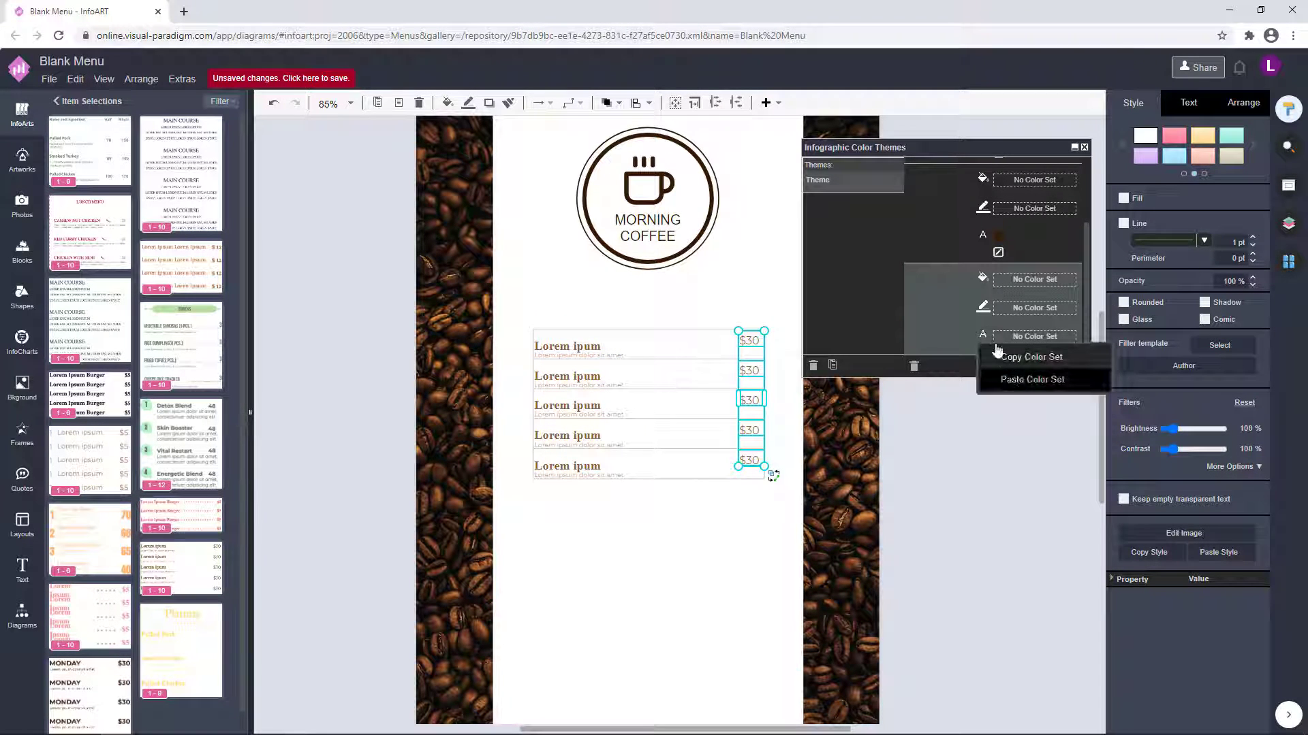
{"action": "left_click", "coordinate": [1021, 379]}
{"action": "left_click", "coordinate": [651, 321]}
{"action": "left_click", "coordinate": [686, 370]}
{"action": "left_click", "coordinate": [934, 463]}
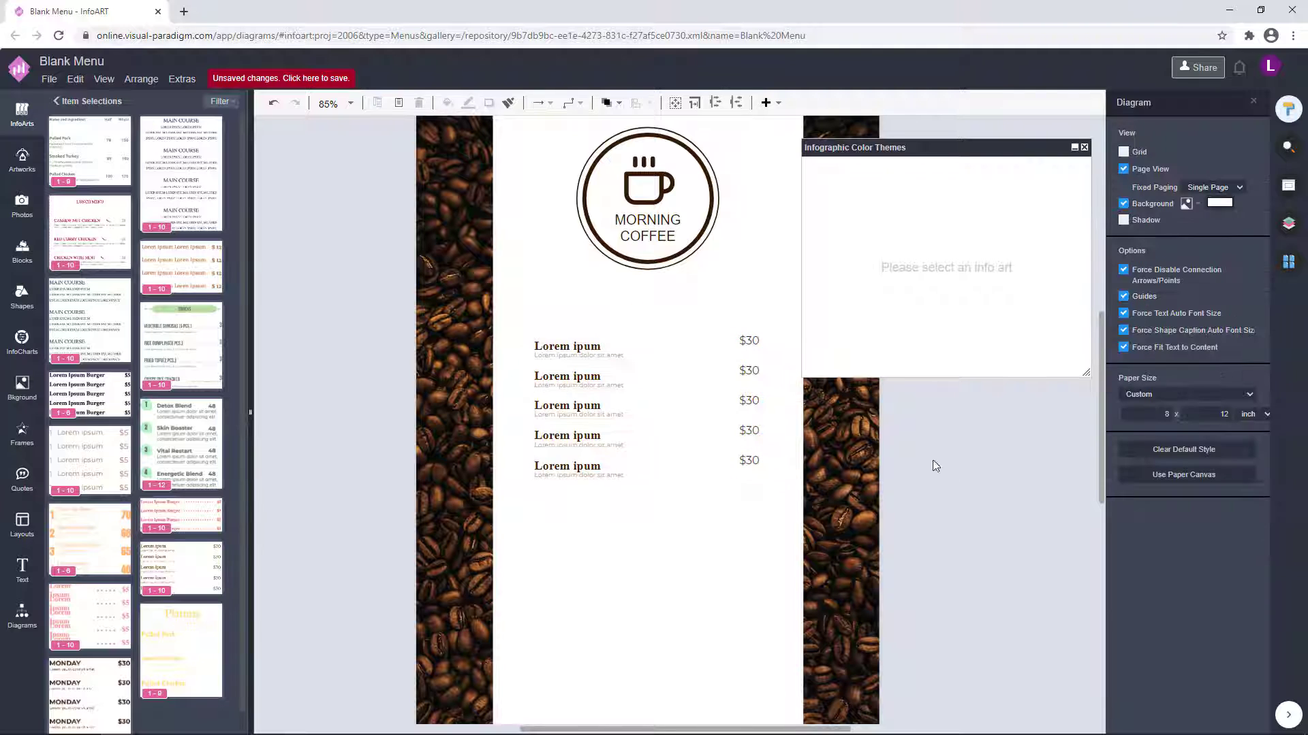
Step: Center the price list horizontally below the logo and close the infographic color themes
{"action": "left_click", "coordinate": [458, 357]}
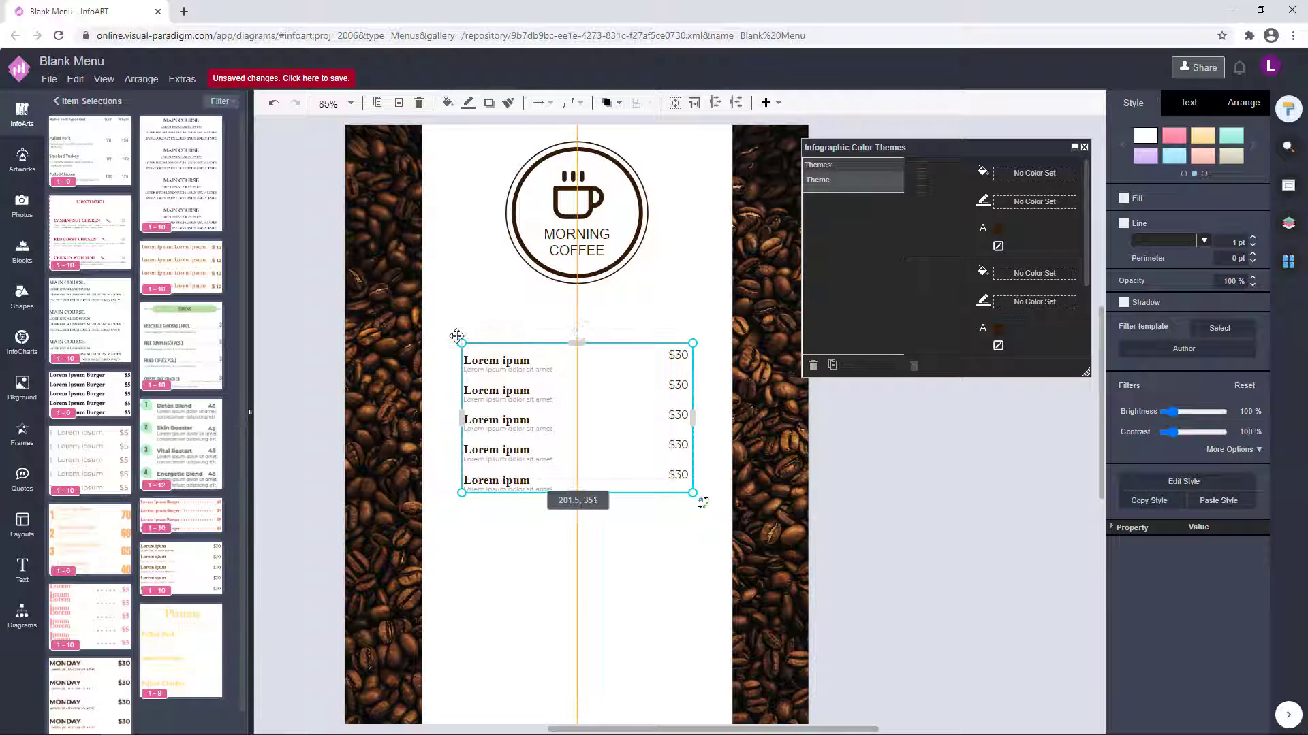
{"action": "left_click", "coordinate": [940, 490]}
{"action": "left_click", "coordinate": [1083, 148]}
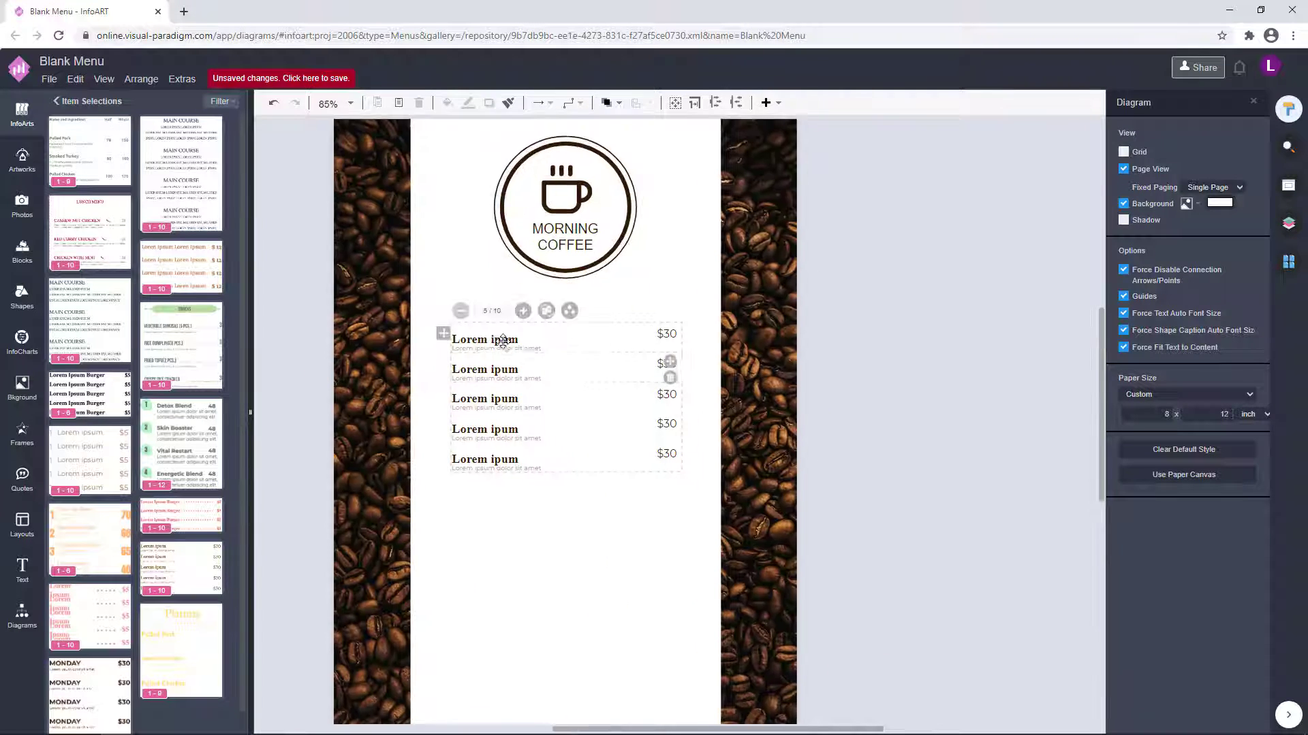
{"action": "left_click", "coordinate": [503, 340]}
{"action": "double_click", "coordinate": [503, 340]}
{"action": "left_click_drag", "start_coordinate": [503, 341], "coordinate": [967, 331]}
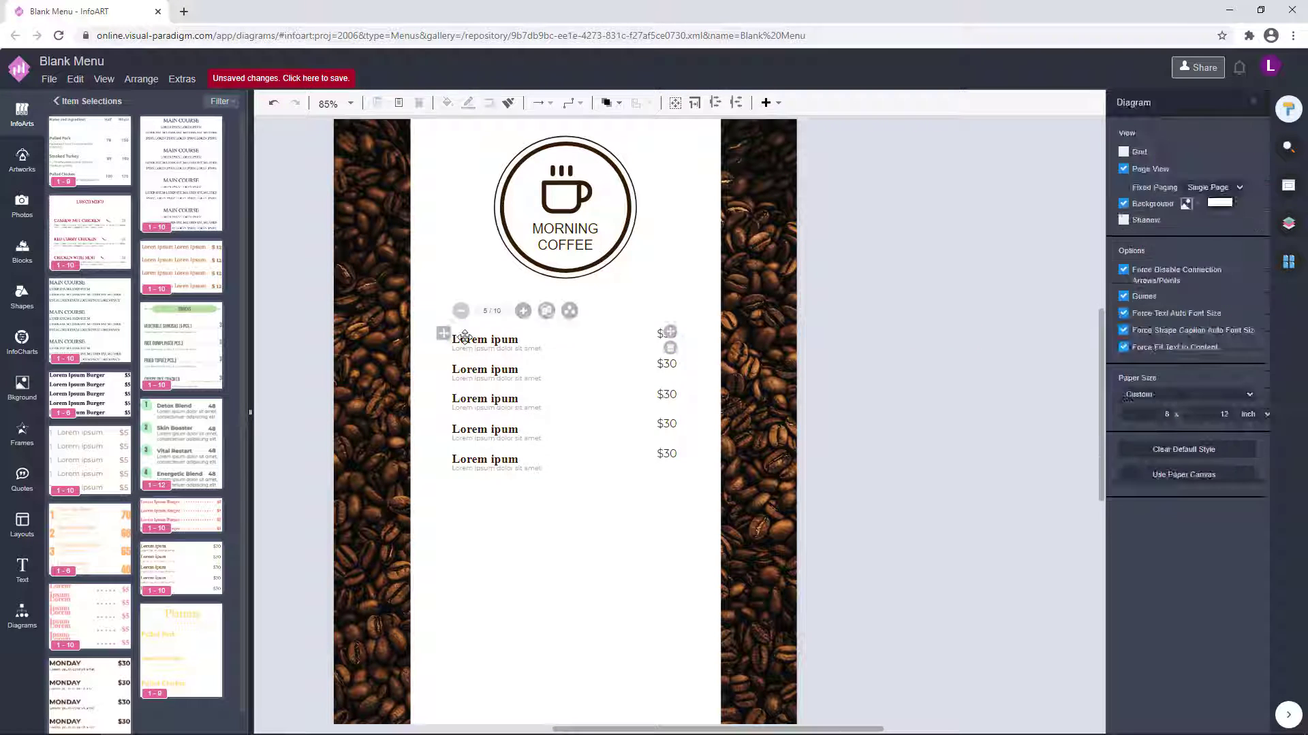
{"action": "double_click", "coordinate": [465, 338]}
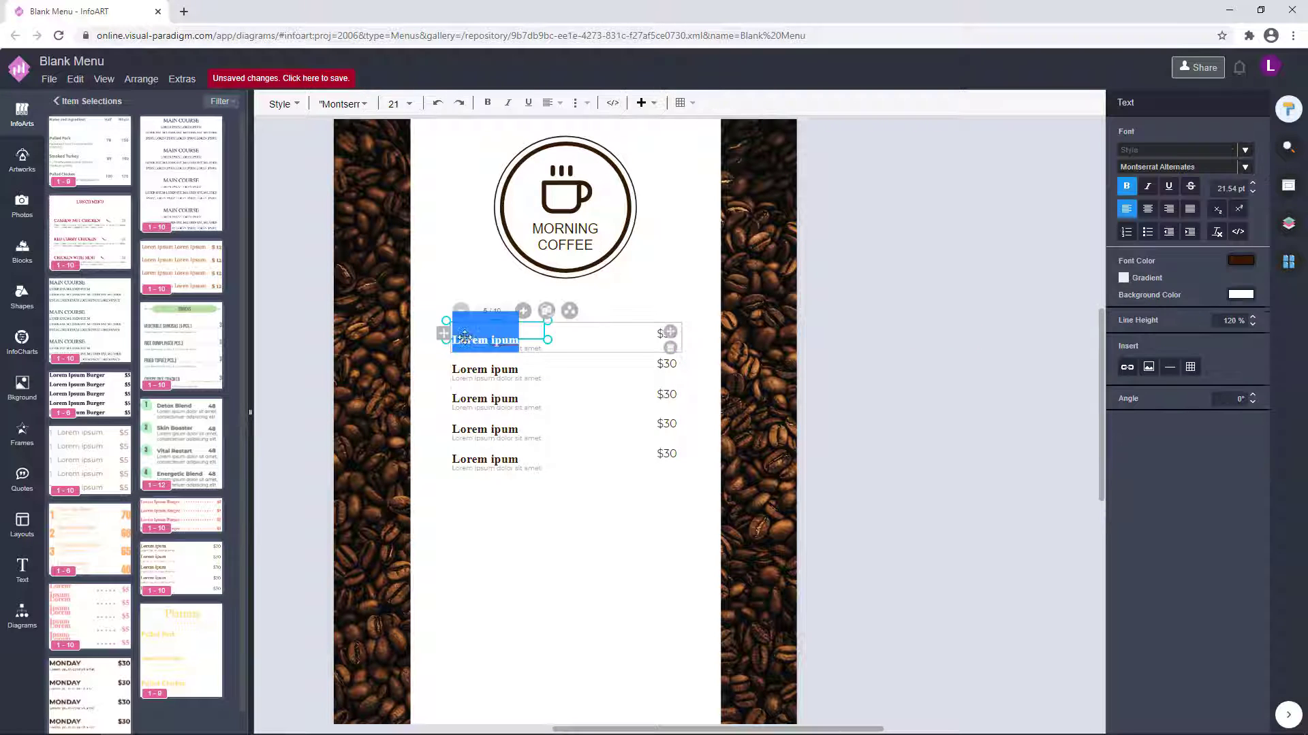
{"action": "left_click", "coordinate": [911, 234]}
Step: Try a copy of the last list heading in the empty area beside the page and delete it
{"action": "left_click", "coordinate": [499, 452]}
{"action": "double_click", "coordinate": [499, 452]}
{"action": "key", "text": "ctrl+c"}
{"action": "left_click", "coordinate": [913, 361]}
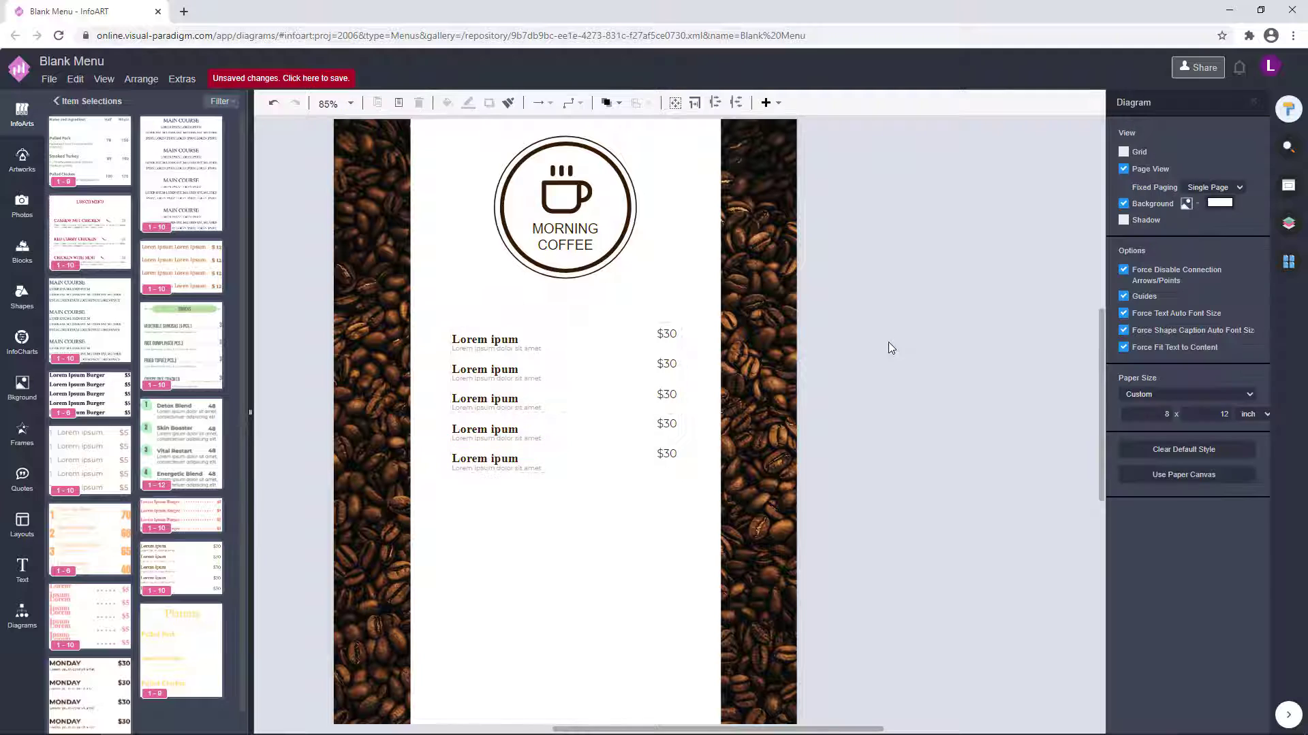
{"action": "key", "text": "ctrl+v"}
{"action": "left_click", "coordinate": [903, 361]}
{"action": "left_click", "coordinate": [902, 349]}
{"action": "key", "text": "Delete"}
Step: Delete the whole five-item "Lorem ipum" price list from the white panel
{"action": "scroll", "coordinate": [466, 407], "scroll_direction": "up", "scroll_amount": 2}
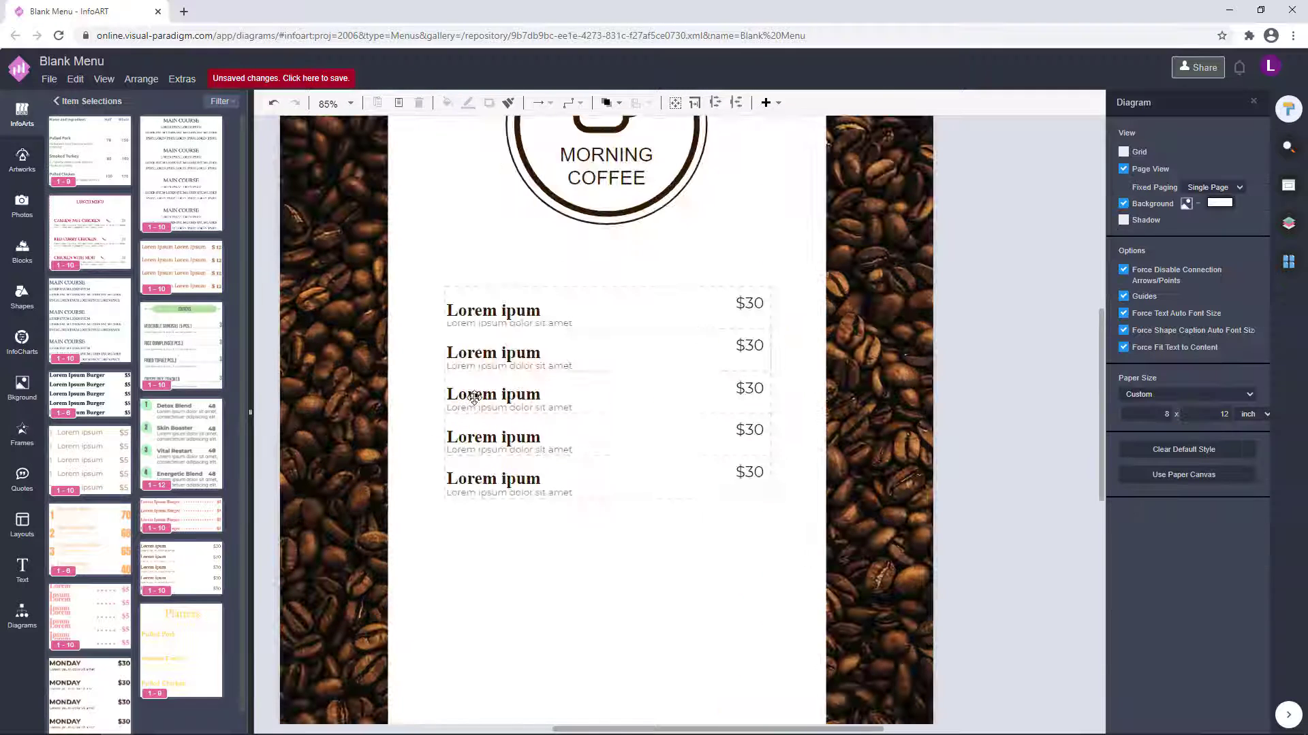
{"action": "left_click", "coordinate": [474, 398]}
{"action": "key", "text": "Delete"}
{"action": "scroll", "coordinate": [497, 482], "scroll_direction": "down", "scroll_amount": 3}
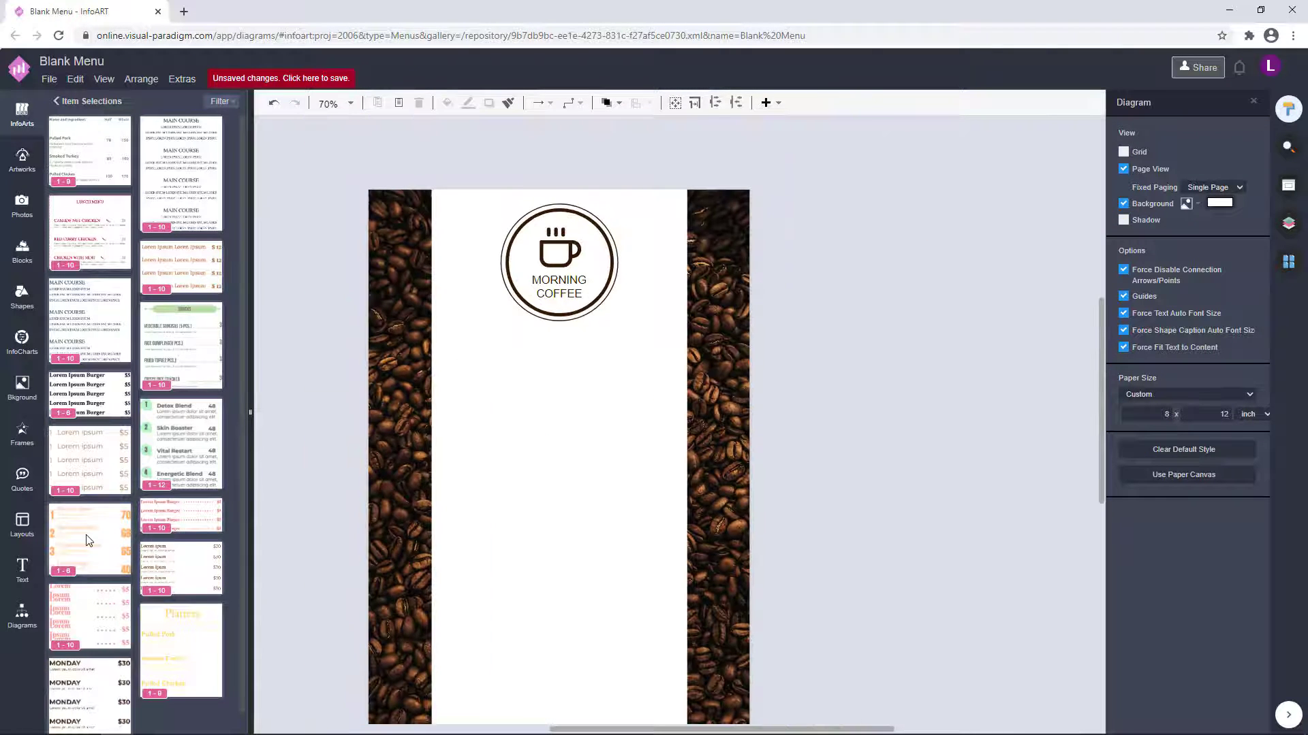
Step: Try the five-item numbered "Lorem ipsum" $5 list below the logo, enlarged toward the panel width, and delete it
{"action": "mouse_move", "coordinate": [114, 410]}
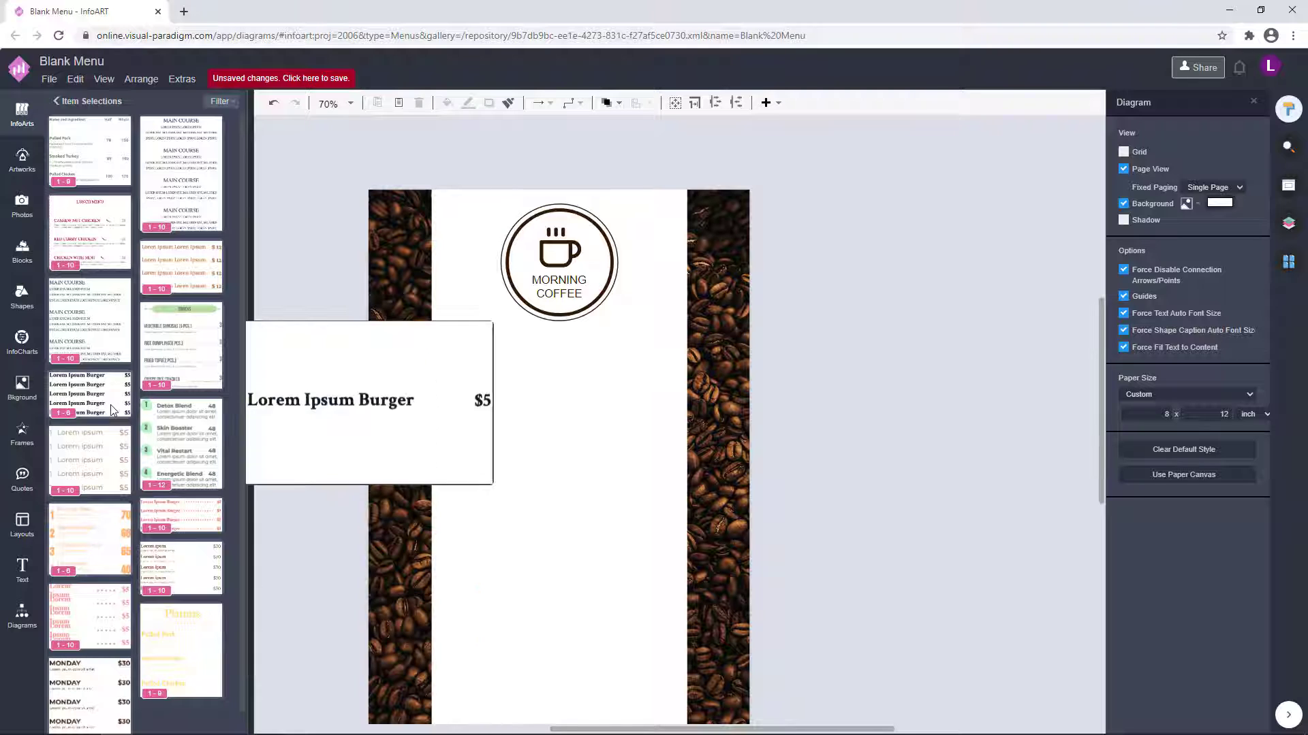
{"action": "left_click", "coordinate": [106, 461]}
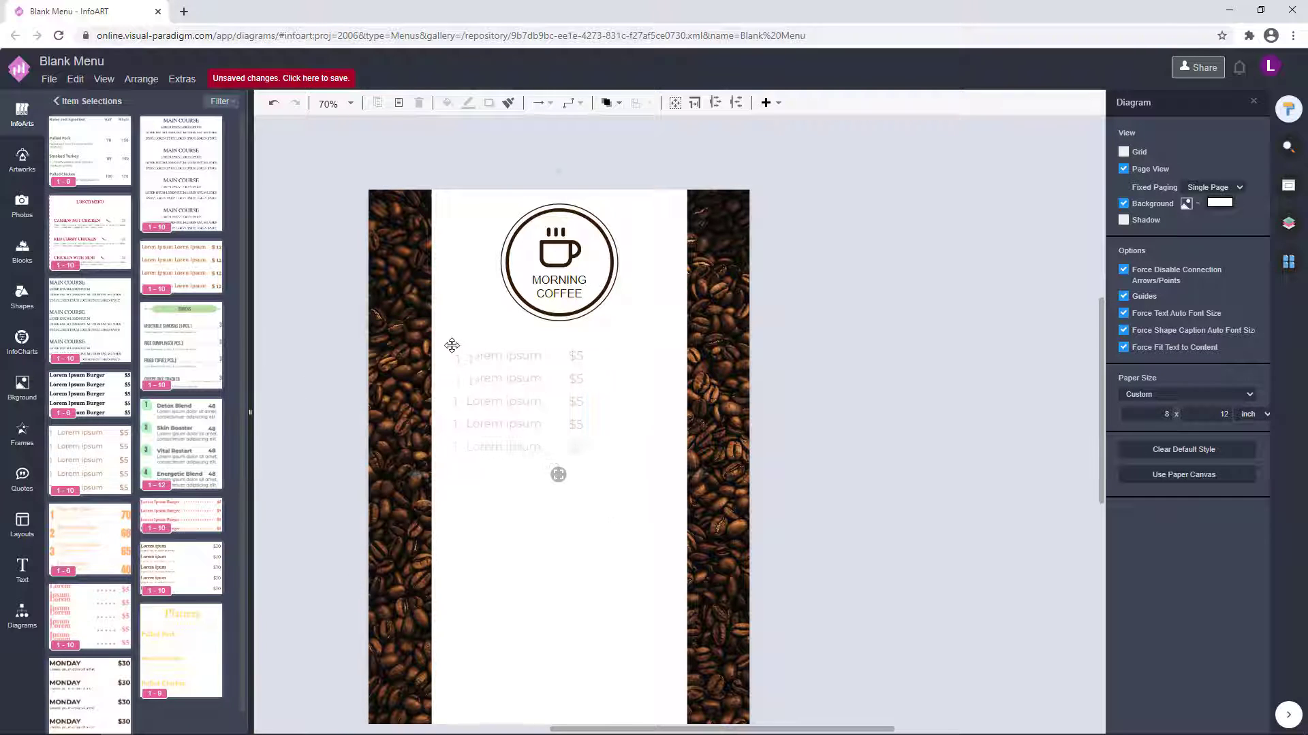
{"action": "left_click_drag", "start_coordinate": [596, 468], "coordinate": [666, 526]}
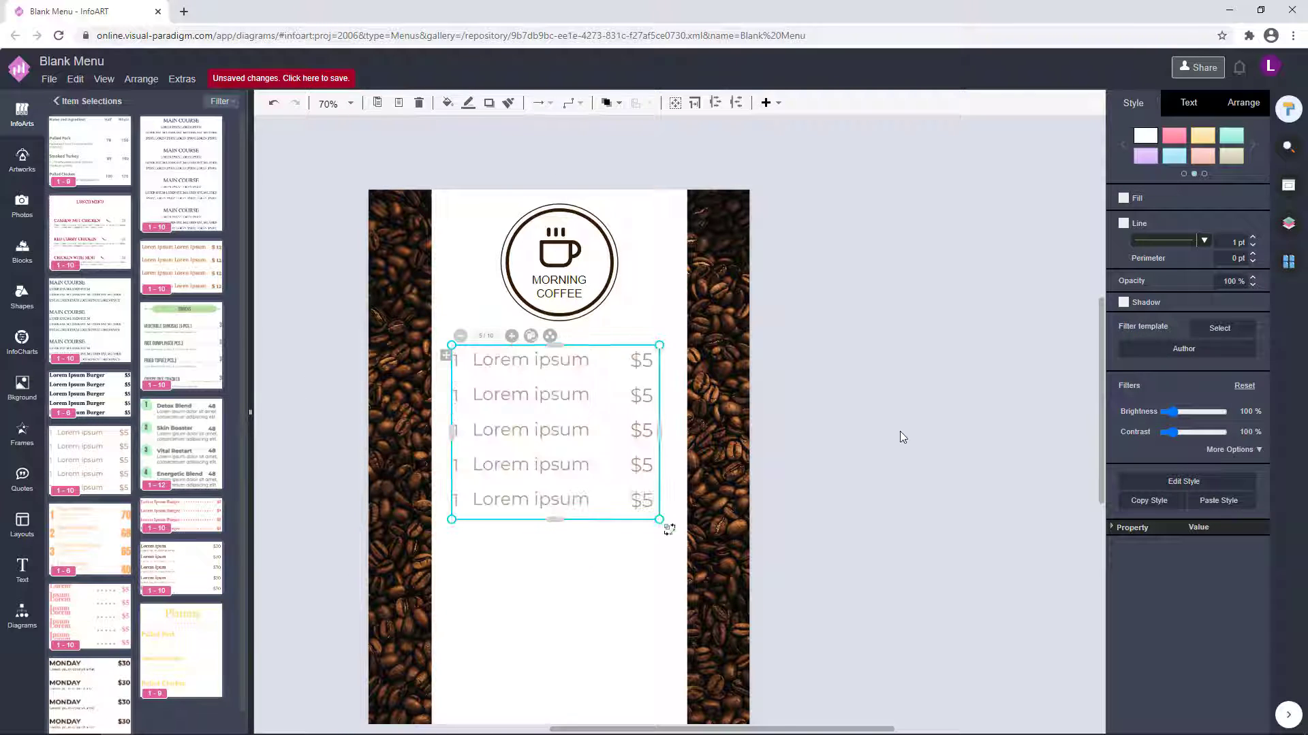
{"action": "left_click", "coordinate": [899, 435]}
{"action": "left_click", "coordinate": [448, 355]}
{"action": "key", "text": "Delete"}
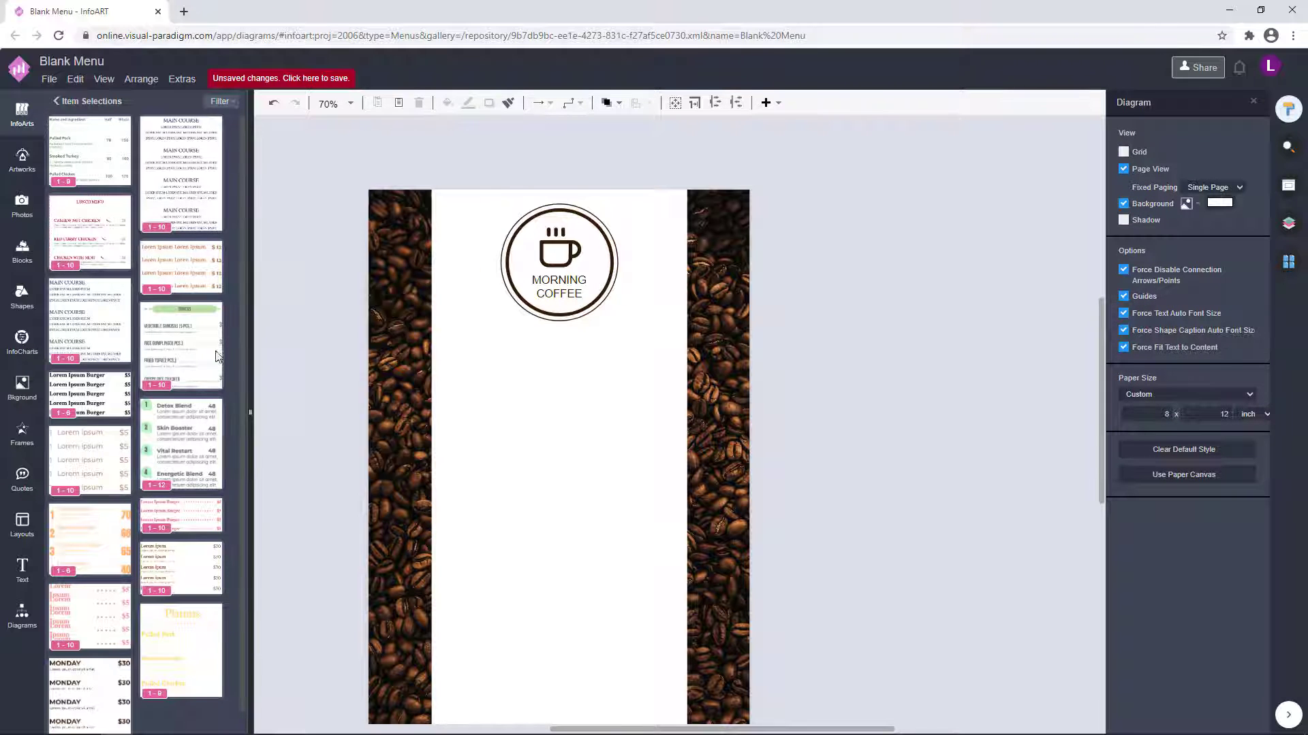
Step: Insert the five-item bold MONDAY list with $30 prices below the logo and scale it down inside the white panel
{"action": "scroll", "coordinate": [558, 463], "scroll_direction": "down", "scroll_amount": 1}
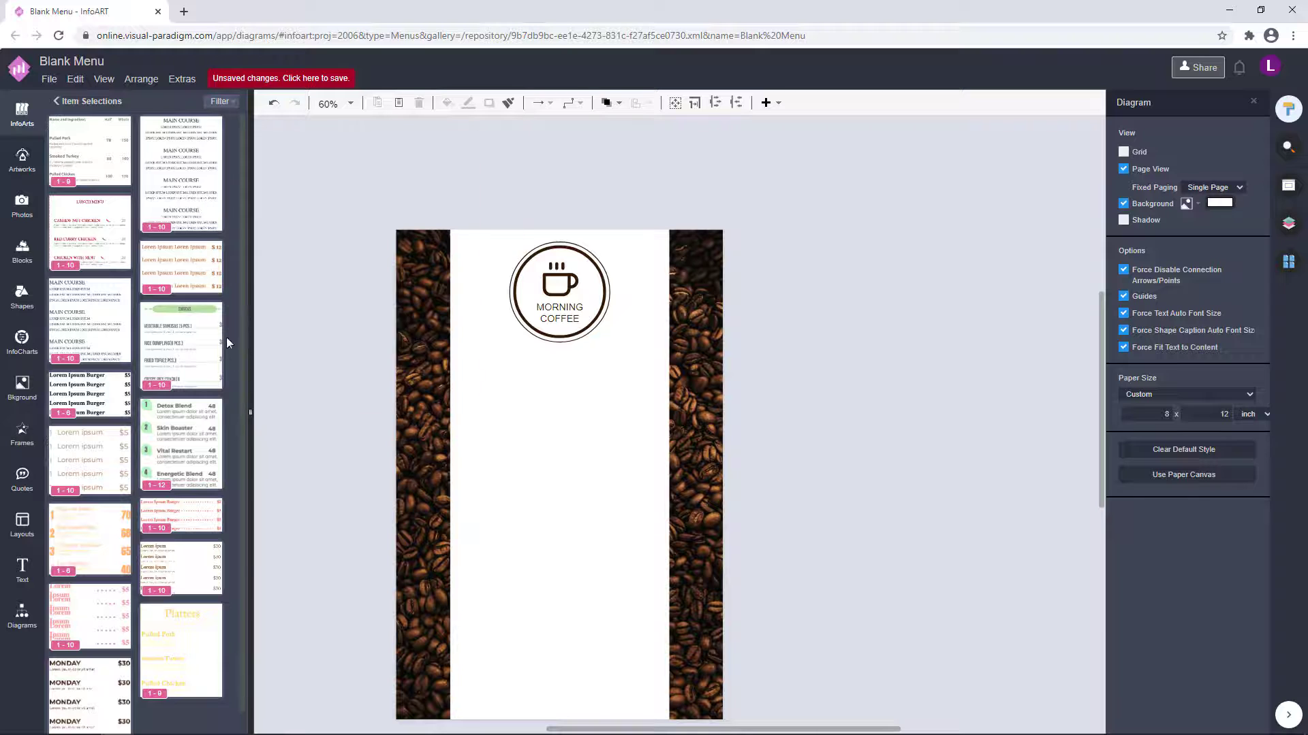
{"action": "mouse_move", "coordinate": [102, 632]}
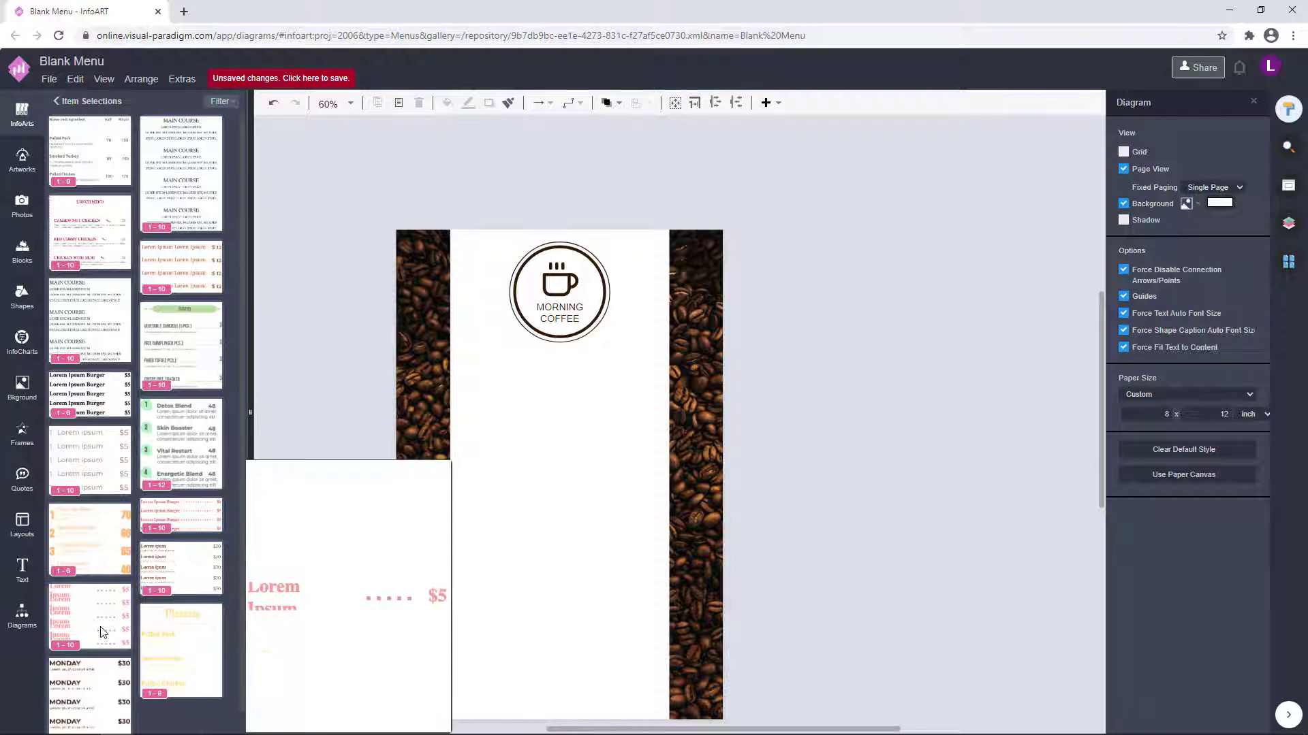
{"action": "left_click_drag", "start_coordinate": [104, 688], "coordinate": [559, 473]}
{"action": "left_click_drag", "start_coordinate": [669, 588], "coordinate": [622, 538]}
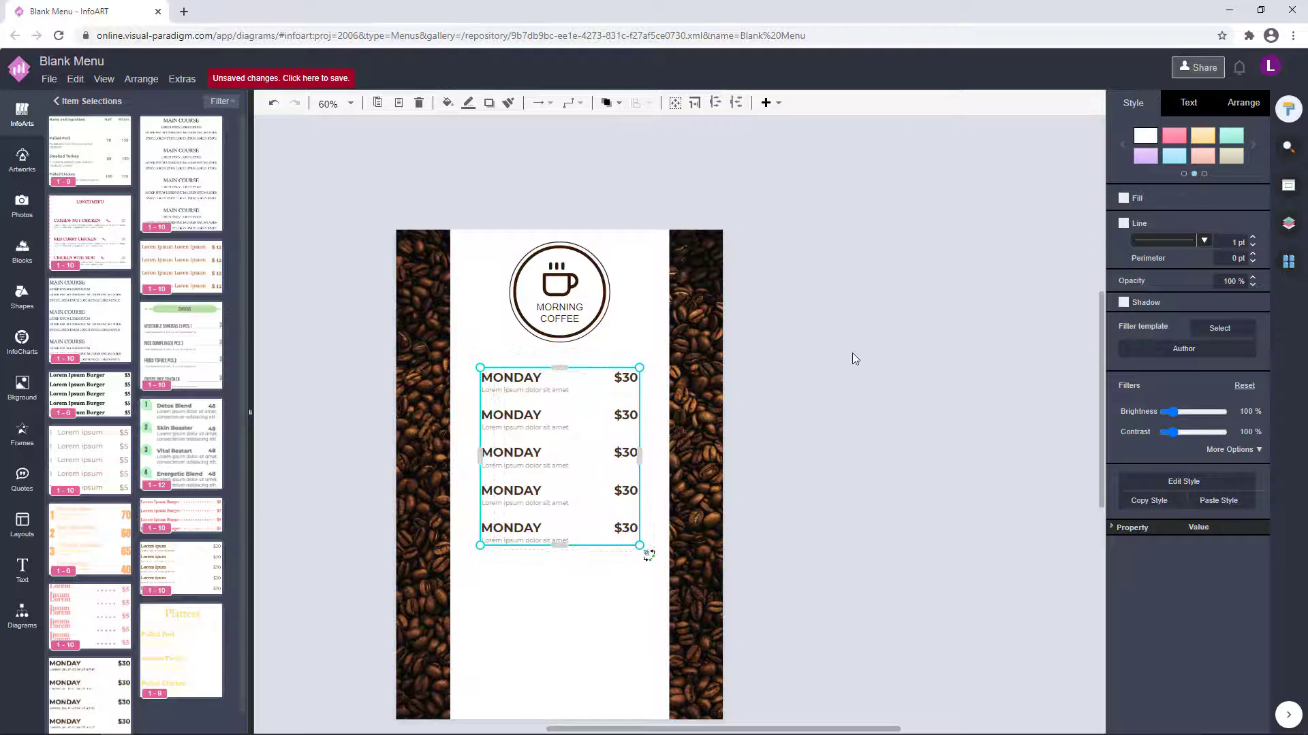
{"action": "left_click", "coordinate": [852, 356]}
Step: Reduce the MONDAY list to four items, shrink it slightly and center it horizontally below the logo
{"action": "left_click", "coordinate": [540, 349]}
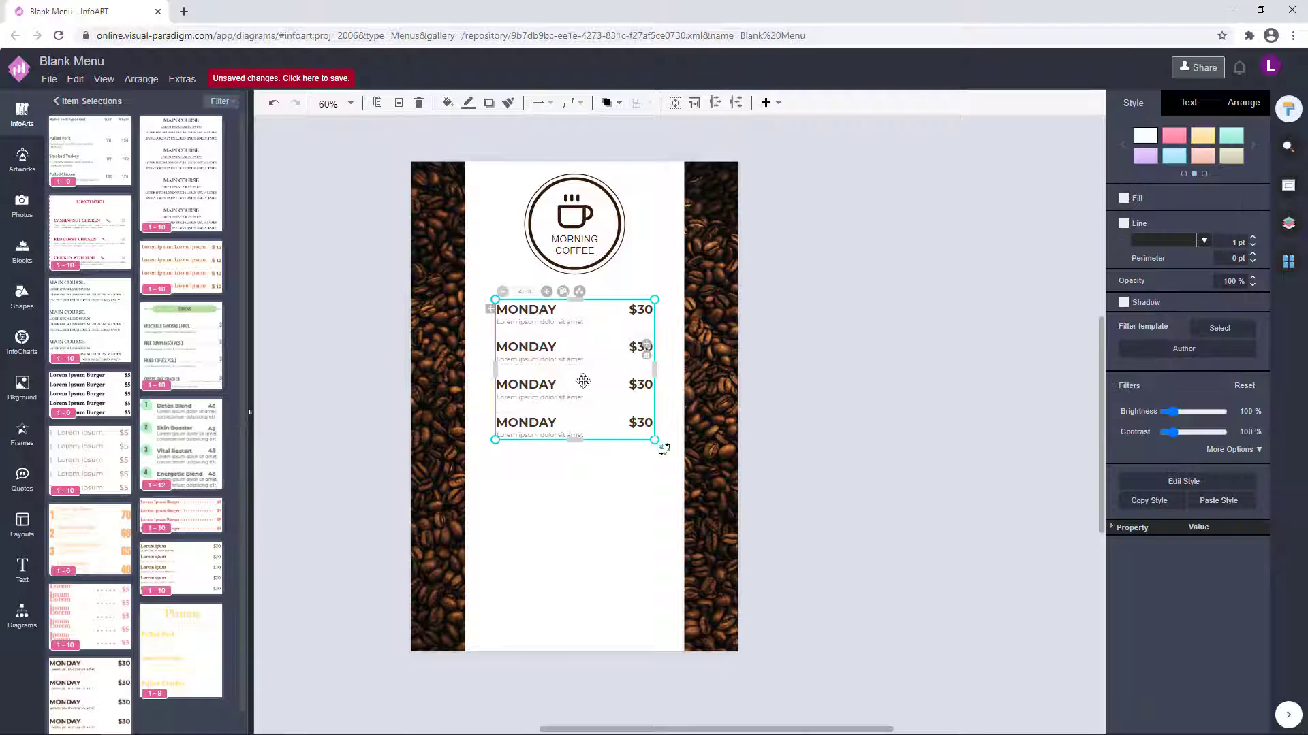
{"action": "left_click_drag", "start_coordinate": [660, 443], "coordinate": [652, 439]}
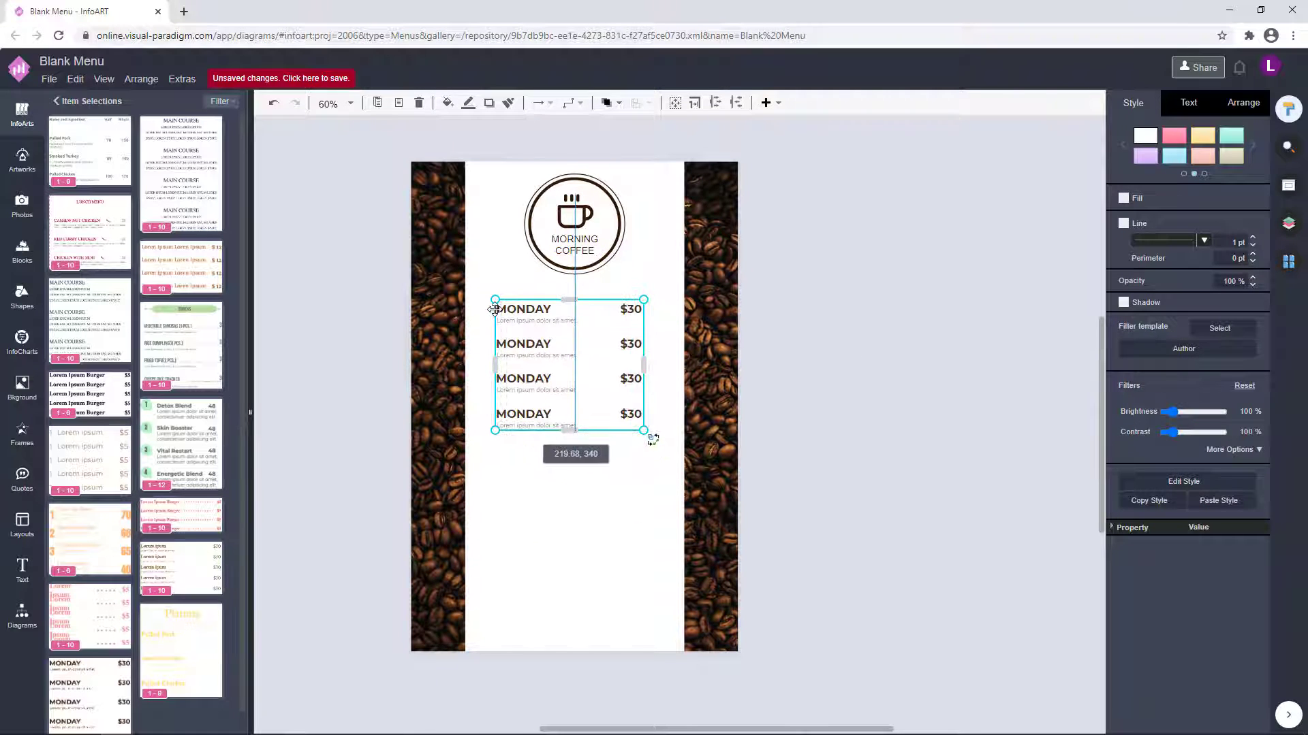
{"action": "left_click_drag", "start_coordinate": [495, 310], "coordinate": [500, 311]}
{"action": "left_click", "coordinate": [639, 247]}
Step: Place a copy of the first MONDAY heading in the empty area beside the page
{"action": "double_click", "coordinate": [534, 307]}
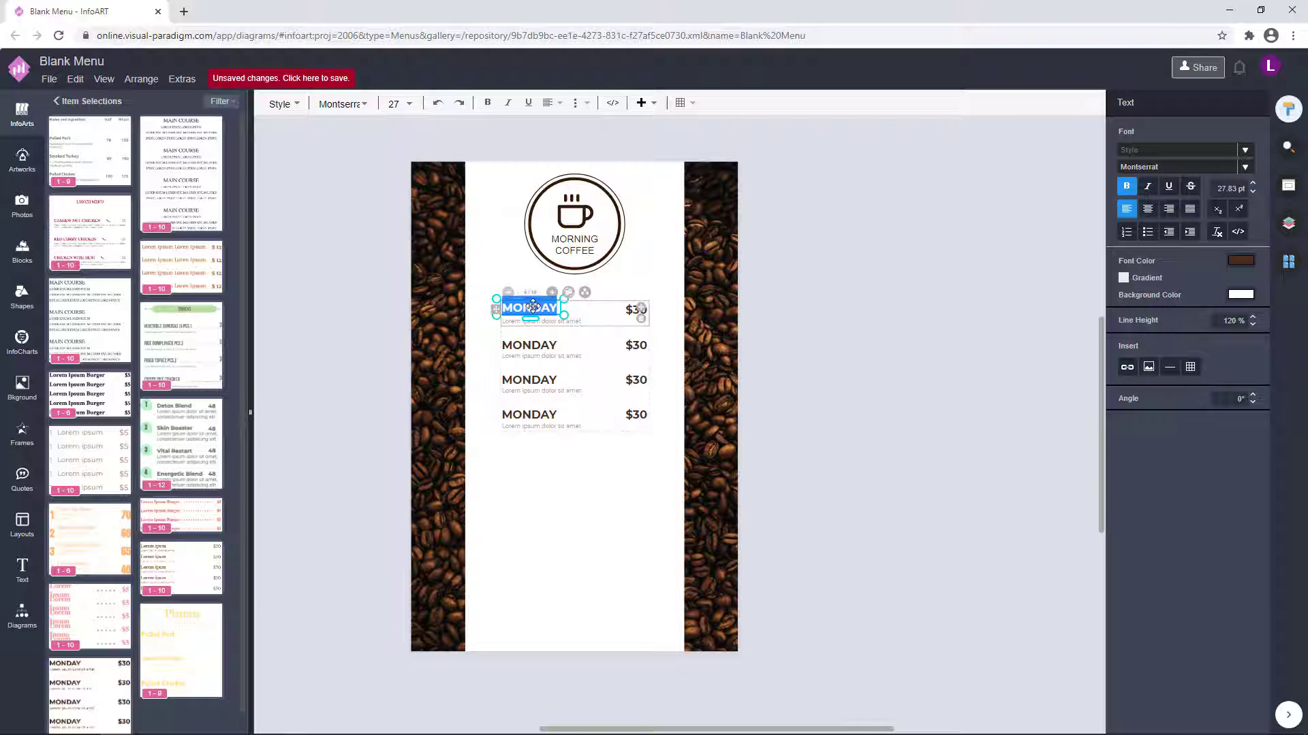
{"action": "left_click", "coordinate": [844, 318]}
{"action": "left_click", "coordinate": [540, 310]}
{"action": "left_click", "coordinate": [540, 309]}
{"action": "key", "text": "ctrl+c"}
{"action": "key", "text": "ctrl+v"}
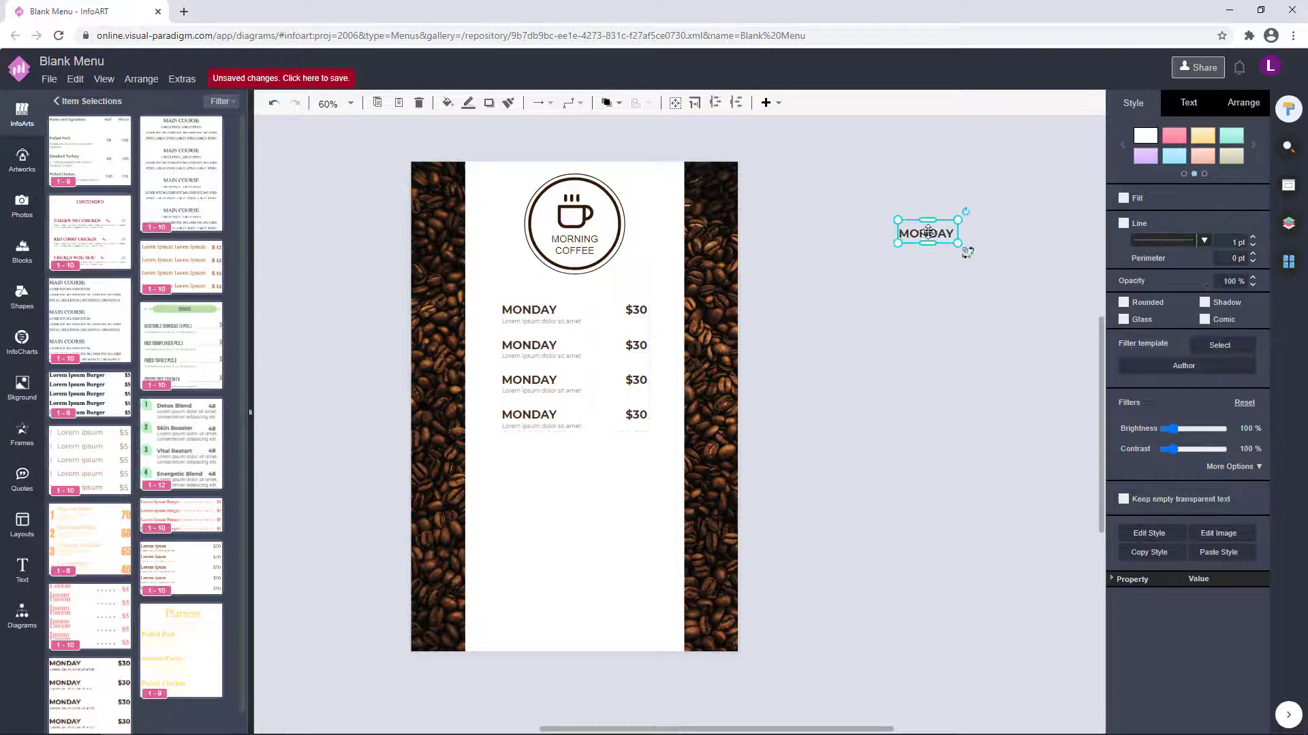
{"action": "left_click_drag", "start_coordinate": [929, 231], "coordinate": [845, 242]}
Step: Change the copied heading's text to MORNING COFFEE and enlarge its text box to fit two lines
{"action": "double_click", "coordinate": [846, 242]}
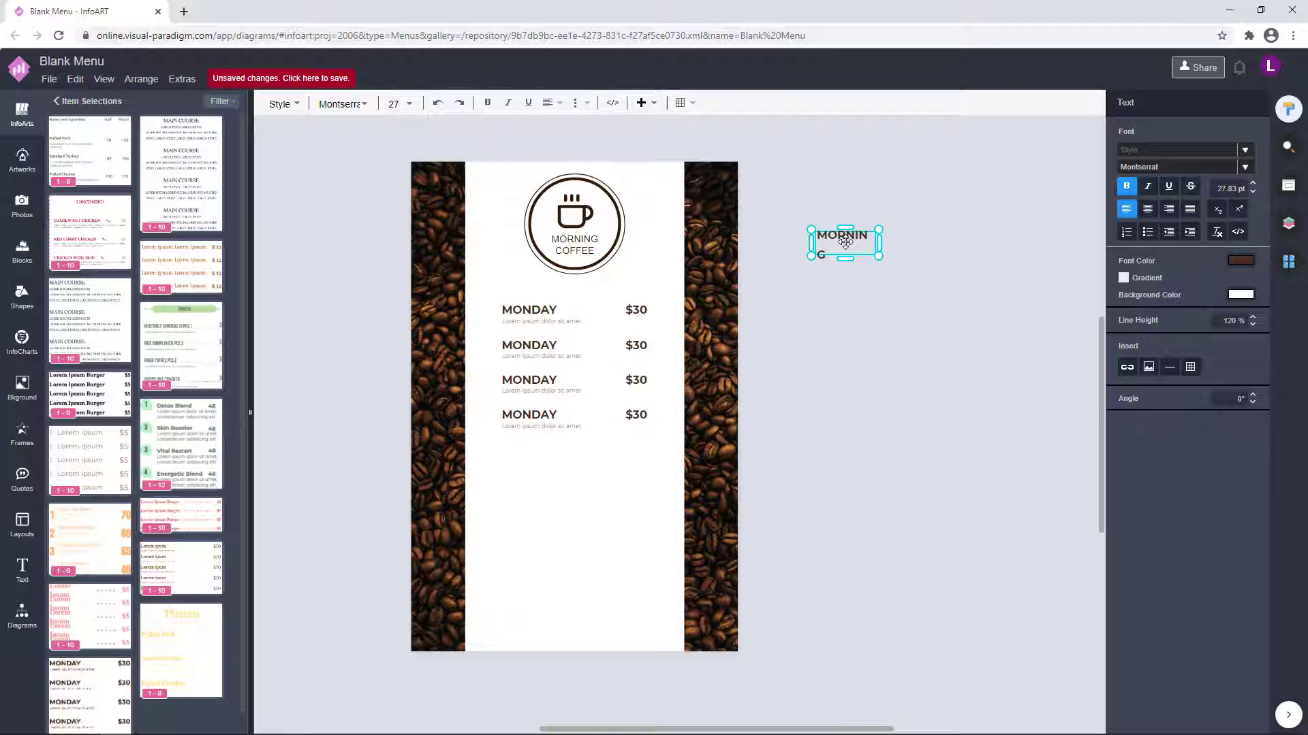
{"action": "left_click", "coordinate": [912, 348]}
{"action": "left_click_drag", "start_coordinate": [845, 288], "coordinate": [928, 223]}
{"action": "left_click", "coordinate": [950, 266]}
Step: Set the font size of the copied MORNING COFFEE text to 30 pt
{"action": "double_click", "coordinate": [856, 226]}
{"action": "left_click", "coordinate": [1230, 189]}
{"action": "type", "text": "3"}
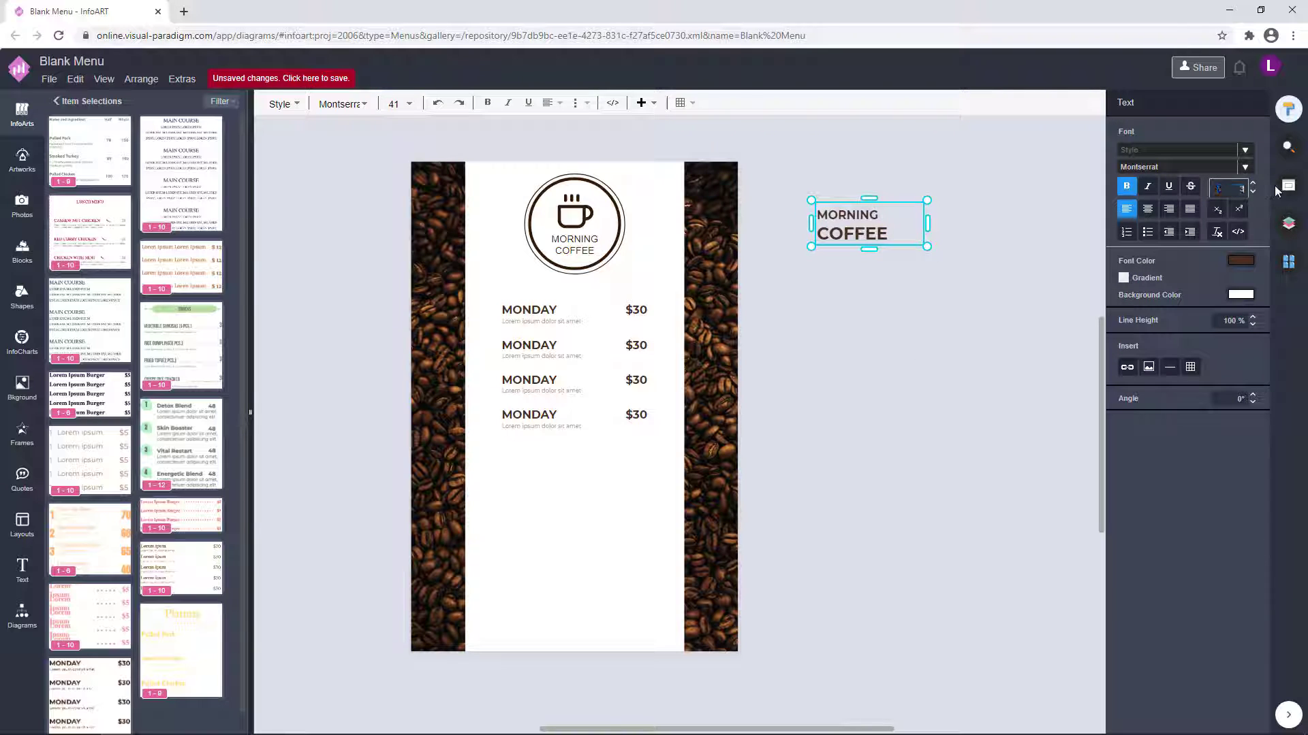
{"action": "type", "text": "0"}
{"action": "key", "text": "Return"}
Step: Center-align the MORNING COFFEE text within its box beside the page
{"action": "left_click", "coordinate": [899, 267]}
{"action": "left_click", "coordinate": [861, 216]}
{"action": "left_click", "coordinate": [1187, 103]}
{"action": "left_click", "coordinate": [1149, 192]}
{"action": "left_click", "coordinate": [879, 313]}
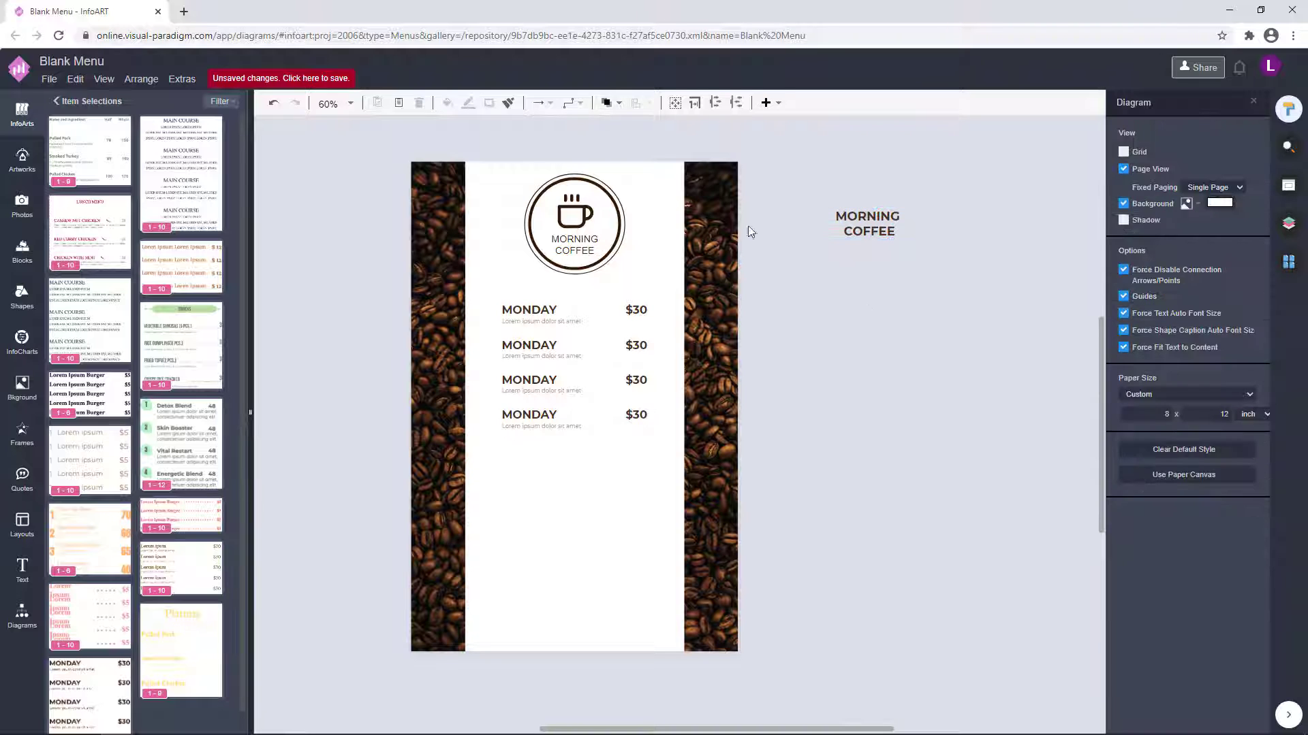
Step: Move the bold MORNING COFFEE text from beside the page into the round logo and delete the old lettering there
{"action": "left_click", "coordinate": [885, 223]}
{"action": "left_click_drag", "start_coordinate": [928, 225], "coordinate": [574, 246]}
{"action": "left_click", "coordinate": [575, 245]}
{"action": "key", "text": "Delete"}
{"action": "scroll", "coordinate": [574, 245], "scroll_direction": "up", "scroll_amount": 5}
{"action": "double_click", "coordinate": [606, 235]}
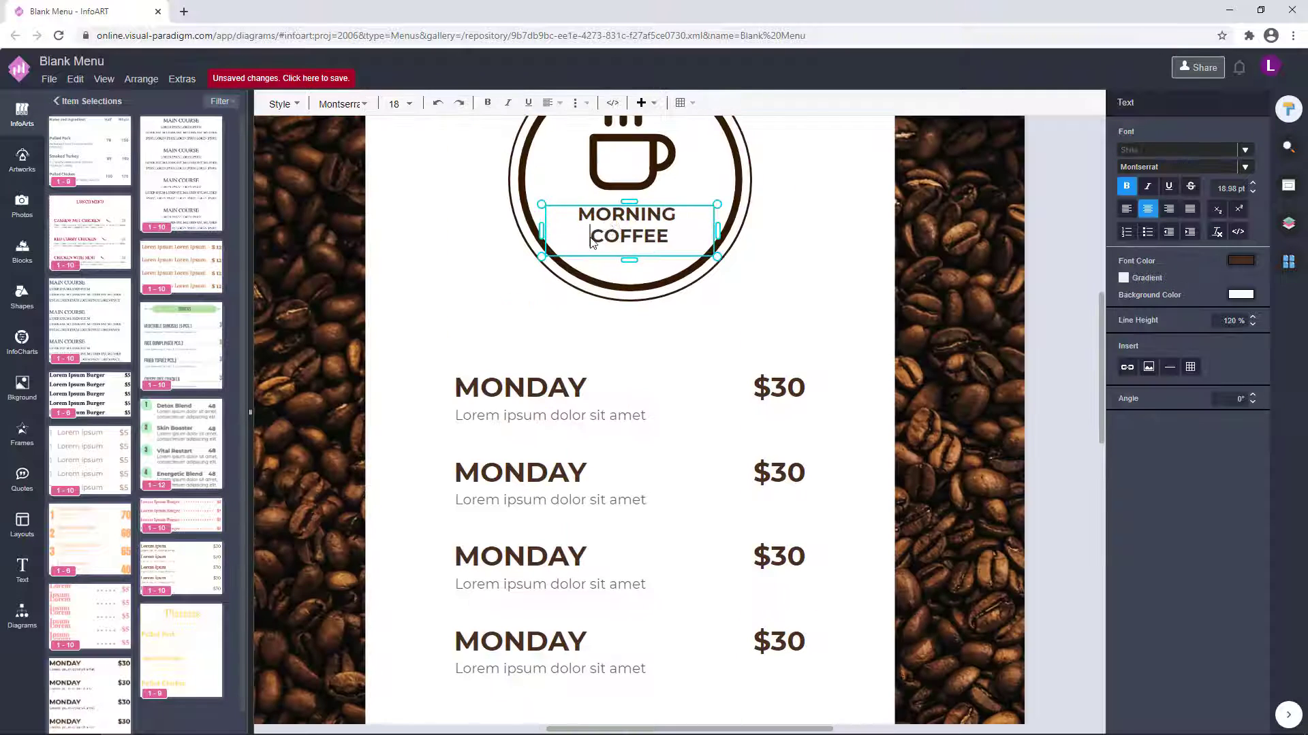
{"action": "left_click", "coordinate": [1067, 288]}
{"action": "scroll", "coordinate": [695, 400], "scroll_direction": "down", "scroll_amount": 2}
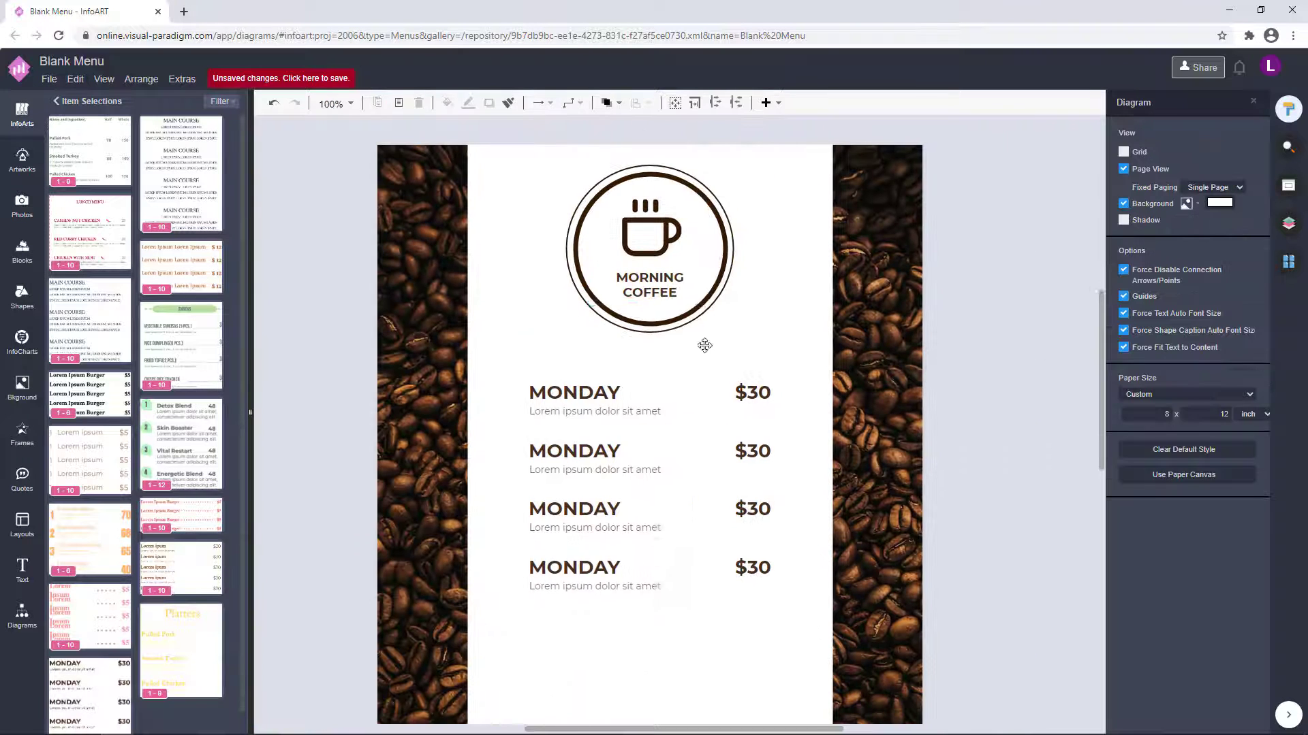
Step: Adjust the position of the MORNING COFFEE text beneath the cup icon in the round logo
{"action": "left_click", "coordinate": [667, 280]}
{"action": "left_click_drag", "start_coordinate": [669, 280], "coordinate": [731, 261]}
{"action": "left_click", "coordinate": [1016, 271]}
{"action": "left_click", "coordinate": [658, 278]}
{"action": "left_click_drag", "start_coordinate": [667, 283], "coordinate": [658, 244]}
{"action": "left_click", "coordinate": [955, 271]}
{"action": "left_click", "coordinate": [674, 289]}
{"action": "left_click", "coordinate": [954, 272]}
Step: Fine-tune the placement of the cup icon relative to the lettering inside the round logo
{"action": "left_click", "coordinate": [652, 240]}
{"action": "left_click", "coordinate": [655, 277], "text": "shift"}
{"action": "left_click", "coordinate": [1242, 103]}
{"action": "left_click", "coordinate": [978, 256]}
{"action": "scroll", "coordinate": [978, 257], "scroll_direction": "down", "scroll_amount": 2}
{"action": "left_click_drag", "start_coordinate": [978, 256], "coordinate": [867, 281]}
{"action": "left_click", "coordinate": [643, 263]}
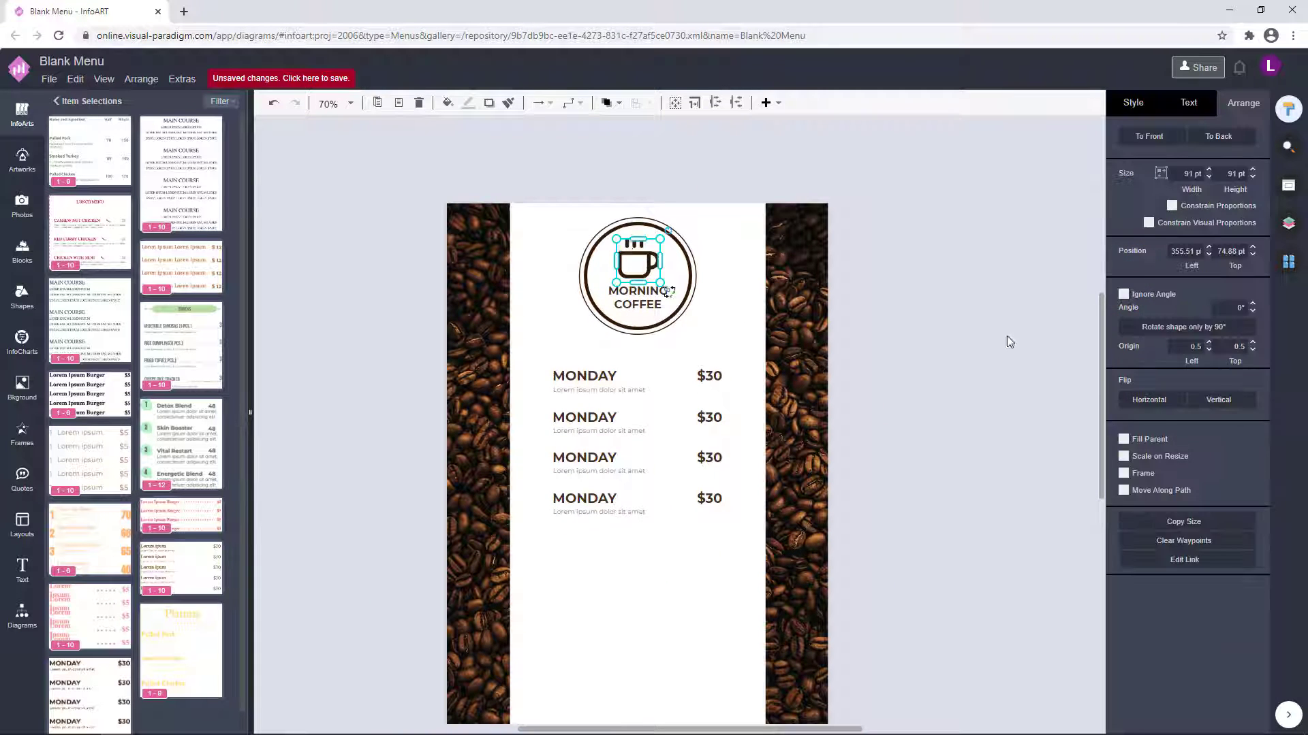
{"action": "left_click", "coordinate": [1006, 337]}
{"action": "left_click_drag", "start_coordinate": [656, 300], "coordinate": [639, 265]}
{"action": "left_click", "coordinate": [906, 286]}
{"action": "left_click", "coordinate": [787, 265]}
{"action": "left_click", "coordinate": [855, 264]}
{"action": "scroll", "coordinate": [937, 323], "scroll_direction": "down", "scroll_amount": 1}
{"action": "left_click", "coordinate": [696, 307]}
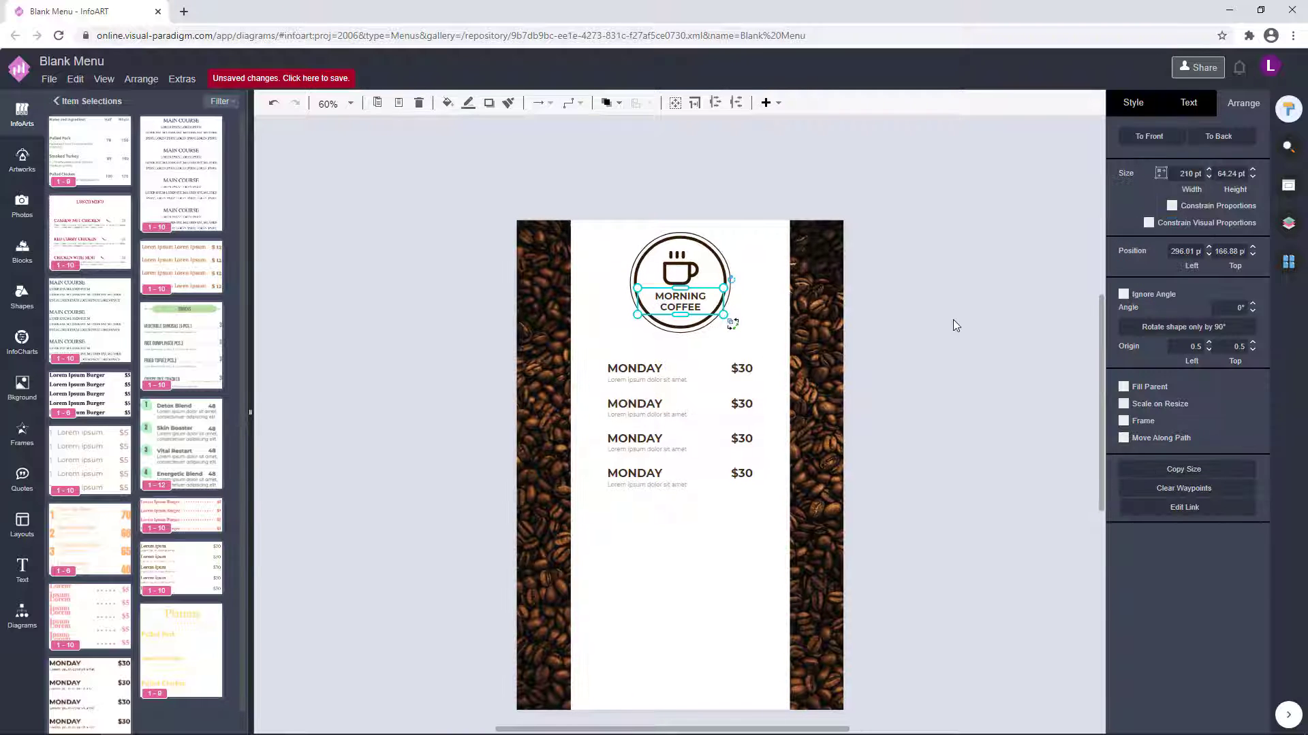
{"action": "left_click", "coordinate": [953, 325]}
Step: Duplicate the four-item price list and place the copy in the lower part of the white panel, aligned with the original
{"action": "scroll", "coordinate": [749, 320], "scroll_direction": "down", "scroll_amount": 1}
{"action": "left_click", "coordinate": [574, 301]}
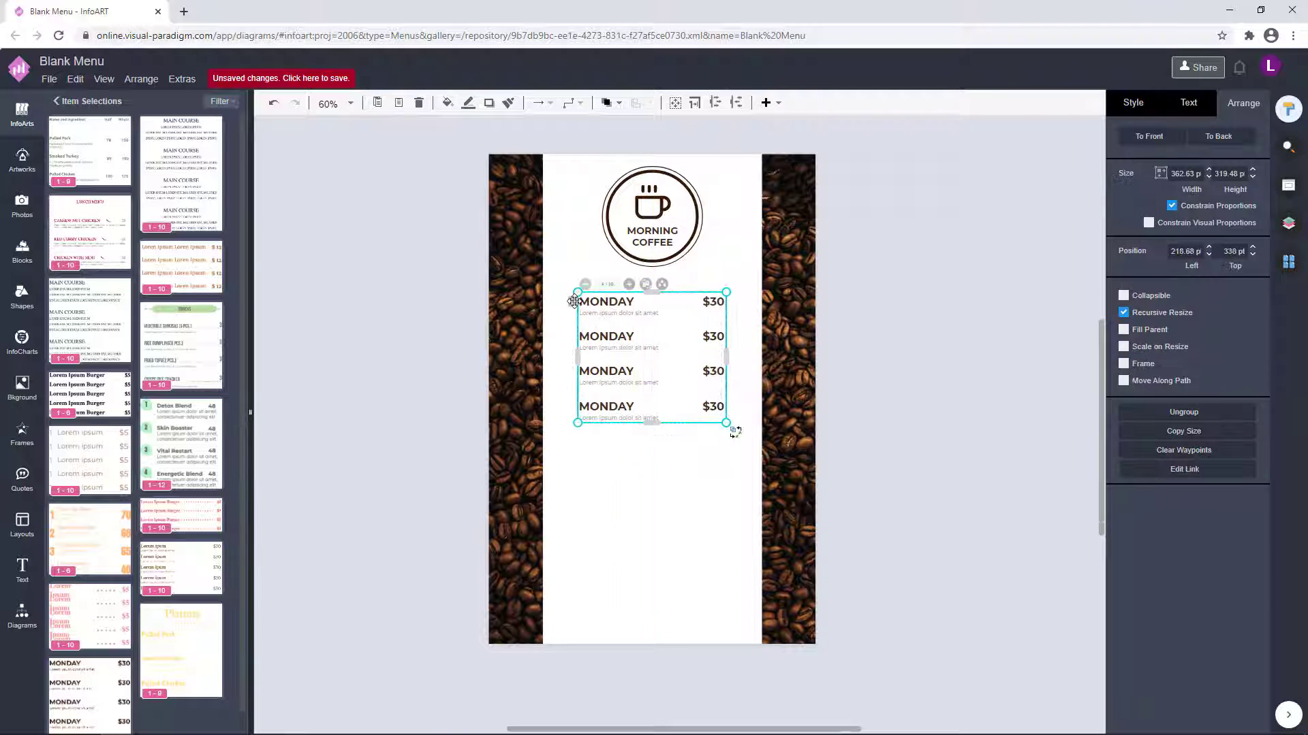
{"action": "key", "text": "ctrl+v"}
{"action": "left_click", "coordinate": [574, 301]}
{"action": "left_click_drag", "start_coordinate": [583, 355], "coordinate": [566, 370]}
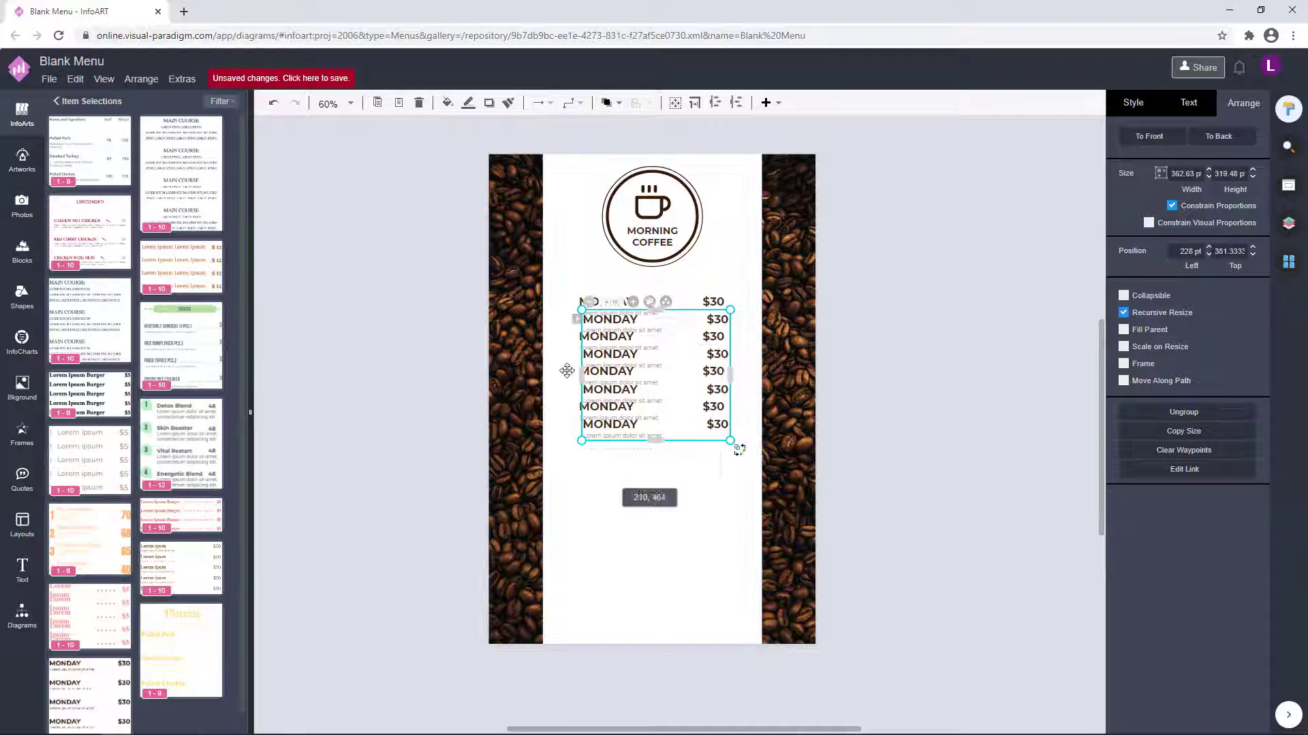
{"action": "left_click_drag", "start_coordinate": [575, 463], "coordinate": [570, 503]}
{"action": "left_click", "coordinate": [929, 406]}
{"action": "scroll", "coordinate": [593, 474], "scroll_direction": "up", "scroll_amount": 2}
{"action": "left_click", "coordinate": [578, 463]}
{"action": "scroll", "coordinate": [586, 488], "scroll_direction": "down", "scroll_amount": 2}
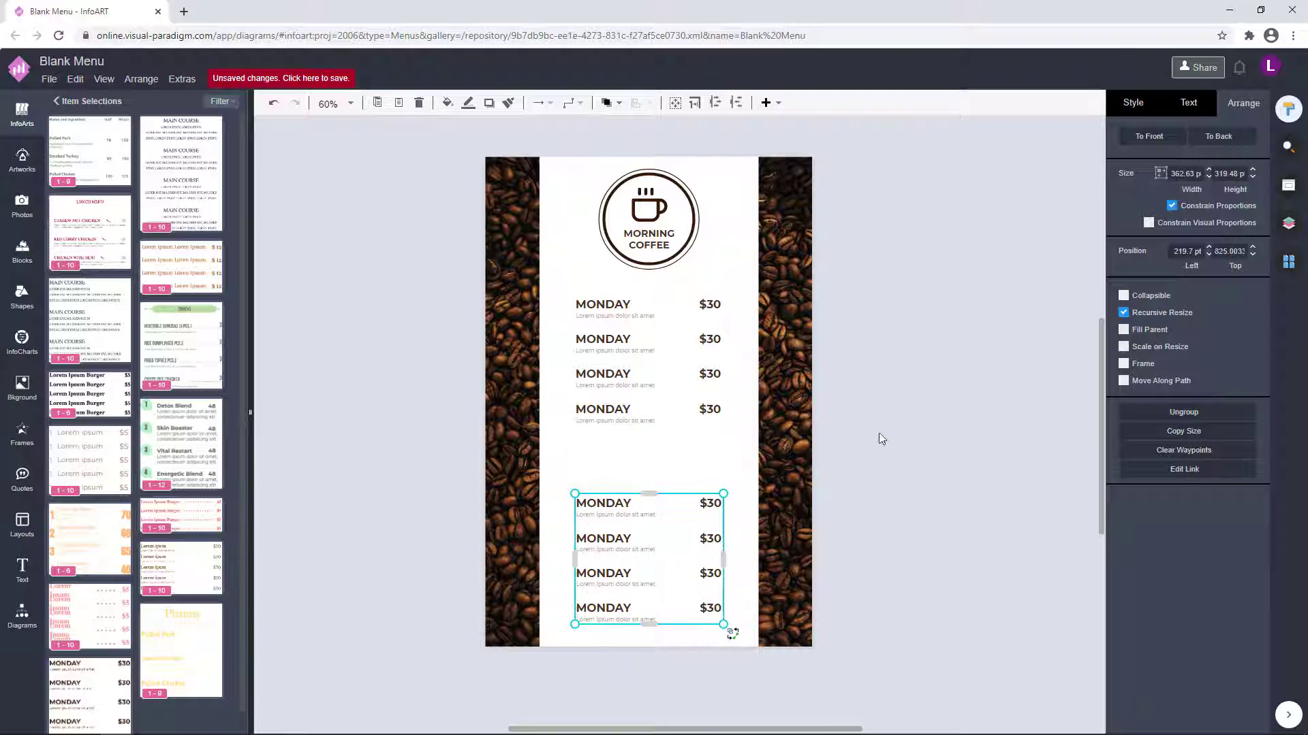
Step: Move the upper price list slightly down and the lower list slightly up within the white panel
{"action": "left_click", "coordinate": [902, 427]}
{"action": "left_click_drag", "start_coordinate": [571, 303], "coordinate": [571, 322]}
{"action": "left_click", "coordinate": [905, 342]}
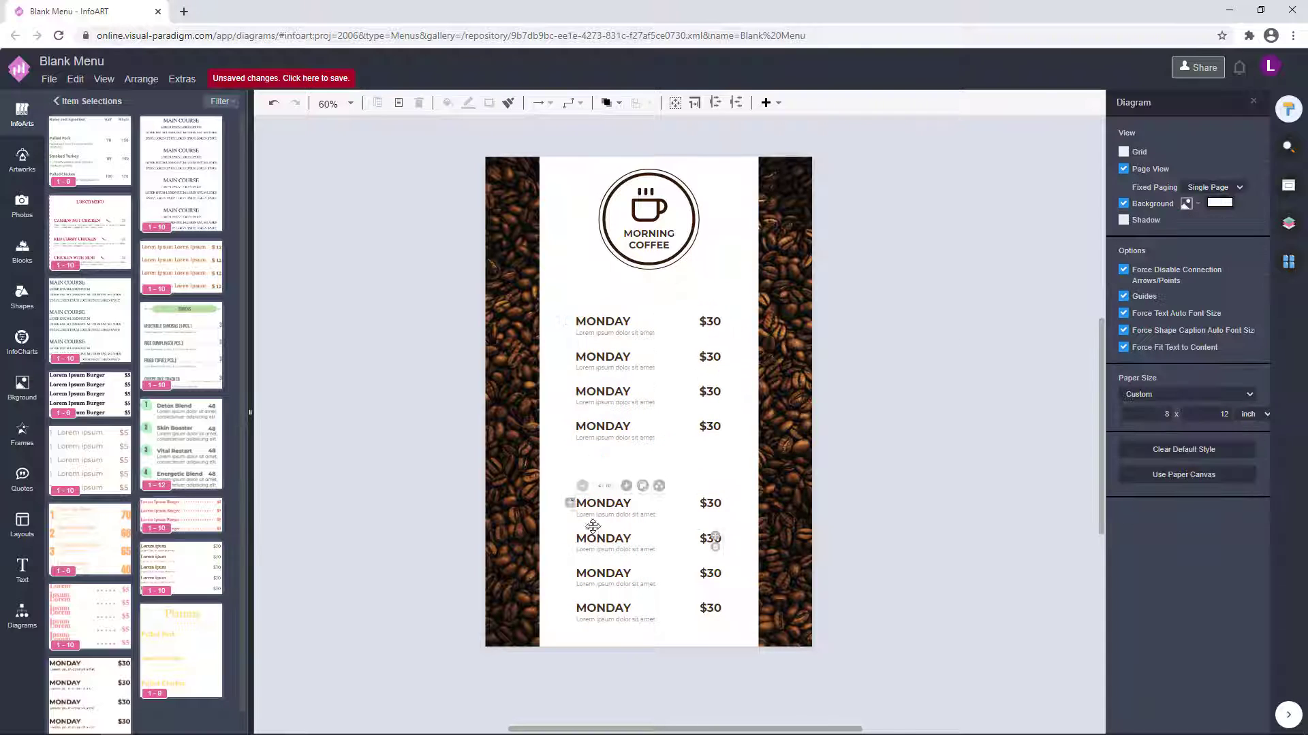
{"action": "left_click_drag", "start_coordinate": [570, 503], "coordinate": [570, 491]}
{"action": "left_click", "coordinate": [824, 443]}
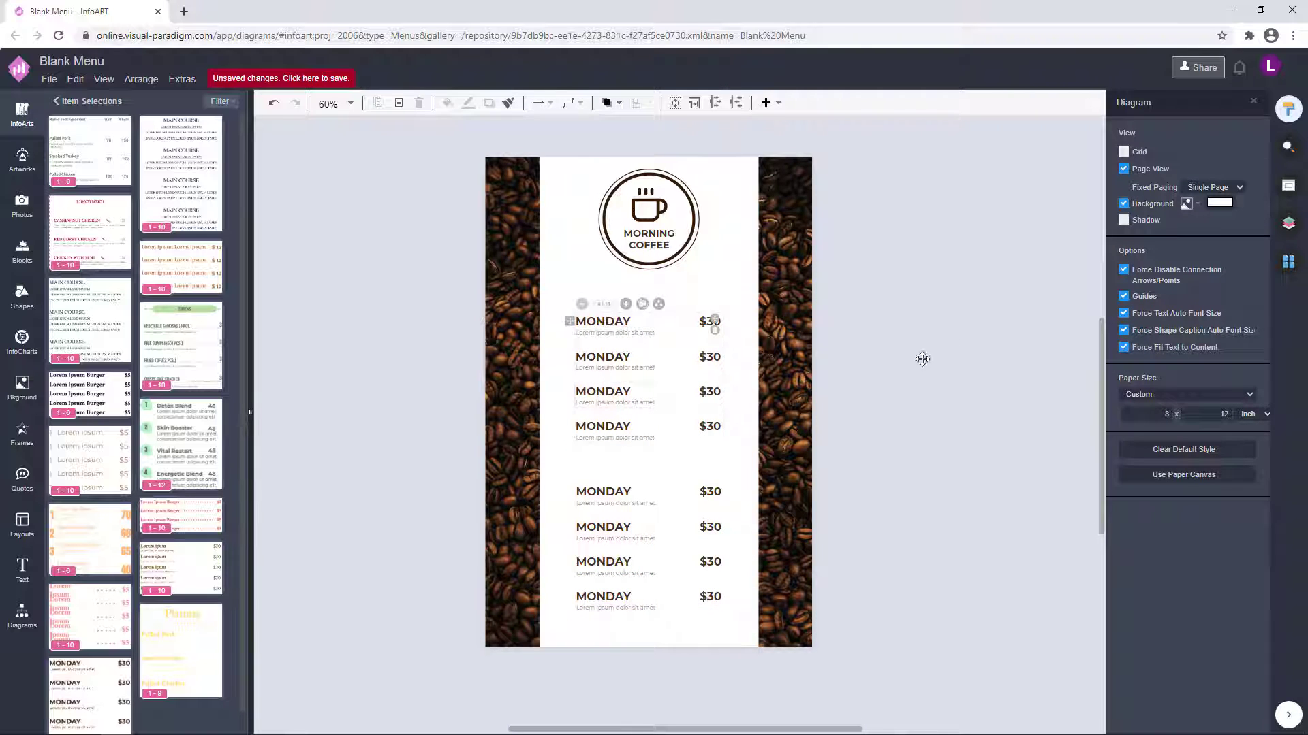
Step: Place a copy of the first MONDAY heading beside the page and change its text to ESPRESSO
{"action": "scroll", "coordinate": [923, 359], "scroll_direction": "up", "scroll_amount": 1}
{"action": "left_click", "coordinate": [578, 313]}
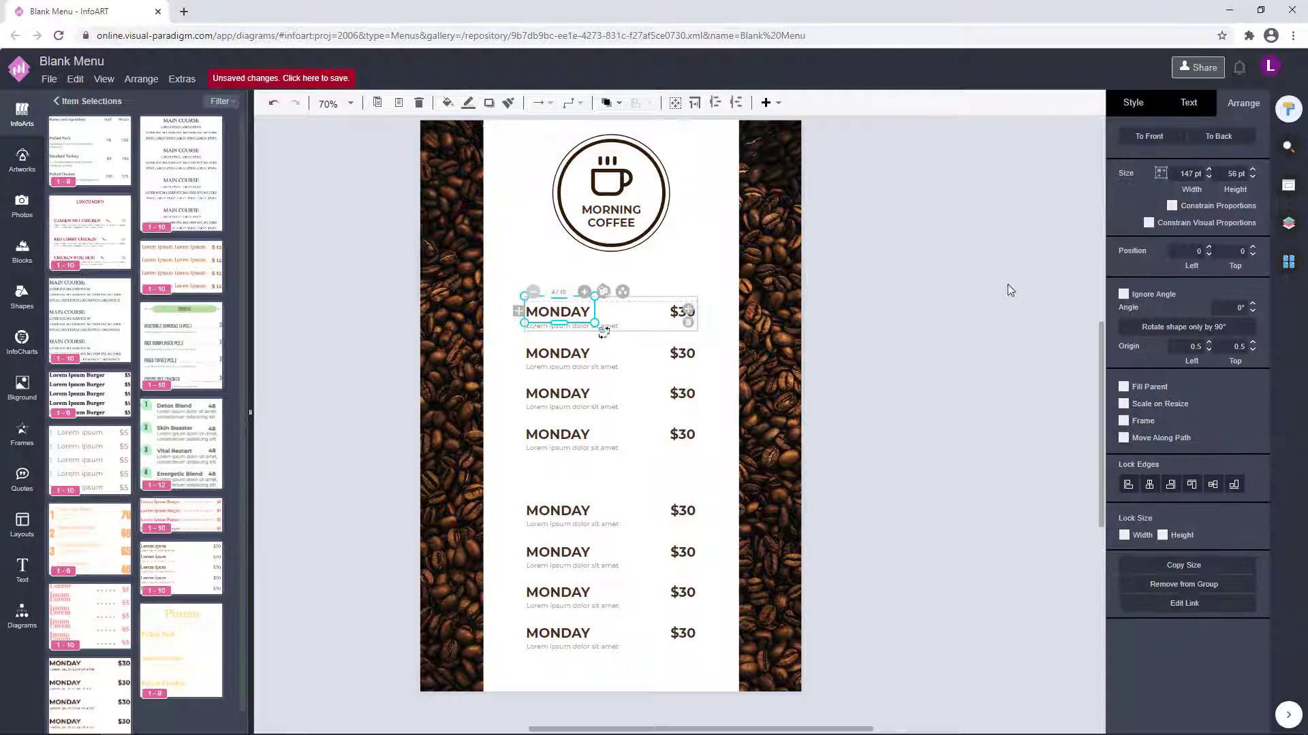
{"action": "key", "text": "ctrl+v"}
{"action": "left_click_drag", "start_coordinate": [1031, 309], "coordinate": [910, 304]}
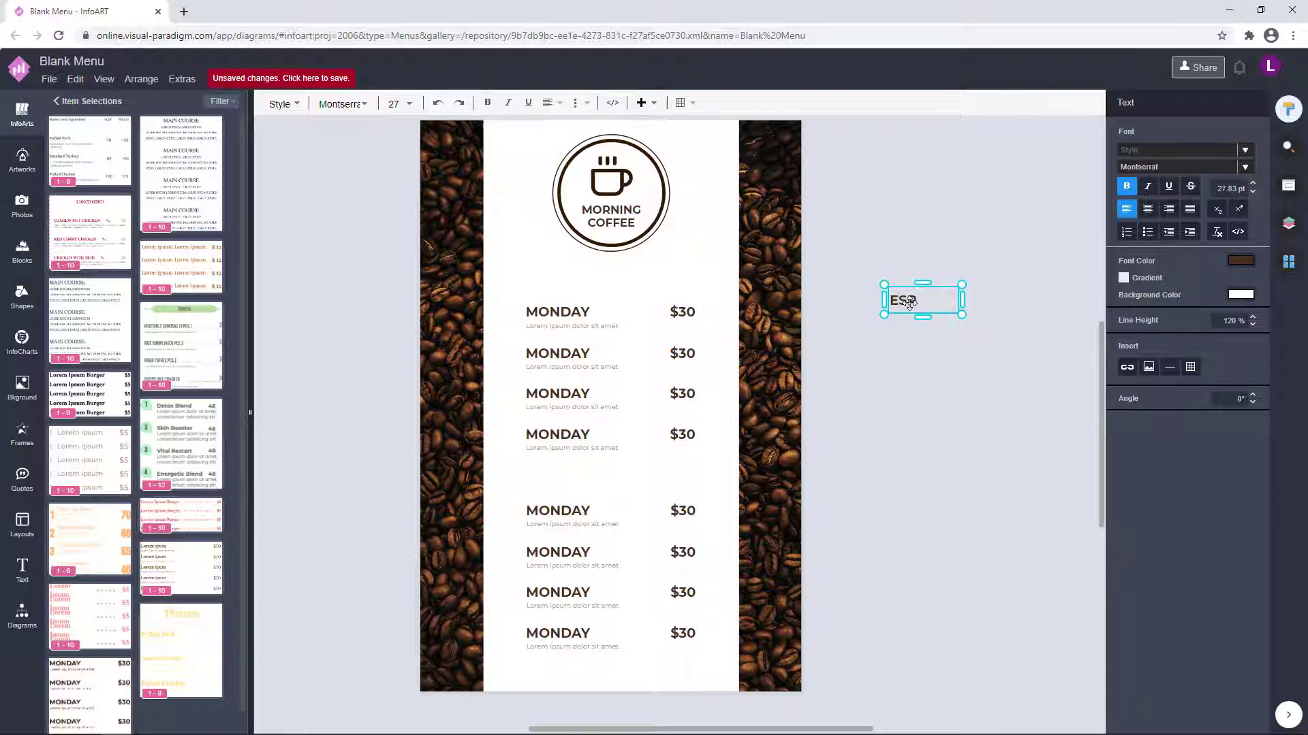
{"action": "left_click_drag", "start_coordinate": [922, 303], "coordinate": [600, 292]}
{"action": "left_click", "coordinate": [984, 286]}
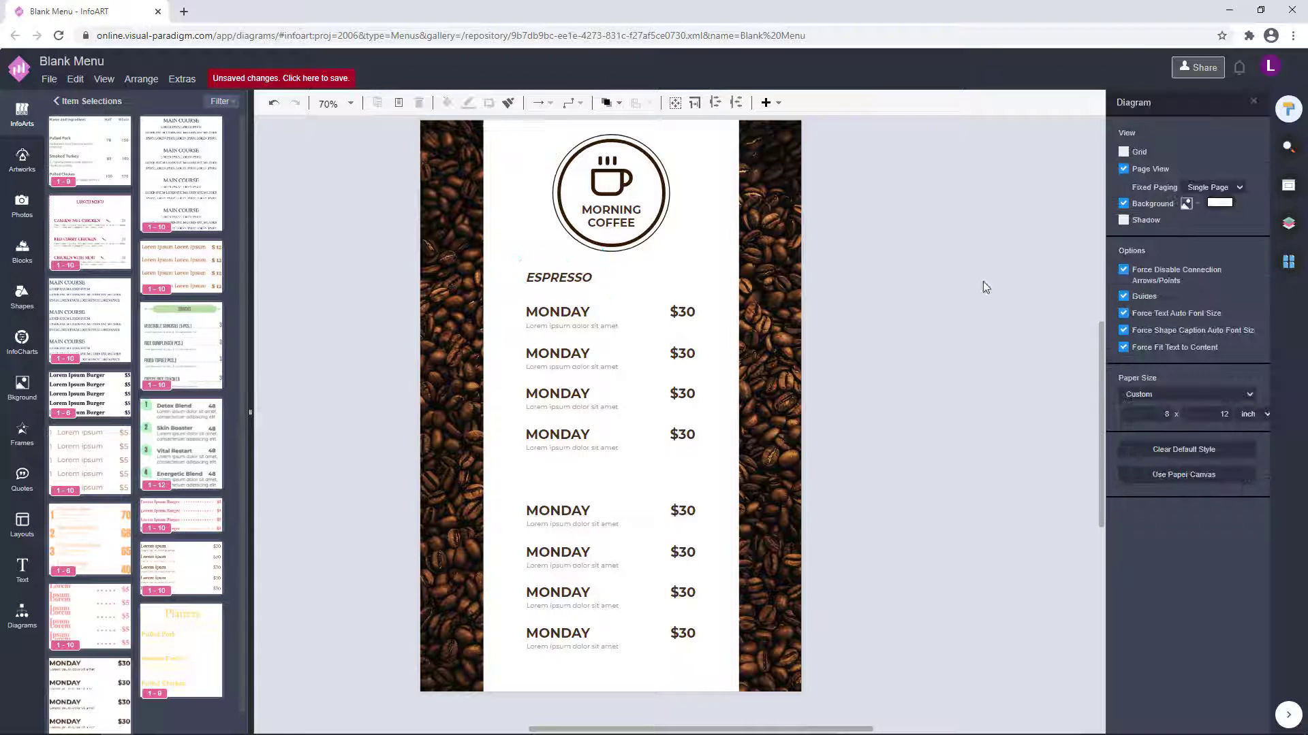
{"action": "key", "text": "ctrl+z"}
Step: Change the ESPRESSO text beside the page to Espresso and set its font to Architects Daughter
{"action": "double_click", "coordinate": [941, 277]}
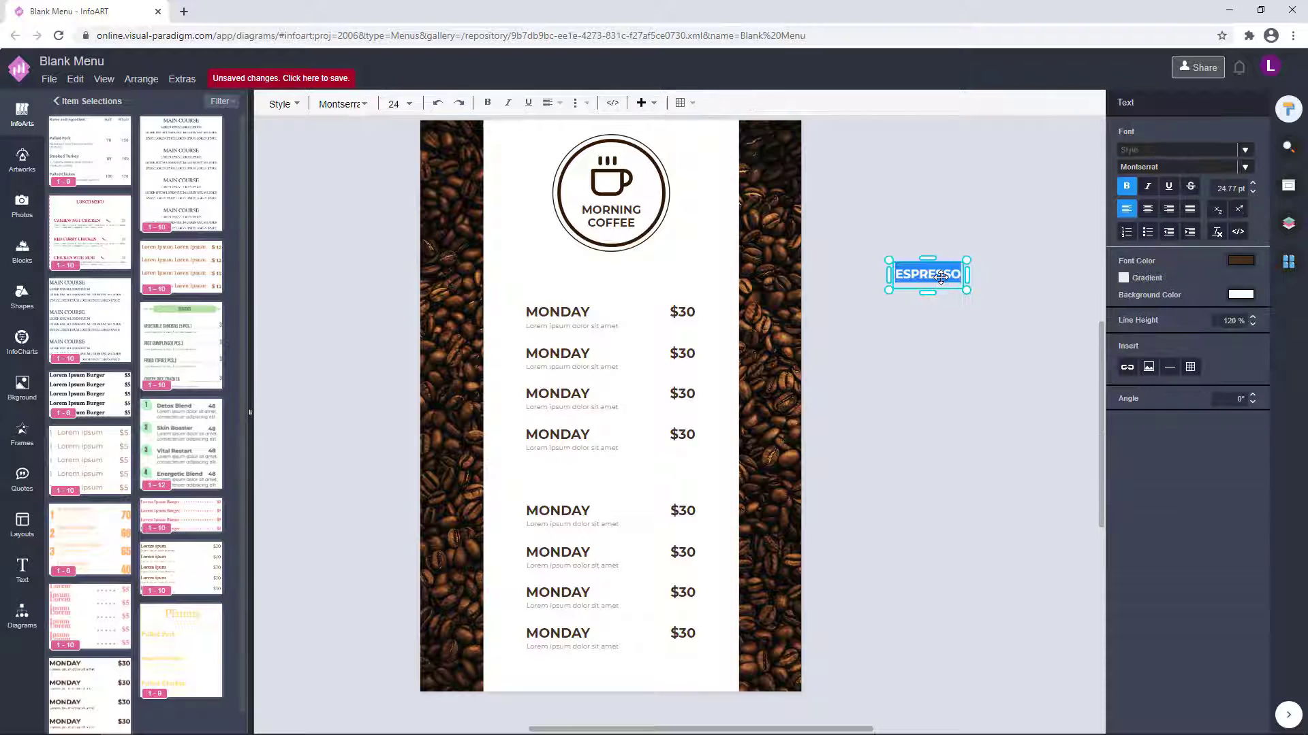
{"action": "key", "text": "Escape"}
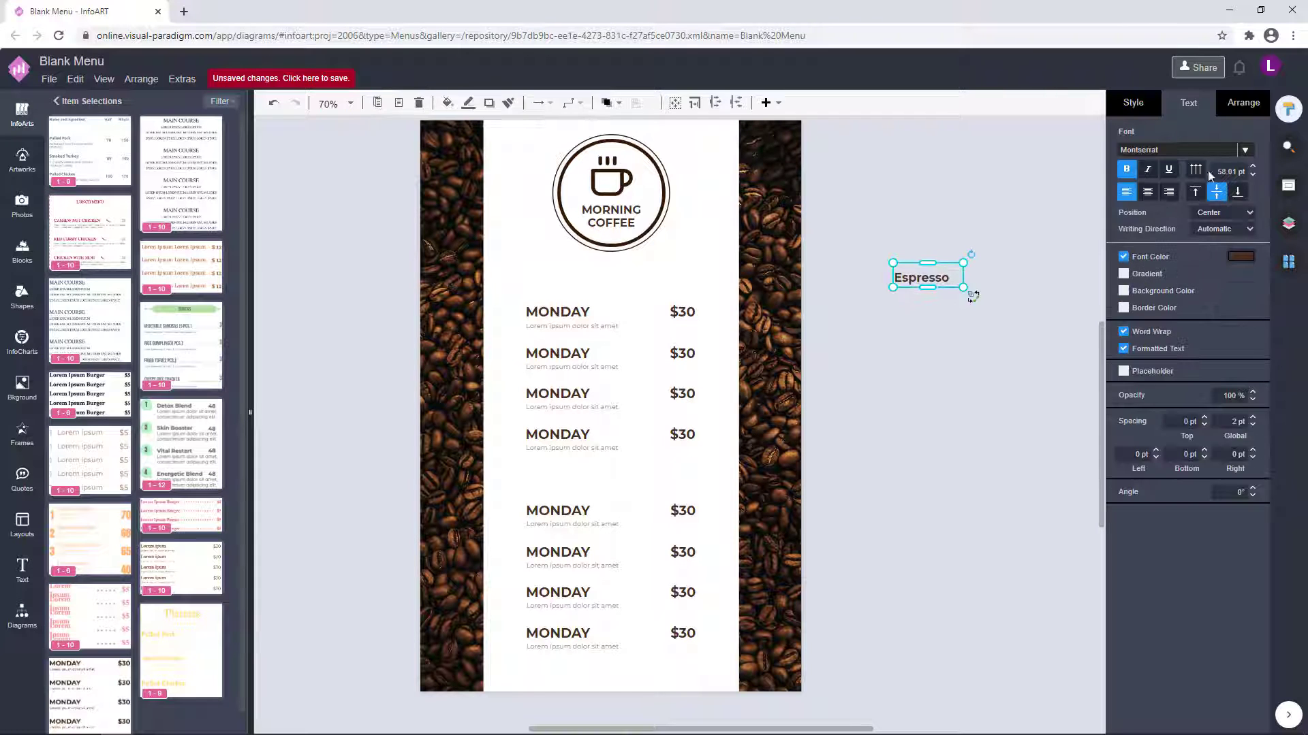
{"action": "left_click", "coordinate": [1198, 150]}
{"action": "scroll", "coordinate": [1139, 294], "scroll_direction": "up", "scroll_amount": 3}
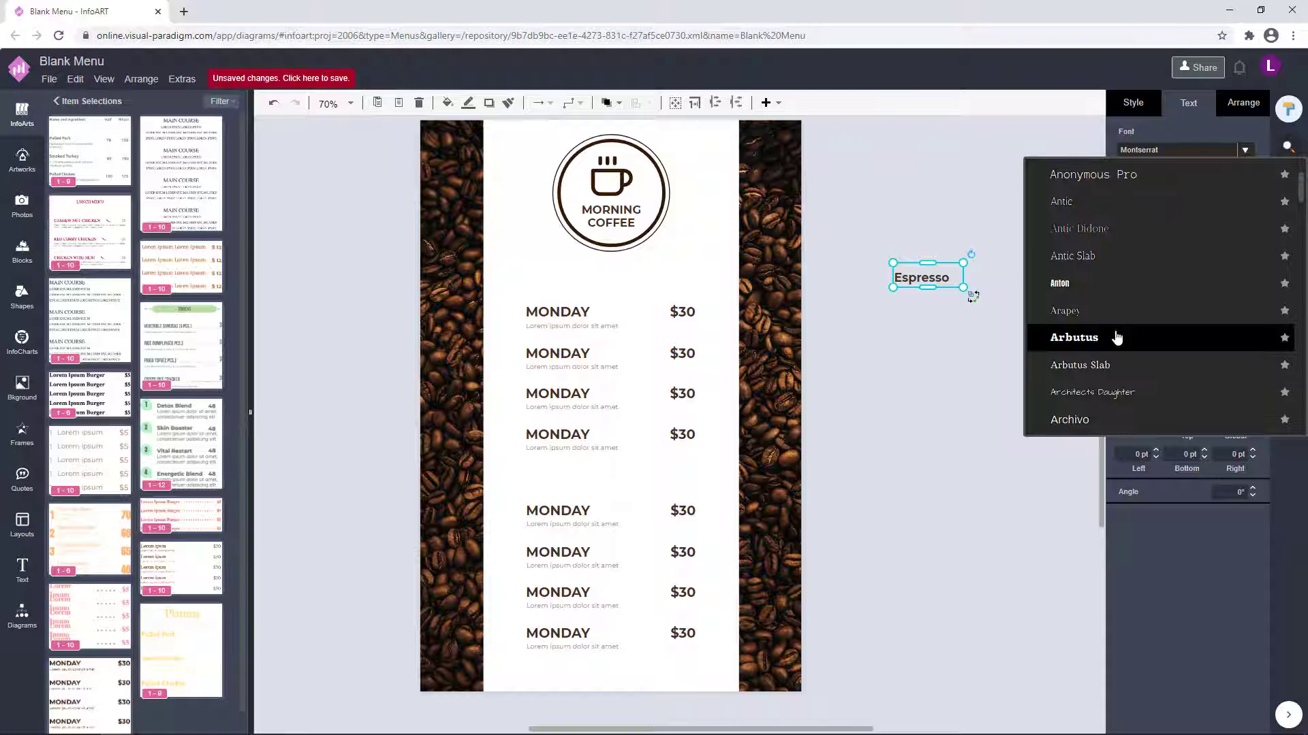
{"action": "left_click", "coordinate": [1112, 391]}
{"action": "scroll", "coordinate": [930, 259], "scroll_direction": "down", "scroll_amount": 3}
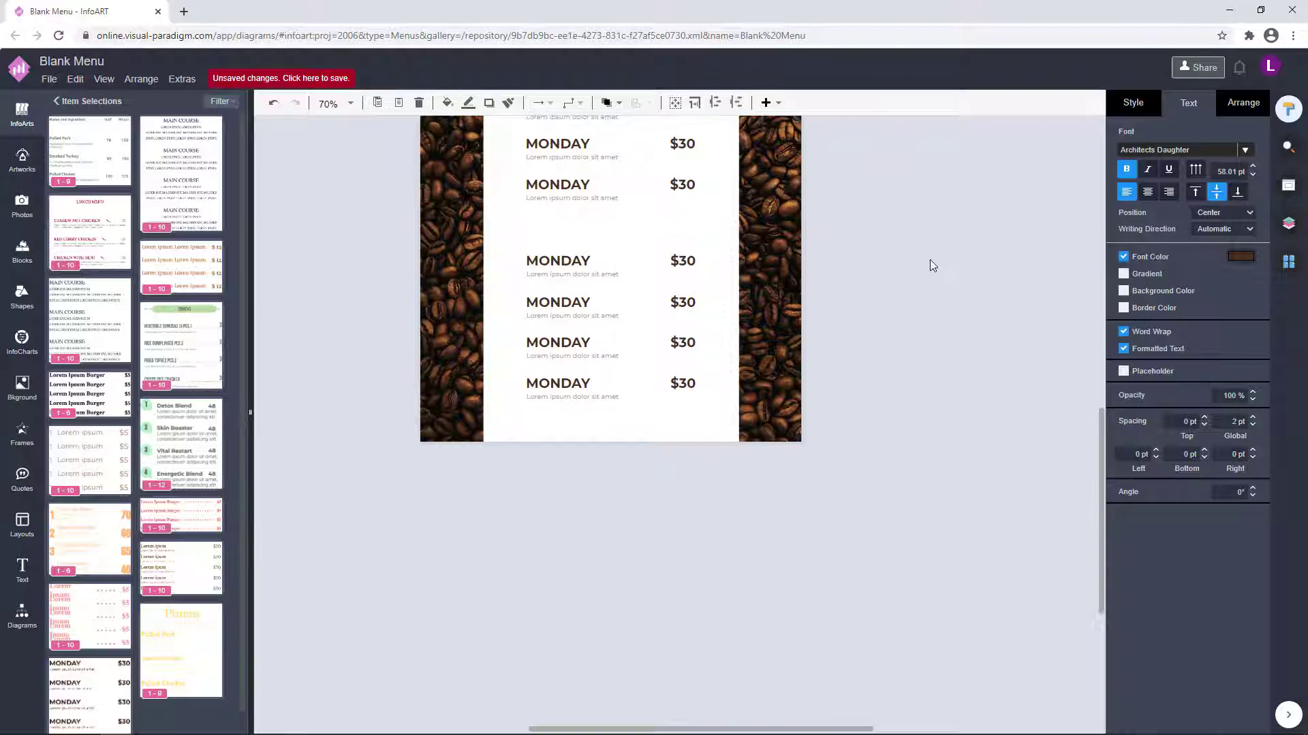
{"action": "scroll", "coordinate": [963, 353], "scroll_direction": "up", "scroll_amount": 3}
{"action": "left_click", "coordinate": [963, 353]}
Step: Place the Espresso heading above the upper price list, aligned with the left edge of the item names
{"action": "left_click_drag", "start_coordinate": [911, 285], "coordinate": [543, 300]}
{"action": "left_click", "coordinate": [817, 286]}
{"action": "mouse_move", "coordinate": [609, 274]}
{"action": "left_mouse_down"}
{"action": "mouse_move", "coordinate": [576, 294]}
{"action": "mouse_move", "coordinate": [596, 276]}
{"action": "left_mouse_up"}
{"action": "left_click", "coordinate": [528, 330]}
{"action": "left_click", "coordinate": [905, 284]}
{"action": "left_click", "coordinate": [531, 300]}
{"action": "left_click", "coordinate": [715, 283]}
{"action": "left_click", "coordinate": [534, 294]}
{"action": "left_click", "coordinate": [715, 283]}
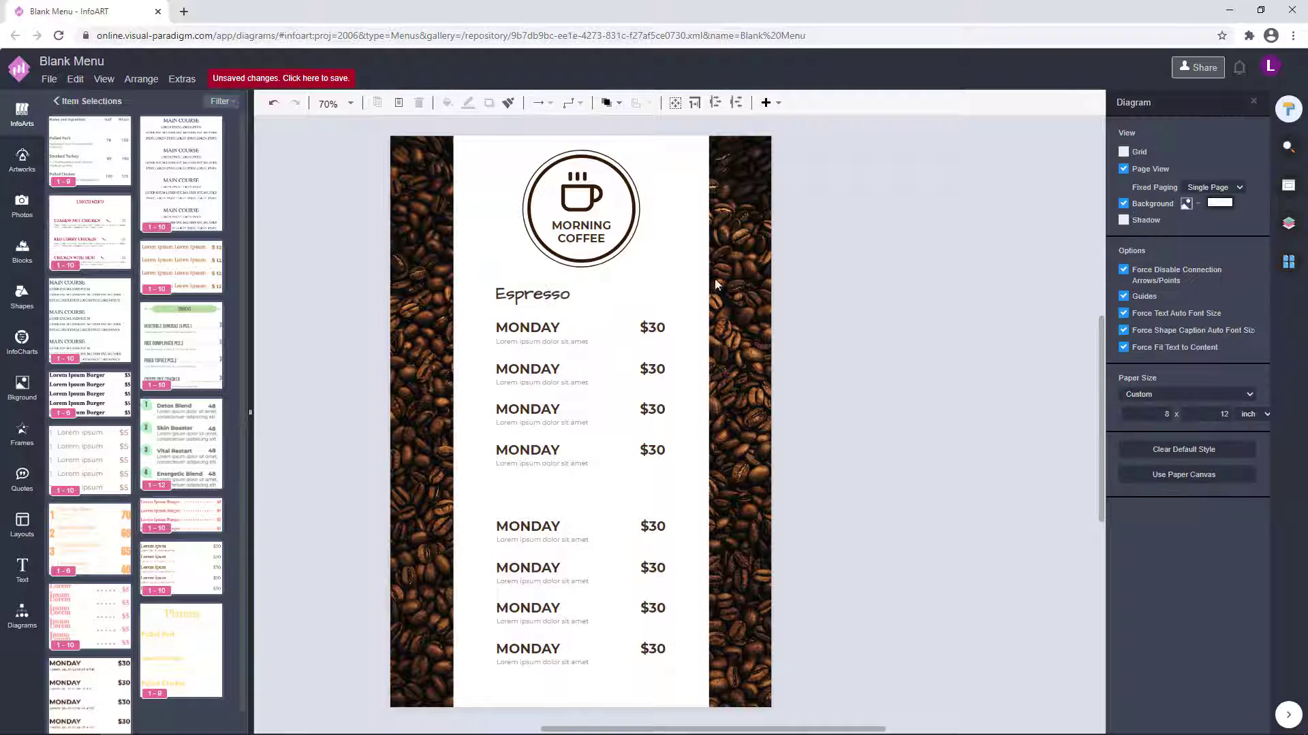
Step: Set the Espresso heading's font color to the orange-brown A86931
{"action": "left_click", "coordinate": [535, 294]}
{"action": "left_click", "coordinate": [1241, 256]}
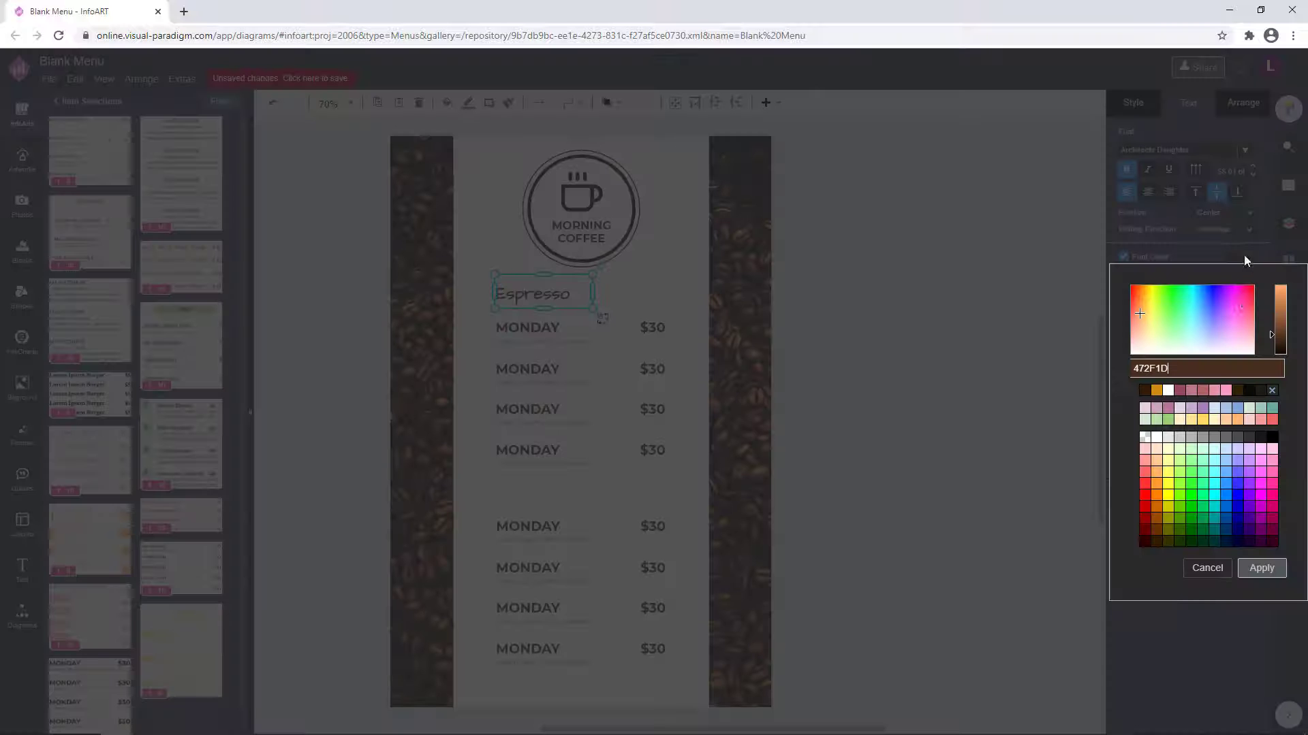
{"action": "left_click", "coordinate": [1156, 390]}
{"action": "left_click_drag", "start_coordinate": [1149, 294], "coordinate": [1143, 303]}
{"action": "left_click", "coordinate": [1277, 310]}
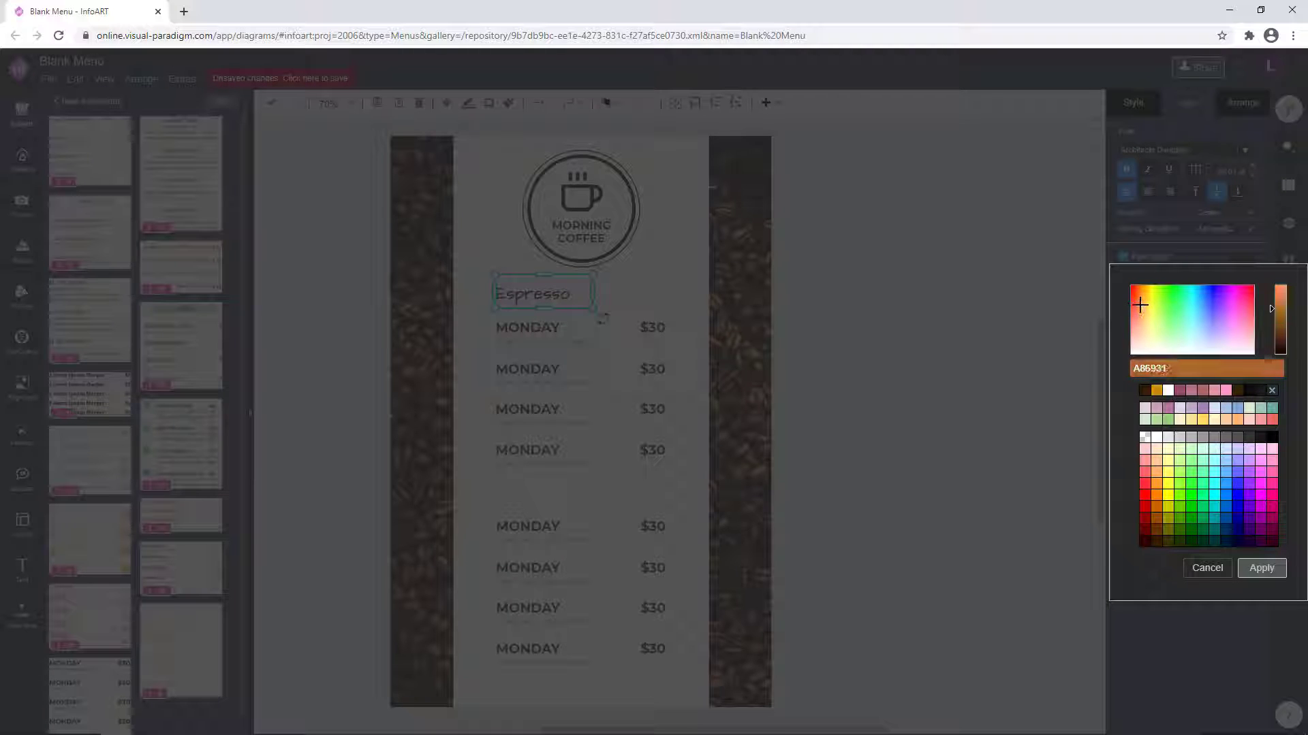
{"action": "left_click", "coordinate": [1261, 568]}
{"action": "left_click", "coordinate": [952, 399]}
Step: Make the Espresso heading slightly smaller and place a copy of it above the lower price list
{"action": "left_click", "coordinate": [538, 295]}
{"action": "left_click_drag", "start_coordinate": [593, 275], "coordinate": [534, 499]}
{"action": "left_click", "coordinate": [541, 303]}
Step: Change the copied heading's text to Iced and move the lower price list slightly down beneath it
{"action": "double_click", "coordinate": [535, 499]}
{"action": "type", "text": "oc"}
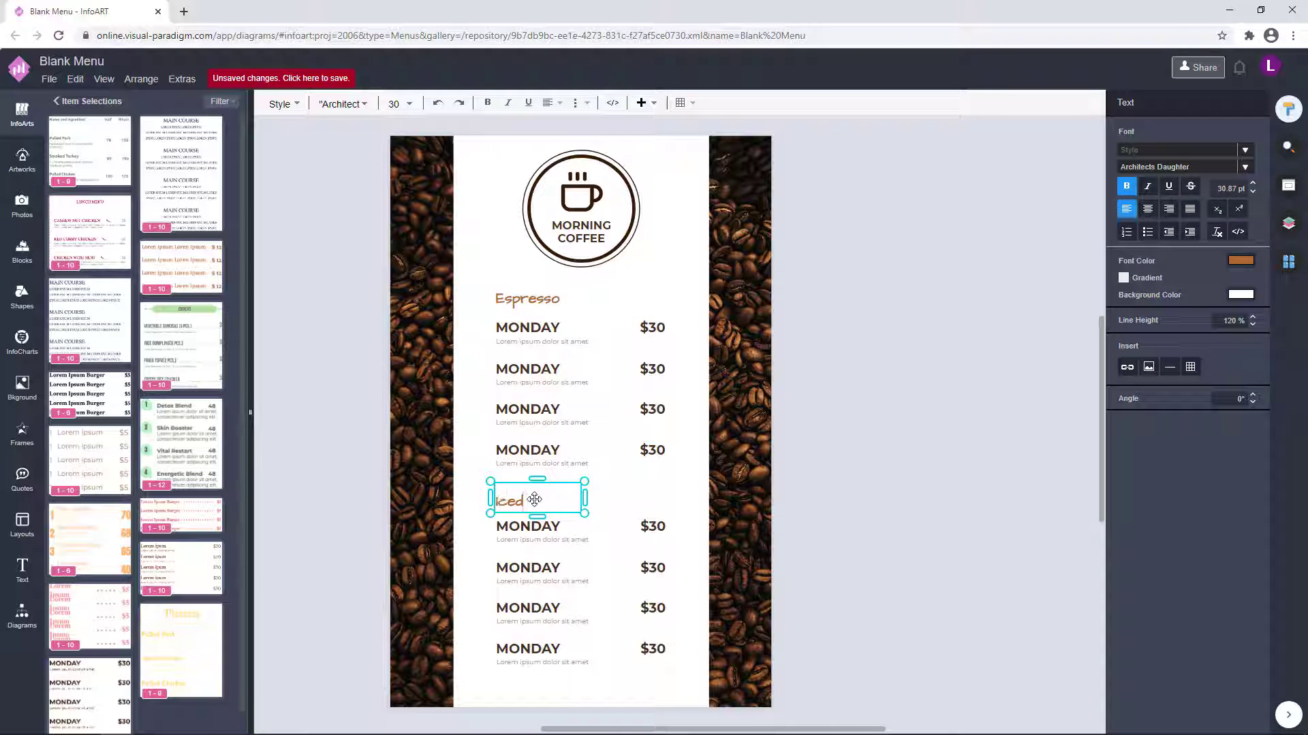
{"action": "left_click", "coordinate": [680, 467]}
{"action": "scroll", "coordinate": [680, 468], "scroll_direction": "down", "scroll_amount": 1}
{"action": "left_click", "coordinate": [674, 500]}
{"action": "key", "text": "Escape"}
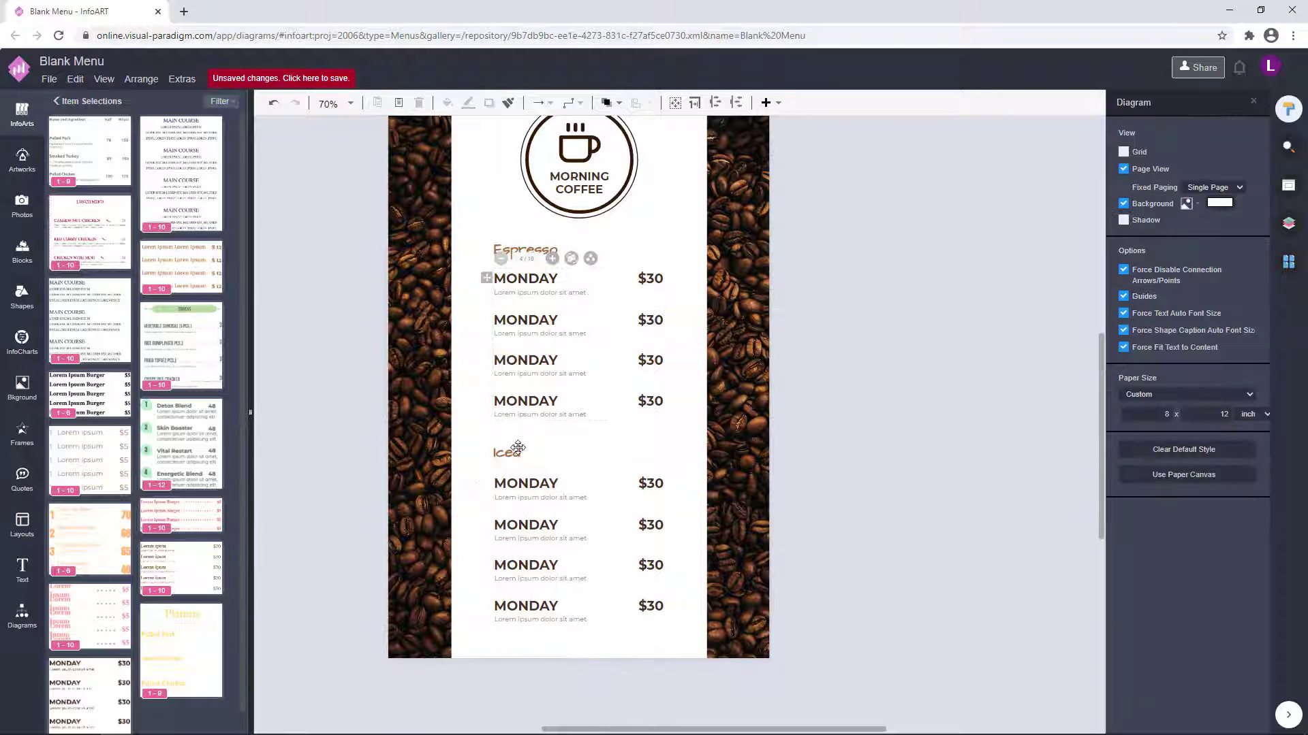
{"action": "left_click", "coordinate": [517, 447]}
{"action": "left_click", "coordinate": [887, 386]}
Step: Widen the text boxes of the first two MONDAY item names in the Espresso list toward their prices
{"action": "left_click", "coordinate": [654, 280]}
{"action": "double_click", "coordinate": [541, 278]}
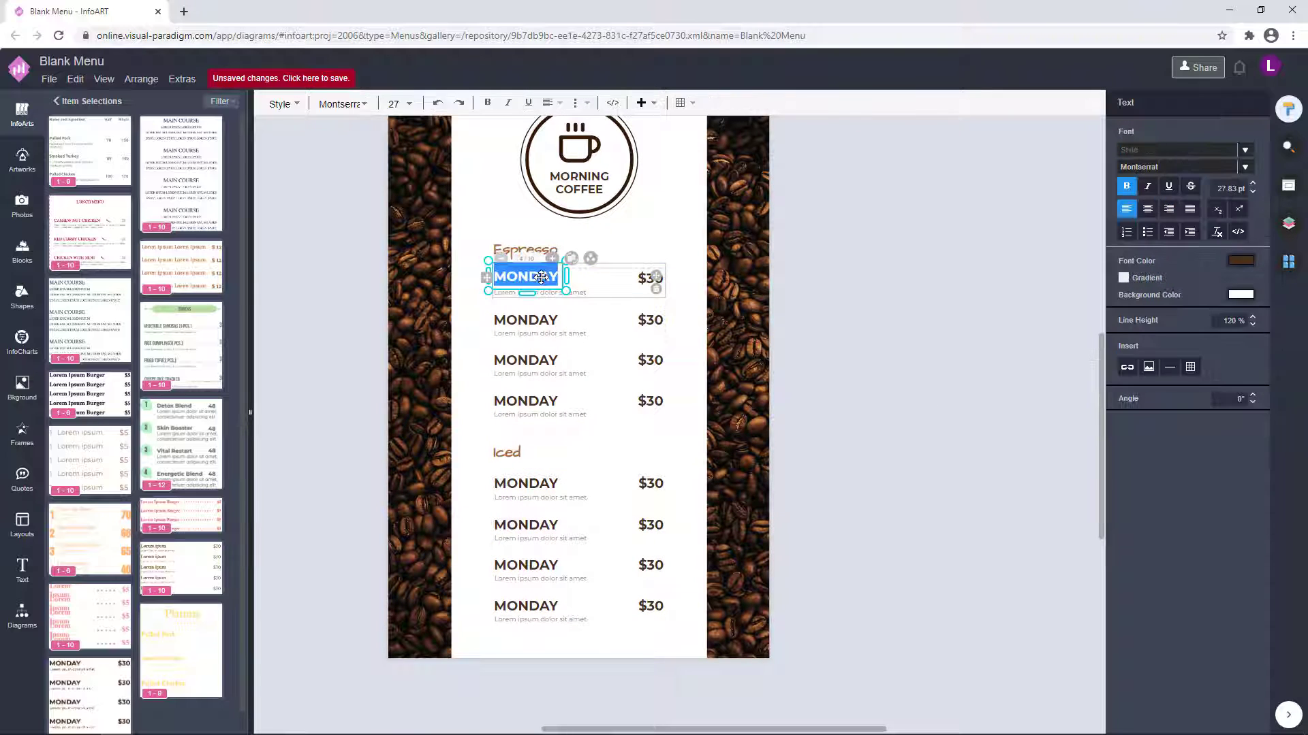
{"action": "key", "text": "Escape"}
{"action": "left_click", "coordinate": [843, 293]}
{"action": "scroll", "coordinate": [553, 296], "scroll_direction": "up", "scroll_amount": 3}
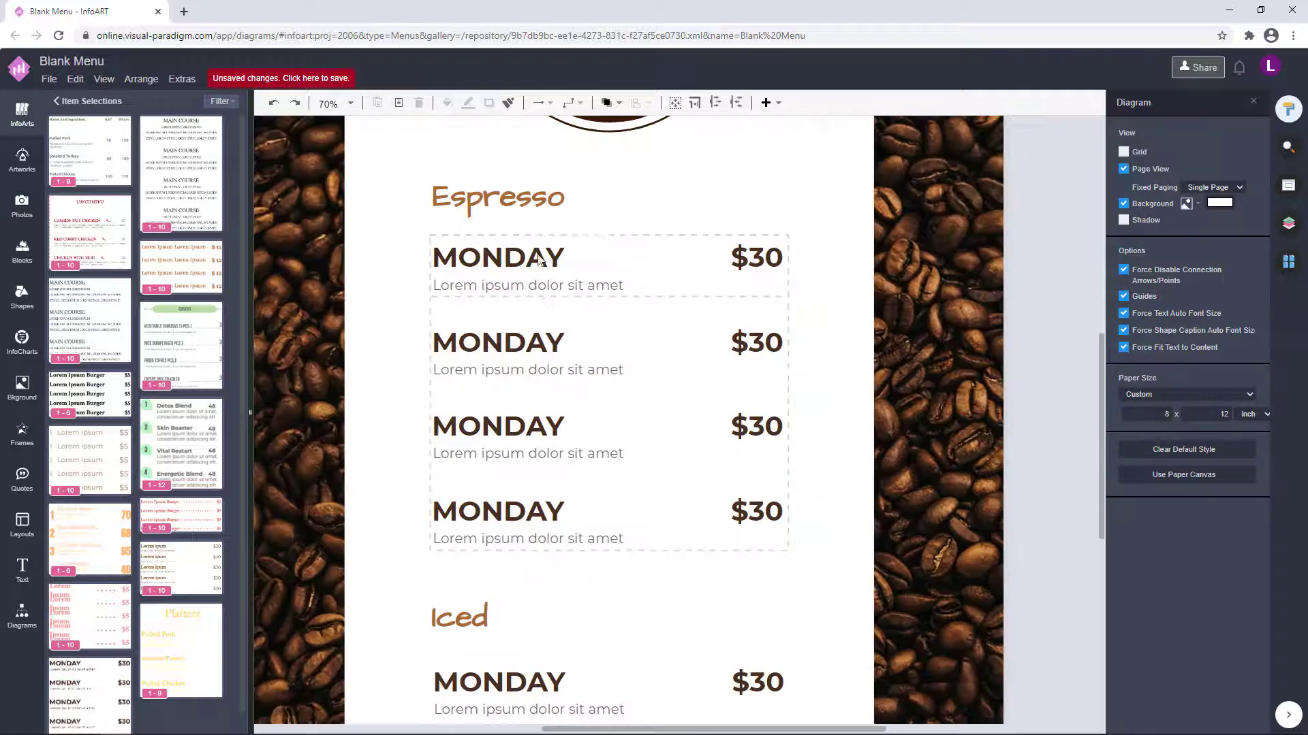
{"action": "left_click", "coordinate": [538, 260]}
{"action": "left_click", "coordinate": [538, 260]}
{"action": "left_click_drag", "start_coordinate": [579, 257], "coordinate": [676, 263]}
{"action": "left_click", "coordinate": [559, 341]}
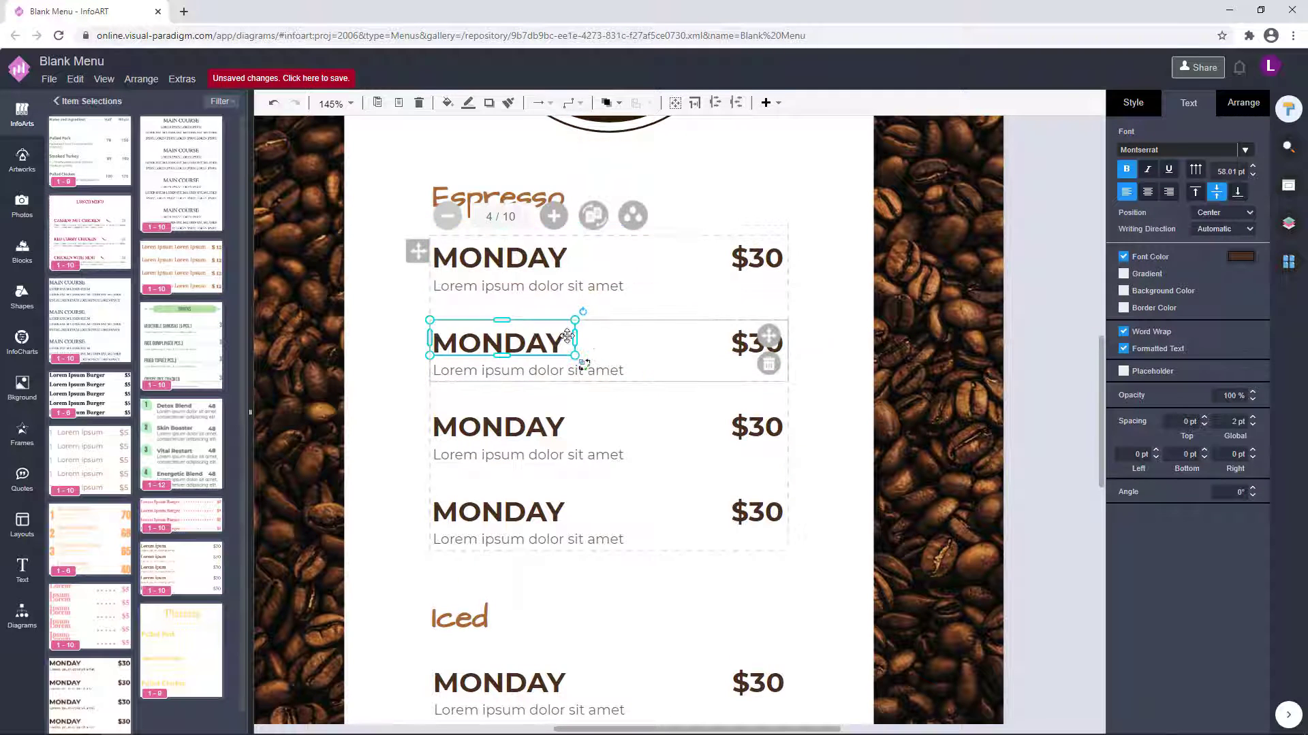
{"action": "left_click_drag", "start_coordinate": [579, 341], "coordinate": [654, 341]}
Step: Widen the text boxes of the third and fourth MONDAY item names in the Espresso list
{"action": "left_click", "coordinate": [559, 426]}
{"action": "left_click", "coordinate": [531, 426]}
{"action": "left_click_drag", "start_coordinate": [575, 427], "coordinate": [709, 427]}
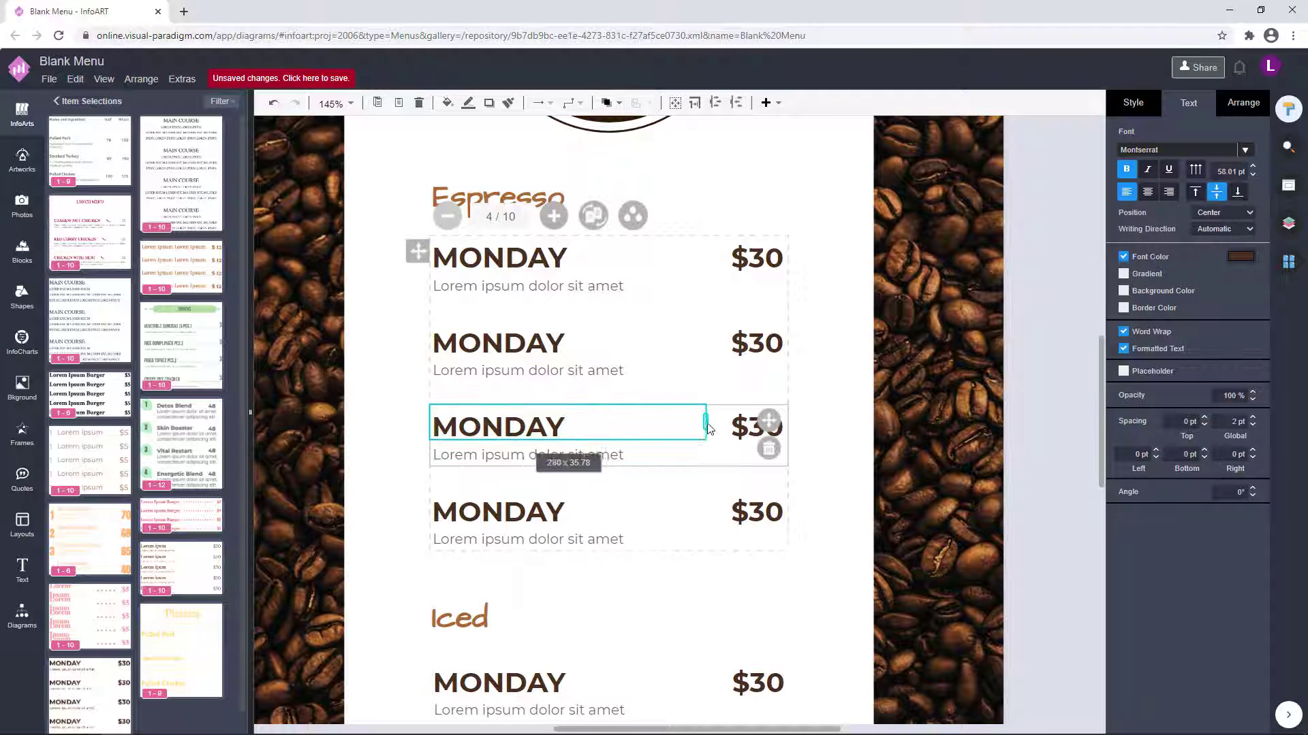
{"action": "left_click", "coordinate": [557, 508]}
{"action": "left_click_drag", "start_coordinate": [575, 507], "coordinate": [695, 508]}
Step: Change the first item name in the Espresso list to Americano, in mixed case
{"action": "double_click", "coordinate": [543, 256]}
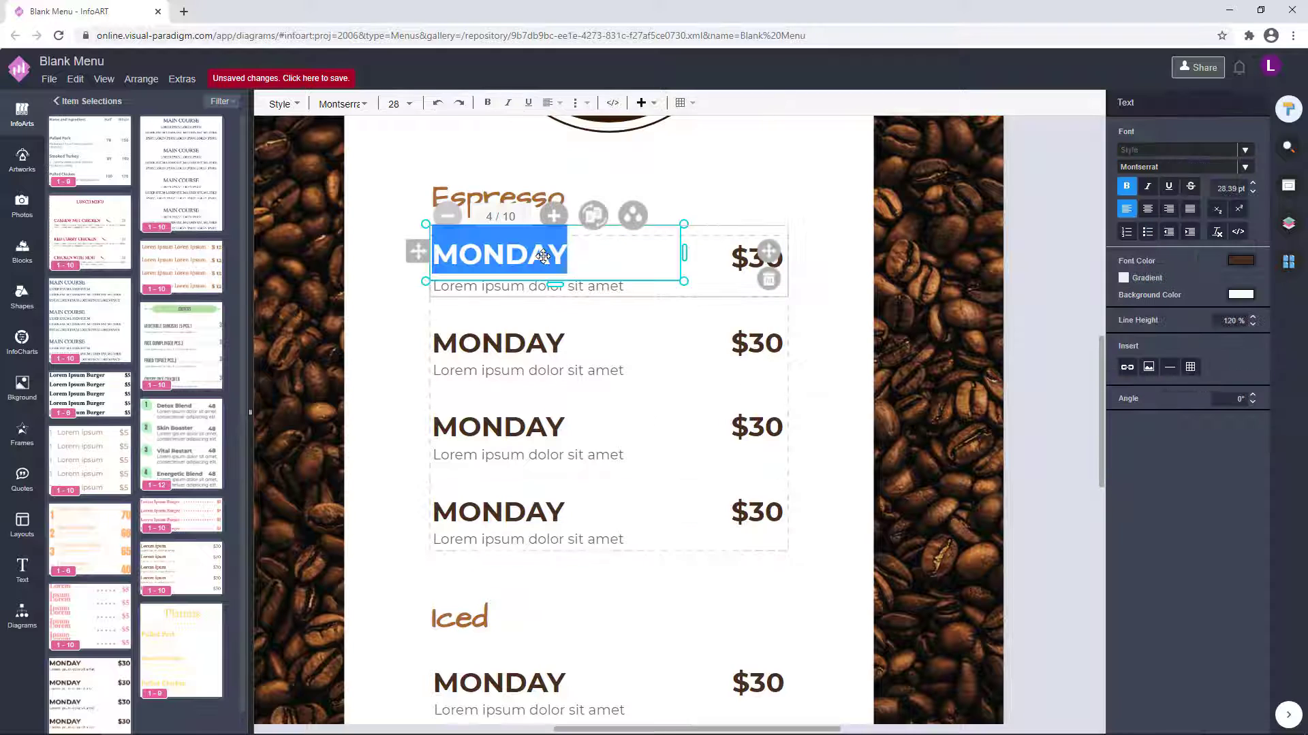
{"action": "type", "text": "AMERICA"}
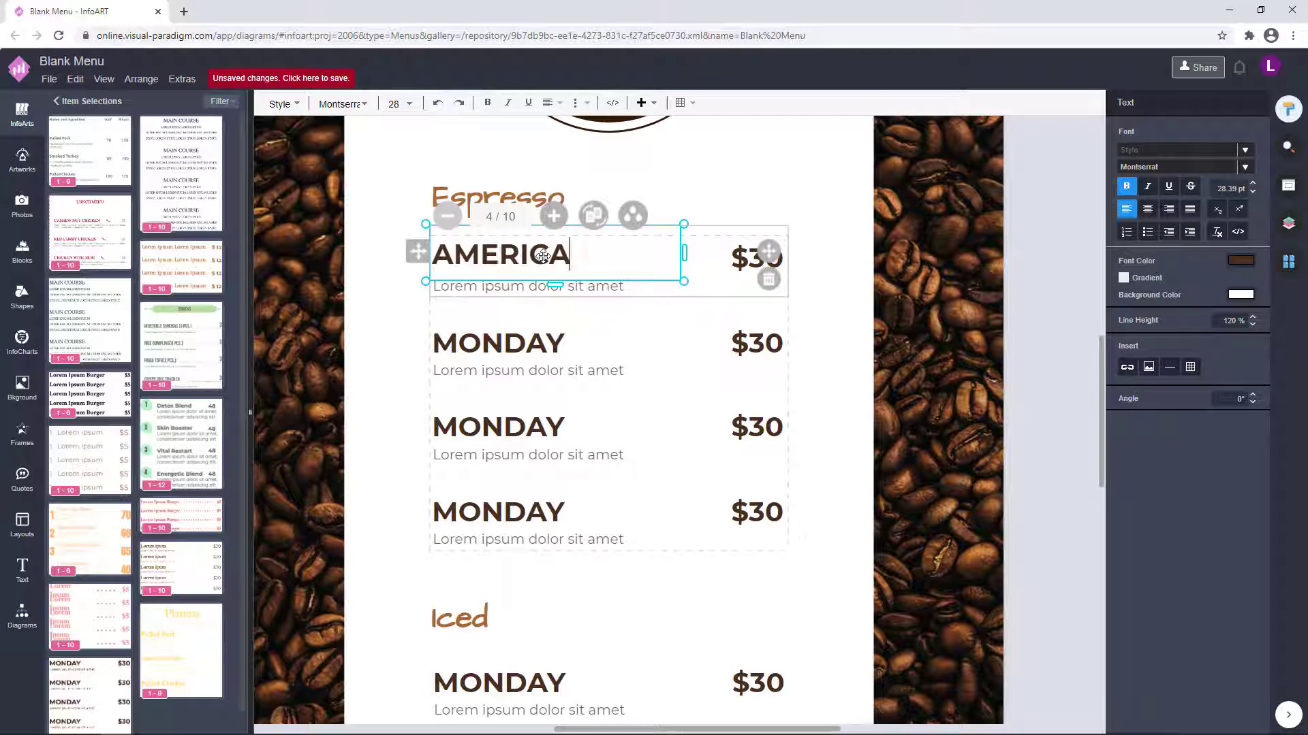
{"action": "type", "text": "NO"}
{"action": "double_click", "coordinate": [517, 342]}
{"action": "double_click", "coordinate": [600, 260]}
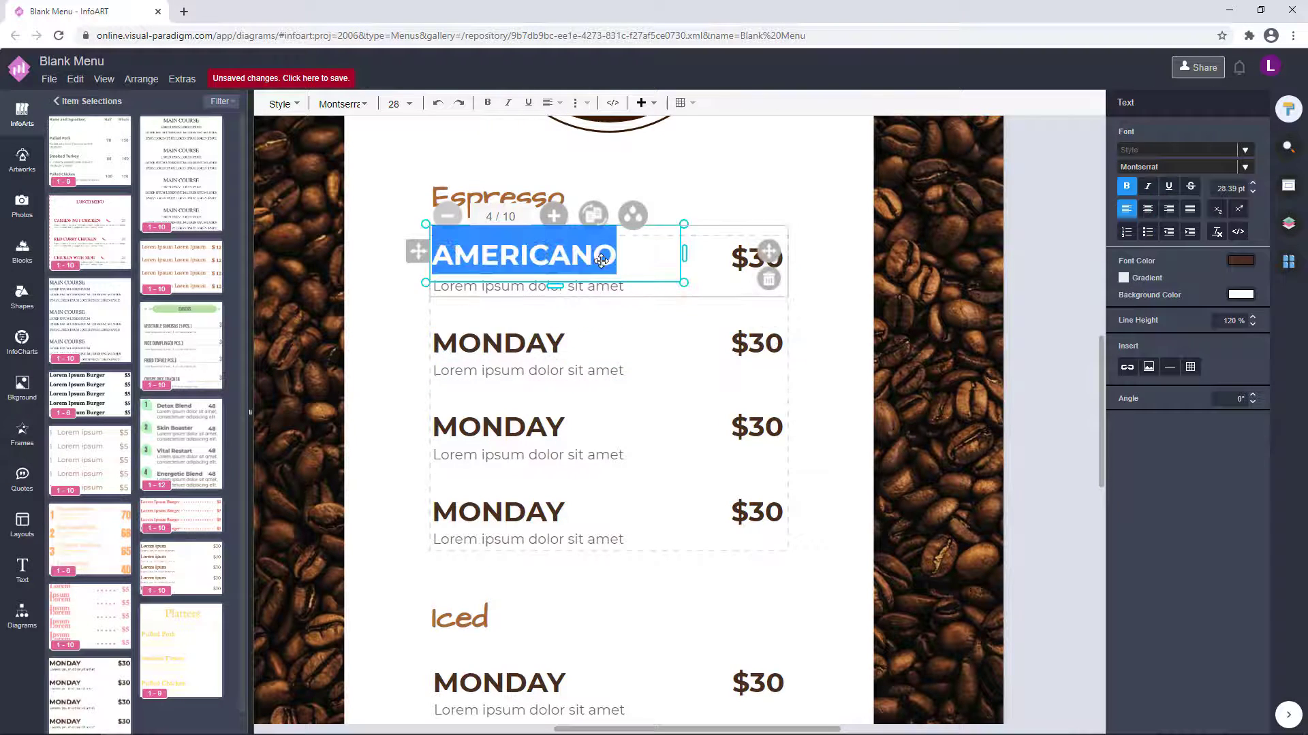
{"action": "type", "text": "Americano"}
Step: Rename the second item in the Espresso list to Espresso and the third to Mocha
{"action": "left_click", "coordinate": [545, 340]}
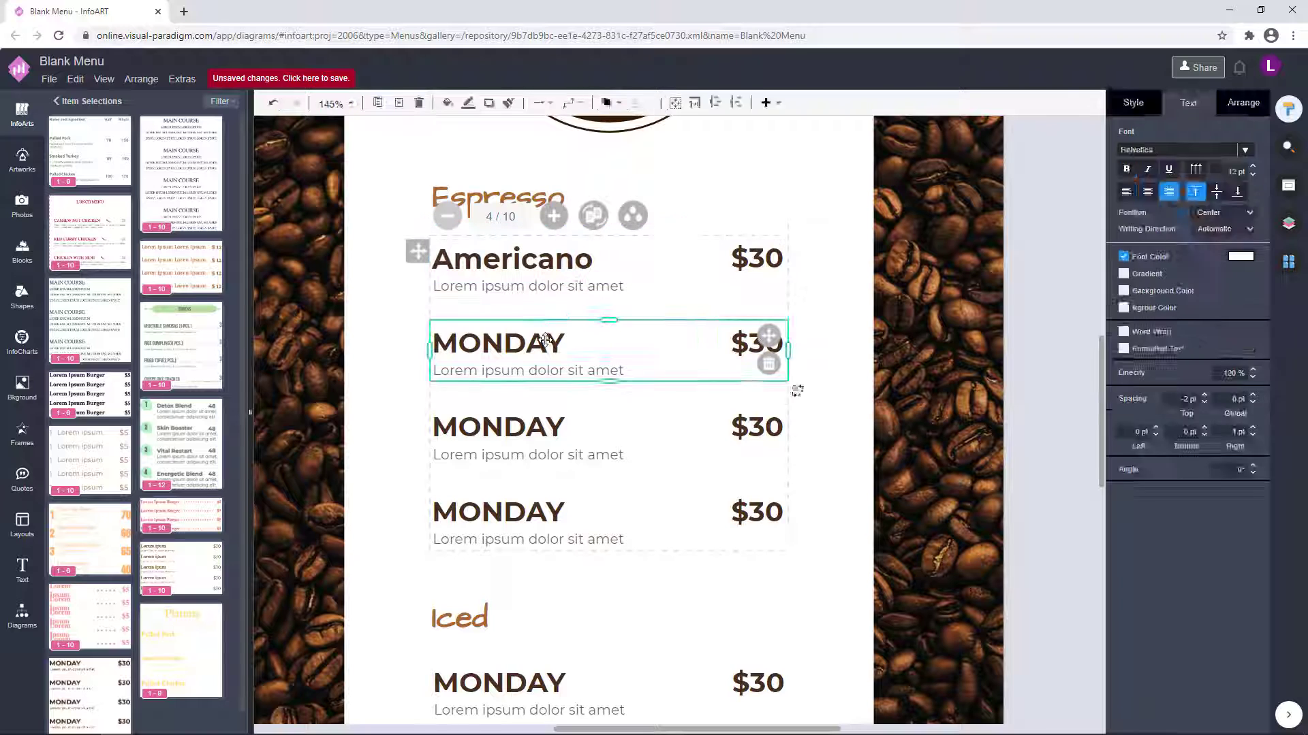
{"action": "double_click", "coordinate": [545, 340]}
{"action": "type", "text": "Espres"}
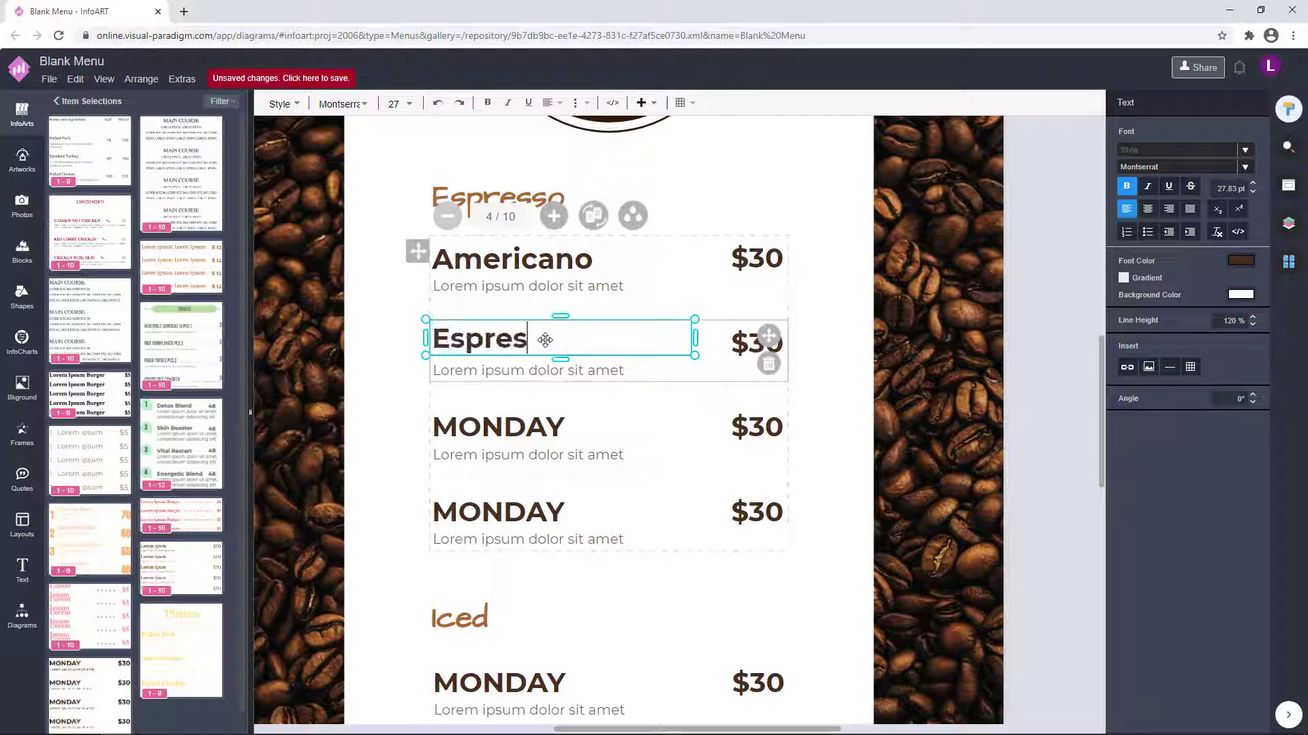
{"action": "type", "text": "so"}
{"action": "double_click", "coordinate": [547, 422]}
{"action": "type", "text": "Mocha"}
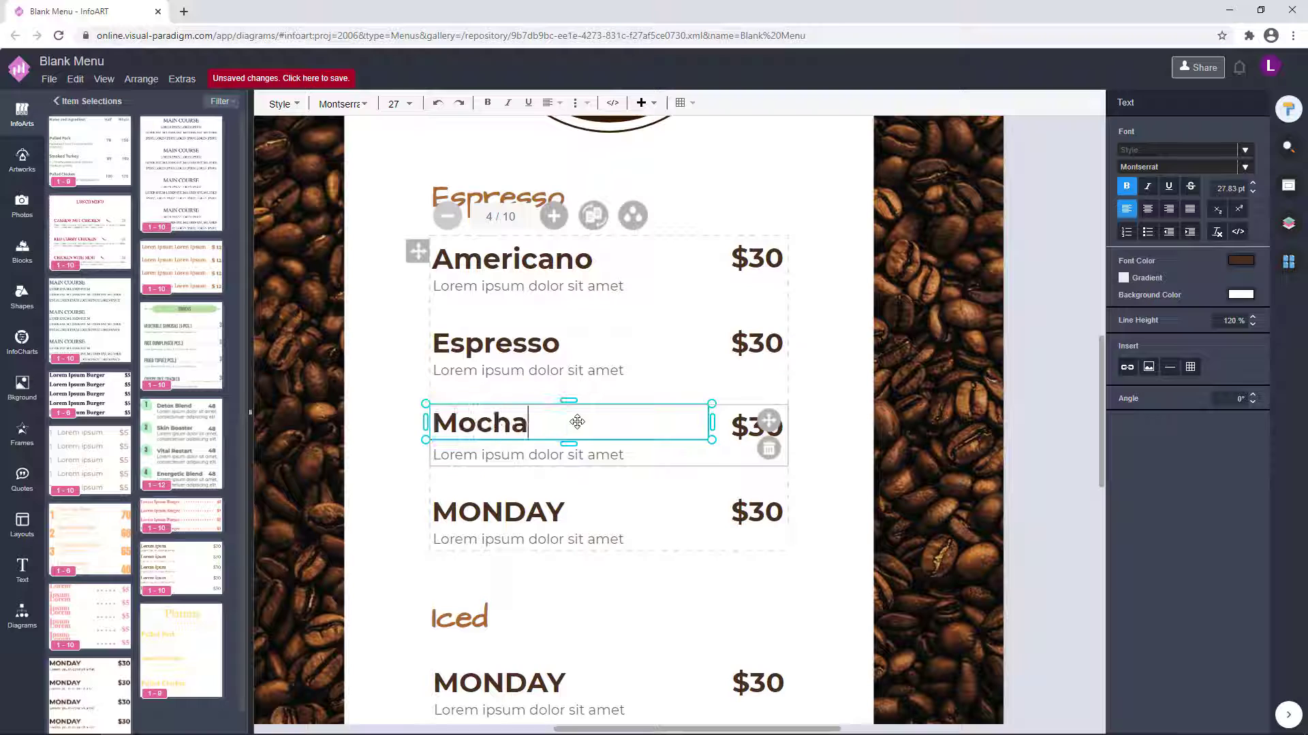
Step: Rename the fourth item in the Espresso list to Cafe Latte
{"action": "double_click", "coordinate": [569, 508]}
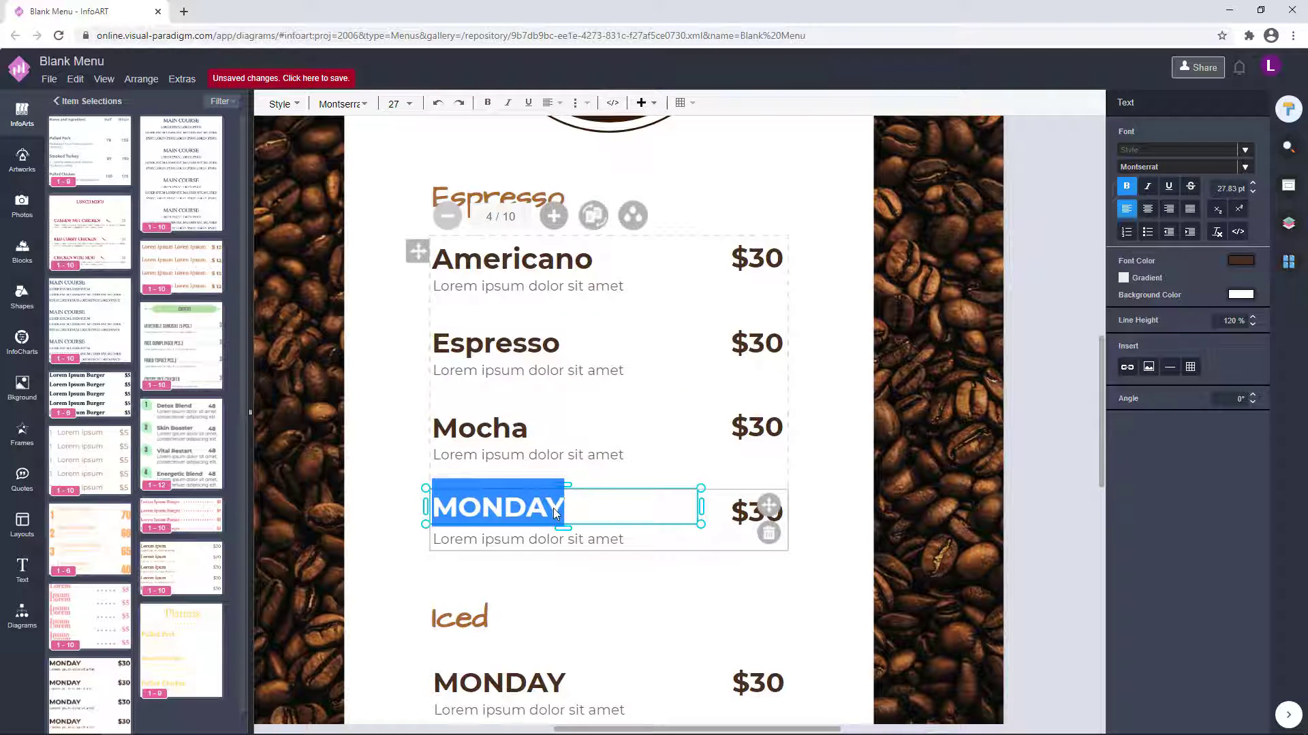
{"action": "type", "text": "La"}
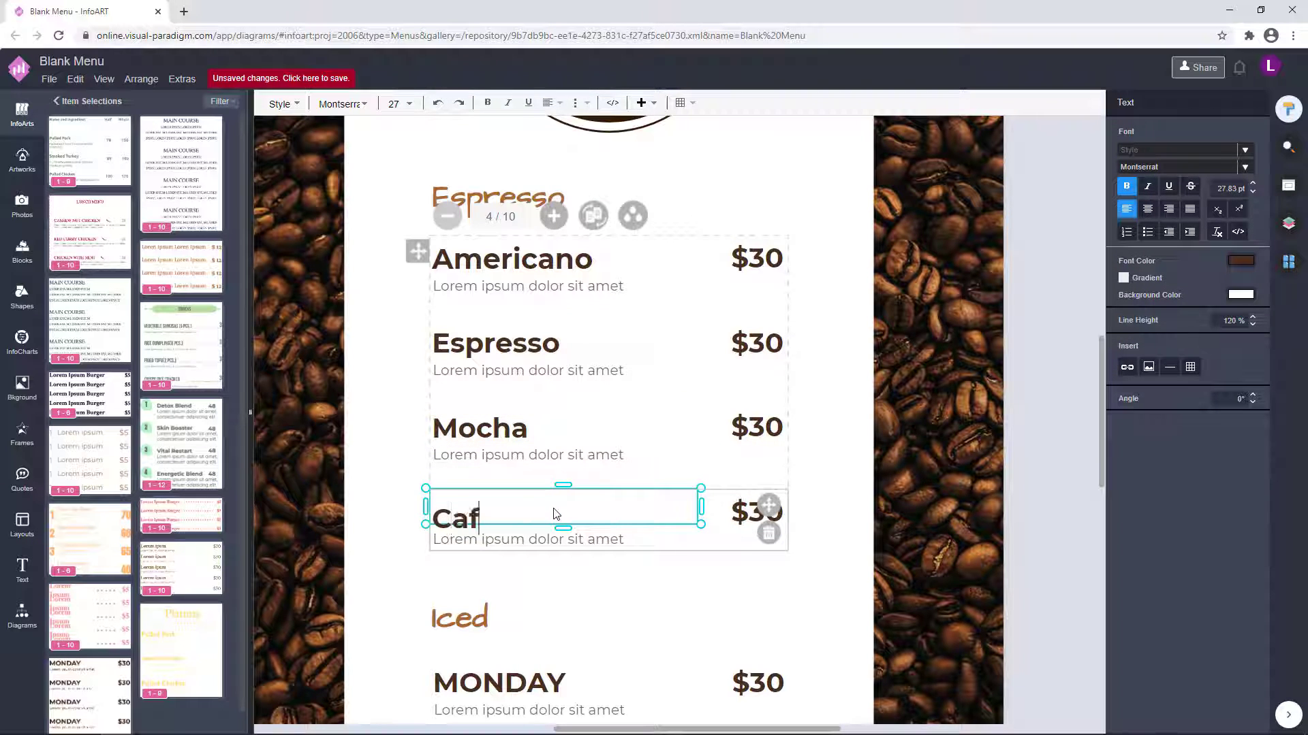
{"action": "left_click", "coordinate": [1007, 458]}
Step: Widen the text boxes of the MONDAY item names in the Iced list
{"action": "scroll", "coordinate": [969, 380], "scroll_direction": "down", "scroll_amount": 4}
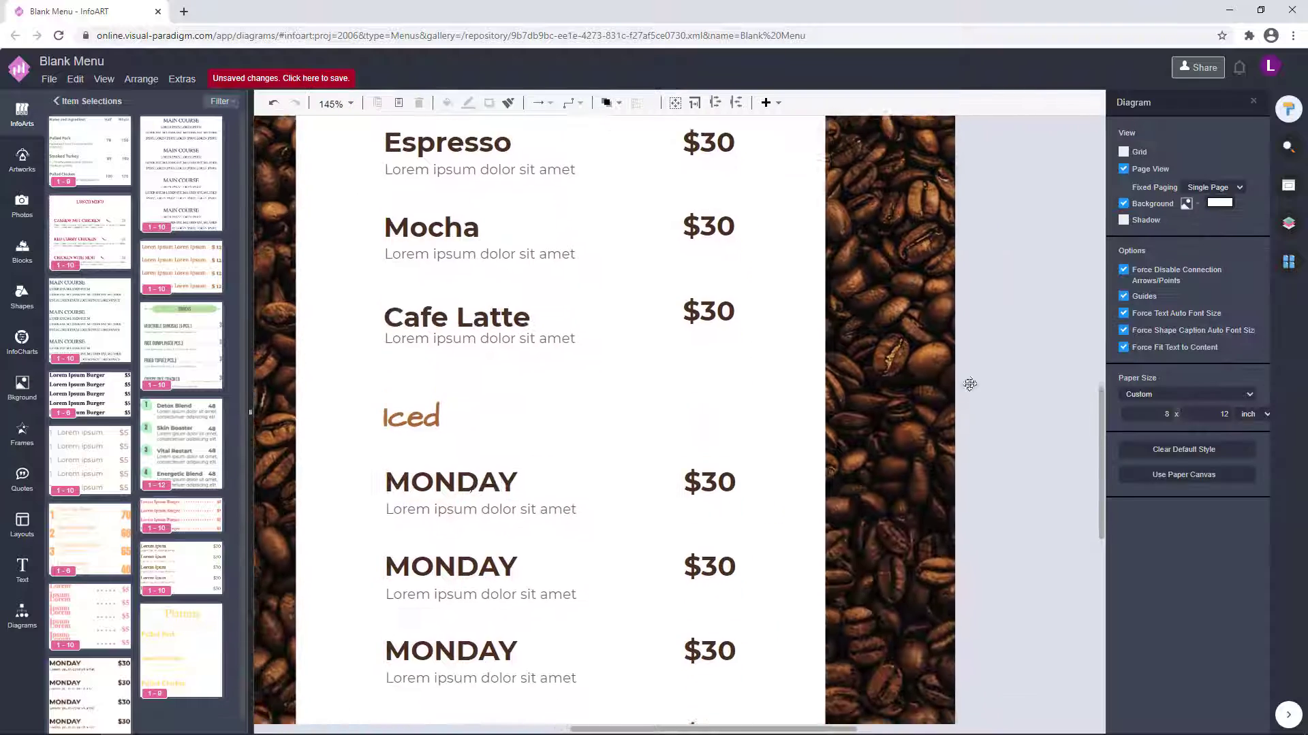
{"action": "double_click", "coordinate": [547, 390]}
{"action": "double_click", "coordinate": [549, 465]}
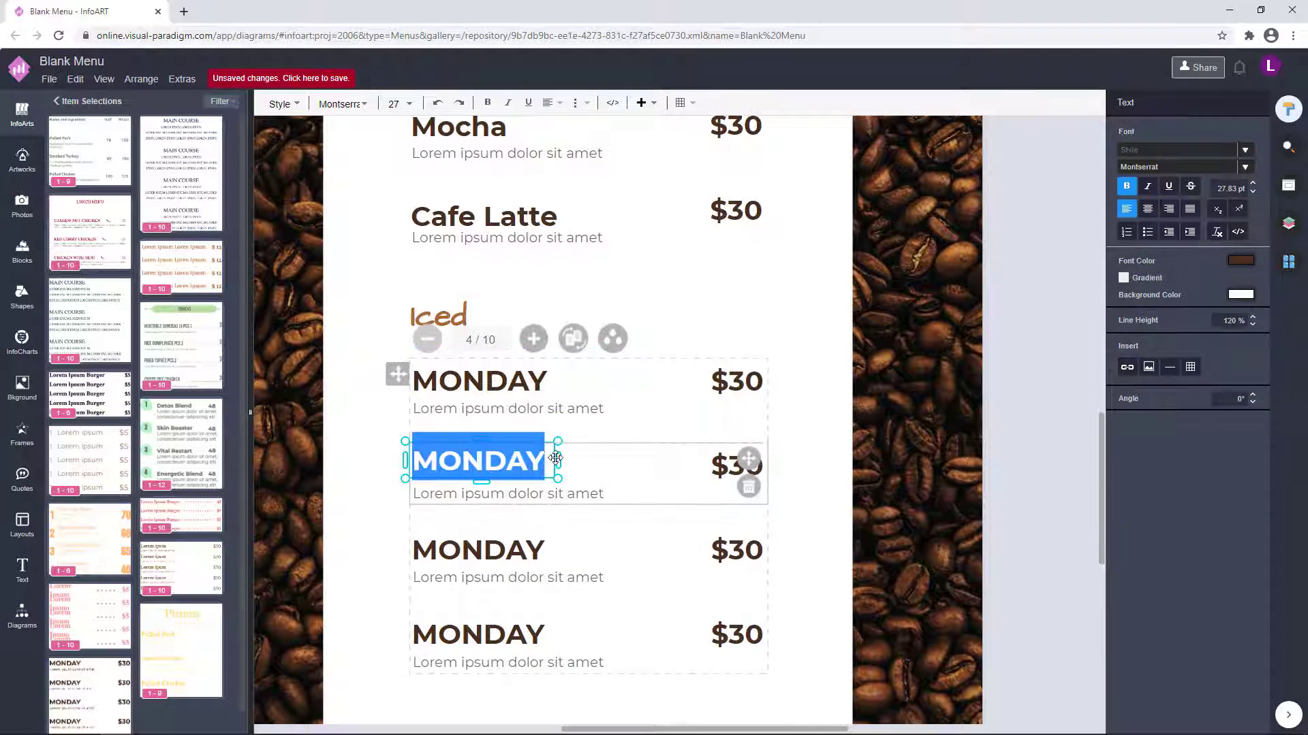
{"action": "double_click", "coordinate": [560, 549]}
{"action": "double_click", "coordinate": [548, 634]}
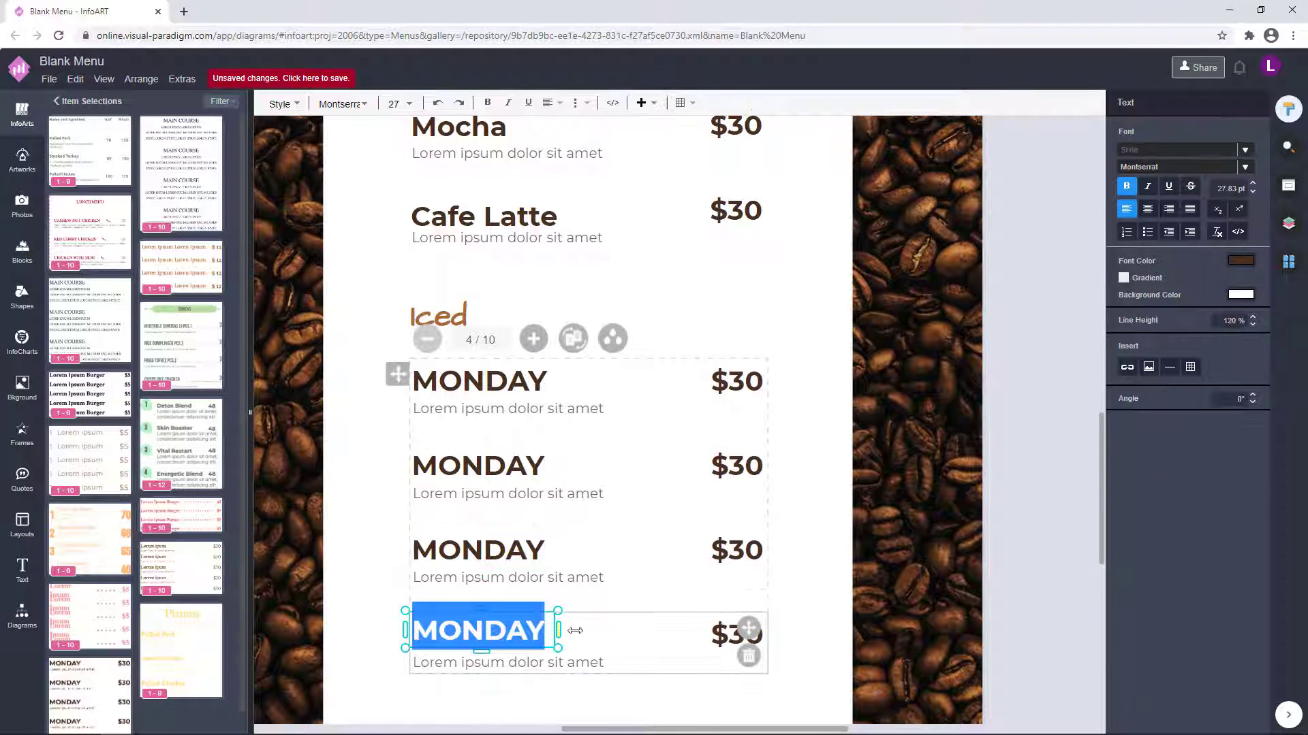
Step: Rename the first item in the Iced list to Iced Mocha, in mixed case
{"action": "double_click", "coordinate": [538, 378]}
{"action": "type", "text": "OCED"}
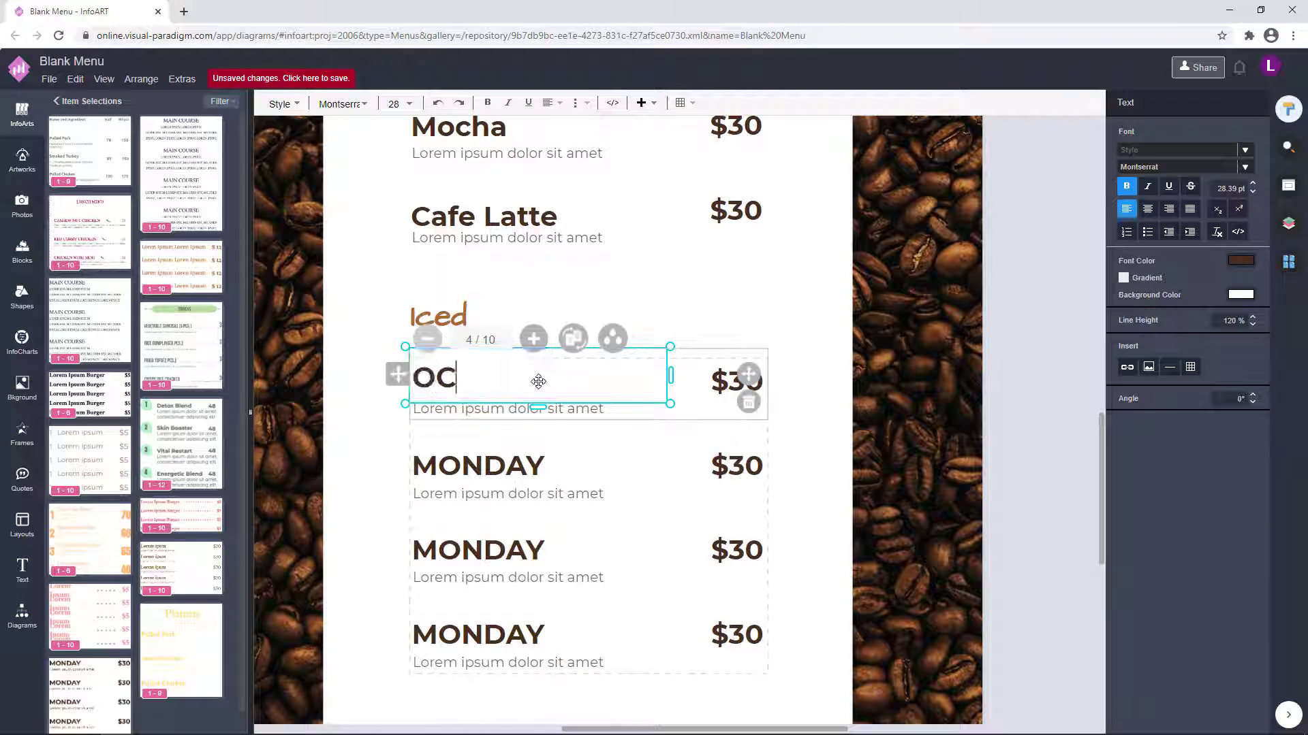
{"action": "key", "text": "BackSpace"}
{"action": "key", "text": "BackSpace"}
{"action": "key", "text": "BackSpace"}
{"action": "key", "text": "BackSpace"}
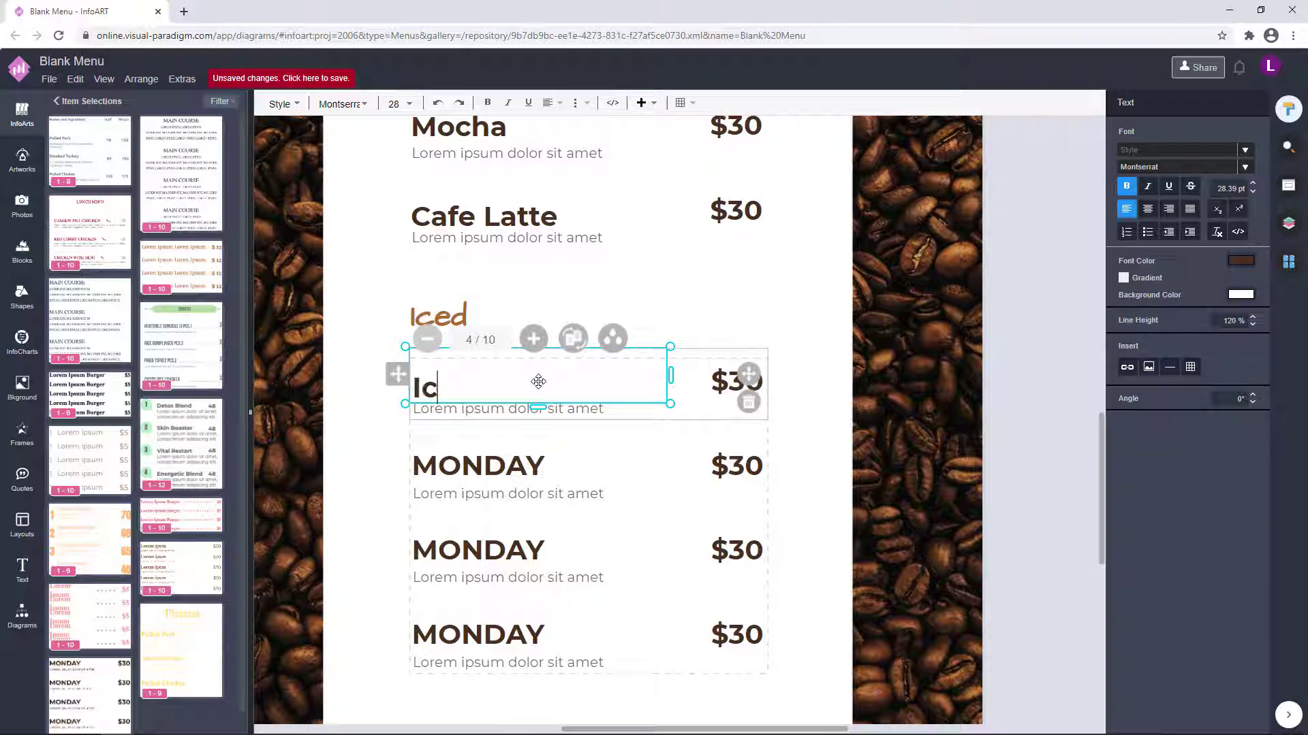
{"action": "type", "text": "Iced Mocha"}
Step: Rename the second item in the Iced list to Iced Frappe and the third to Iced Tea
{"action": "double_click", "coordinate": [509, 458]}
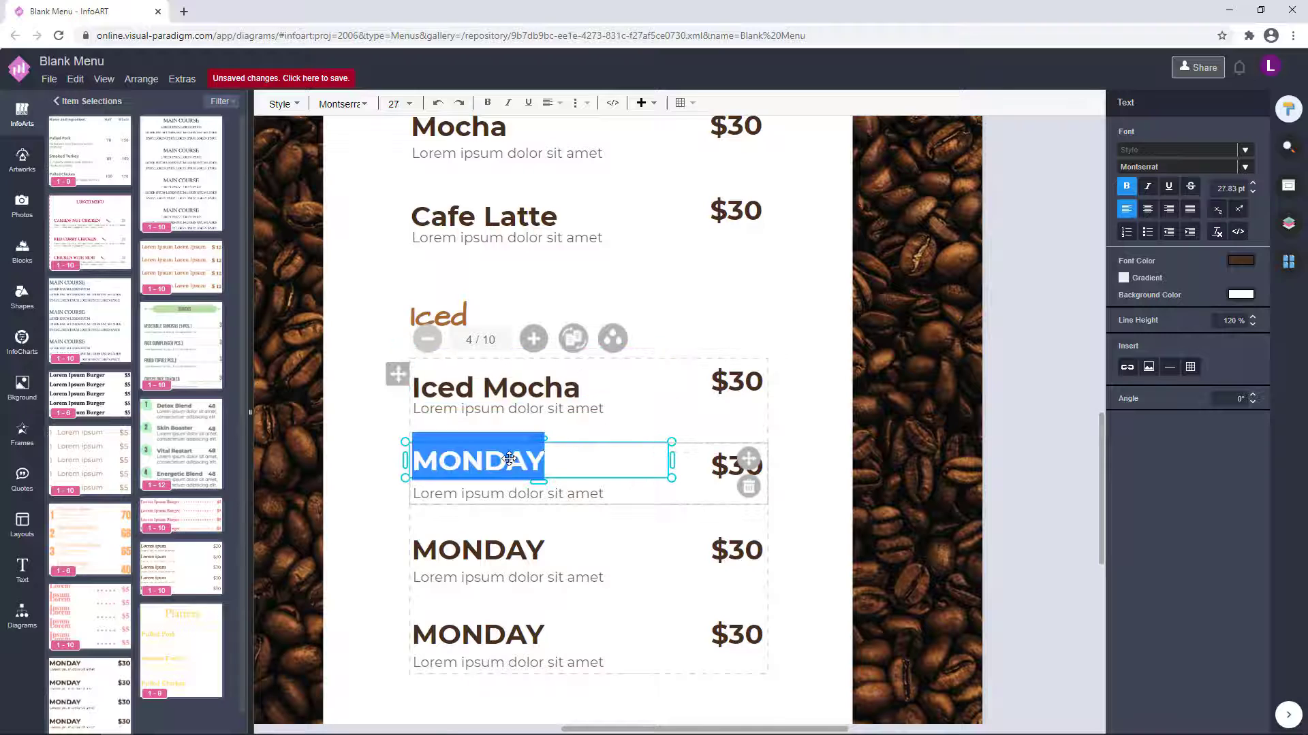
{"action": "type", "text": "Iced Frappe"}
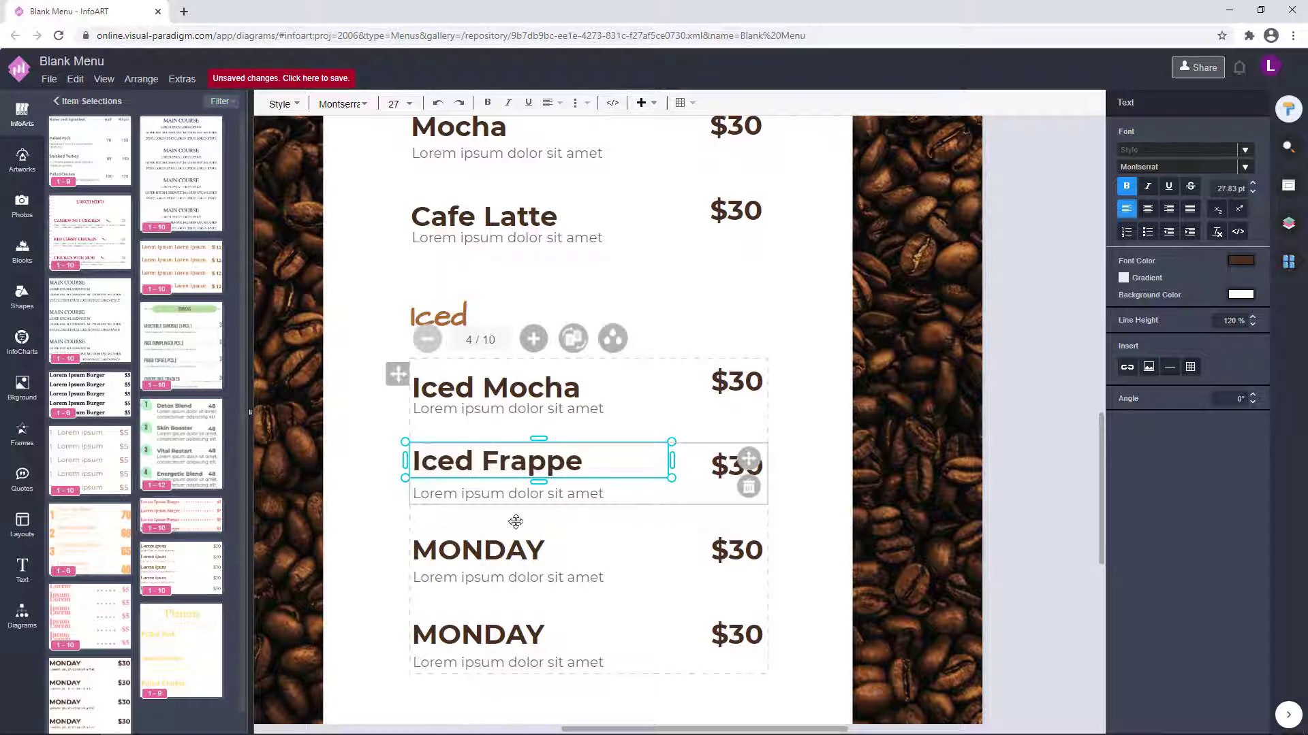
{"action": "double_click", "coordinate": [520, 545]}
{"action": "type", "text": "Iced Tea"}
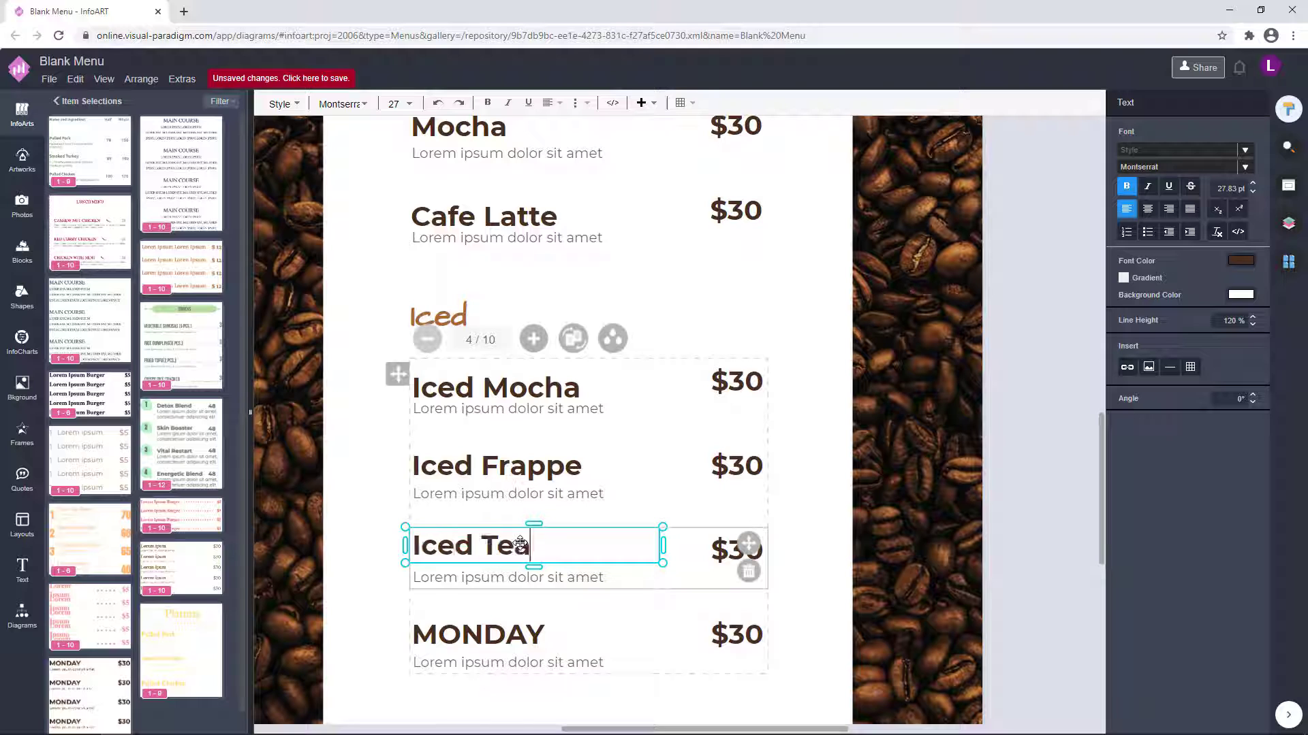
Step: Rename the fourth item in the Iced list to Iced Coffee Late
{"action": "double_click", "coordinate": [530, 628]}
{"action": "type", "text": "Iced Coffee Late"}
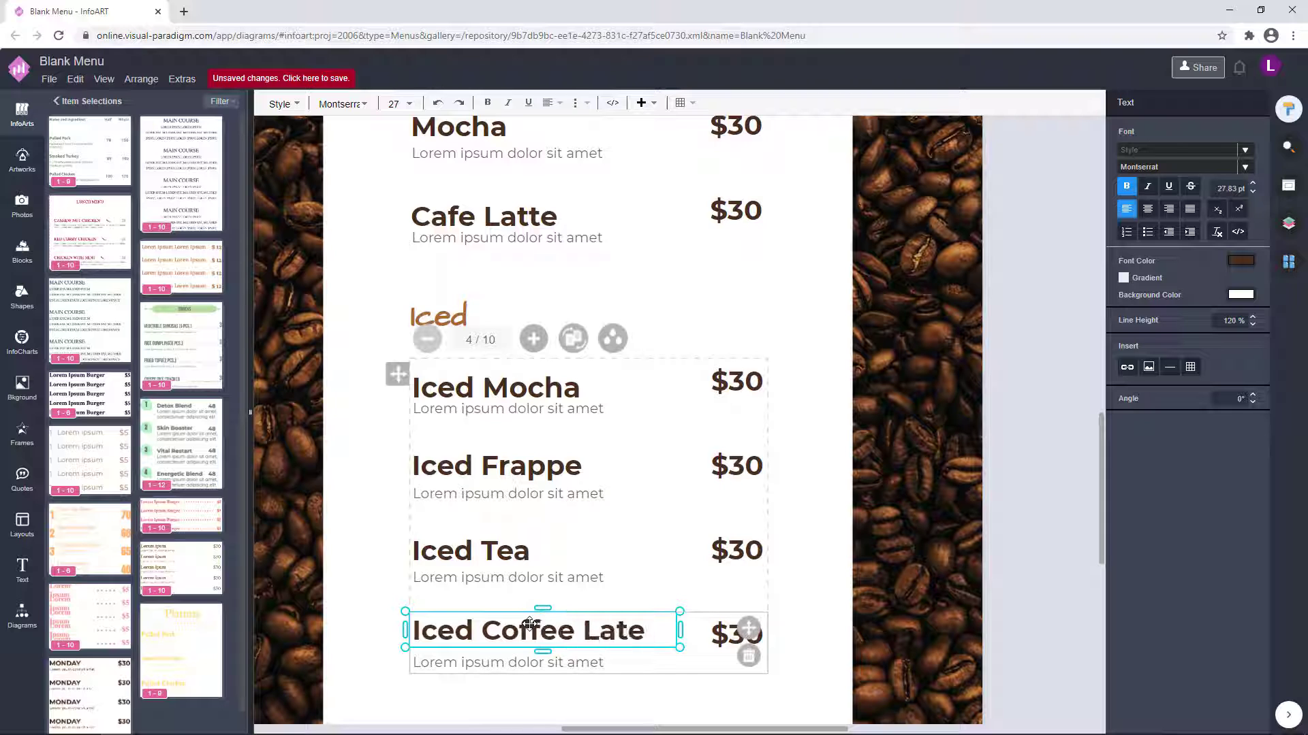
{"action": "left_click", "coordinate": [1020, 521]}
Step: Set the price of Americano to $12 and of Espresso to $13 in the Espresso list
{"action": "scroll", "coordinate": [788, 415], "scroll_direction": "up", "scroll_amount": 6}
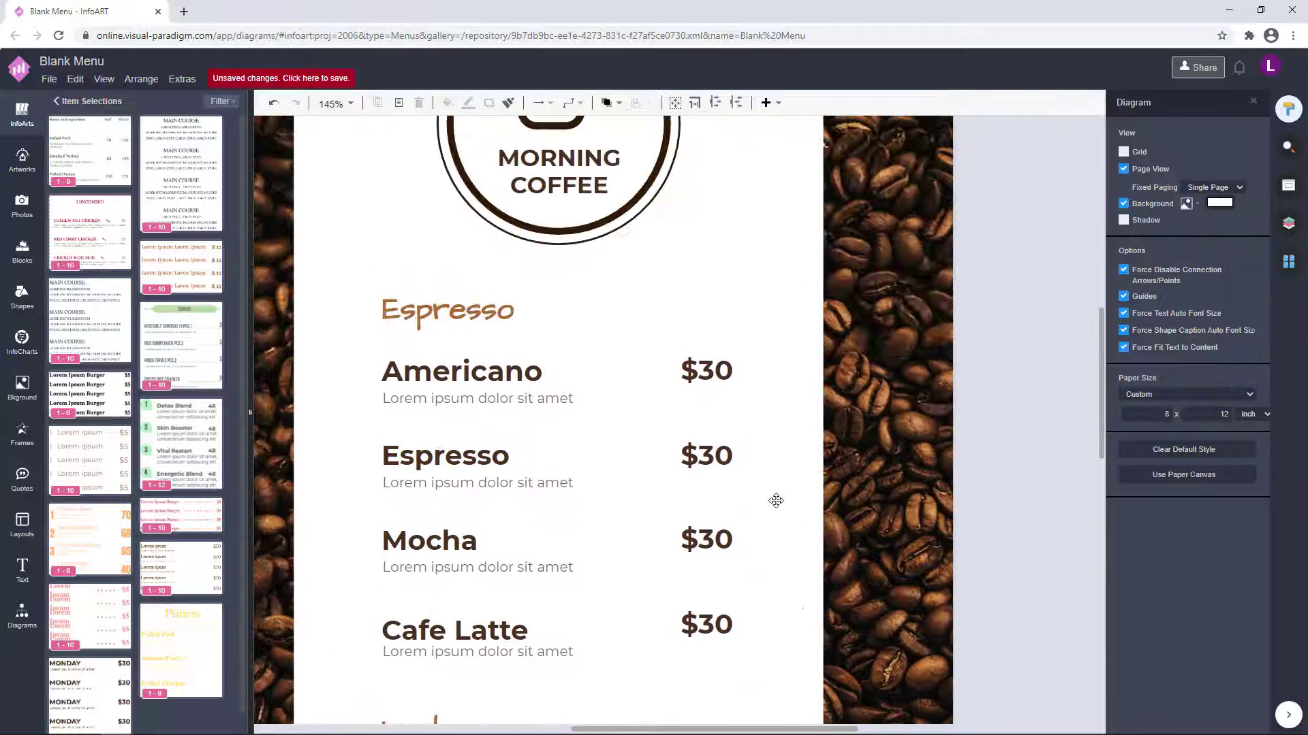
{"action": "double_click", "coordinate": [706, 373]}
{"action": "type", "text": "$"}
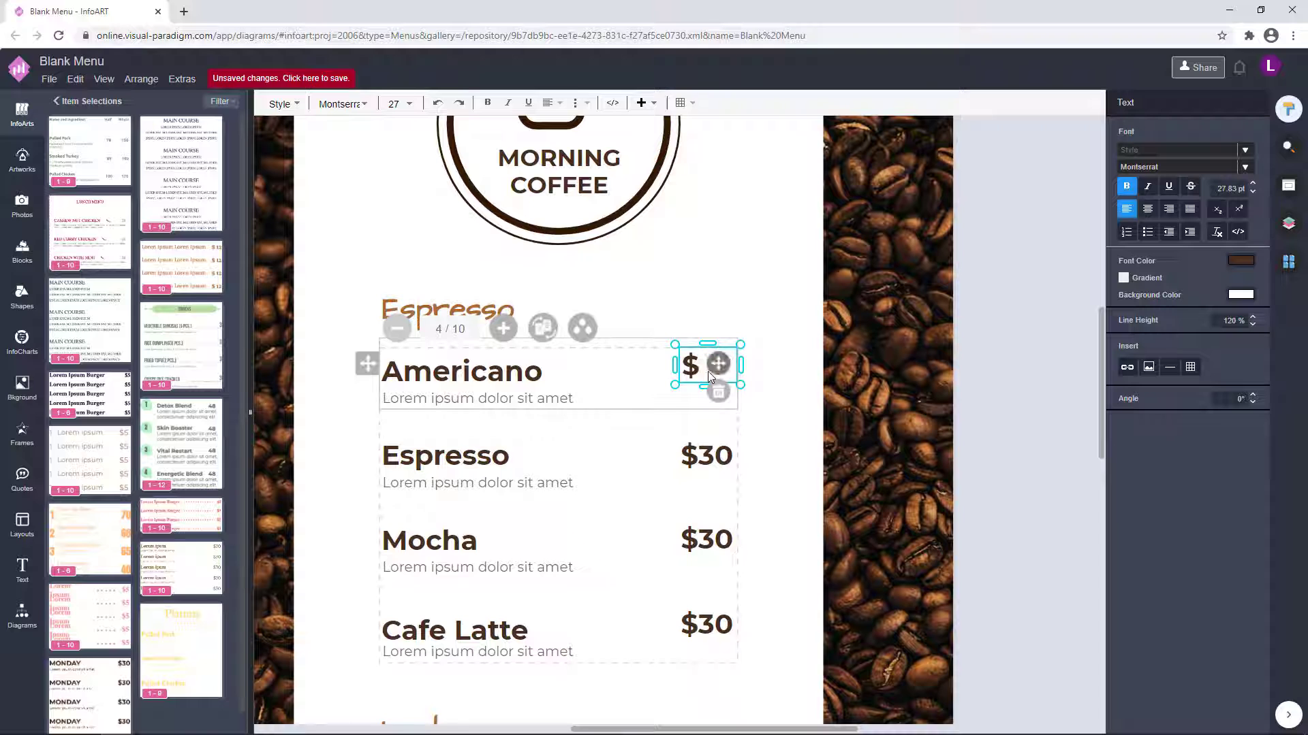
{"action": "type", "text": "12"}
{"action": "left_click", "coordinate": [705, 460]}
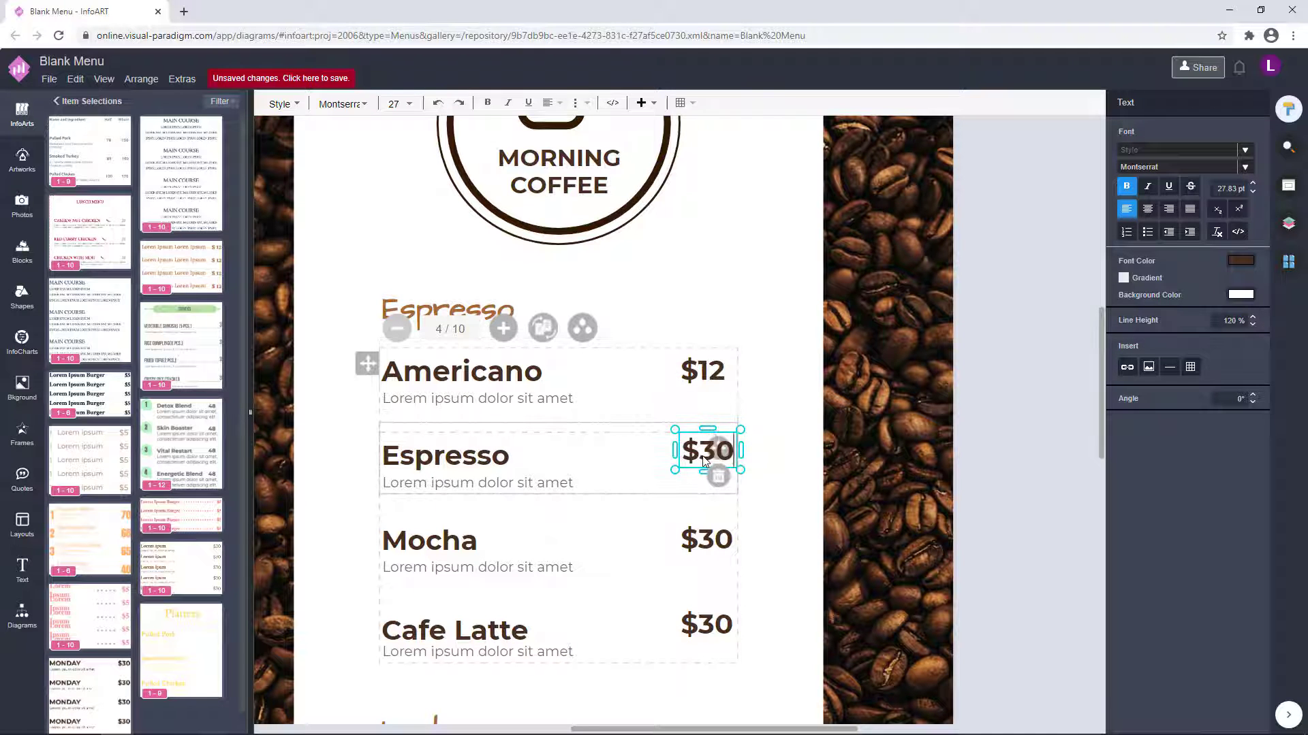
{"action": "type", "text": "$13"}
Step: Set the prices of Mocha and Cafe Latte in the Espresso list to $15 each
{"action": "left_click", "coordinate": [703, 538]}
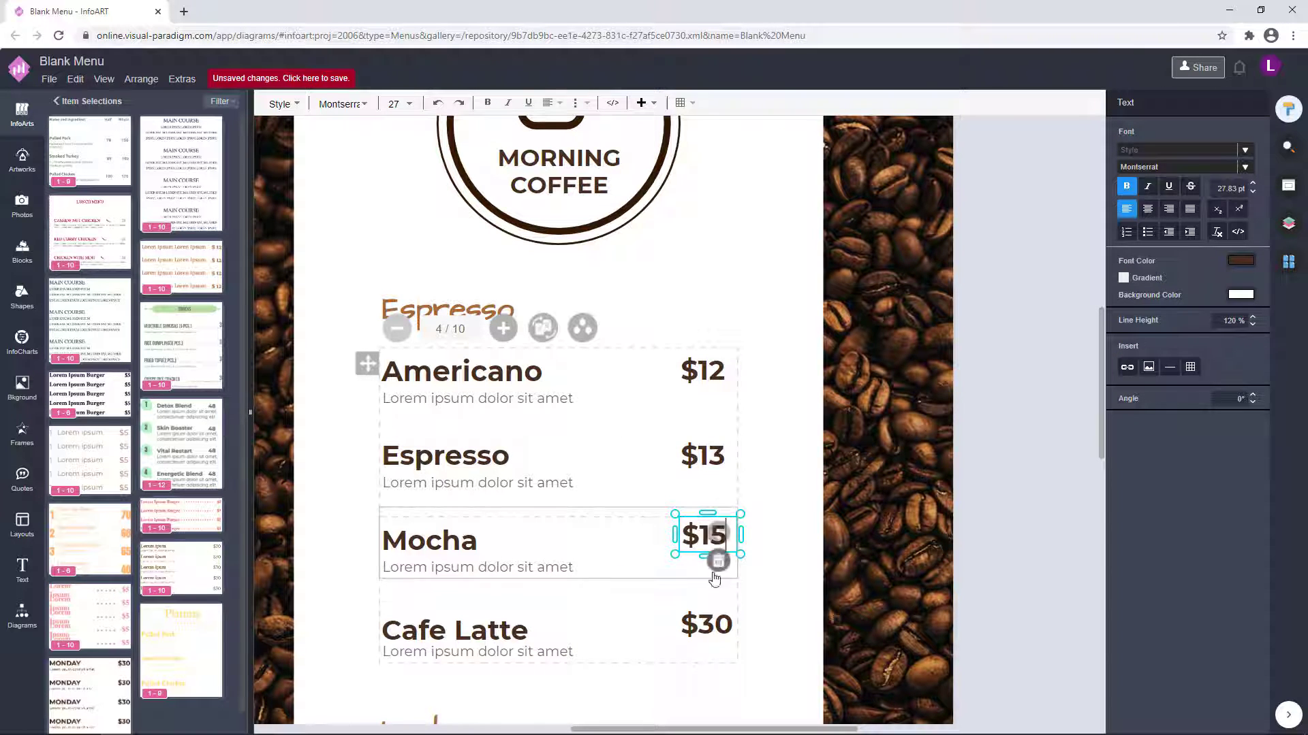
{"action": "double_click", "coordinate": [709, 625]}
{"action": "left_click_drag", "start_coordinate": [734, 625], "coordinate": [699, 625]}
{"action": "type", "text": "15"}
{"action": "left_click", "coordinate": [1008, 599]}
Step: Set the prices of Iced Mocha and Iced Frappe to $16 each
{"action": "scroll", "coordinate": [1007, 598], "scroll_direction": "down", "scroll_amount": 5}
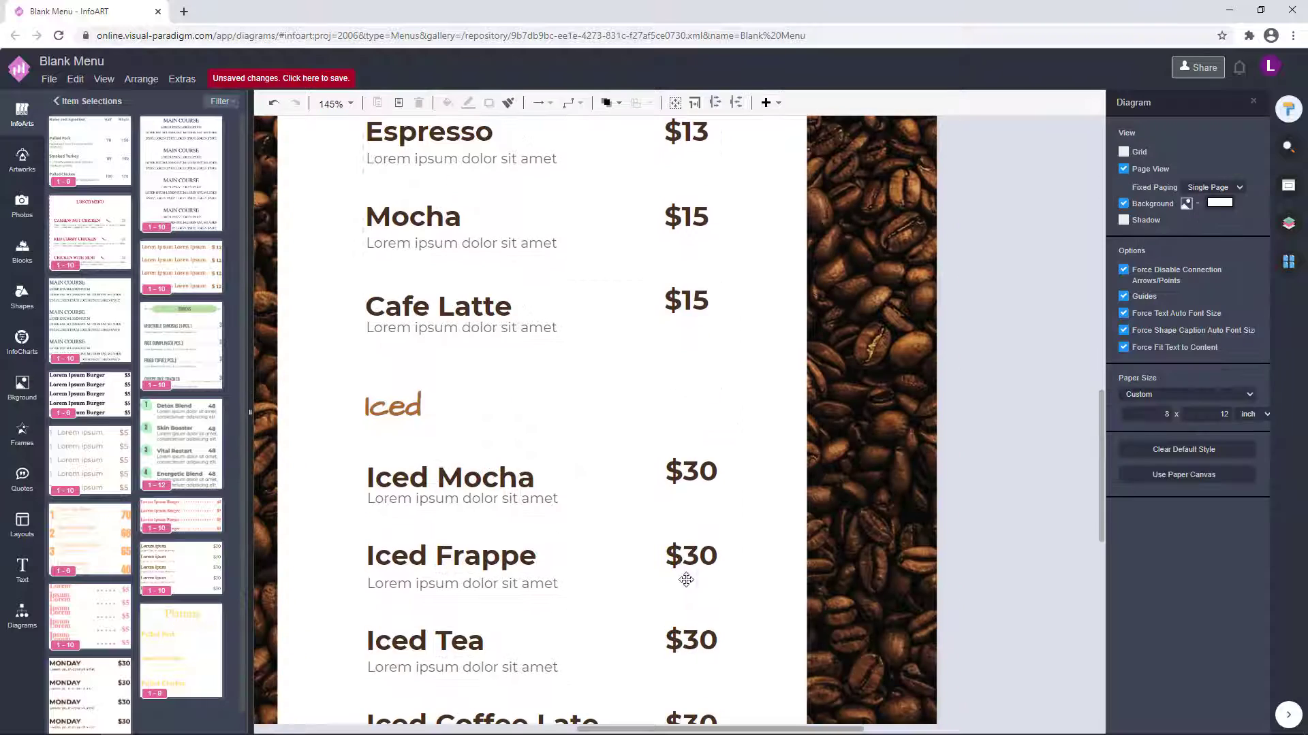
{"action": "scroll", "coordinate": [685, 579], "scroll_direction": "down", "scroll_amount": 2}
{"action": "double_click", "coordinate": [721, 335]}
{"action": "type", "text": "16"}
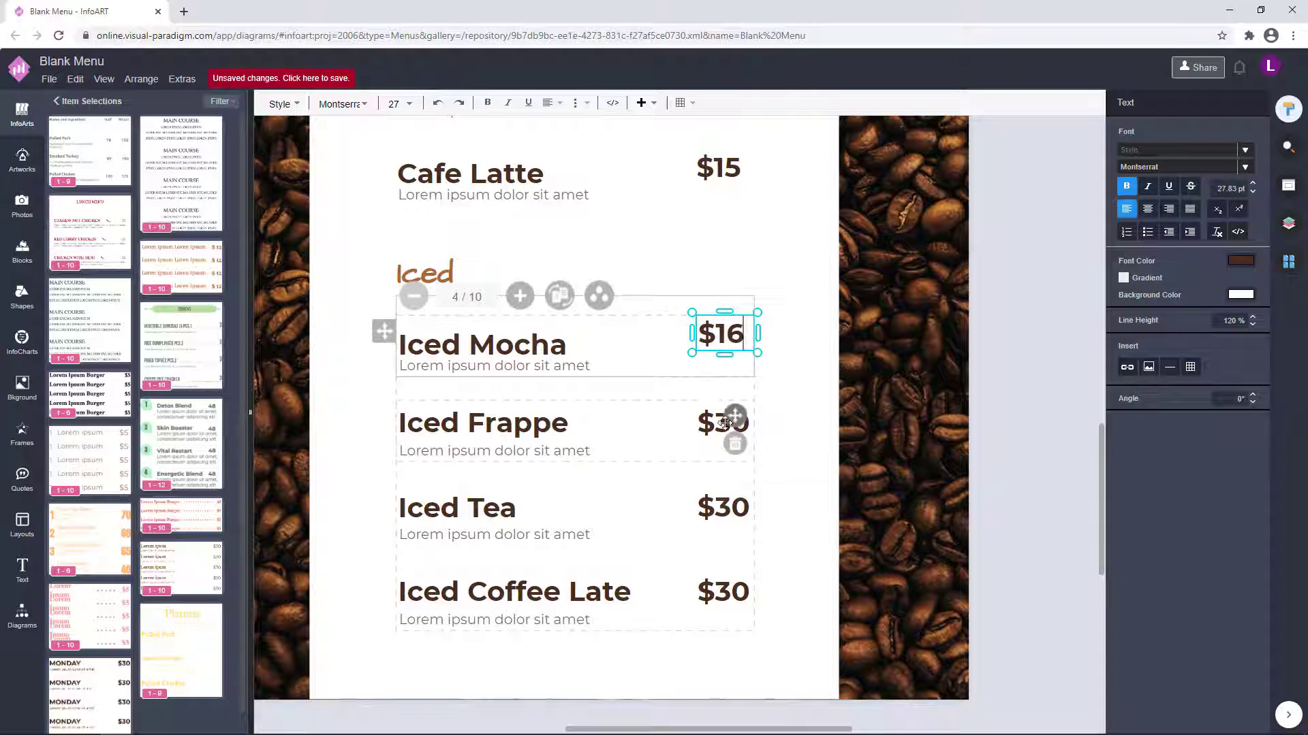
{"action": "double_click", "coordinate": [721, 423]}
{"action": "left_click_drag", "start_coordinate": [750, 424], "coordinate": [715, 424]}
{"action": "type", "text": "16"}
Step: Set the prices of Iced Tea and Iced Coffee Late to $18 each
{"action": "left_click", "coordinate": [721, 502]}
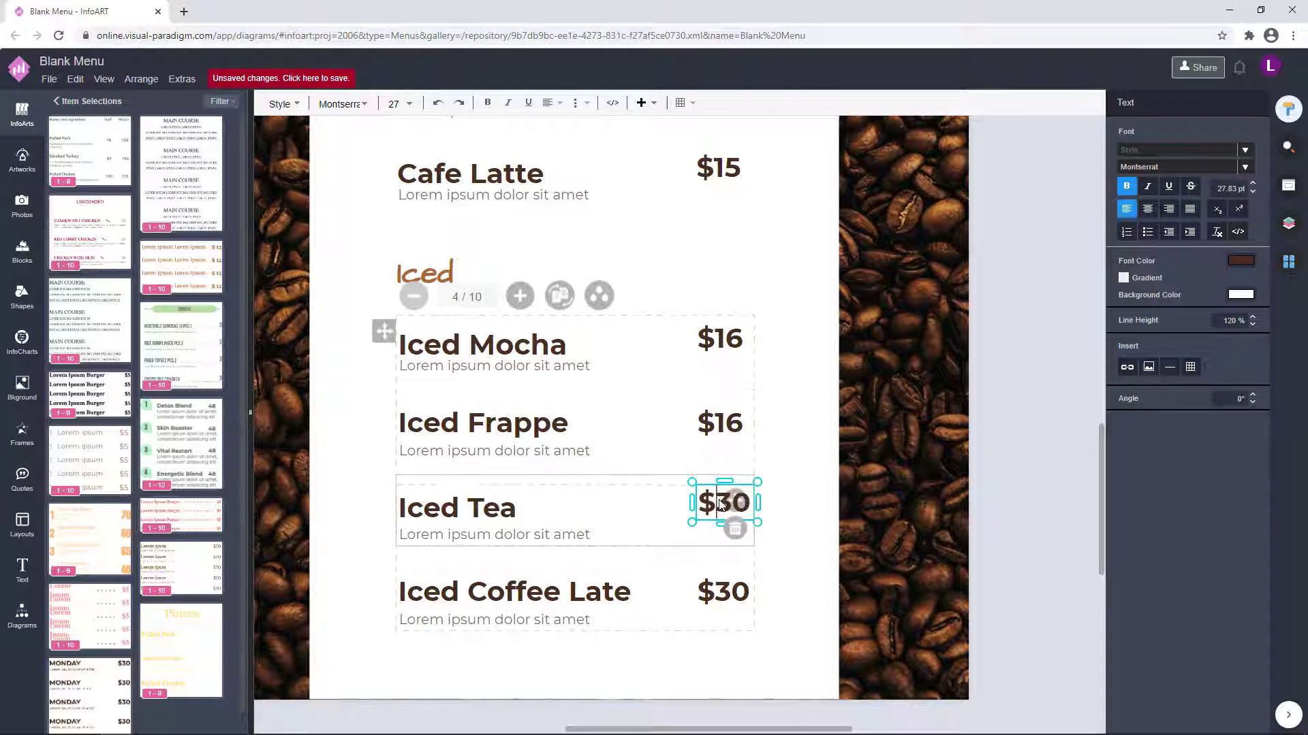
{"action": "type", "text": "18"}
{"action": "double_click", "coordinate": [720, 588]}
{"action": "type", "text": "18"}
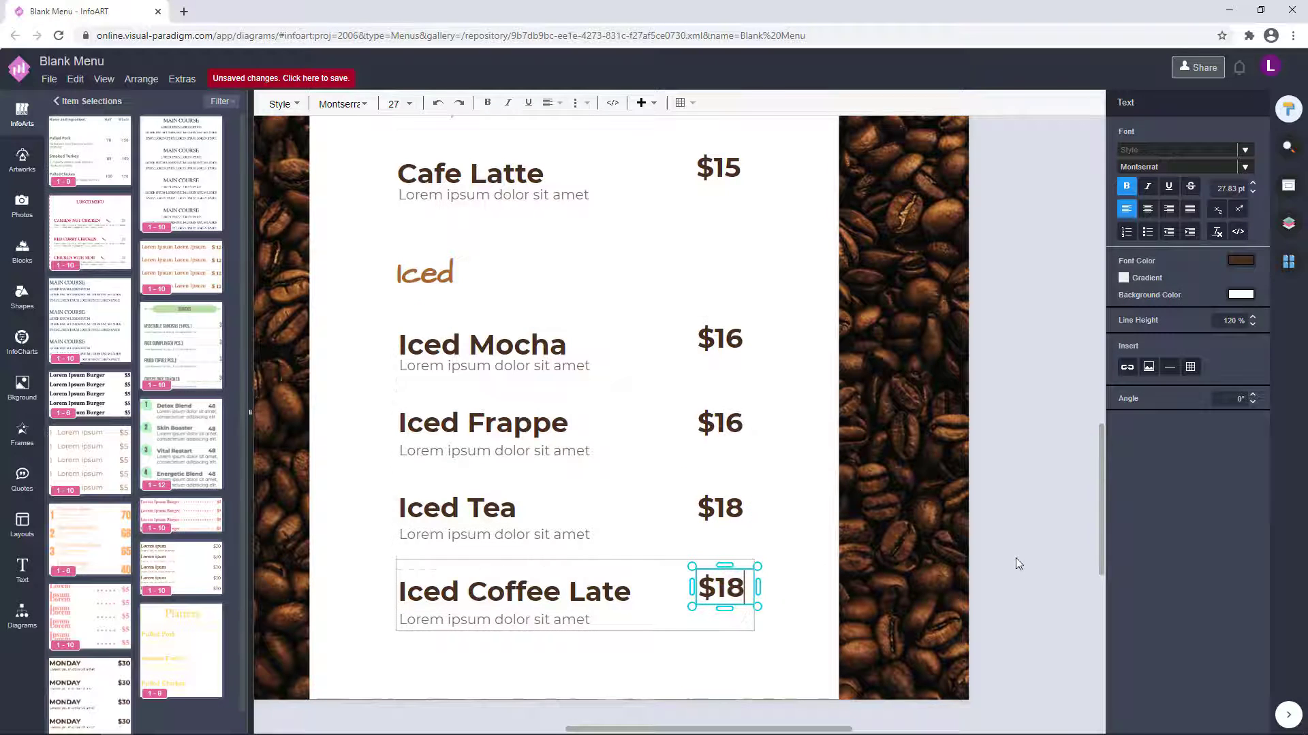
{"action": "left_click", "coordinate": [1015, 562]}
Step: Shift the Iced heading and its drink list slightly down the page
{"action": "scroll", "coordinate": [1015, 562], "scroll_direction": "down", "scroll_amount": 3}
{"action": "left_click", "coordinate": [621, 479]}
{"action": "left_click", "coordinate": [611, 515], "text": "shift"}
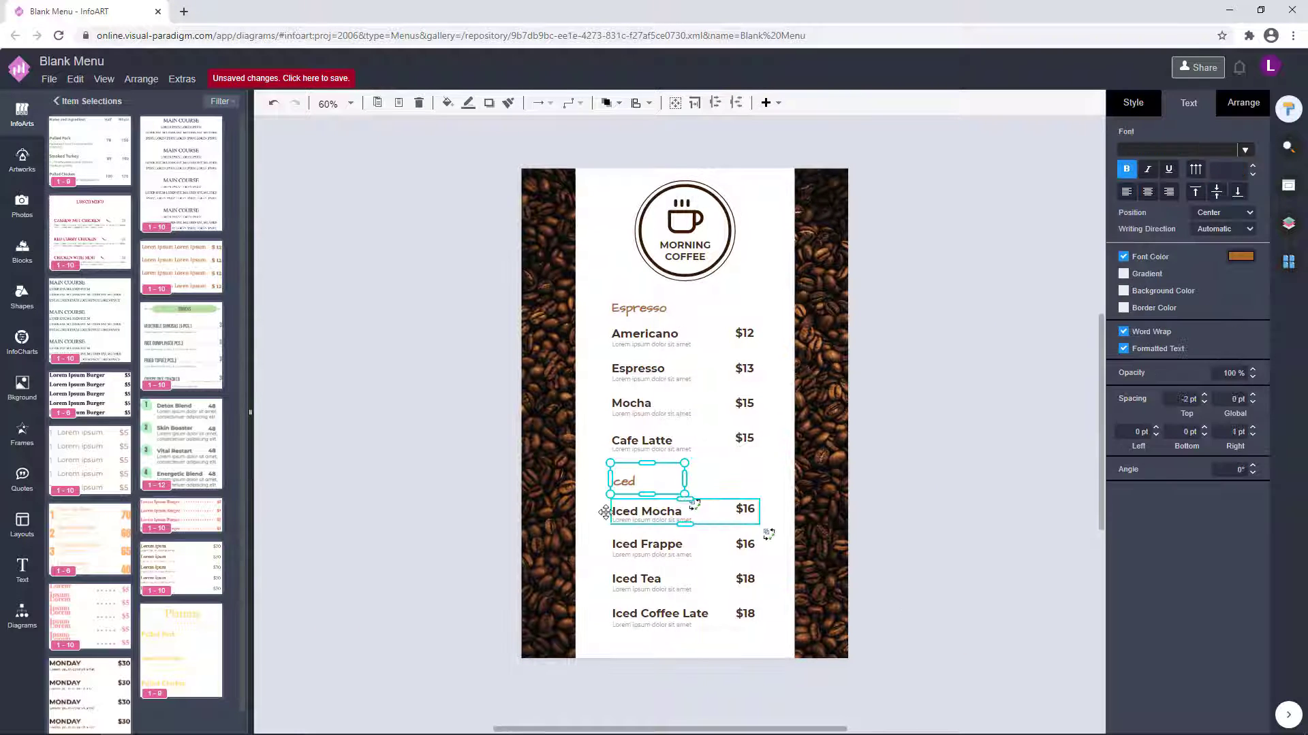
{"action": "left_click", "coordinate": [769, 583]}
{"action": "left_click_drag", "start_coordinate": [607, 509], "coordinate": [622, 492]}
{"action": "left_click", "coordinate": [614, 502]}
{"action": "left_click", "coordinate": [919, 467]}
{"action": "left_click", "coordinate": [622, 483]}
{"action": "left_click", "coordinate": [1002, 466]}
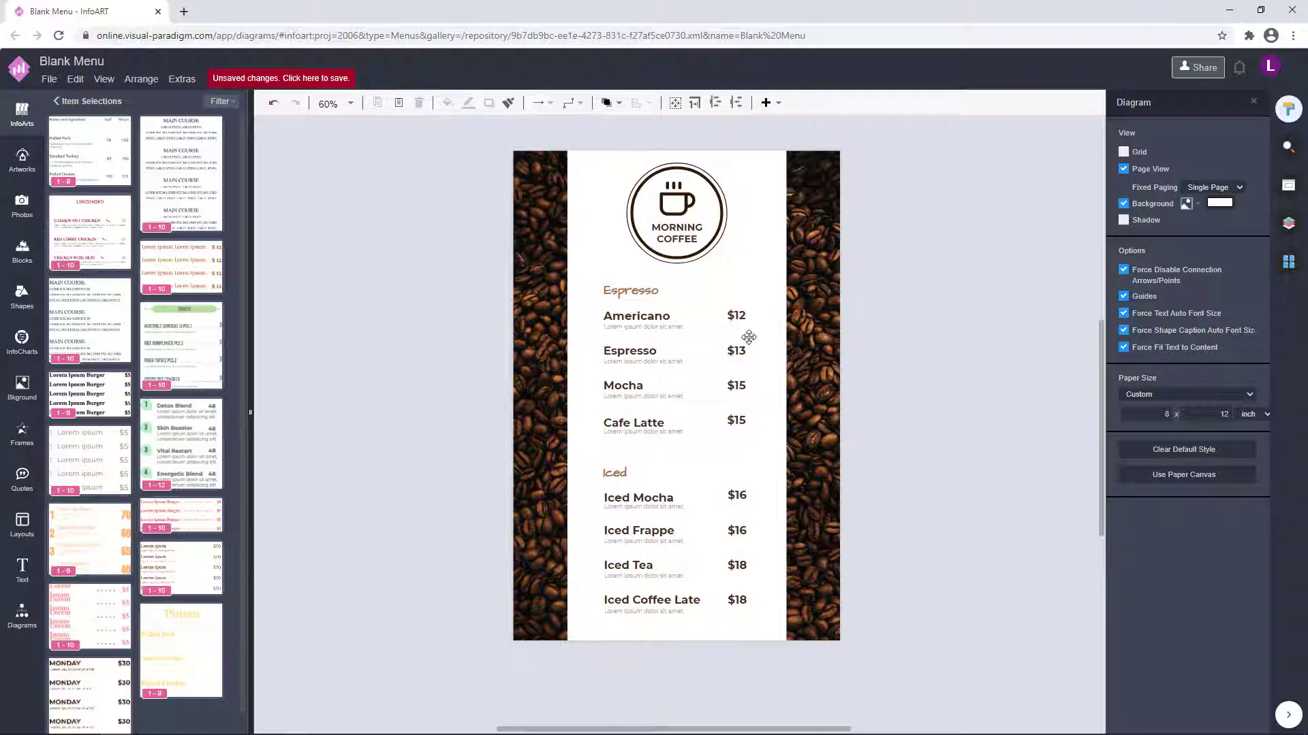
Step: Shift the Espresso heading and its drink list slightly down the page
{"action": "left_click_drag", "start_coordinate": [597, 314], "coordinate": [653, 294]}
{"action": "left_click", "coordinate": [963, 313]}
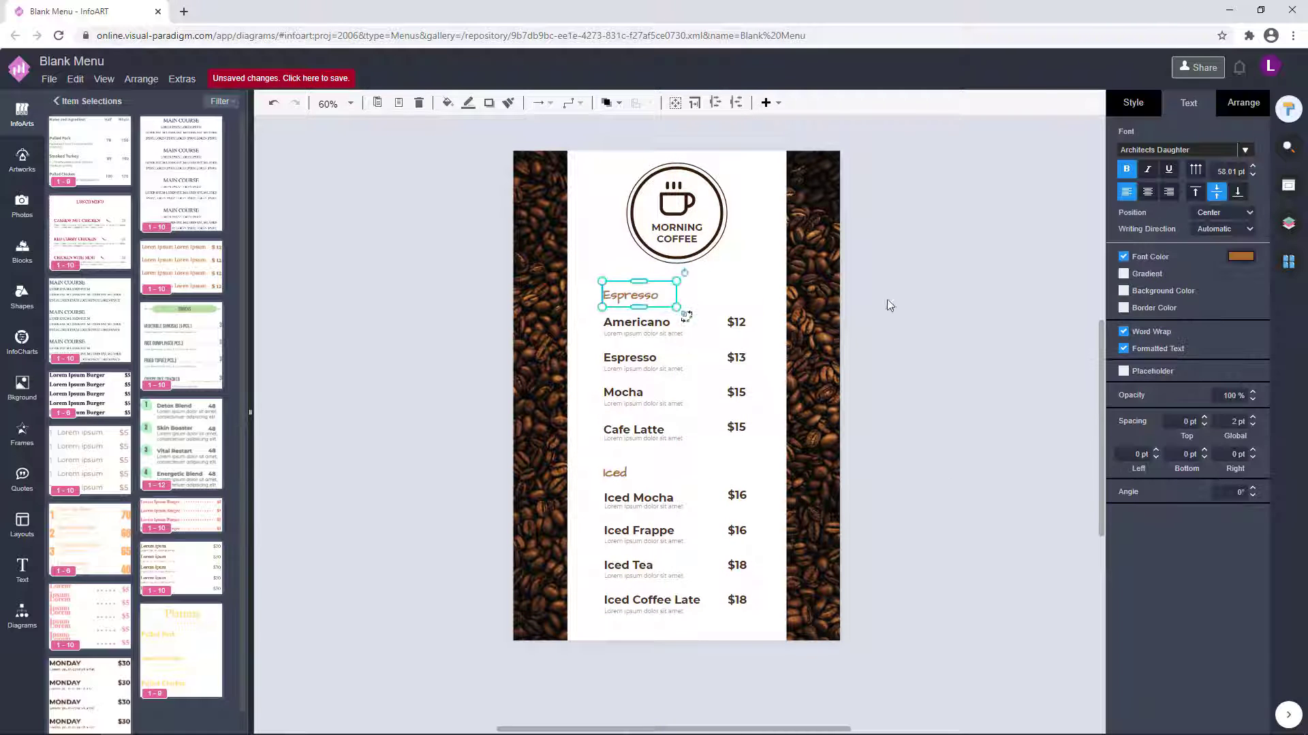
{"action": "left_click", "coordinate": [888, 304]}
Step: Add a plain line from the general diagram shapes in the empty area beside the page and make it horizontal
{"action": "left_click_drag", "start_coordinate": [948, 397], "coordinate": [937, 459]}
{"action": "scroll", "coordinate": [890, 435], "scroll_direction": "up", "scroll_amount": 1}
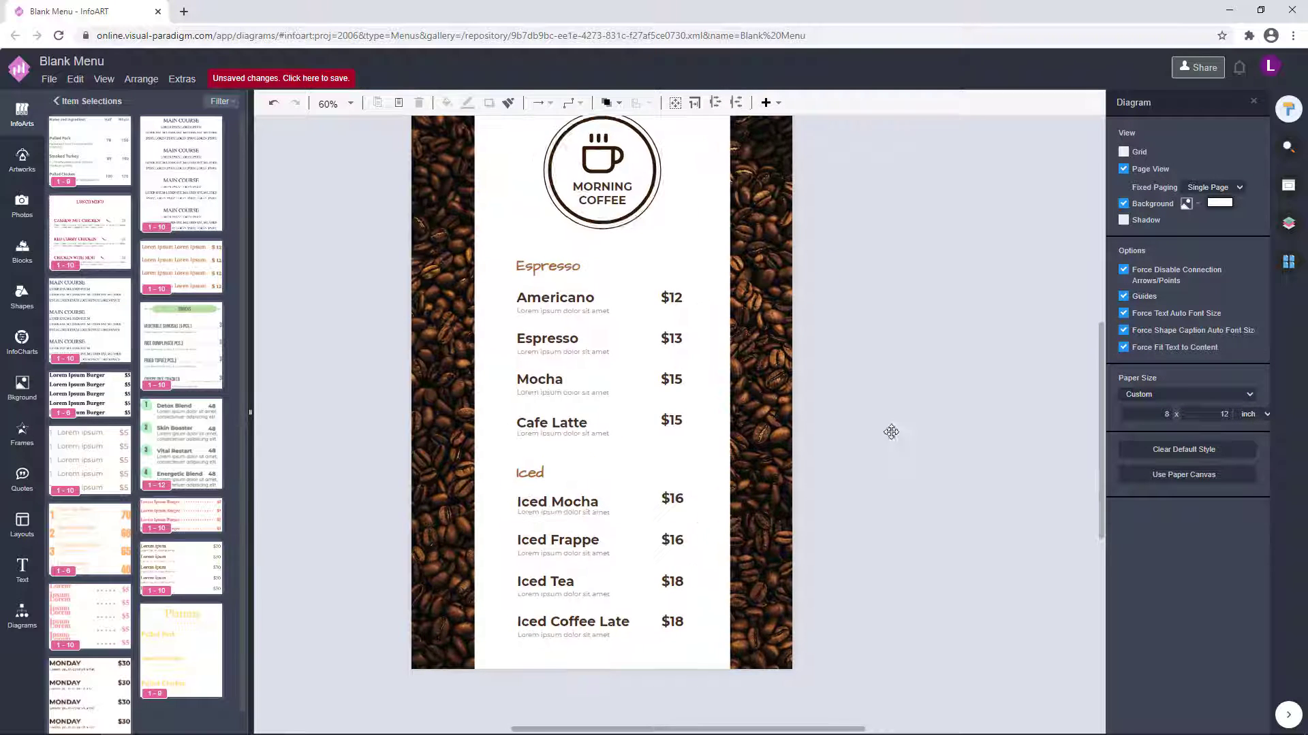
{"action": "left_click", "coordinate": [22, 616]}
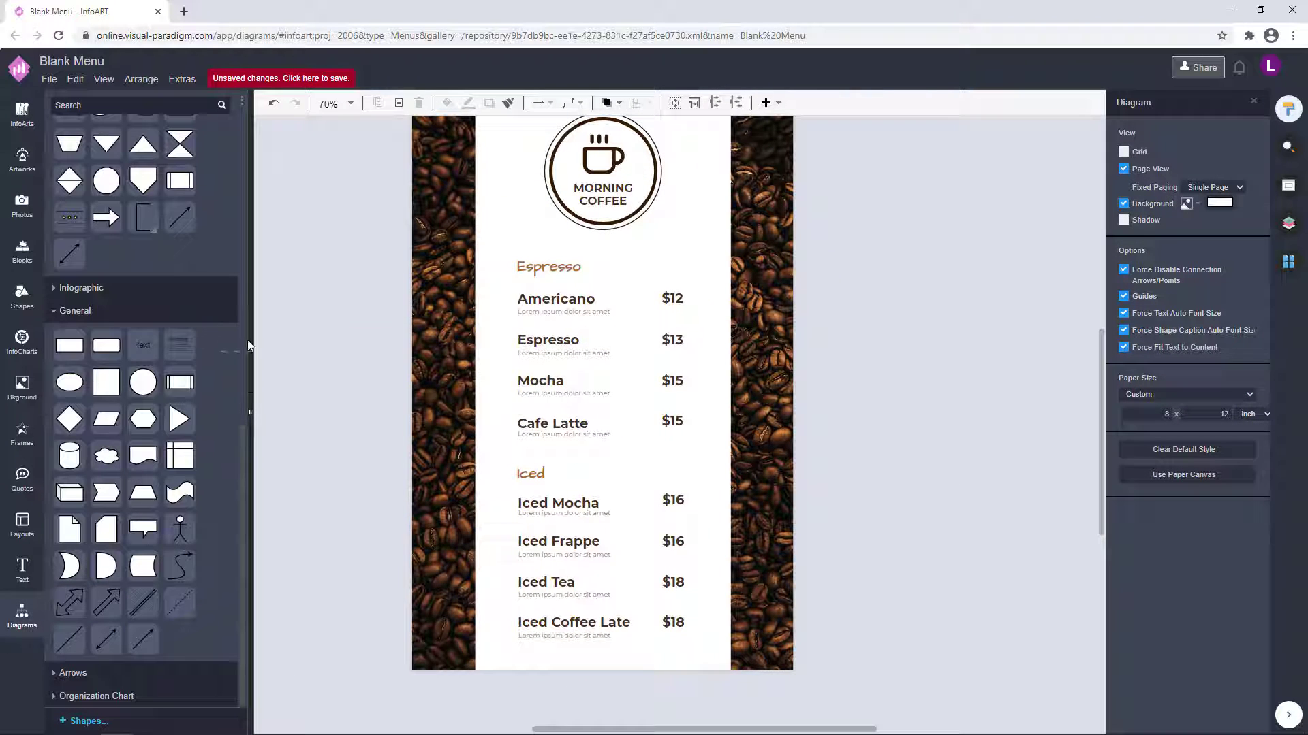
{"action": "left_click_drag", "start_coordinate": [247, 340], "coordinate": [351, 297]}
{"action": "key", "text": "Delete"}
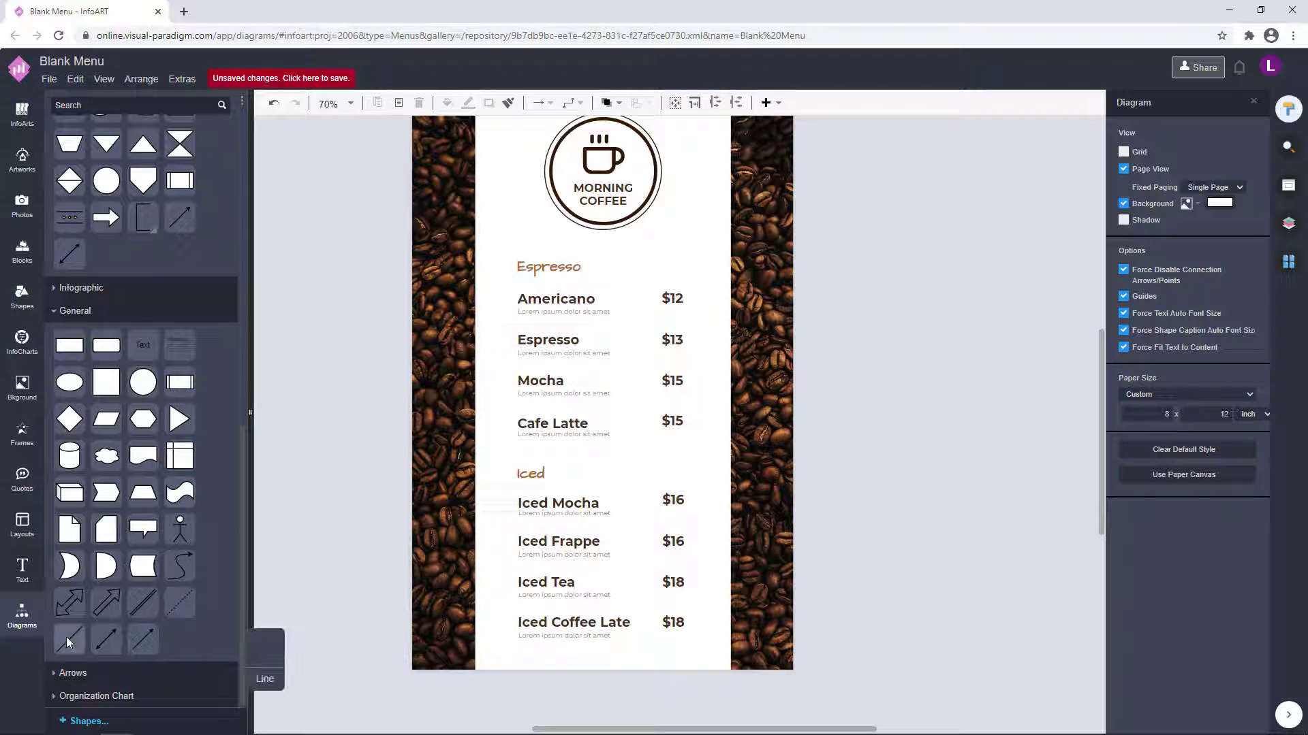
{"action": "left_click_drag", "start_coordinate": [68, 642], "coordinate": [862, 248]}
{"action": "left_click_drag", "start_coordinate": [875, 237], "coordinate": [1027, 260]}
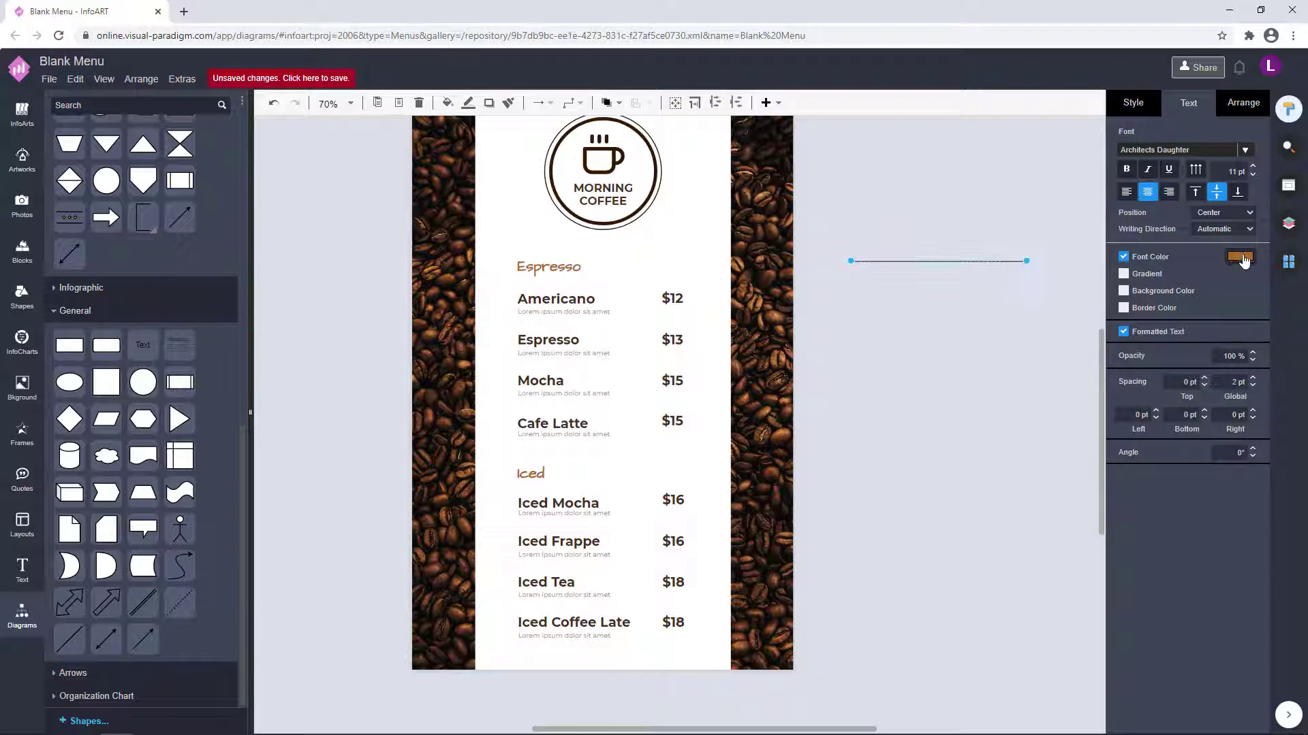
Step: Color the new line orange-brown like the section headings and set its thickness to 4 pt
{"action": "left_click", "coordinate": [1135, 107]}
{"action": "left_click", "coordinate": [1249, 197]}
{"action": "left_click", "coordinate": [1143, 332]}
{"action": "left_click", "coordinate": [1260, 508]}
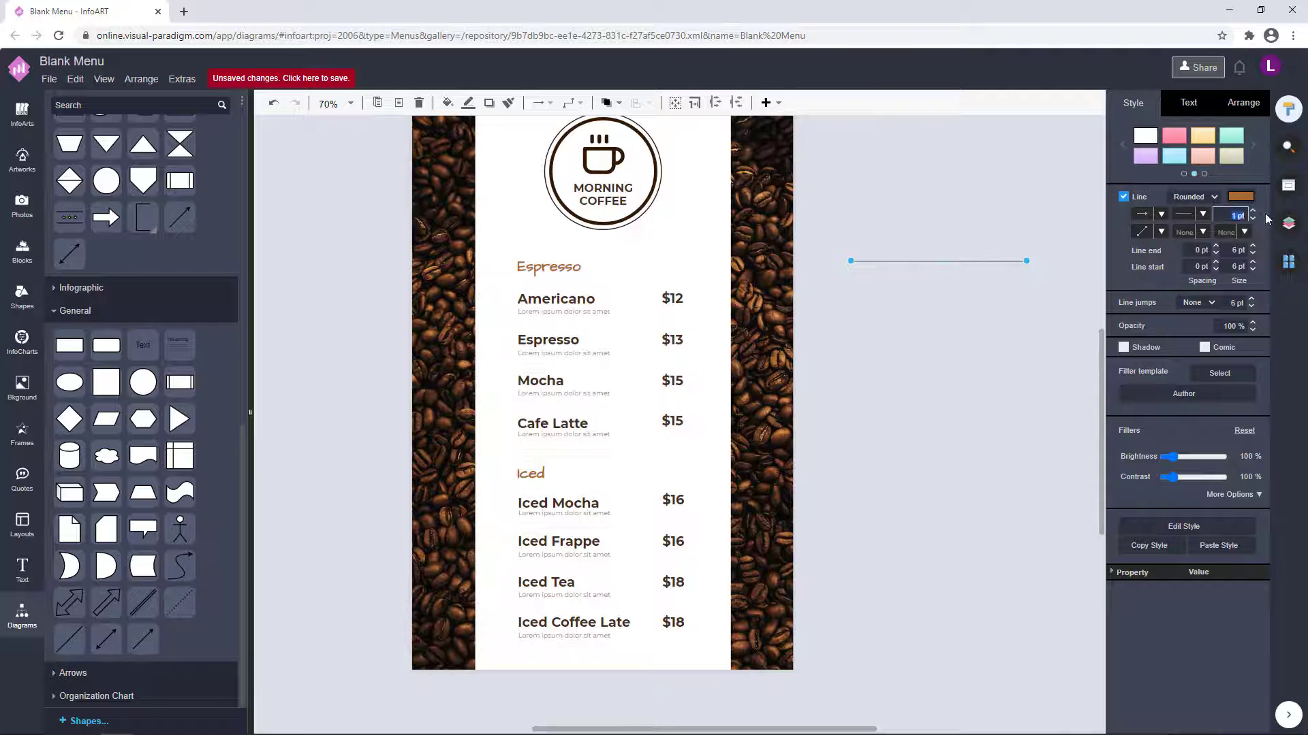
{"action": "left_click", "coordinate": [952, 361]}
{"action": "left_click", "coordinate": [909, 261]}
{"action": "type", "text": "7"}
{"action": "left_click", "coordinate": [904, 309]}
{"action": "left_click", "coordinate": [909, 261]}
{"action": "left_click", "coordinate": [831, 333]}
Step: Place the line beside the Espresso heading and shorten it to end at the white panel's right edge
{"action": "left_click_drag", "start_coordinate": [829, 333], "coordinate": [835, 381]}
{"action": "scroll", "coordinate": [835, 378], "scroll_direction": "up", "scroll_amount": 2}
{"action": "left_click_drag", "start_coordinate": [922, 297], "coordinate": [549, 306]}
{"action": "left_click", "coordinate": [901, 359]}
{"action": "scroll", "coordinate": [531, 321], "scroll_direction": "up", "scroll_amount": 3}
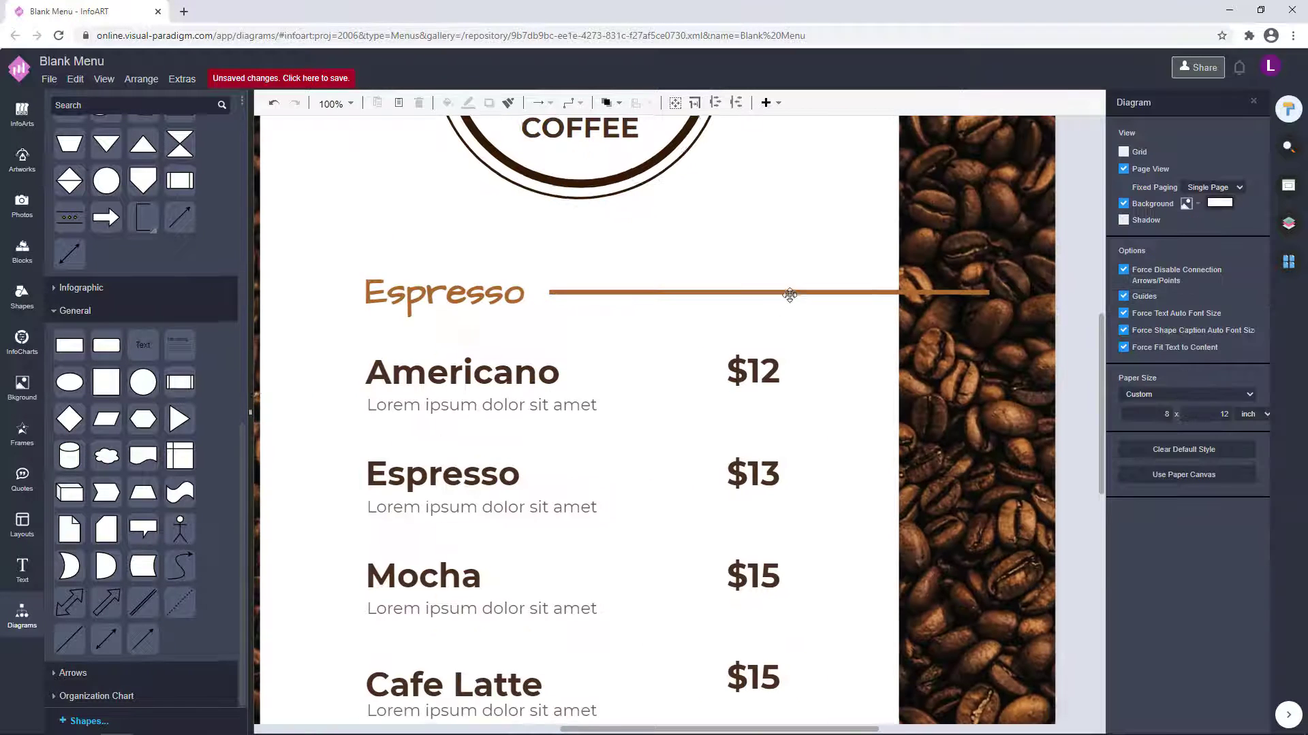
{"action": "left_click", "coordinate": [788, 295]}
{"action": "left_click_drag", "start_coordinate": [990, 294], "coordinate": [897, 293]}
{"action": "left_click", "coordinate": [1057, 297]}
Step: Copy the Espresso heading's line and place the duplicate beside the Iced heading, ending at the white panel's right edge
{"action": "scroll", "coordinate": [1058, 298], "scroll_direction": "down", "scroll_amount": 5}
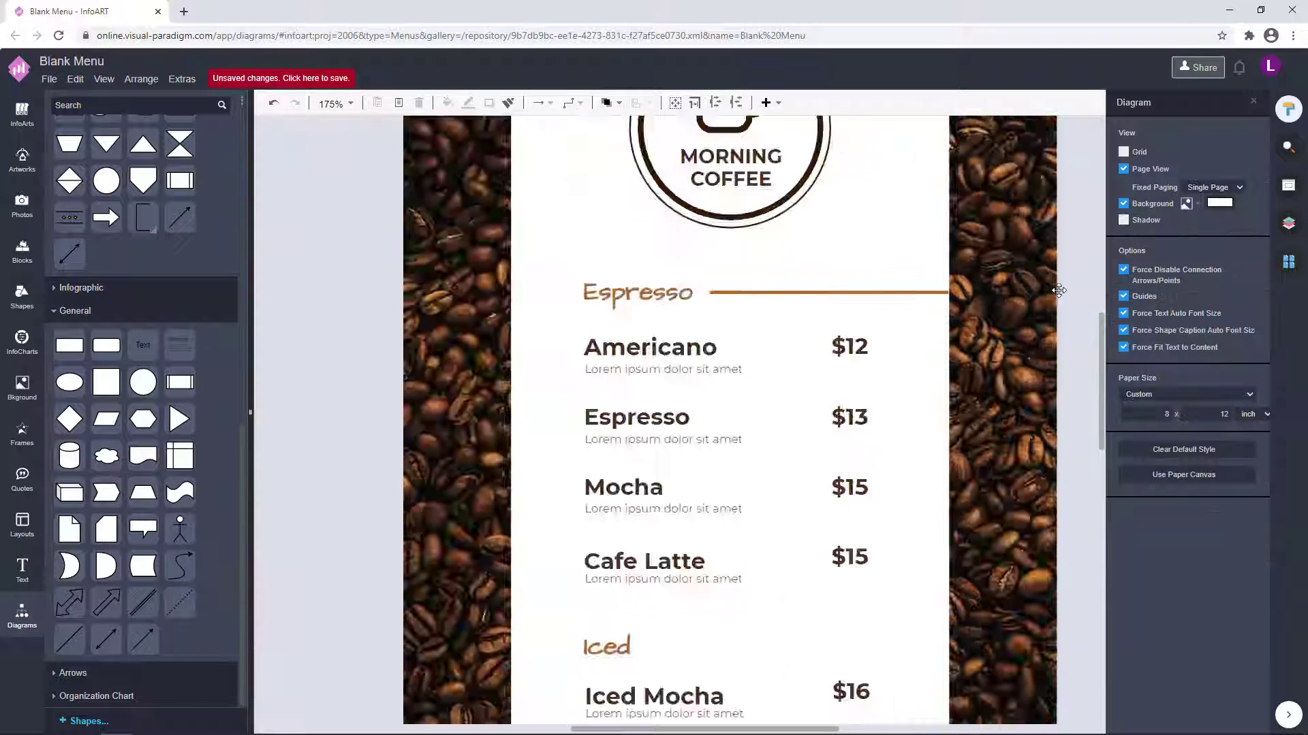
{"action": "scroll", "coordinate": [776, 280], "scroll_direction": "up", "scroll_amount": 2}
{"action": "left_click", "coordinate": [777, 275]}
{"action": "key", "text": "ctrl+c"}
{"action": "key", "text": "ctrl+v"}
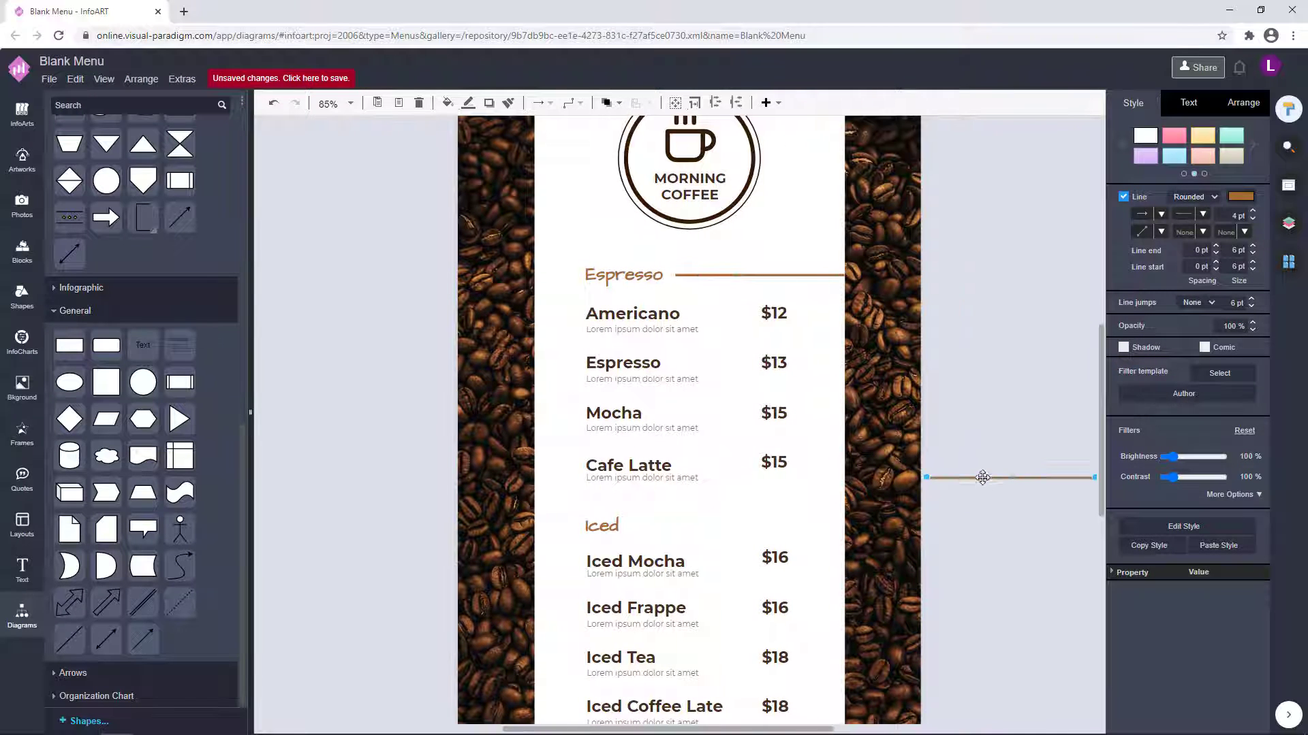
{"action": "left_click_drag", "start_coordinate": [979, 477], "coordinate": [729, 526]}
{"action": "left_click", "coordinate": [981, 537]}
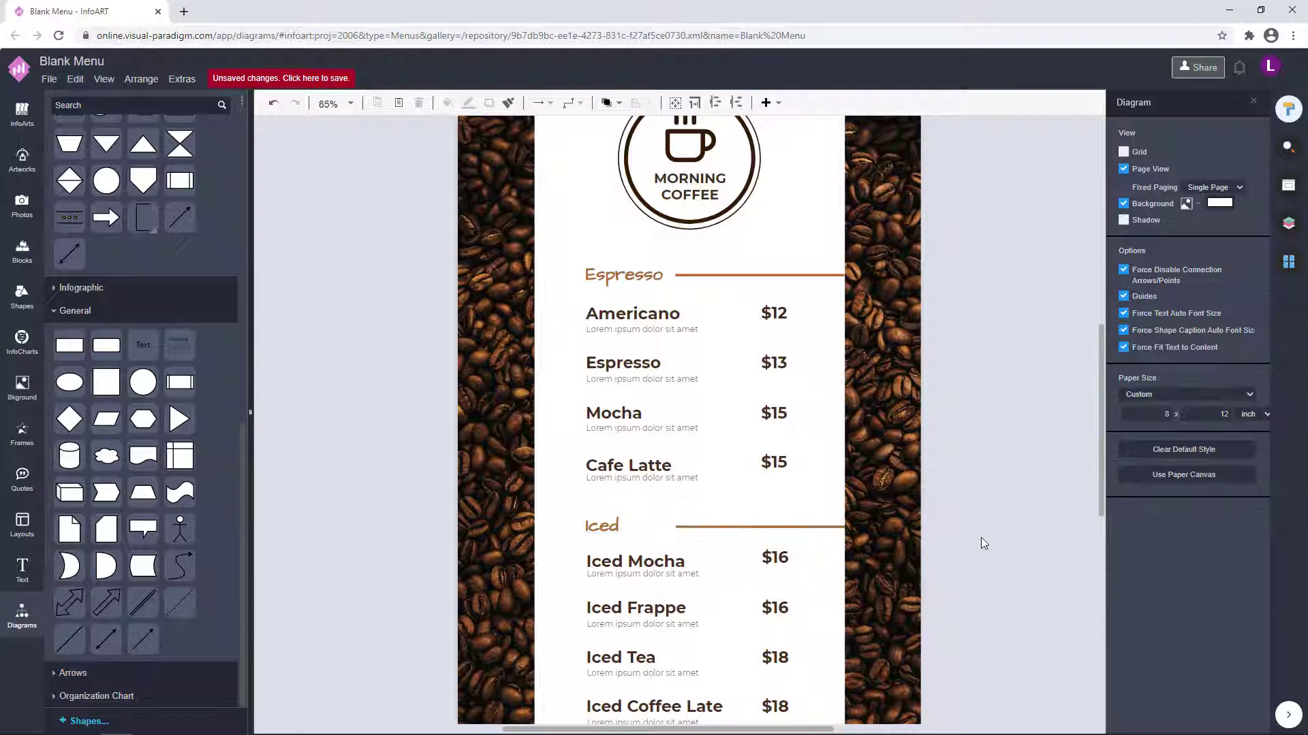
{"action": "scroll", "coordinate": [733, 581], "scroll_direction": "up", "scroll_amount": 4}
{"action": "left_click", "coordinate": [621, 478]}
{"action": "left_click", "coordinate": [810, 502]}
{"action": "left_click", "coordinate": [655, 473]}
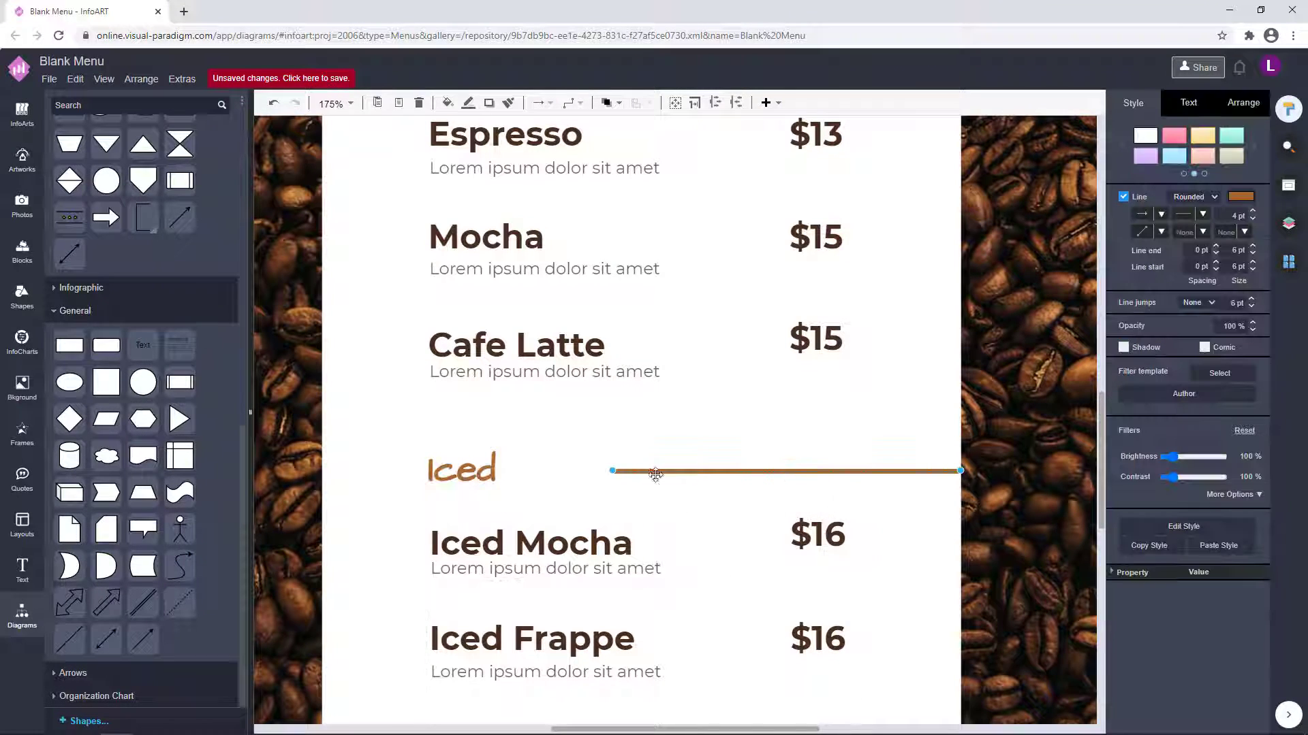
{"action": "left_click_drag", "start_coordinate": [613, 471], "coordinate": [654, 472]}
{"action": "key", "text": "ctrl+z"}
{"action": "key", "text": "ctrl+z"}
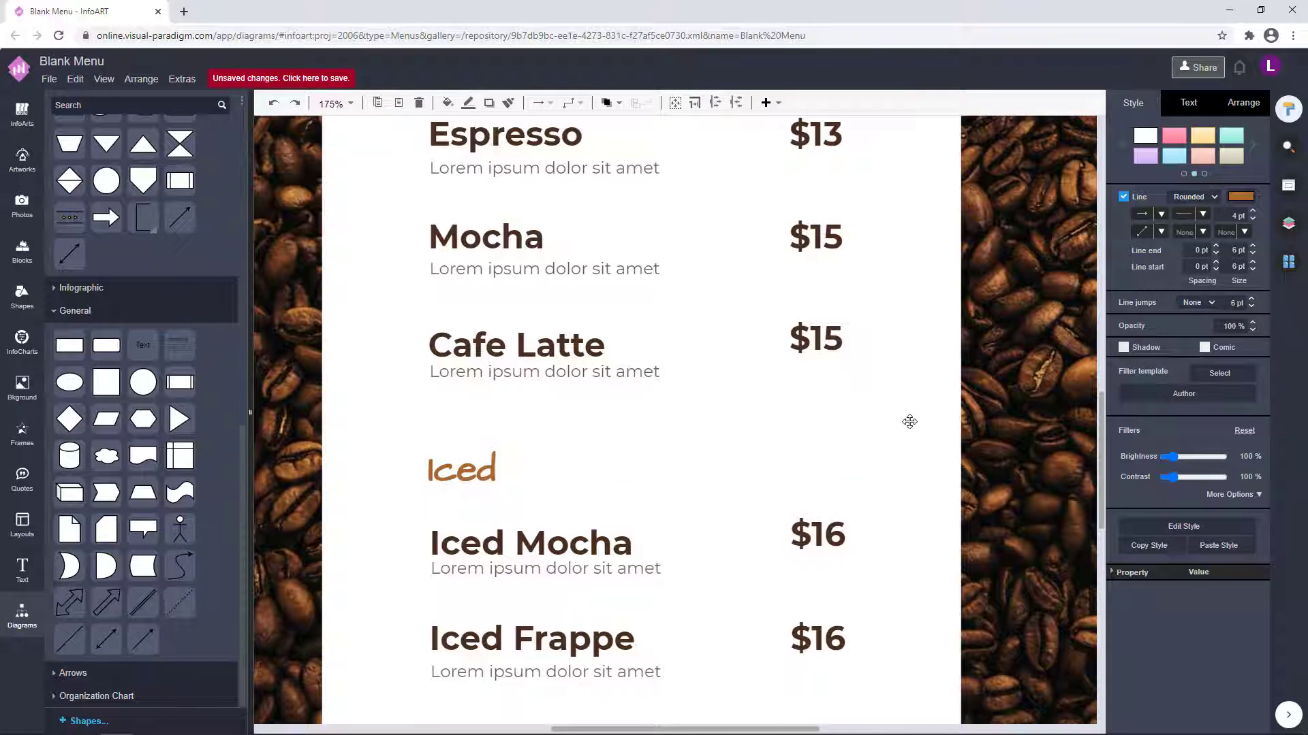
{"action": "left_click", "coordinate": [294, 102]}
Step: Move the Iced heading's line off the page, lengthen its left end, and place it back between the heading and the panel edge
{"action": "left_click_drag", "start_coordinate": [753, 471], "coordinate": [971, 469]}
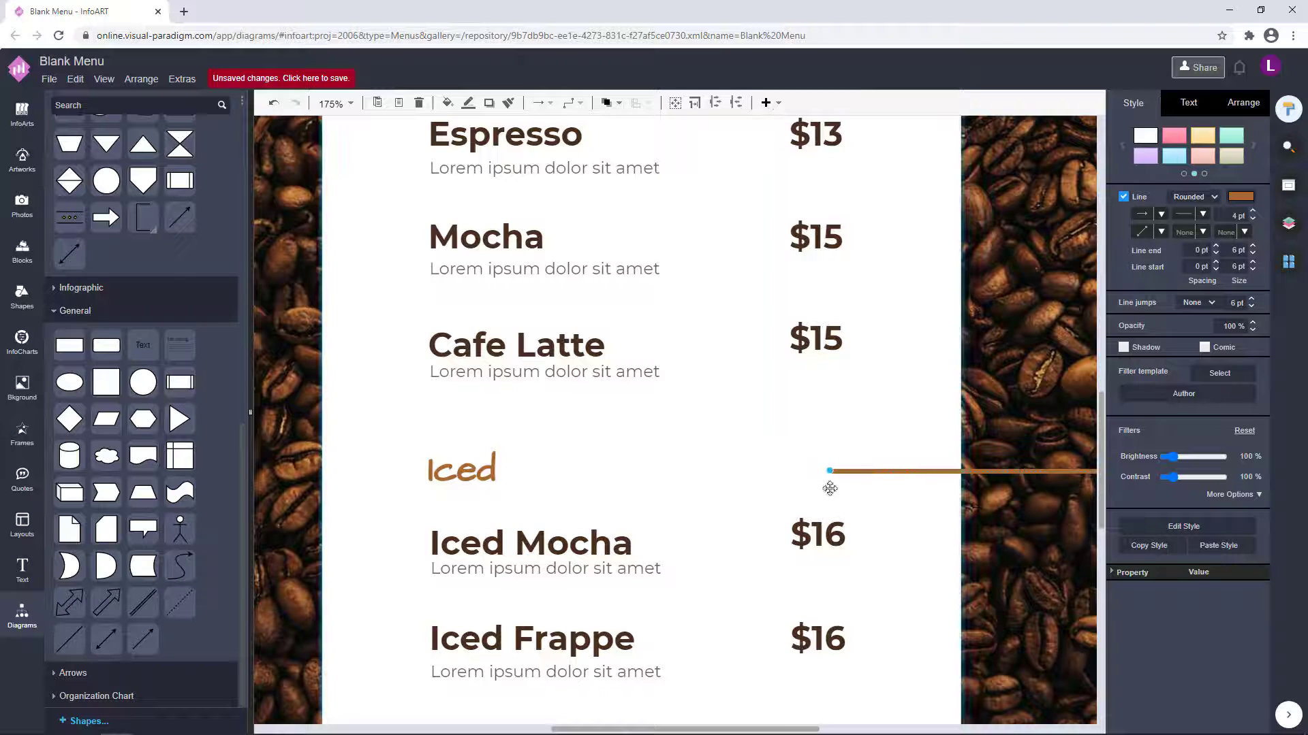
{"action": "scroll", "coordinate": [829, 488], "scroll_direction": "down", "scroll_amount": 3}
{"action": "left_click", "coordinate": [789, 444]}
{"action": "left_click_drag", "start_coordinate": [790, 444], "coordinate": [996, 446]}
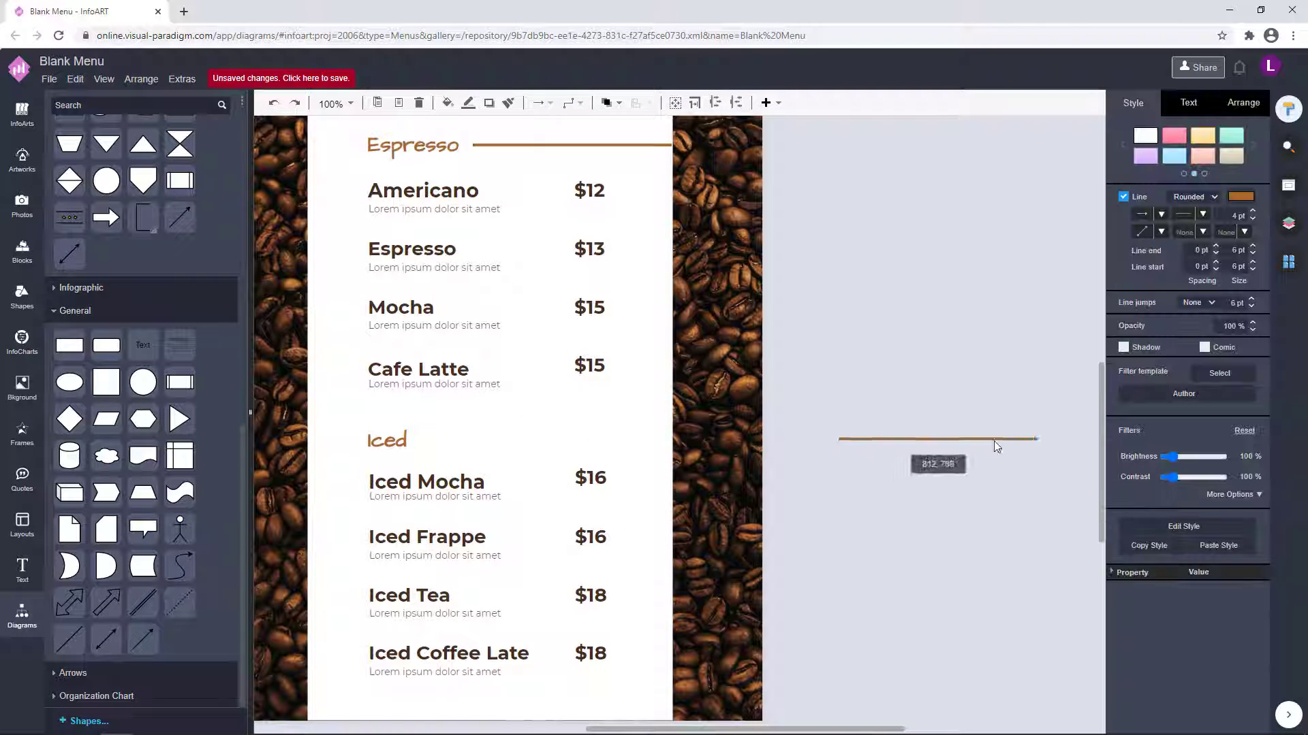
{"action": "left_click_drag", "start_coordinate": [817, 439], "coordinate": [770, 440]}
{"action": "left_click_drag", "start_coordinate": [919, 439], "coordinate": [481, 441]}
{"action": "left_click_drag", "start_coordinate": [848, 485], "coordinate": [884, 528]}
Step: Duplicate the line beside the Iced heading and place the copy in the empty area outside the page
{"action": "scroll", "coordinate": [977, 543], "scroll_direction": "down", "scroll_amount": 3}
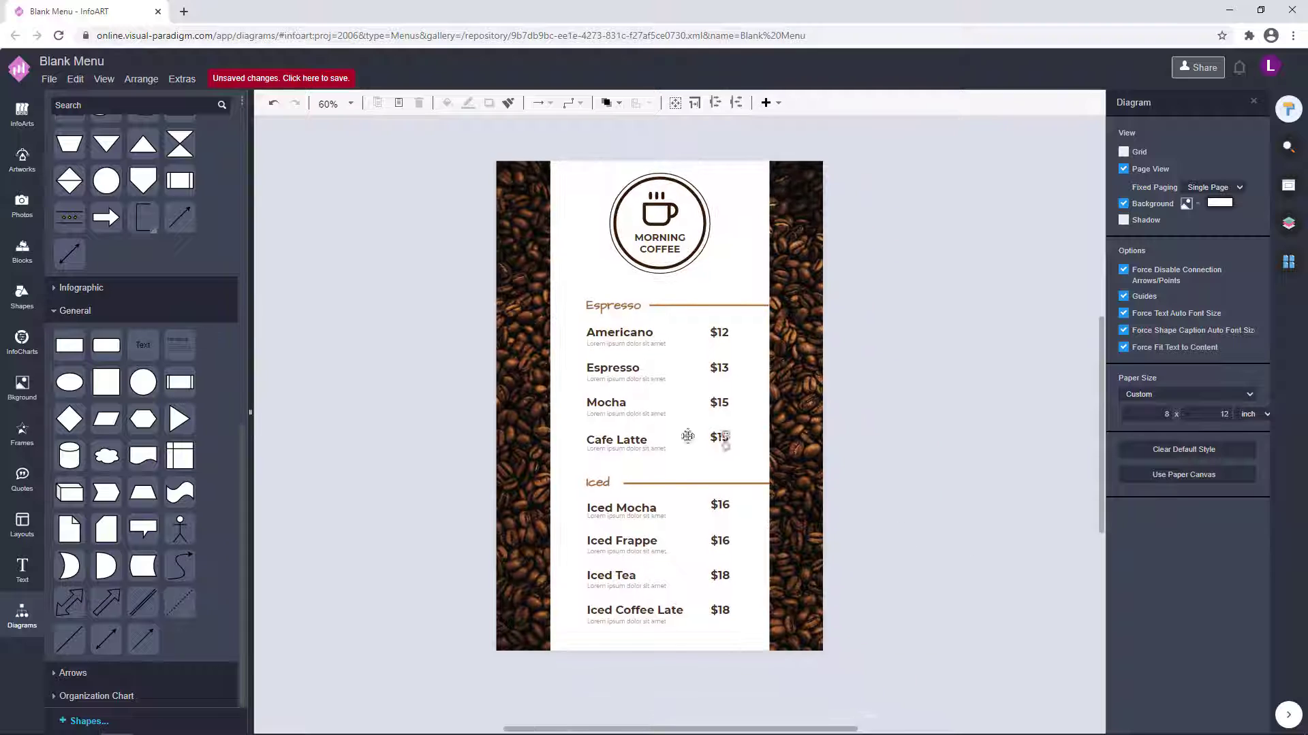
{"action": "scroll", "coordinate": [890, 450], "scroll_direction": "up", "scroll_amount": 3}
{"action": "left_click", "coordinate": [488, 508]}
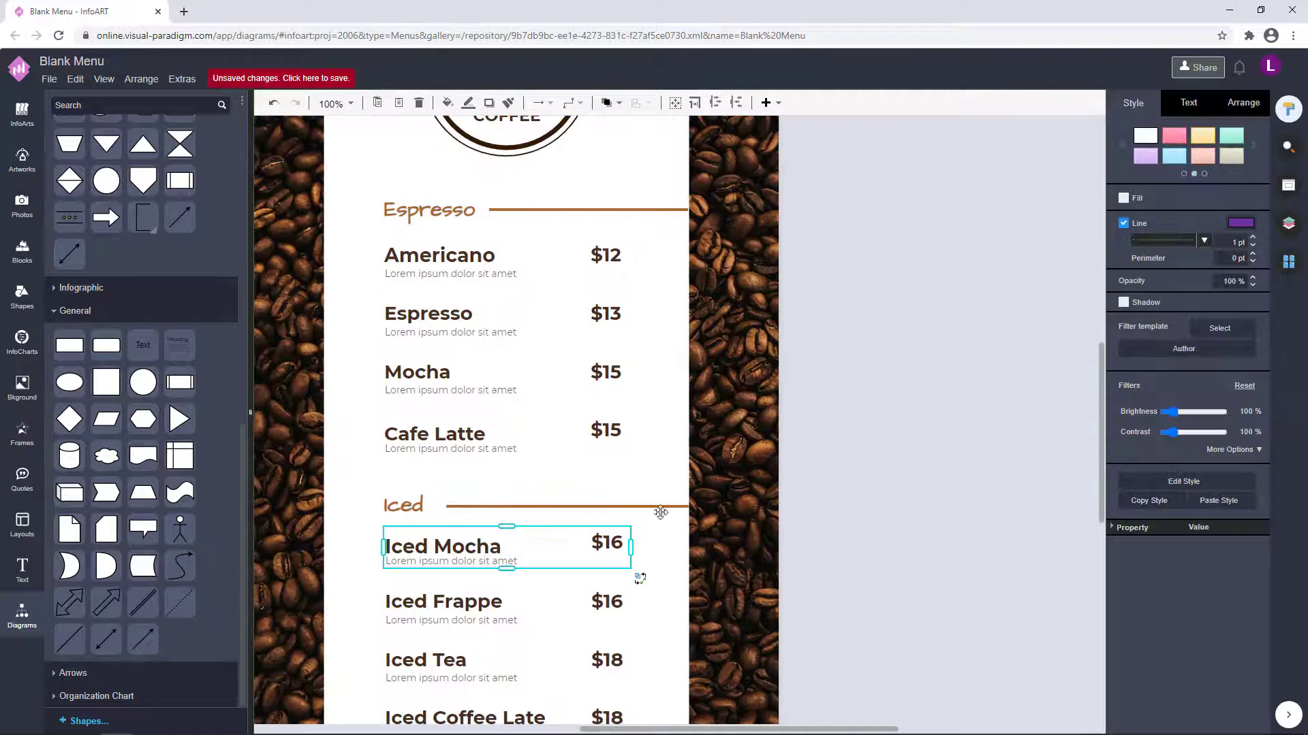
{"action": "left_click", "coordinate": [676, 508]}
{"action": "key", "text": "ctrl+c"}
{"action": "key", "text": "ctrl+v"}
{"action": "left_click_drag", "start_coordinate": [947, 721], "coordinate": [994, 388]}
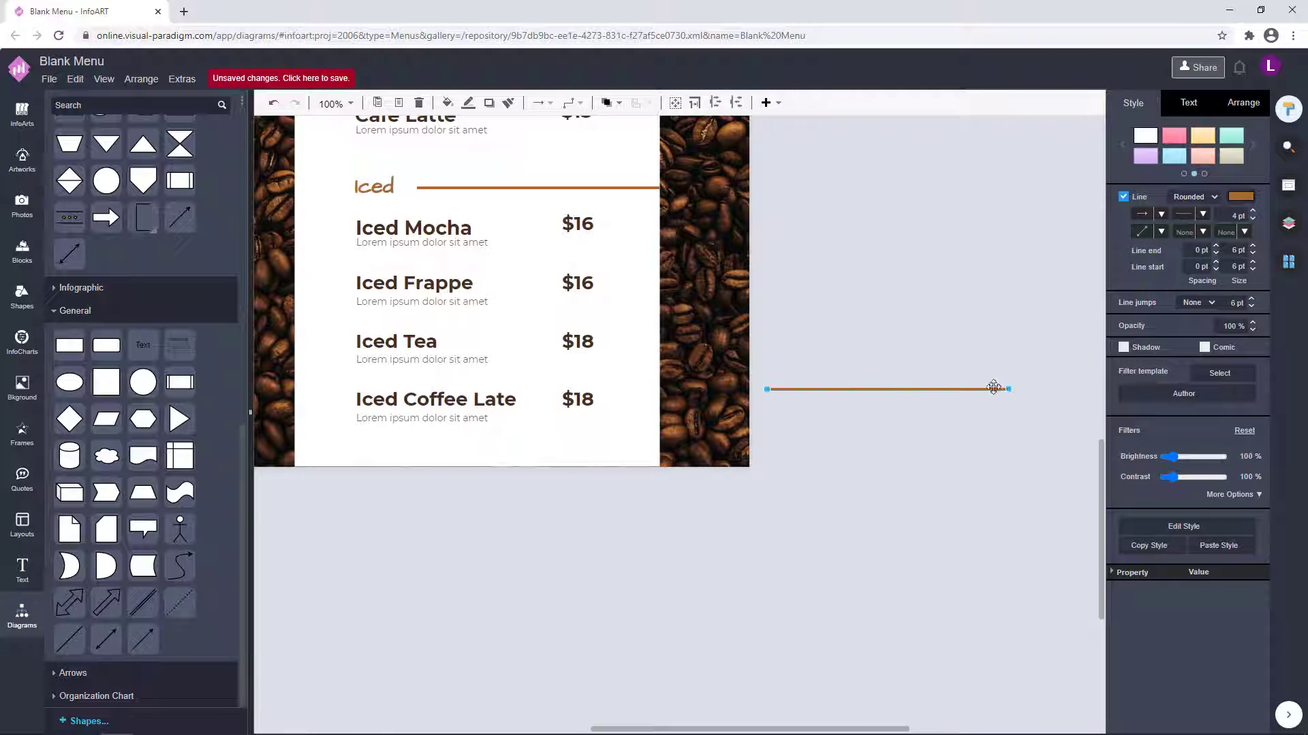
Step: Shorten the copied line and place it between the panel's left edge and the Iced heading
{"action": "left_click_drag", "start_coordinate": [860, 388], "coordinate": [818, 389]}
{"action": "left_click_drag", "start_coordinate": [793, 437], "coordinate": [854, 545]}
{"action": "left_click_drag", "start_coordinate": [860, 497], "coordinate": [975, 338]}
{"action": "left_click", "coordinate": [968, 381]}
{"action": "left_click_drag", "start_coordinate": [964, 338], "coordinate": [382, 295]}
{"action": "left_click_drag", "start_coordinate": [862, 286], "coordinate": [953, 588]}
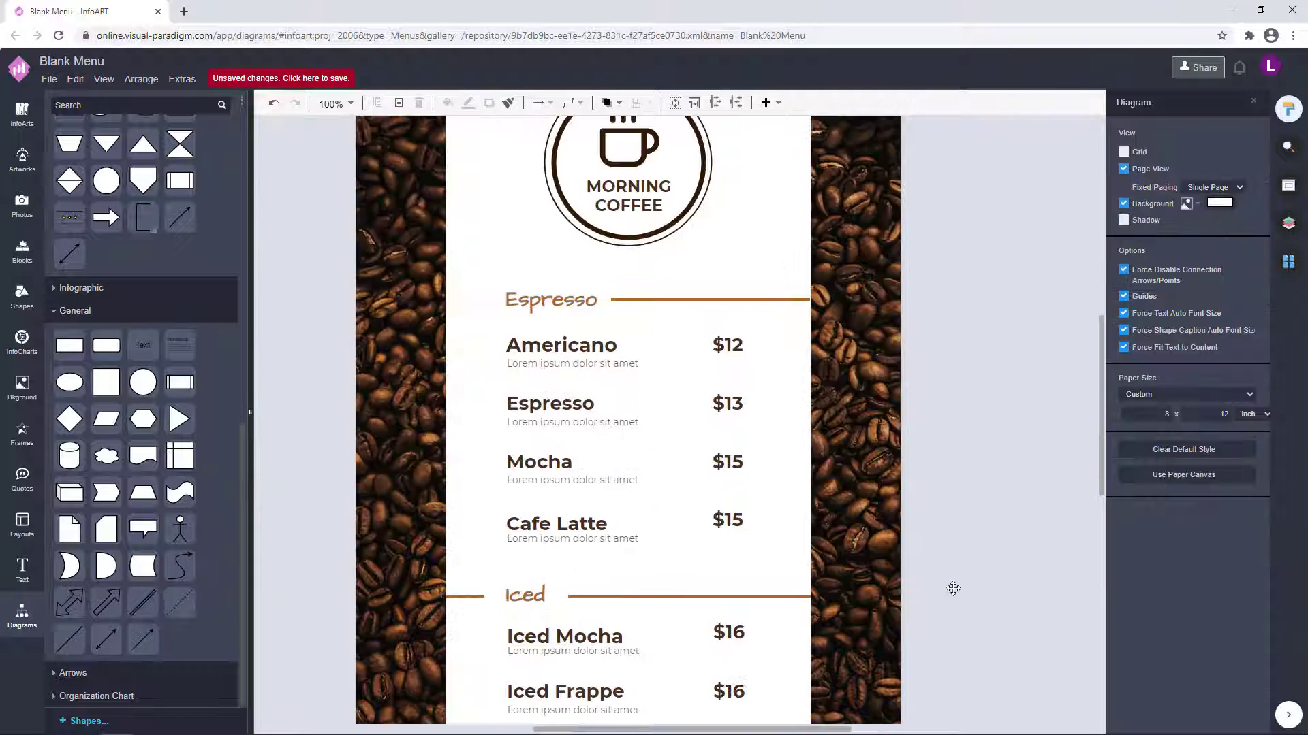
Step: Copy the short line from before the Iced heading to the same spot before the Espresso heading
{"action": "left_click_drag", "start_coordinate": [472, 597], "coordinate": [473, 302]}
{"action": "left_click", "coordinate": [949, 446]}
{"action": "scroll", "coordinate": [951, 475], "scroll_direction": "down", "scroll_amount": 2}
{"action": "left_click_drag", "start_coordinate": [953, 480], "coordinate": [880, 450]}
{"action": "left_click", "coordinate": [543, 325]}
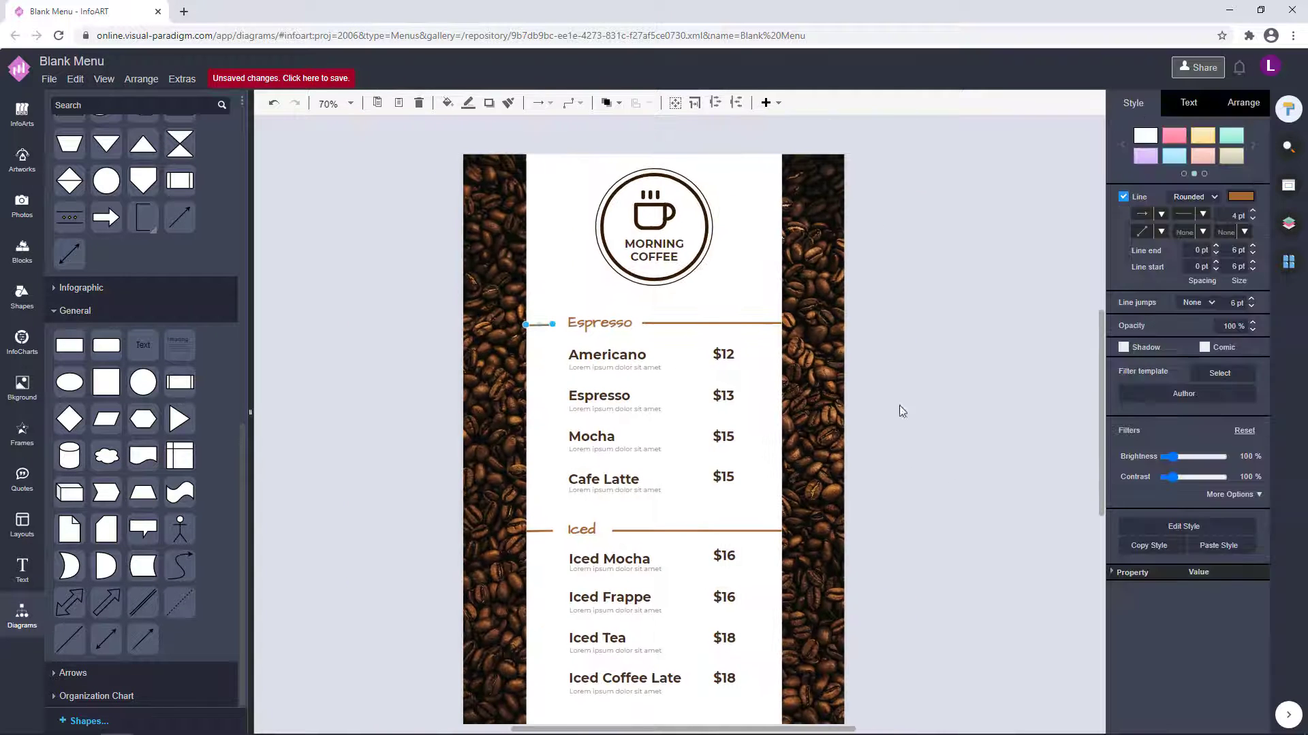
{"action": "left_click", "coordinate": [901, 410]}
{"action": "scroll", "coordinate": [879, 436], "scroll_direction": "down", "scroll_amount": 1}
{"action": "left_click", "coordinate": [564, 295]}
{"action": "left_click", "coordinate": [1197, 111]}
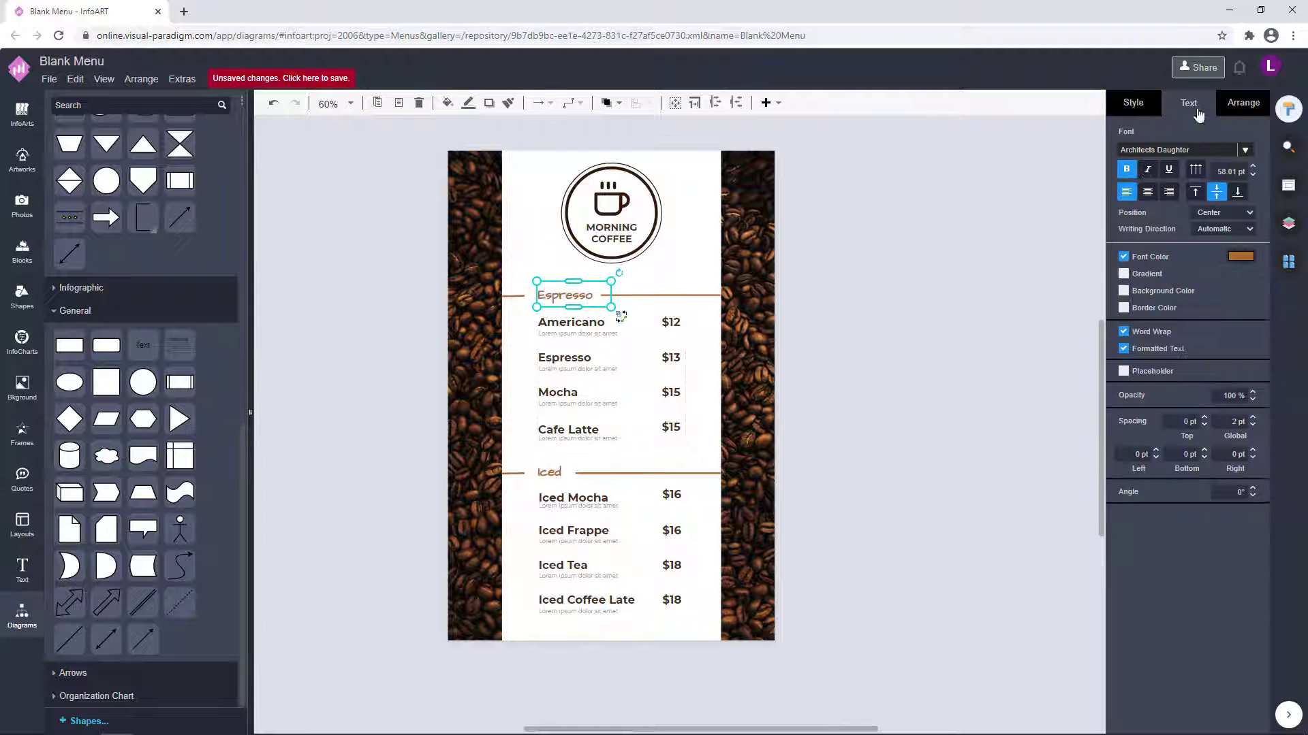
{"action": "left_click", "coordinate": [885, 280]}
{"action": "scroll", "coordinate": [936, 326], "scroll_direction": "up", "scroll_amount": 1}
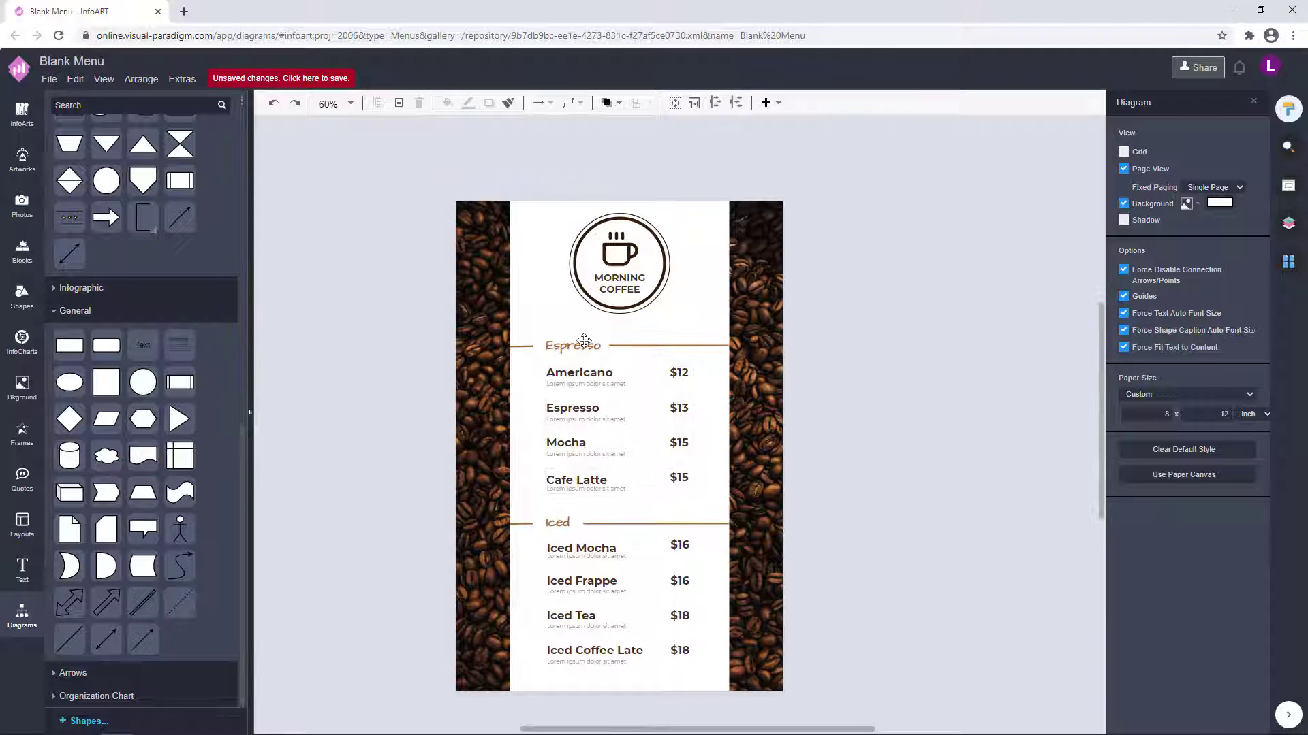
Step: Nudge the Iced drinks table, its heading and the long line beside it slightly down the page
{"action": "scroll", "coordinate": [940, 345], "scroll_direction": "down", "scroll_amount": 1}
{"action": "left_click", "coordinate": [547, 532]}
{"action": "key", "text": "Down"}
{"action": "key", "text": "Down"}
{"action": "key", "text": "Down"}
{"action": "key", "text": "Down"}
{"action": "key", "text": "Down"}
{"action": "key", "text": "Down"}
{"action": "key", "text": "Down"}
{"action": "key", "text": "Down"}
{"action": "key", "text": "Down"}
{"action": "key", "text": "Down"}
{"action": "key", "text": "Down"}
{"action": "key", "text": "Down"}
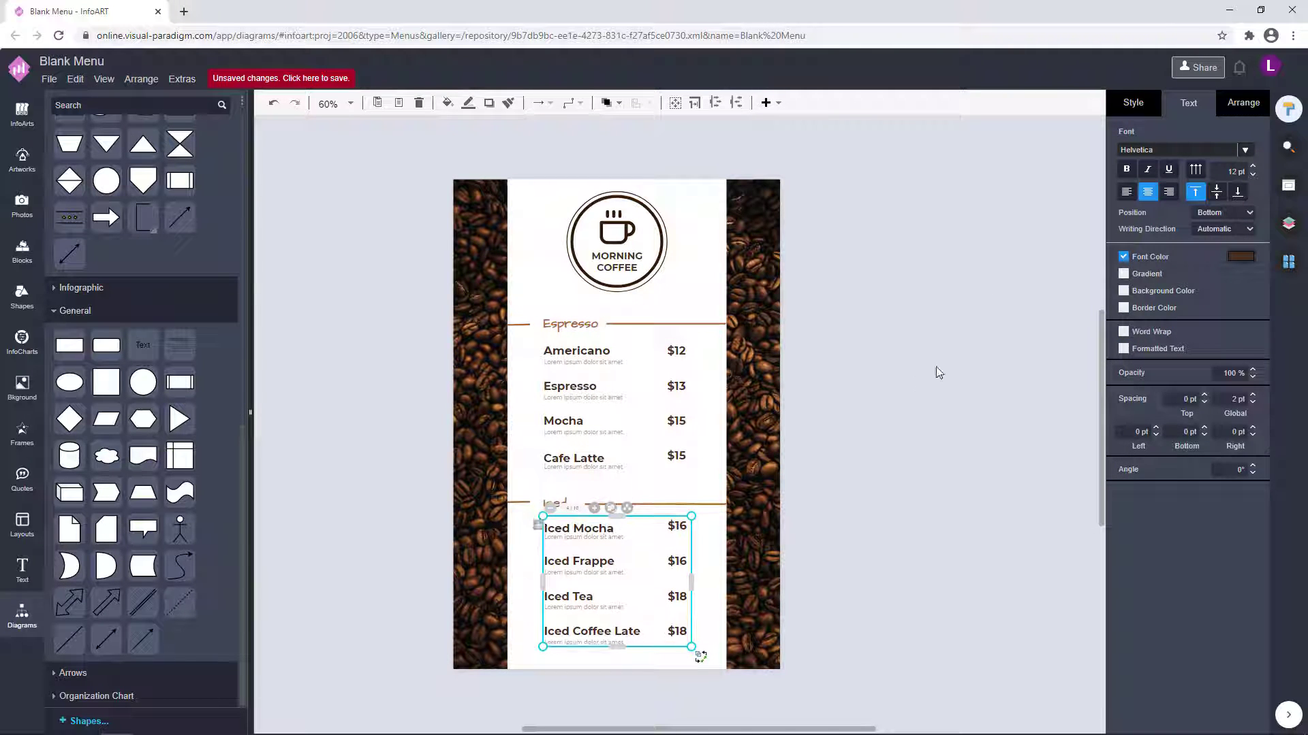
{"action": "left_click", "coordinate": [936, 369]}
Step: Nudge the Espresso drinks table slightly down to widen the gap below its heading
{"action": "left_click", "coordinate": [551, 354]}
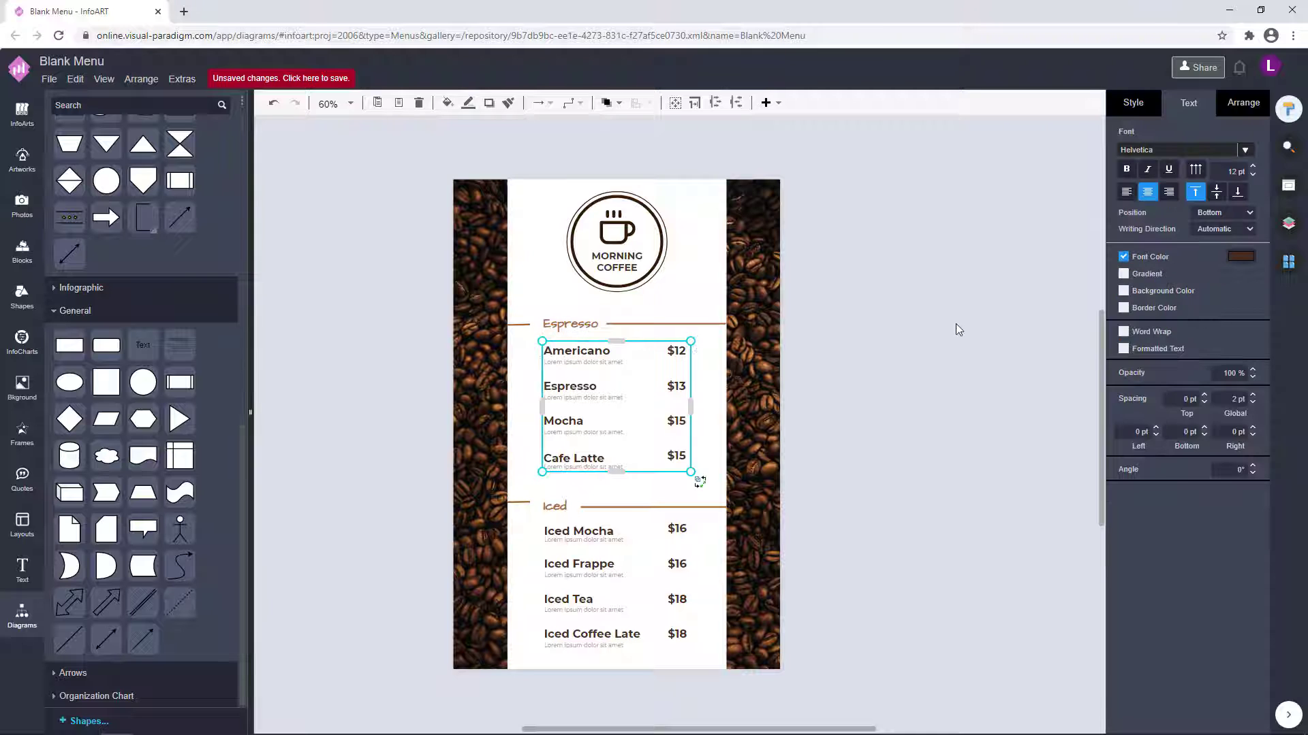
{"action": "key", "text": "Down"}
{"action": "key", "text": "Down"}
{"action": "key", "text": "Down"}
{"action": "key", "text": "Down"}
{"action": "key", "text": "Down"}
{"action": "key", "text": "Down"}
{"action": "key", "text": "Down"}
{"action": "key", "text": "Down"}
{"action": "key", "text": "Down"}
{"action": "key", "text": "Down"}
{"action": "left_click", "coordinate": [830, 382]}
Step: Move the short line before the Iced heading down so it is level with the long line after it
{"action": "scroll", "coordinate": [530, 545], "scroll_direction": "up", "scroll_amount": 4}
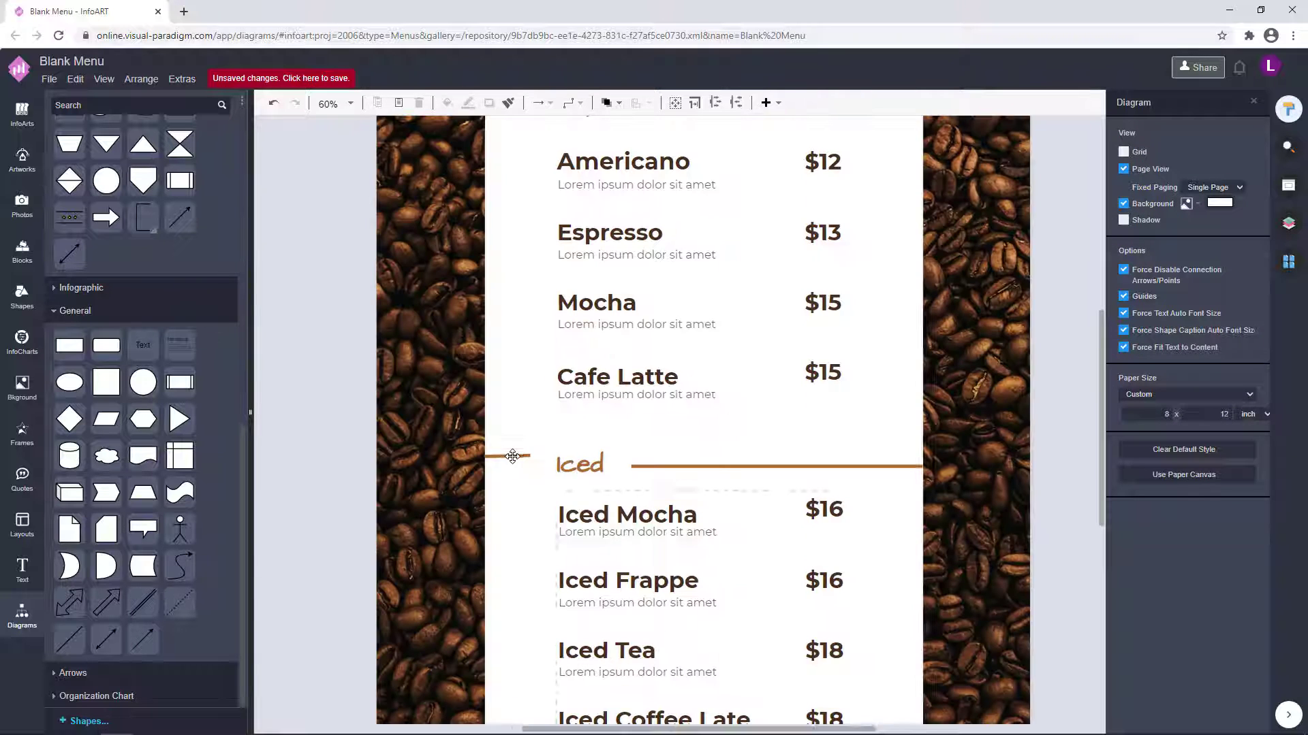
{"action": "left_click_drag", "start_coordinate": [520, 457], "coordinate": [520, 467]}
{"action": "left_click", "coordinate": [348, 478]}
{"action": "scroll", "coordinate": [347, 478], "scroll_direction": "down", "scroll_amount": 5}
{"action": "left_click_drag", "start_coordinate": [739, 462], "coordinate": [805, 461]}
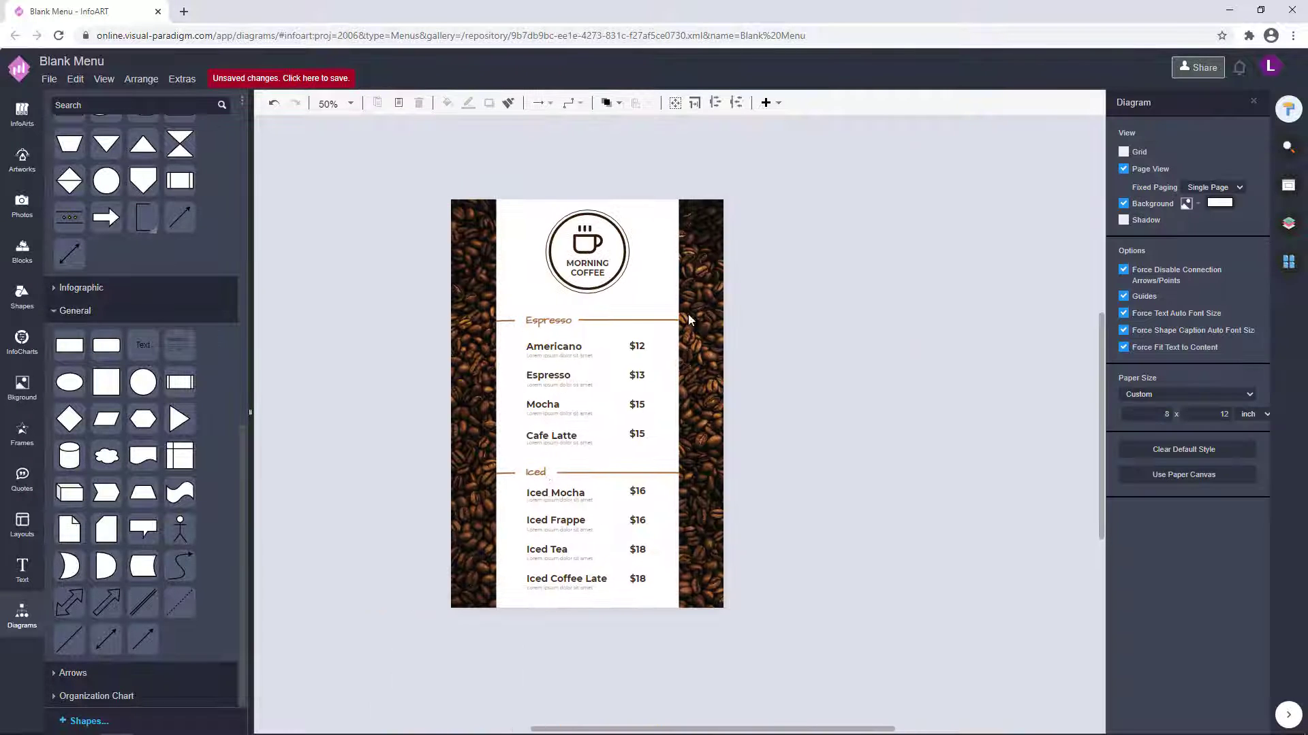
Step: Move the Iced drinks table slightly farther down the white panel
{"action": "left_click_drag", "start_coordinate": [526, 495], "coordinate": [523, 502]}
{"action": "left_click", "coordinate": [958, 496]}
{"action": "scroll", "coordinate": [499, 531], "scroll_direction": "up", "scroll_amount": 4}
{"action": "left_click", "coordinate": [544, 449]}
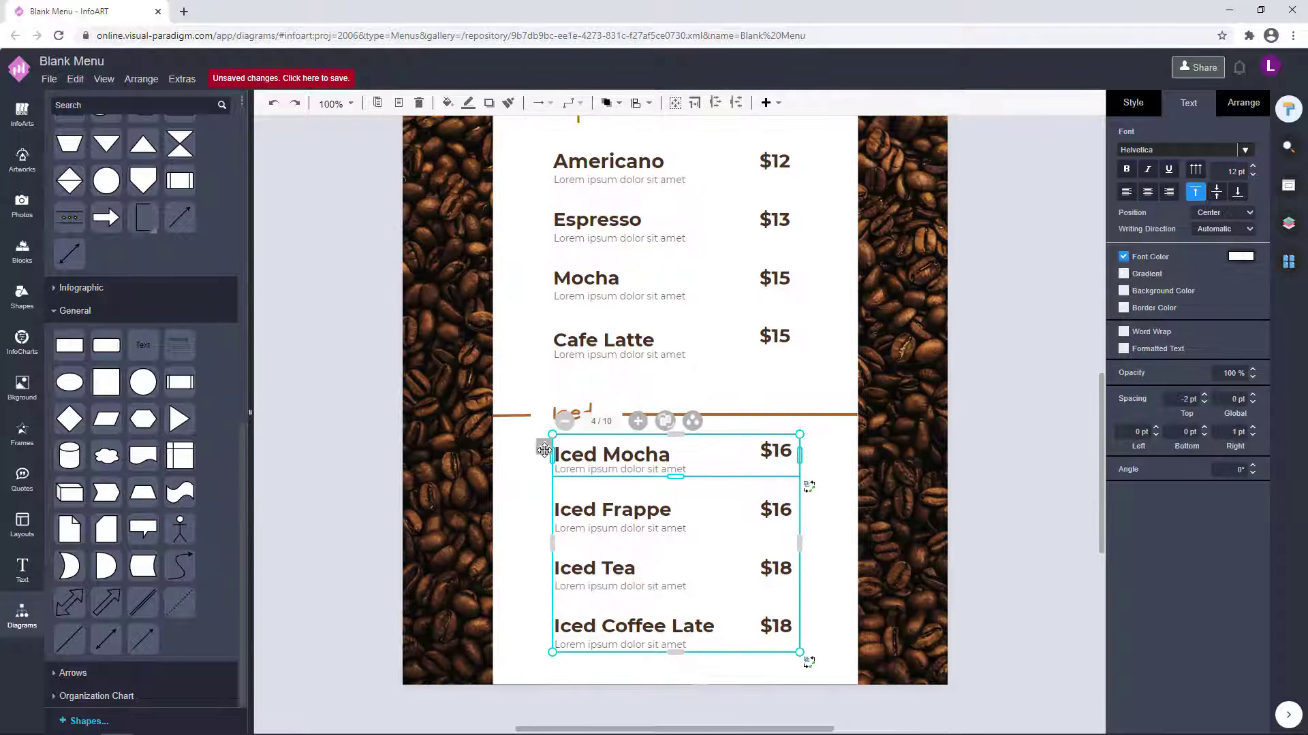
{"action": "left_click", "coordinate": [998, 452]}
{"action": "left_click", "coordinate": [542, 448]}
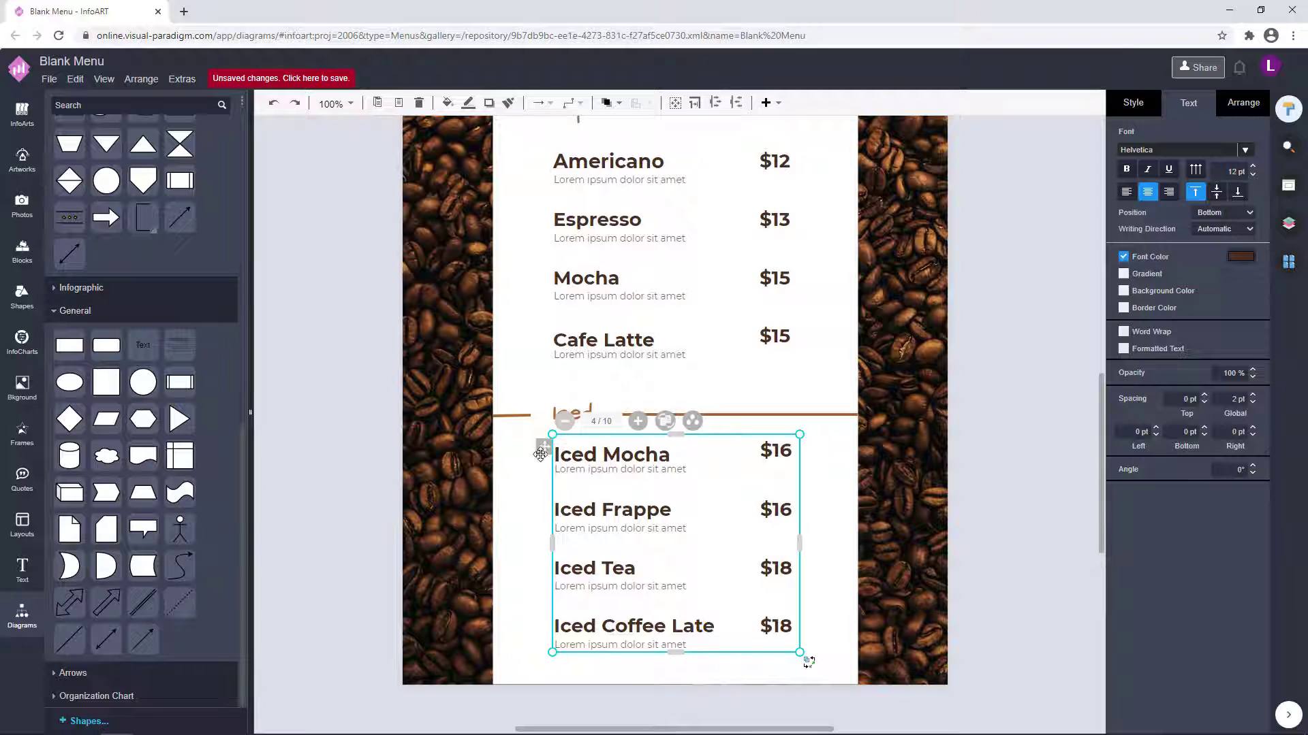
{"action": "left_click_drag", "start_coordinate": [540, 454], "coordinate": [540, 464]}
{"action": "left_click", "coordinate": [1007, 429]}
Step: Move the Iced heading and its long line up together so they are level with the short line
{"action": "left_click", "coordinate": [582, 413]}
{"action": "left_click", "coordinate": [580, 410]}
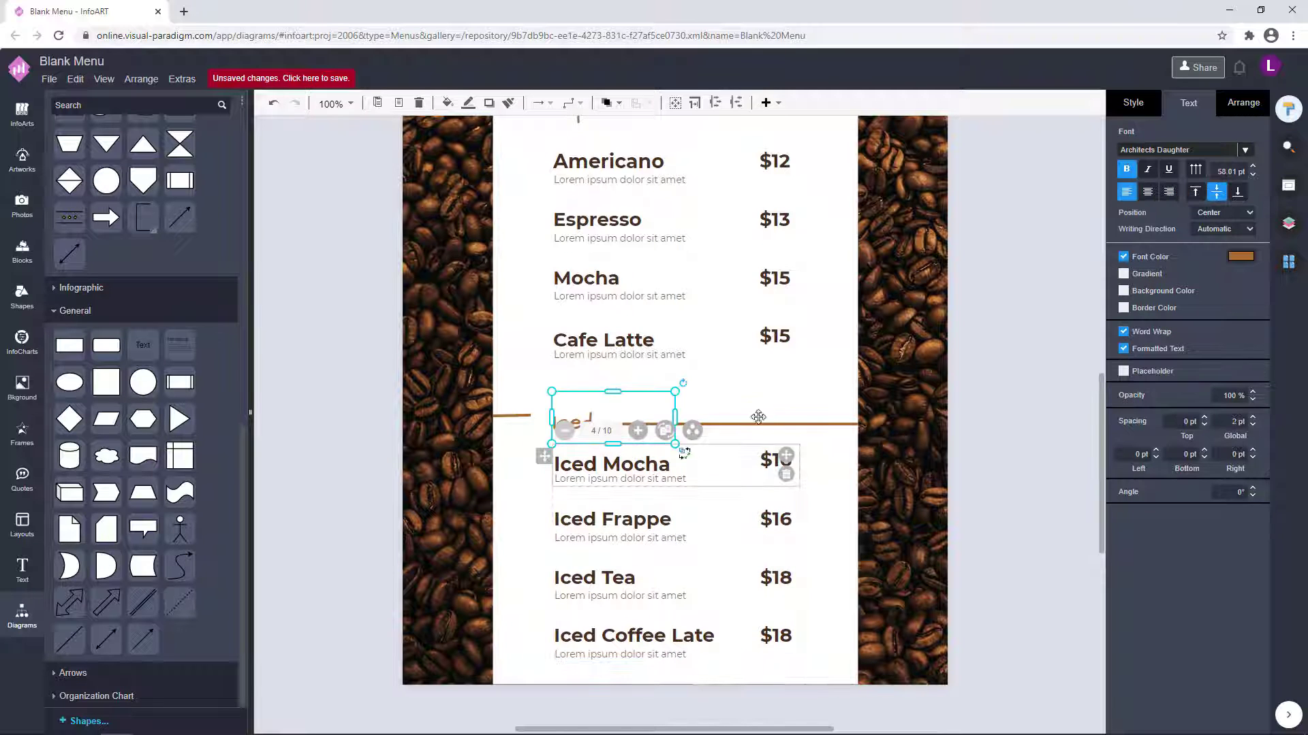
{"action": "left_click", "coordinate": [756, 424], "text": "shift"}
{"action": "left_click_drag", "start_coordinate": [755, 423], "coordinate": [753, 414]}
{"action": "left_click", "coordinate": [1038, 474]}
Step: Select both sections' headings, lines and drinks tables and move them slightly up together
{"action": "scroll", "coordinate": [1036, 476], "scroll_direction": "down", "scroll_amount": 3}
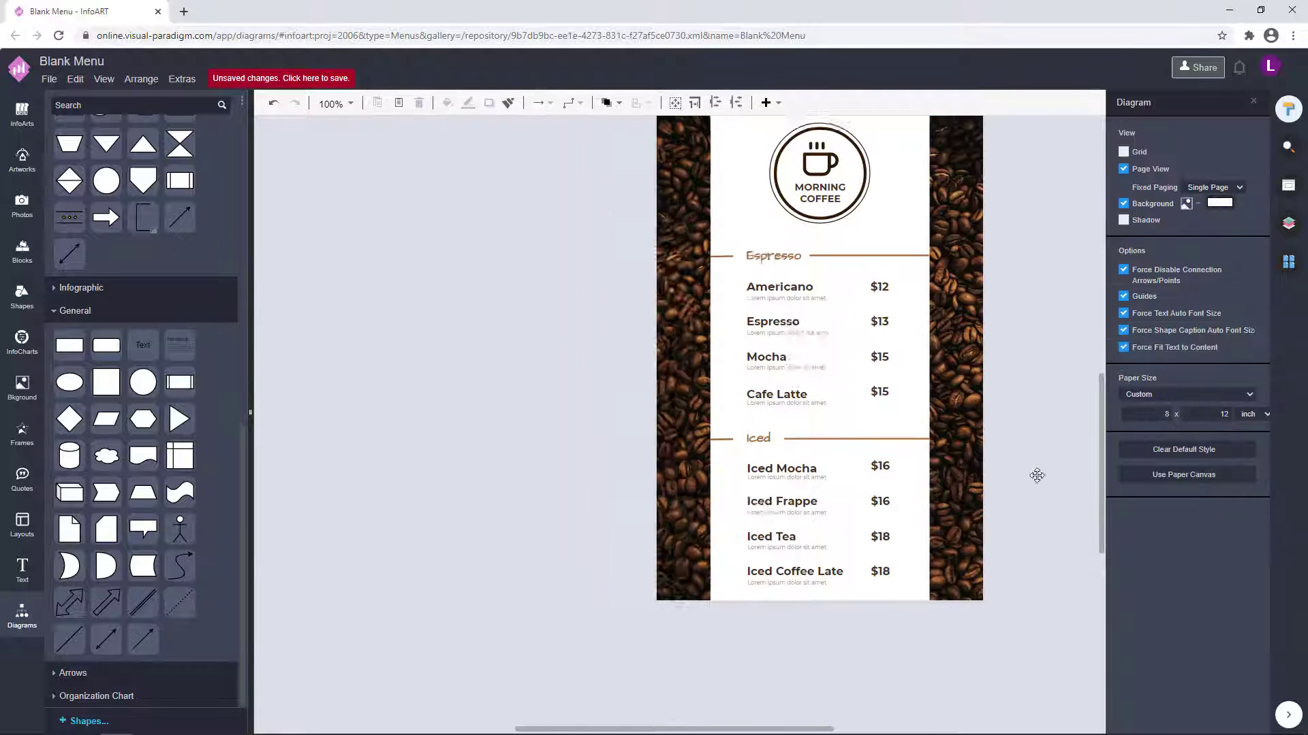
{"action": "scroll", "coordinate": [1036, 475], "scroll_direction": "down", "scroll_amount": 3}
{"action": "left_click", "coordinate": [578, 340]}
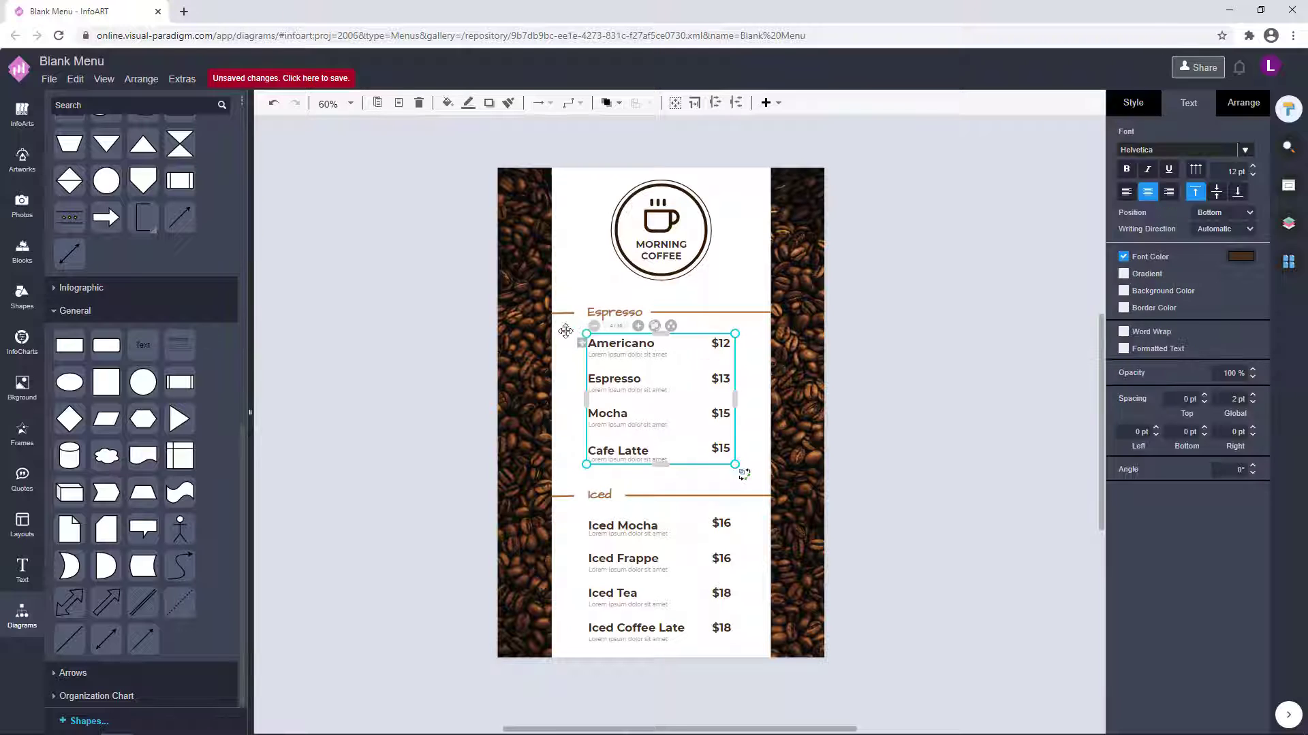
{"action": "left_click", "coordinate": [1060, 374]}
{"action": "left_click_drag", "start_coordinate": [804, 698], "coordinate": [516, 285]}
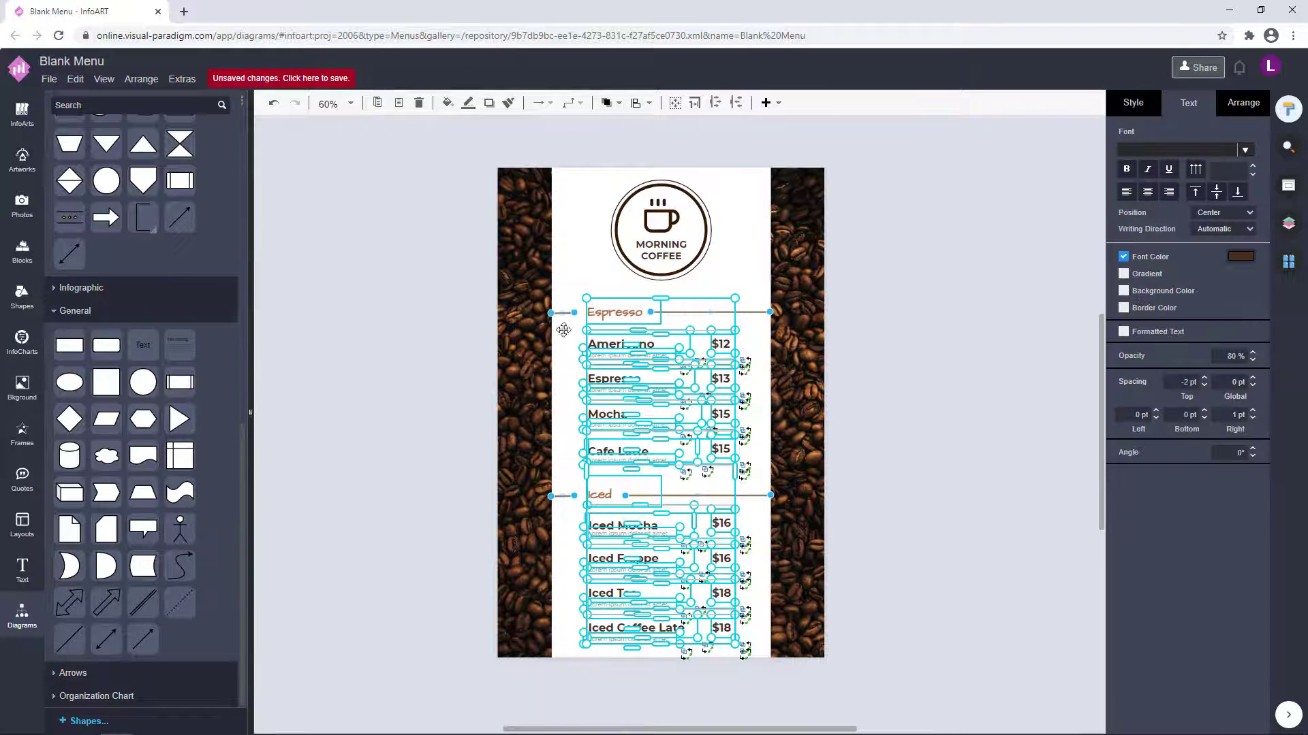
{"action": "left_click_drag", "start_coordinate": [609, 315], "coordinate": [608, 309]}
{"action": "left_click", "coordinate": [949, 377]}
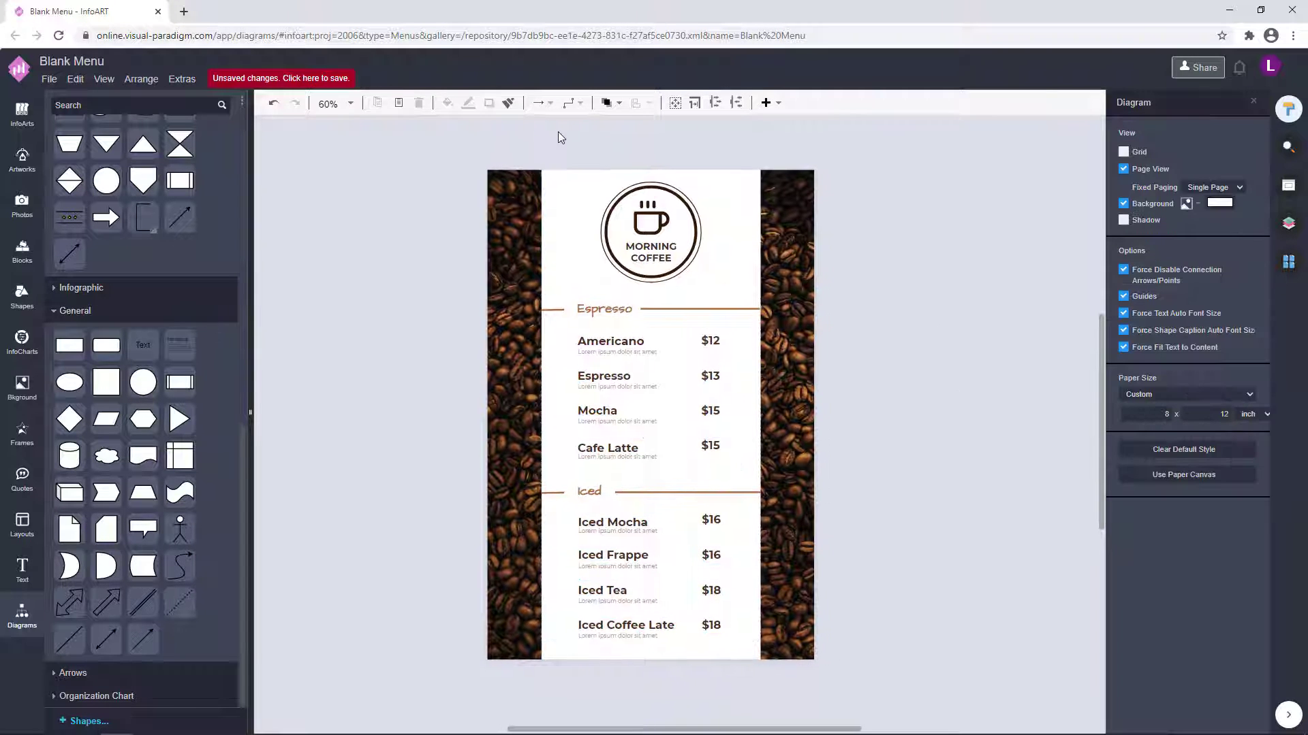
Step: Select the whole Morning Coffee logo, shrink it slightly and keep it centered near the panel's upper edge
{"action": "left_click", "coordinate": [670, 251]}
{"action": "left_click", "coordinate": [892, 272]}
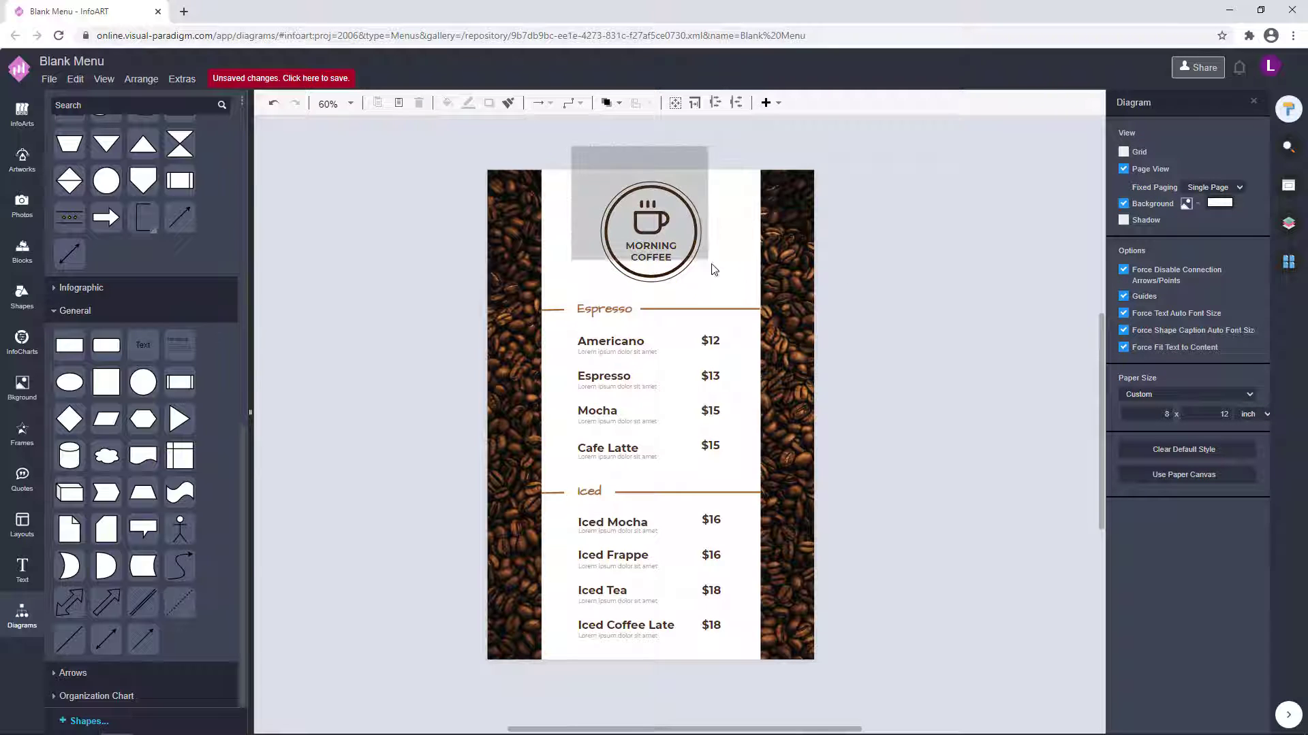
{"action": "left_click", "coordinate": [651, 232]}
{"action": "left_click_drag", "start_coordinate": [700, 281], "coordinate": [699, 286]}
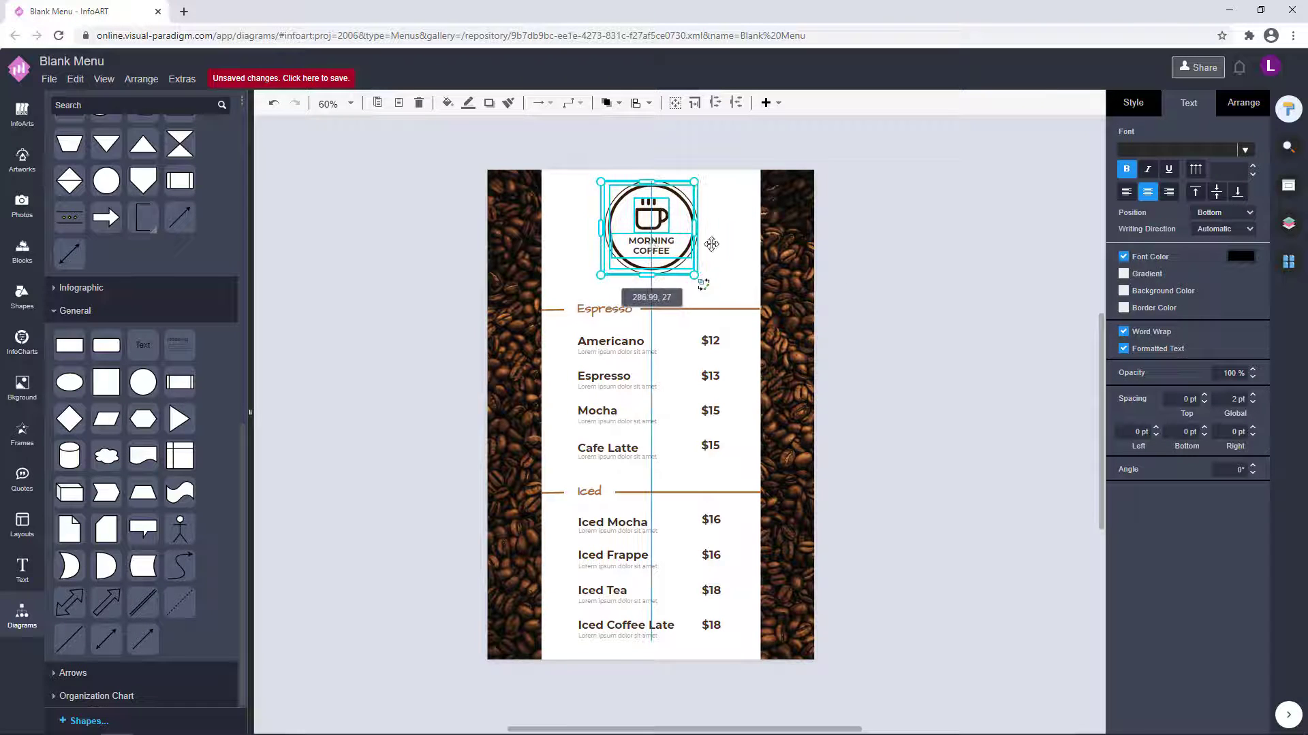
{"action": "left_click", "coordinate": [820, 246]}
{"action": "left_click_drag", "start_coordinate": [934, 287], "coordinate": [976, 307]}
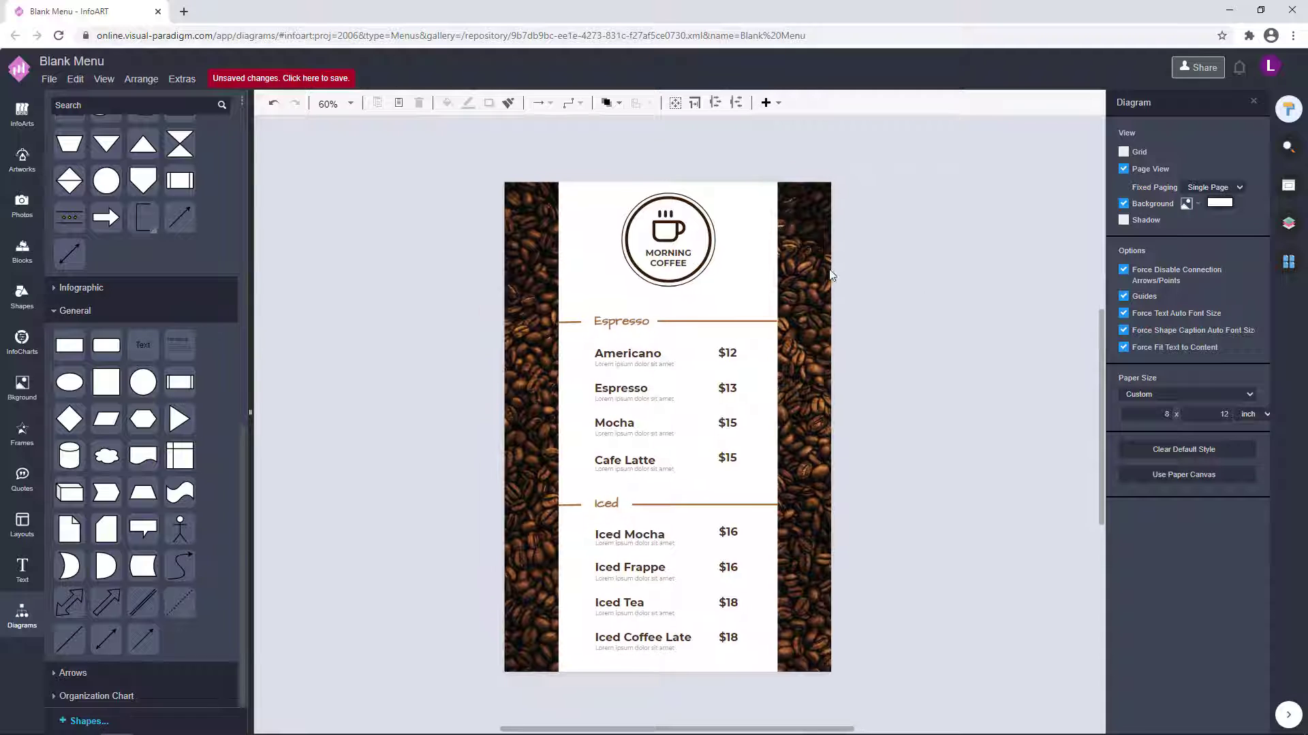
{"action": "left_click_drag", "start_coordinate": [970, 352], "coordinate": [928, 327]}
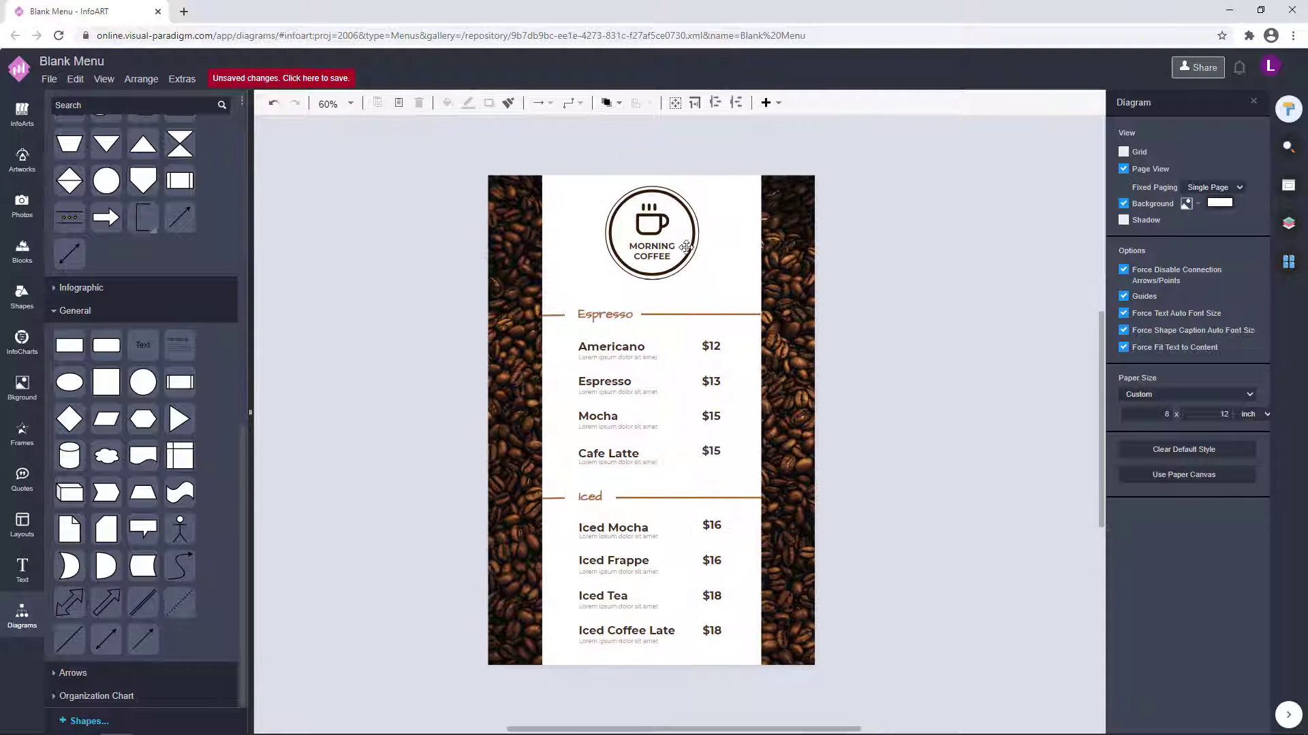
Step: Color the thin outer ring of the logo orange-brown like the section headings
{"action": "left_click", "coordinate": [696, 227]}
{"action": "left_click", "coordinate": [975, 181]}
{"action": "scroll", "coordinate": [663, 273], "scroll_direction": "up", "scroll_amount": 2}
{"action": "left_click", "coordinate": [707, 244]}
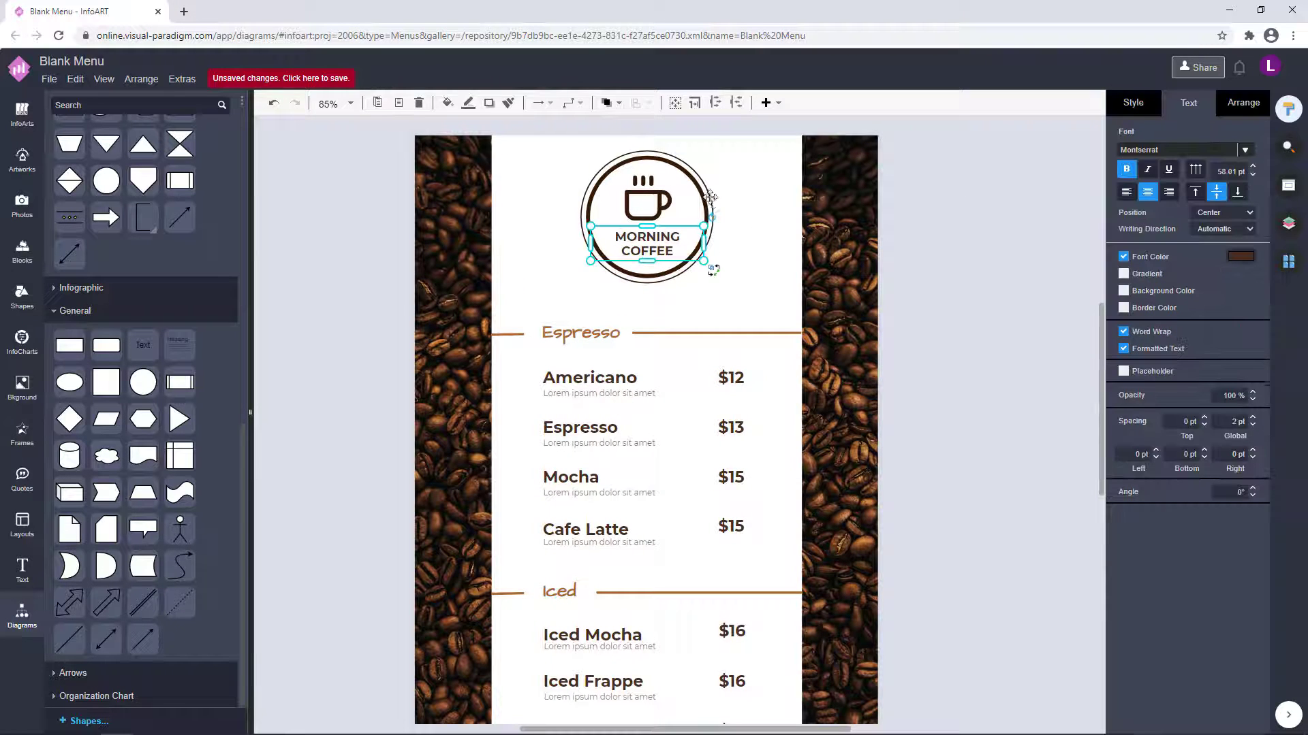
{"action": "left_click", "coordinate": [711, 199]}
{"action": "left_click", "coordinate": [1118, 111]}
{"action": "left_click", "coordinate": [1227, 252]}
{"action": "left_click", "coordinate": [1146, 356]}
{"action": "left_click", "coordinate": [1260, 533]}
{"action": "left_click", "coordinate": [1000, 353]}
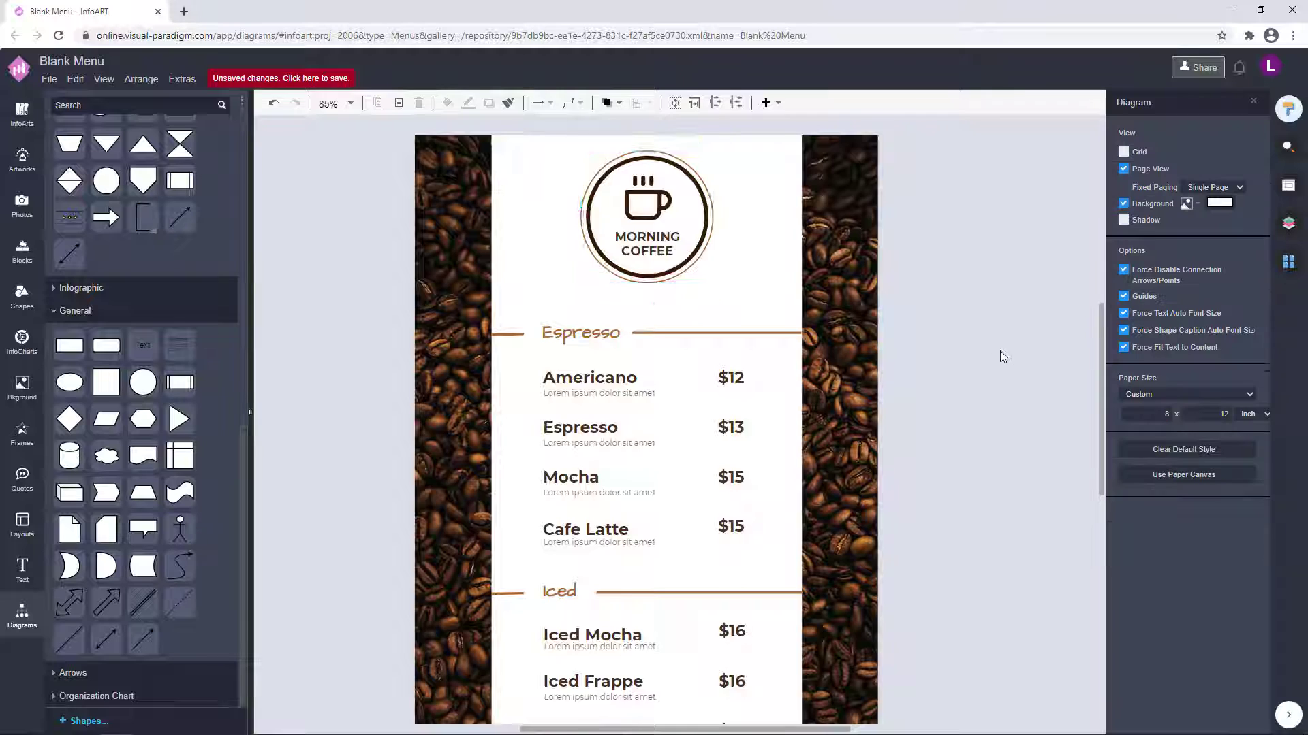
{"action": "scroll", "coordinate": [1006, 361], "scroll_direction": "down", "scroll_amount": 1}
{"action": "left_click_drag", "start_coordinate": [1008, 363], "coordinate": [903, 334]}
{"action": "scroll", "coordinate": [941, 294], "scroll_direction": "down", "scroll_amount": 2}
{"action": "left_click_drag", "start_coordinate": [597, 167], "coordinate": [781, 316]}
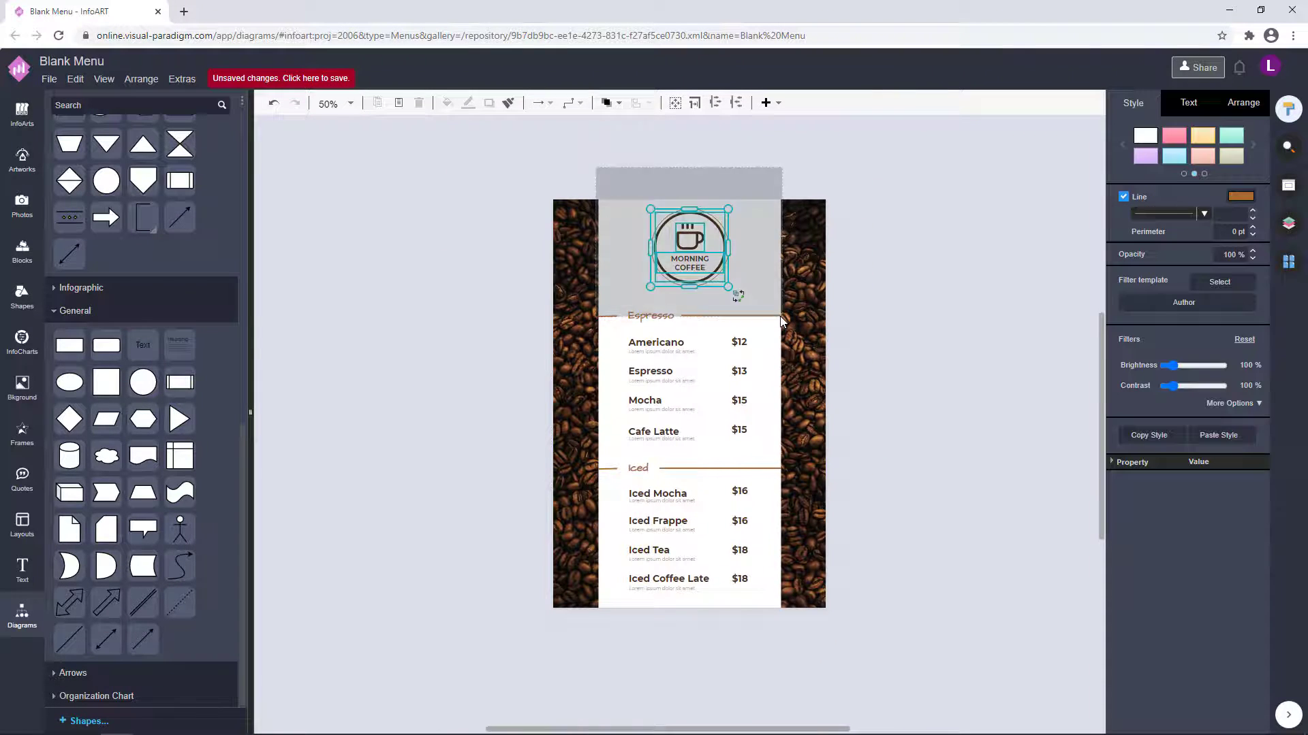
{"action": "left_click", "coordinate": [925, 298]}
Step: Fill the white panel behind the menu text with the cream color FFFBED
{"action": "scroll", "coordinate": [916, 327], "scroll_direction": "up", "scroll_amount": 1}
{"action": "left_click", "coordinate": [760, 208]}
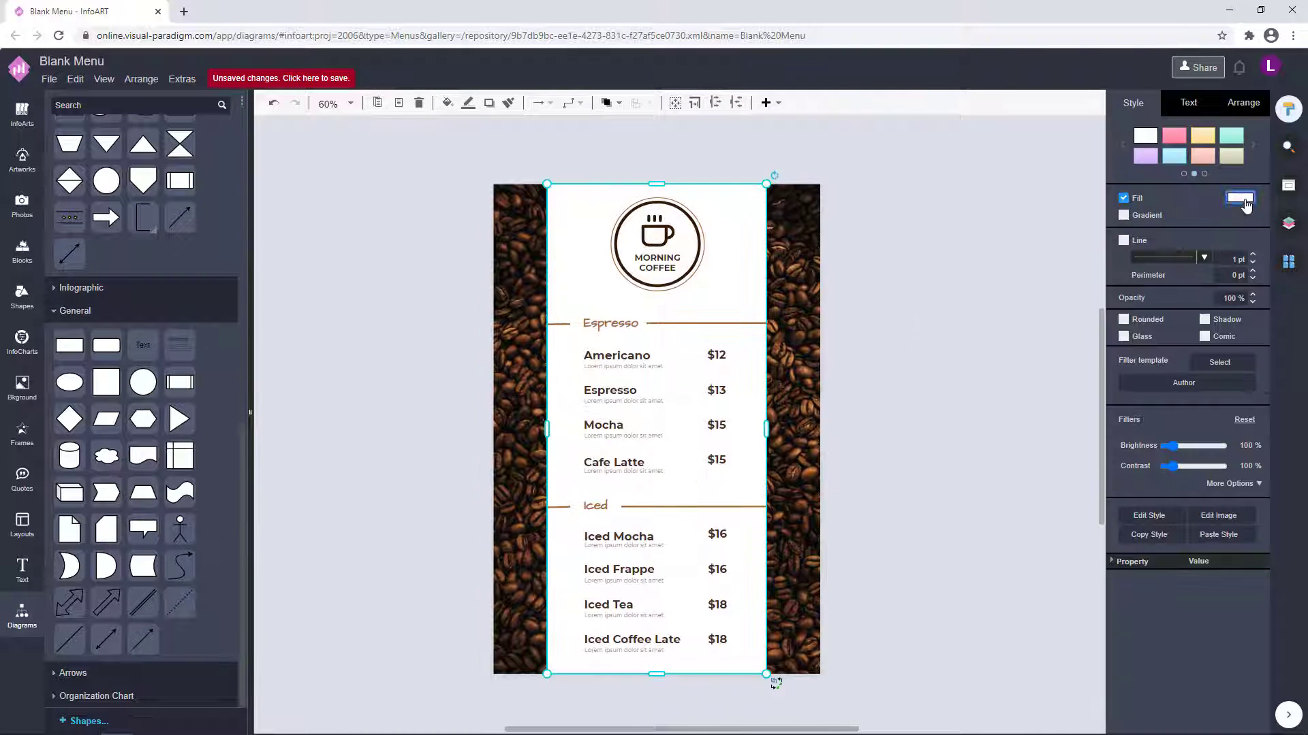
{"action": "left_click", "coordinate": [1240, 198]}
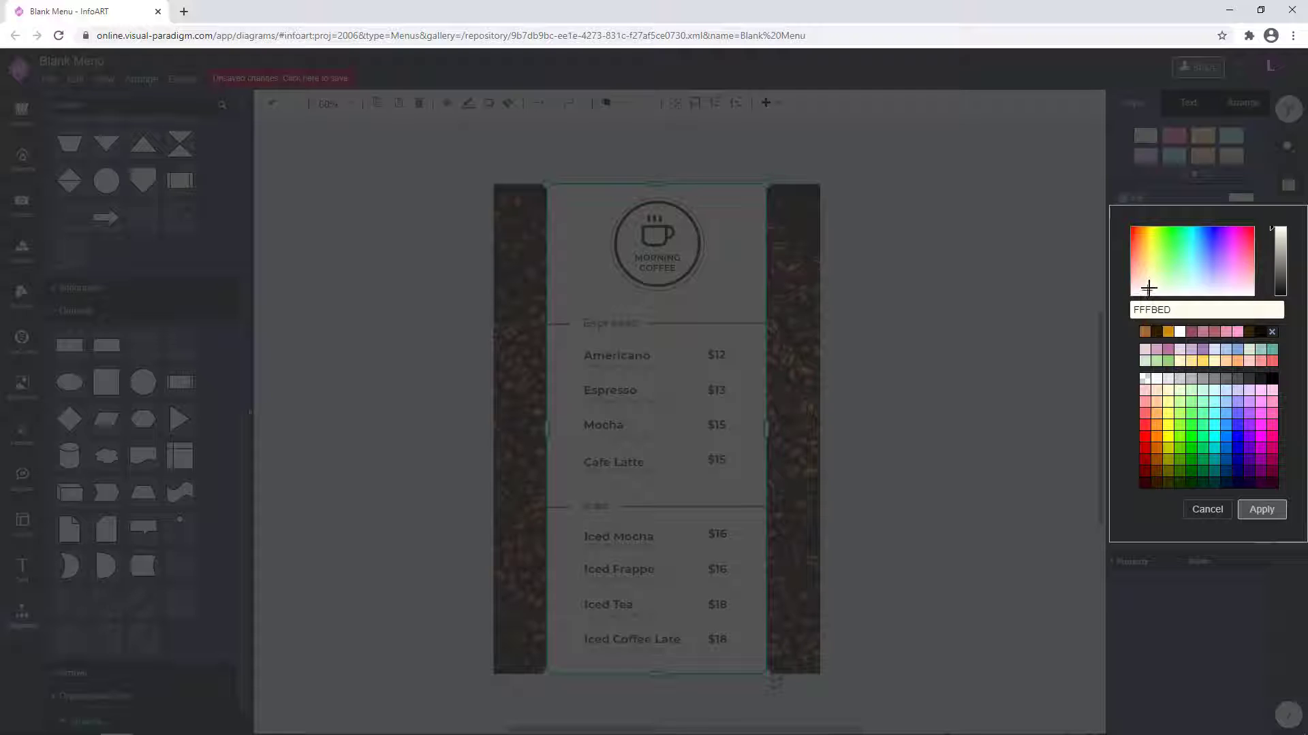
{"action": "left_click", "coordinate": [1265, 511]}
{"action": "left_click", "coordinate": [933, 400]}
{"action": "left_click_drag", "start_coordinate": [934, 400], "coordinate": [915, 335]}
{"action": "left_click_drag", "start_coordinate": [890, 269], "coordinate": [913, 301]}
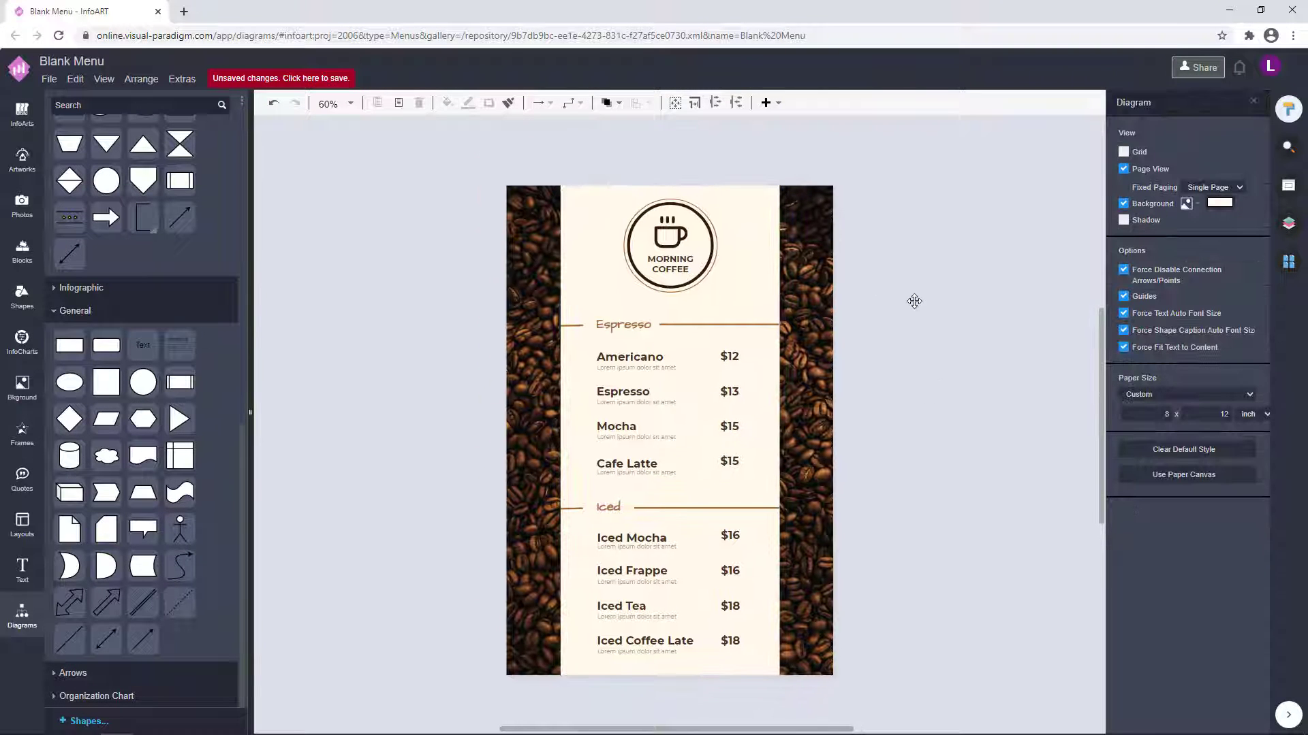
Step: Set the word COFFEE in the logo to the Architects Daughter font
{"action": "scroll", "coordinate": [653, 282], "scroll_direction": "up", "scroll_amount": 4}
{"action": "double_click", "coordinate": [701, 259]}
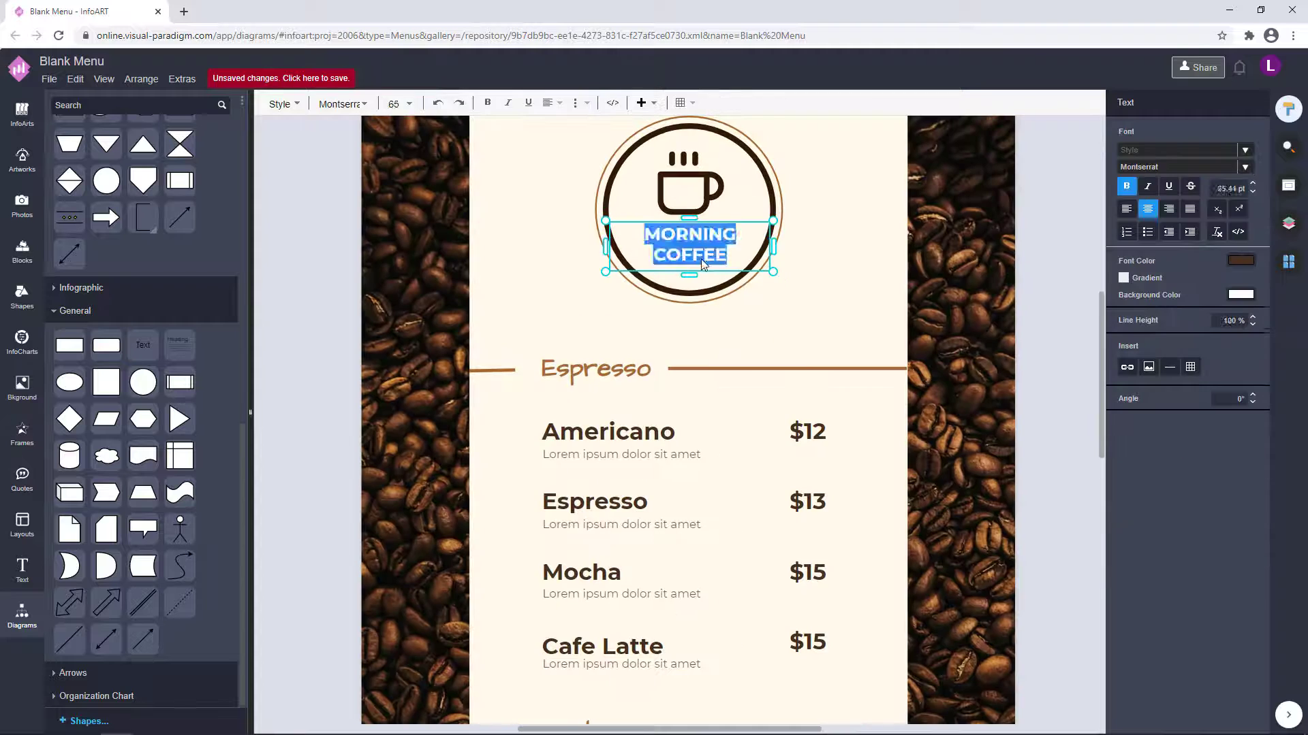
{"action": "double_click", "coordinate": [690, 255]}
{"action": "left_click", "coordinate": [1243, 169]}
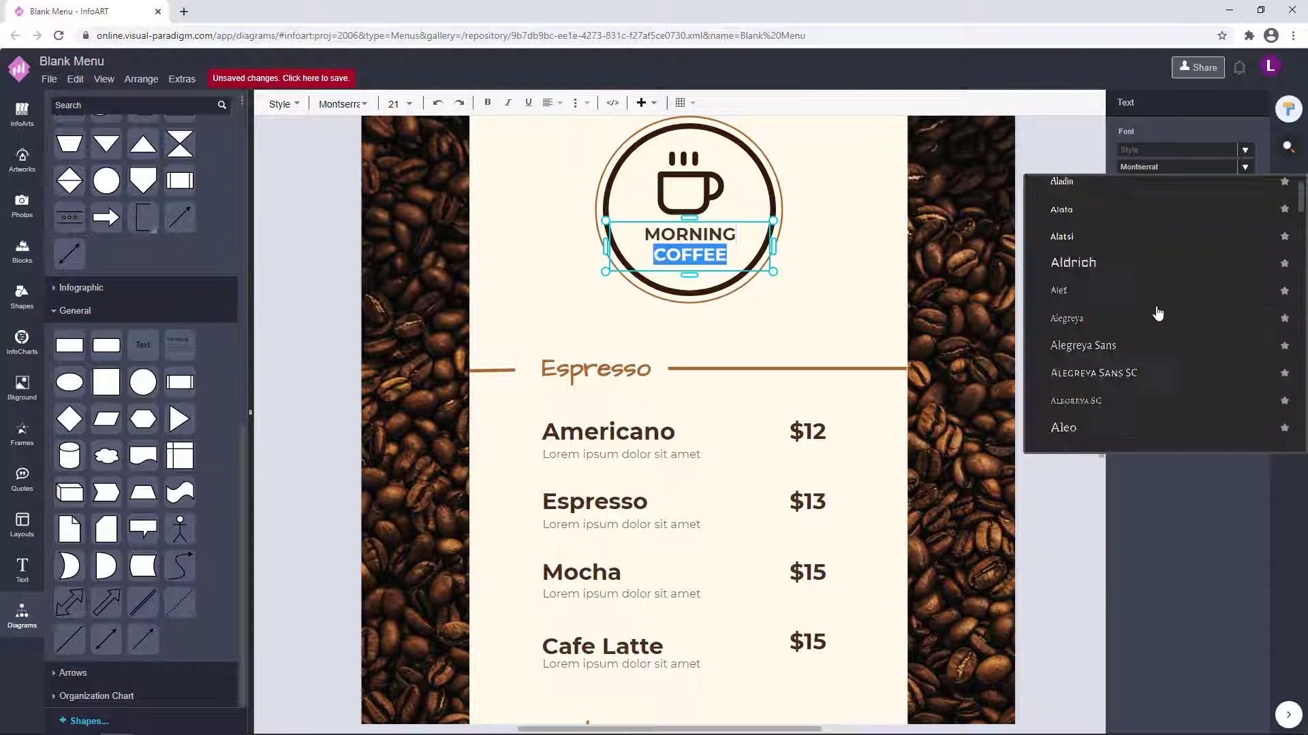
{"action": "scroll", "coordinate": [1155, 312], "scroll_direction": "down", "scroll_amount": 6}
{"action": "left_click", "coordinate": [1170, 207]}
{"action": "left_click", "coordinate": [1044, 284]}
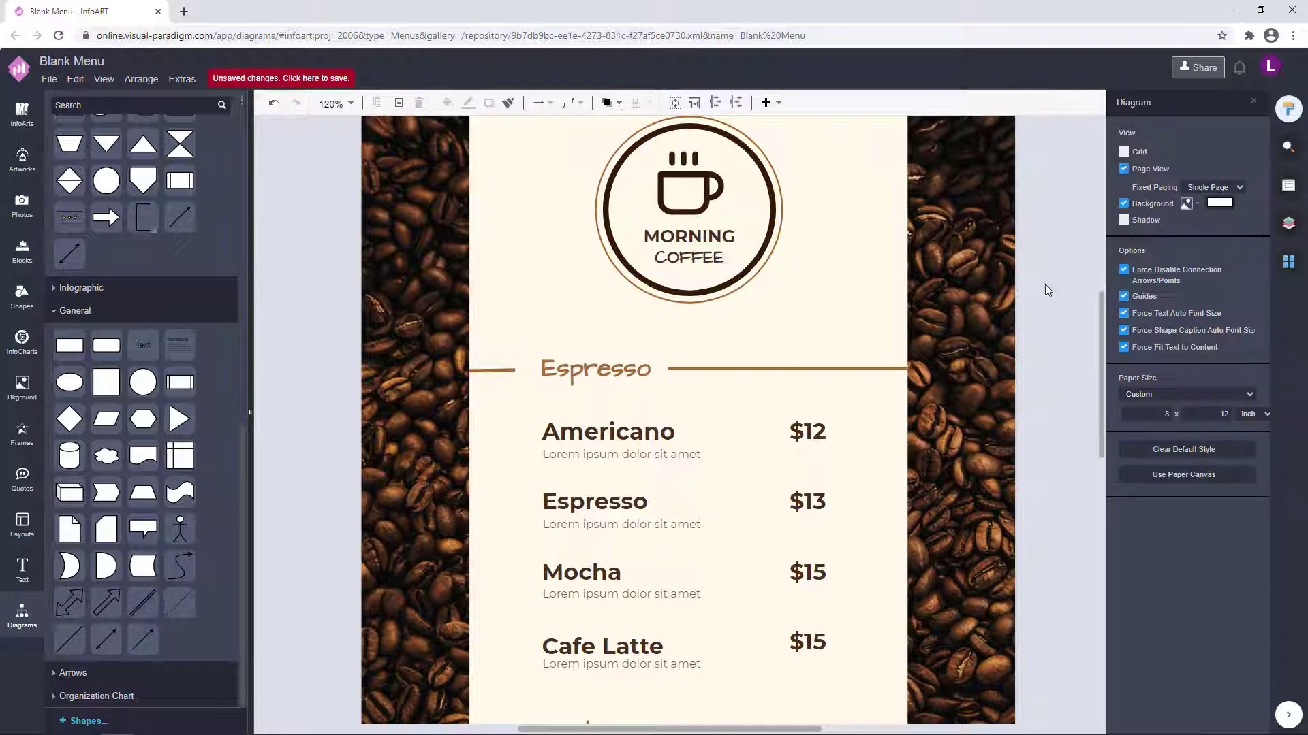
Step: Retype the logo's word COFFEE in title case as "Coffee"
{"action": "double_click", "coordinate": [719, 256]}
{"action": "left_click", "coordinate": [721, 258]}
{"action": "left_click_drag", "start_coordinate": [723, 259], "coordinate": [657, 262]}
{"action": "type", "text": "Coffe"}
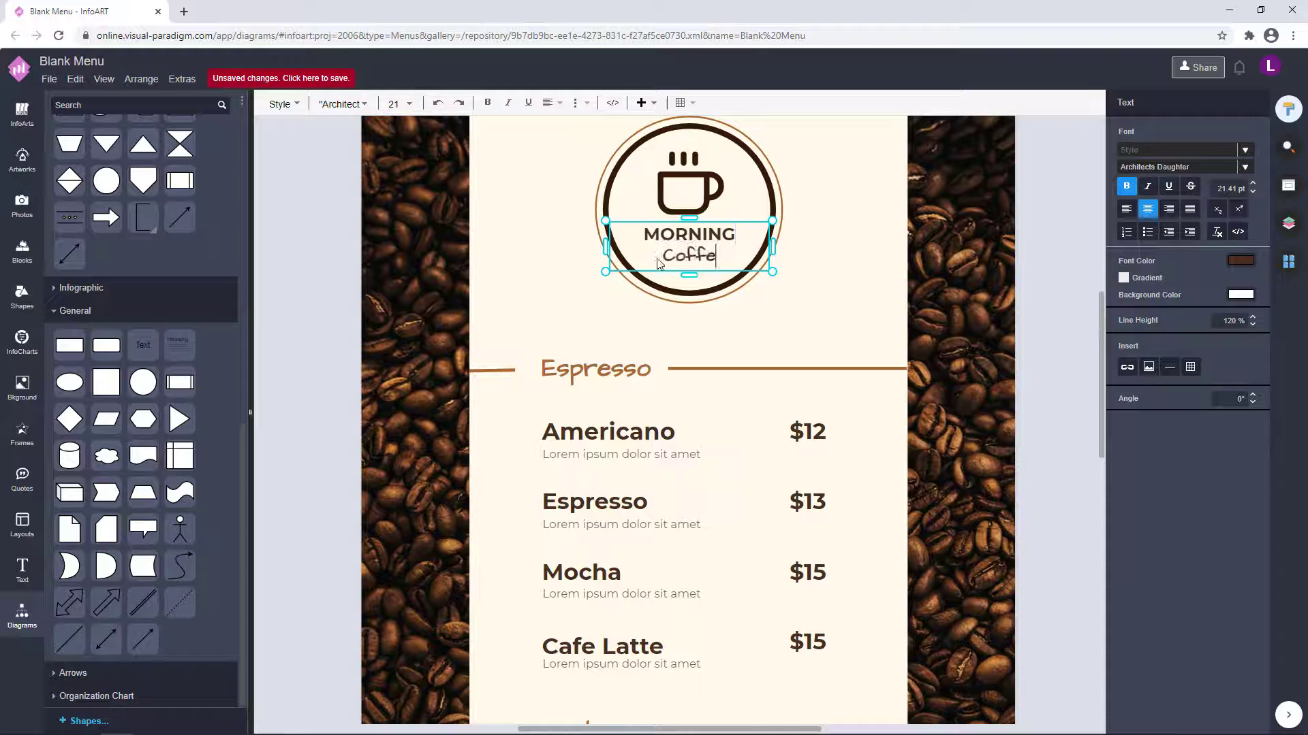
{"action": "left_click", "coordinate": [1050, 327]}
Step: Fine-tune the size and position of the Morning Coffee text block inside the logo ring
{"action": "scroll", "coordinate": [1035, 368], "scroll_direction": "down", "scroll_amount": 2}
{"action": "left_click", "coordinate": [696, 298]}
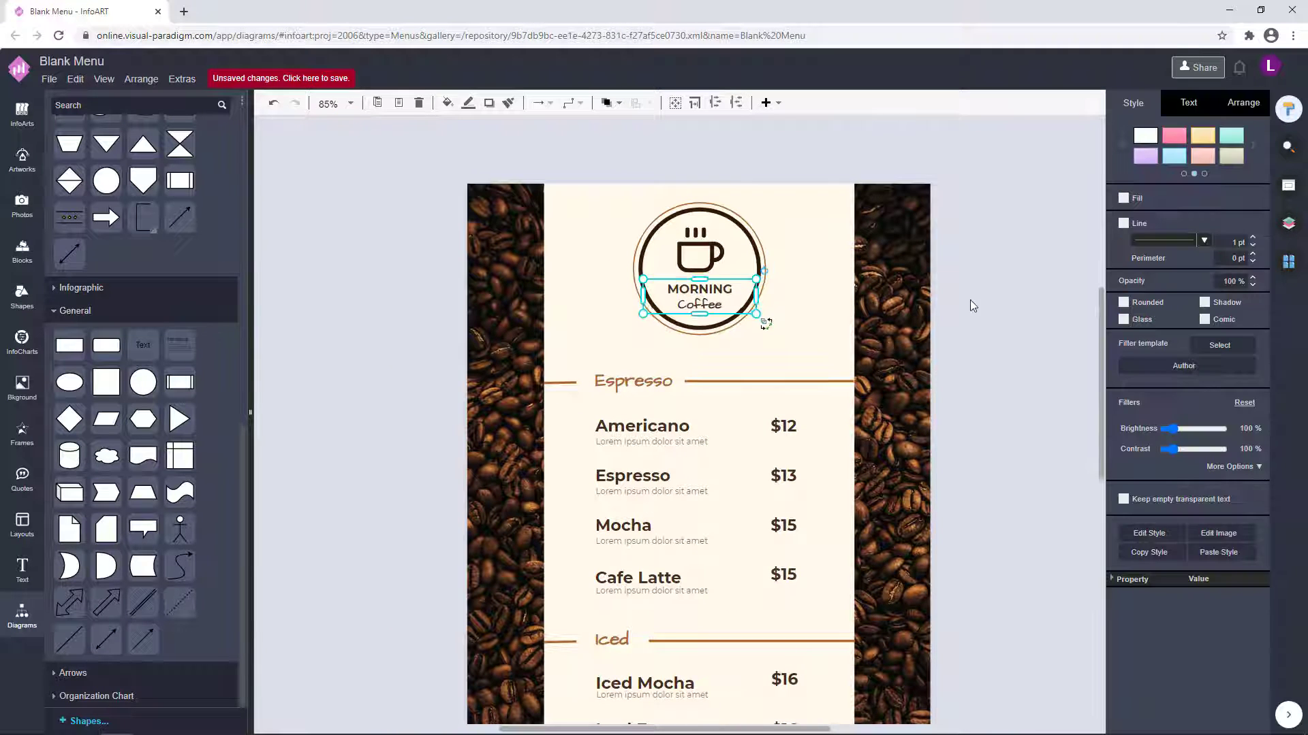
{"action": "left_click", "coordinate": [970, 300]}
{"action": "left_click", "coordinate": [720, 304]}
{"action": "left_click_drag", "start_coordinate": [757, 315], "coordinate": [760, 316]}
{"action": "left_click_drag", "start_coordinate": [715, 296], "coordinate": [720, 300]}
{"action": "left_click", "coordinate": [981, 300]}
{"action": "left_click", "coordinate": [983, 298]}
{"action": "left_click", "coordinate": [994, 320]}
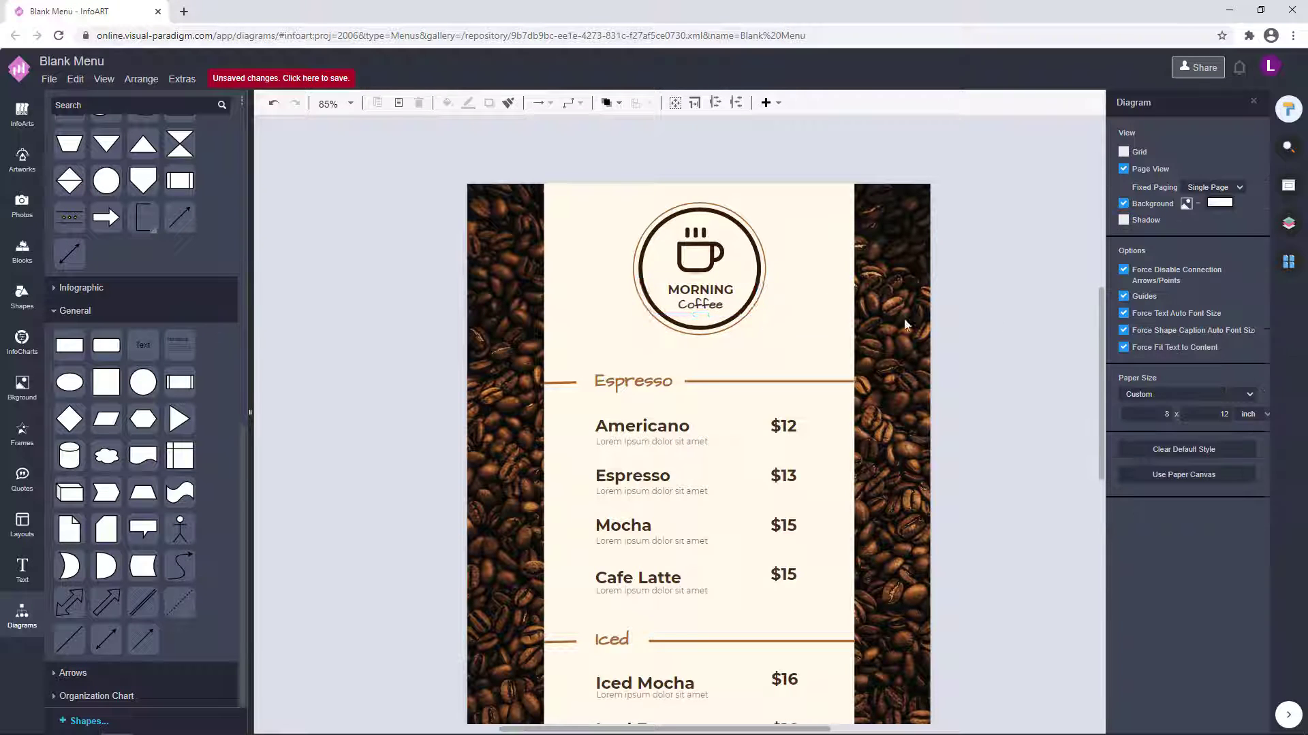
Step: Delete the coffee mug icon above the word MORNING in the logo ring
{"action": "scroll", "coordinate": [976, 333], "scroll_direction": "down", "scroll_amount": 1}
{"action": "left_click", "coordinate": [719, 274]}
{"action": "left_click", "coordinate": [970, 305]}
{"action": "left_click", "coordinate": [719, 277]}
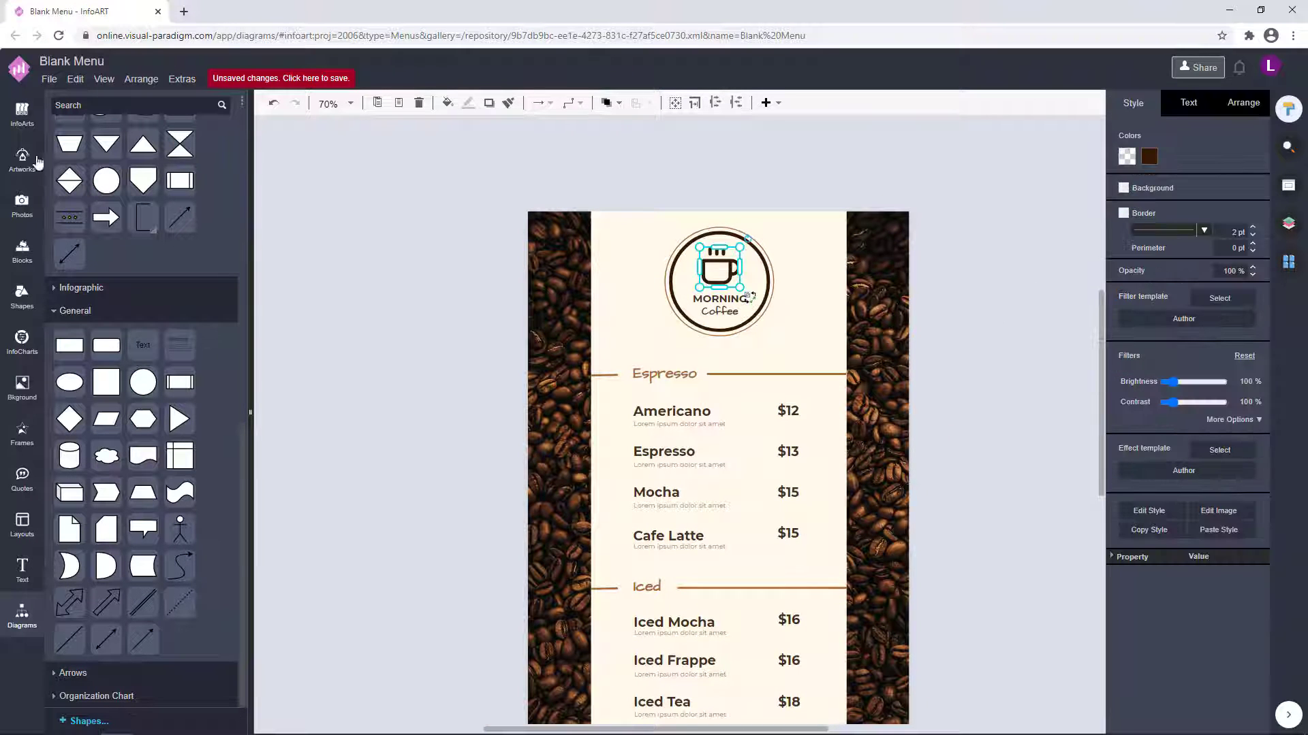
{"action": "left_click", "coordinate": [34, 162]}
{"action": "key", "text": "Delete"}
Step: Add the top-view coffee cup with spoon artwork to the logo, shrunk and rotated so the spoon lies at the cup's upper left
{"action": "scroll", "coordinate": [140, 470], "scroll_direction": "down", "scroll_amount": 15}
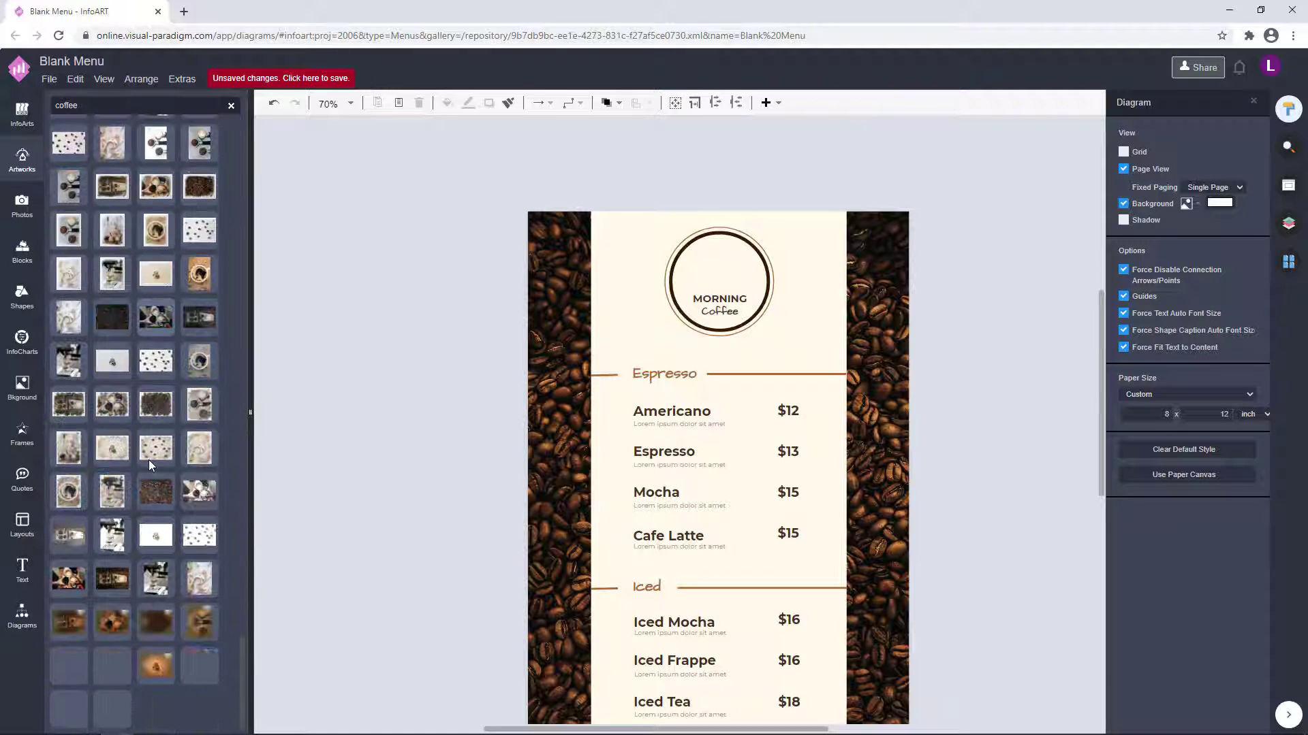
{"action": "scroll", "coordinate": [149, 460], "scroll_direction": "up", "scroll_amount": 15}
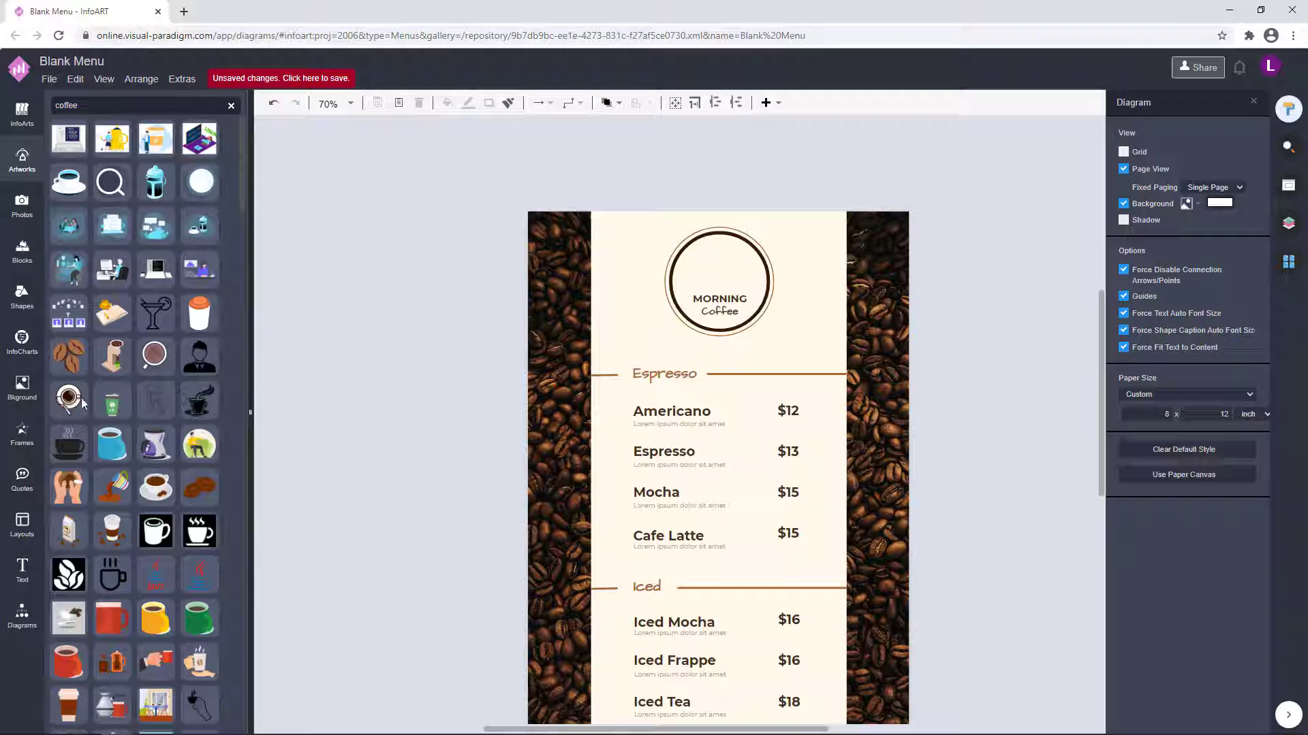
{"action": "left_click_drag", "start_coordinate": [68, 399], "coordinate": [720, 268]}
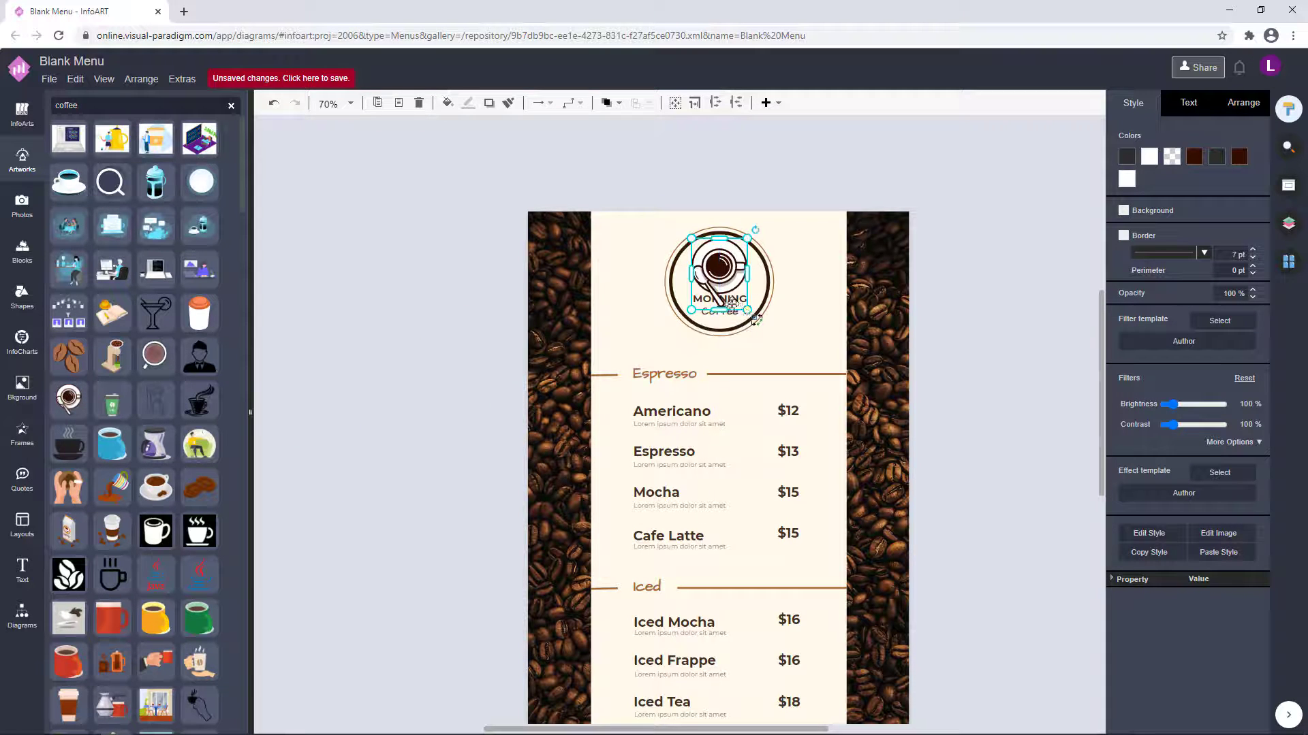
{"action": "left_click_drag", "start_coordinate": [747, 310], "coordinate": [732, 291]}
{"action": "left_click_drag", "start_coordinate": [741, 232], "coordinate": [725, 272]}
{"action": "left_click", "coordinate": [954, 300]}
{"action": "left_click", "coordinate": [490, 286]}
Step: Slightly enlarge the cup artwork and center it above the word MORNING
{"action": "scroll", "coordinate": [688, 283], "scroll_direction": "up", "scroll_amount": 2}
{"action": "scroll", "coordinate": [688, 283], "scroll_direction": "up", "scroll_amount": 2}
{"action": "left_click", "coordinate": [755, 249]}
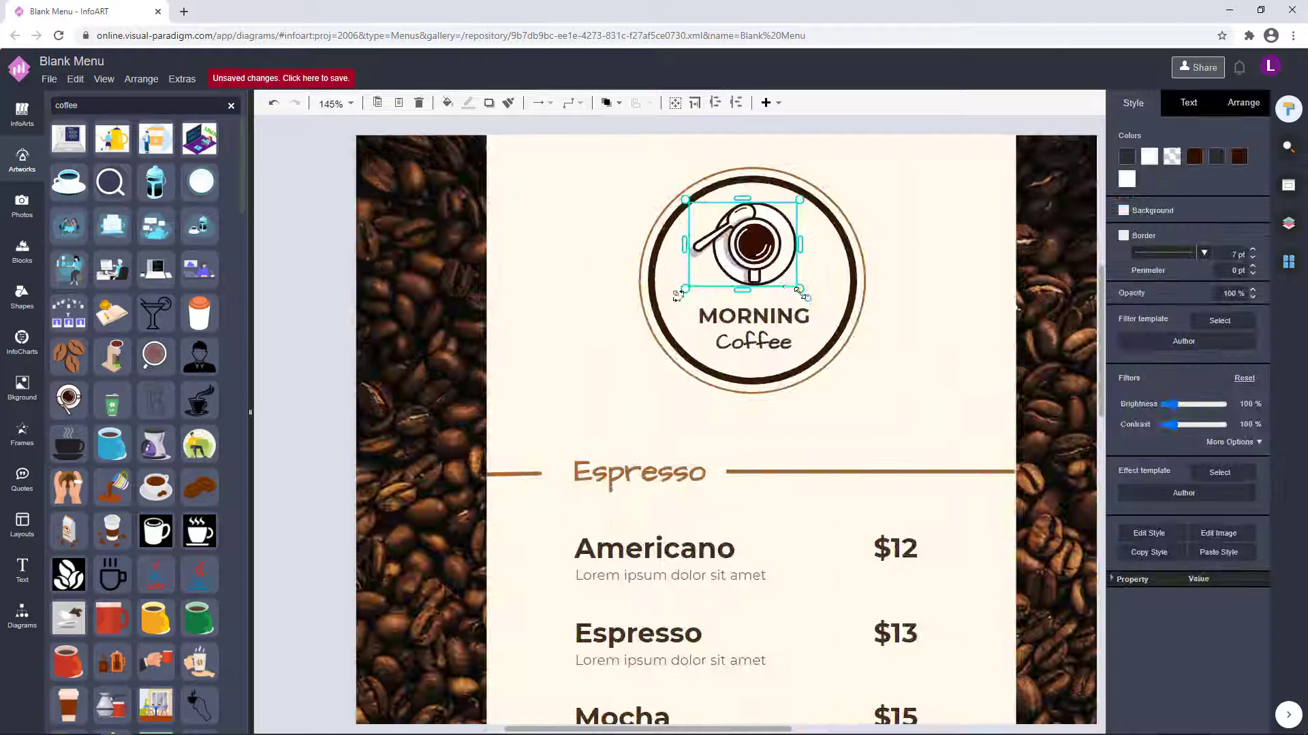
{"action": "left_click_drag", "start_coordinate": [800, 290], "coordinate": [805, 295]}
{"action": "left_click_drag", "start_coordinate": [757, 250], "coordinate": [754, 250]}
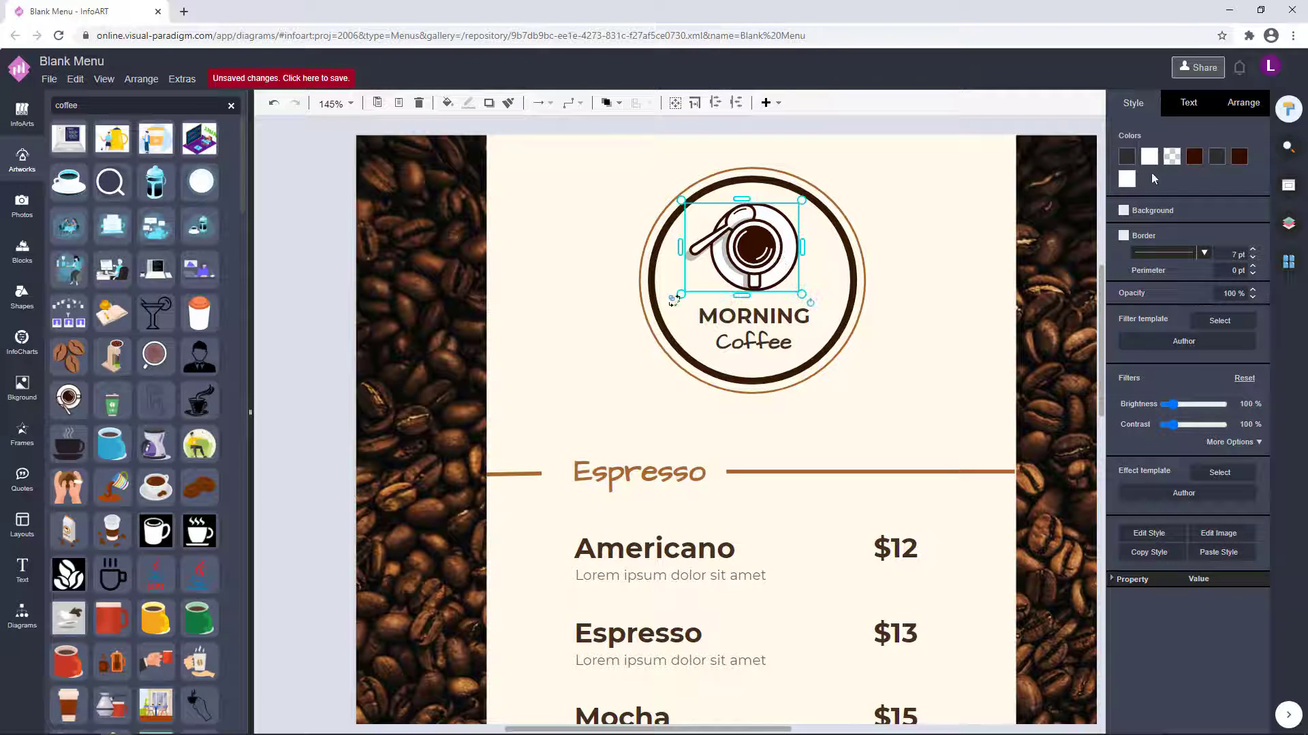
Step: Recolor the cup artwork's reddish-brown parts with the menu's dark brown
{"action": "left_click", "coordinate": [1197, 158]}
{"action": "left_click", "coordinate": [1168, 293]}
{"action": "left_click", "coordinate": [1270, 472]}
{"action": "left_click", "coordinate": [1237, 159]}
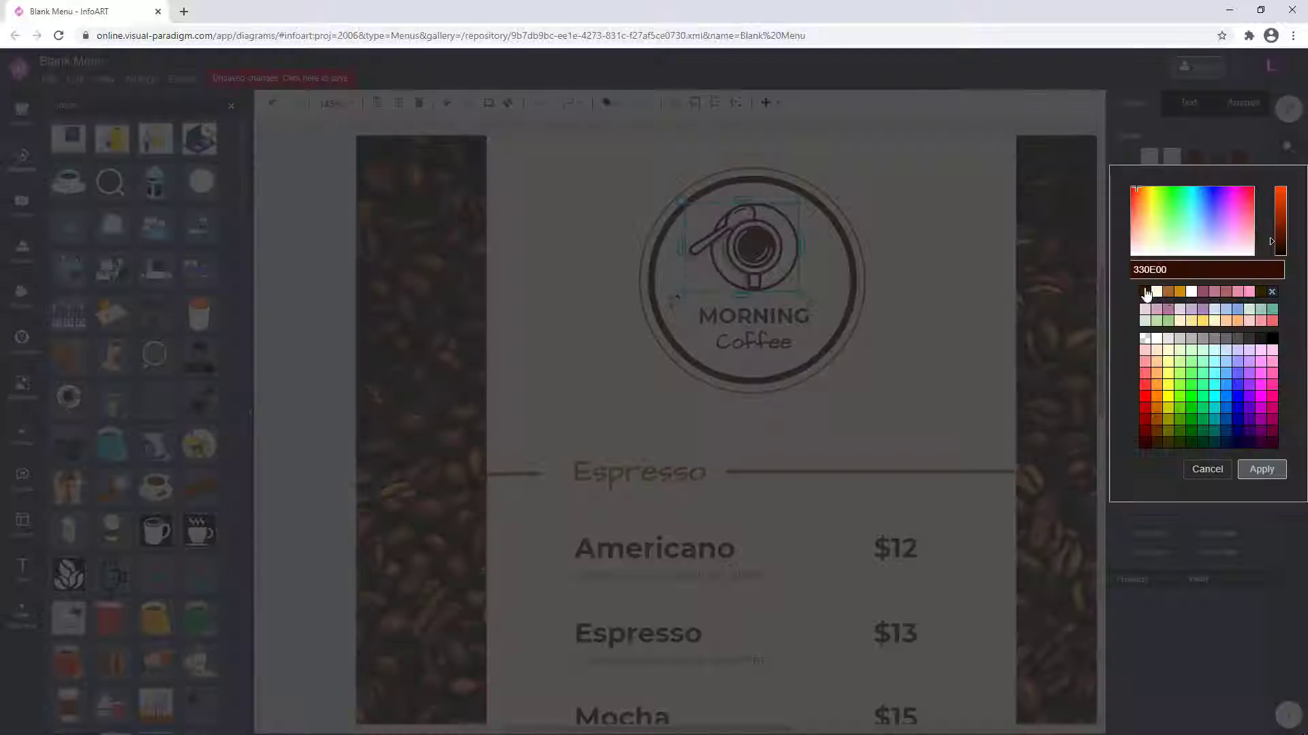
{"action": "left_click", "coordinate": [1146, 293]}
{"action": "left_click", "coordinate": [1261, 469]}
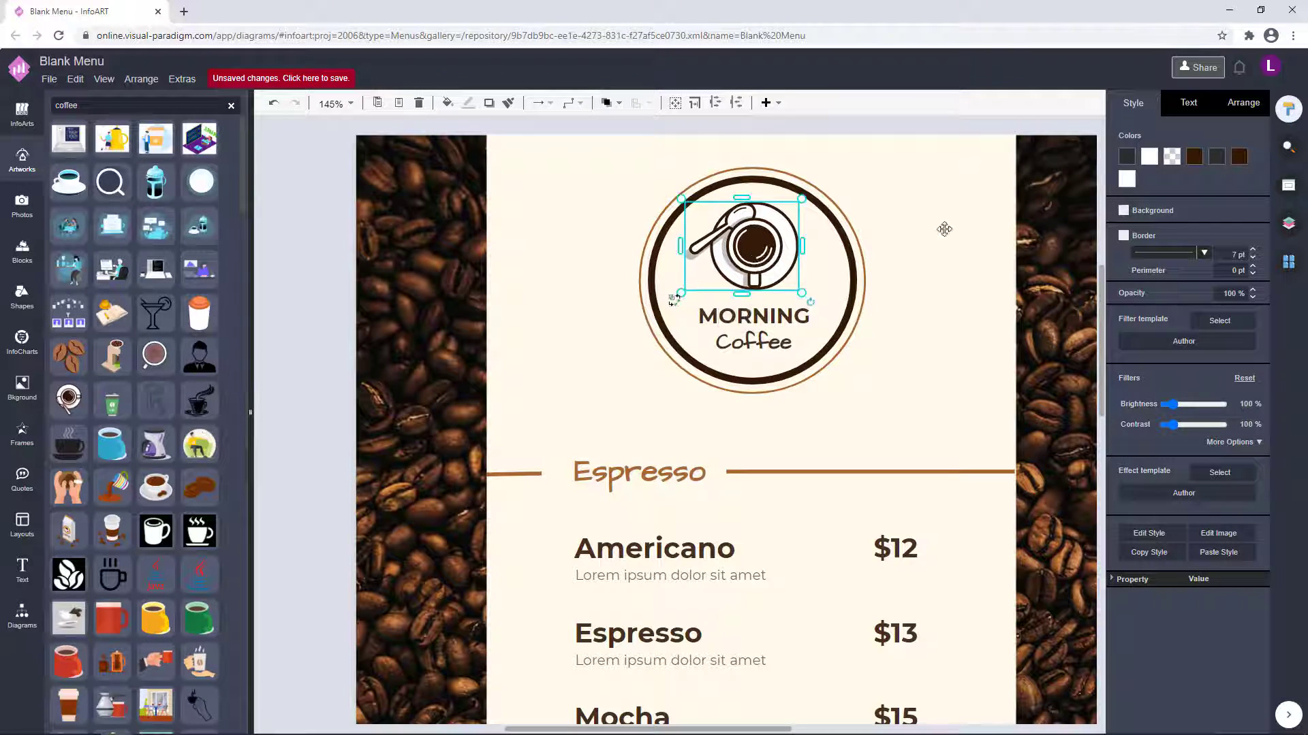
Step: Recolor the coffee inside the cup with the light brown of the heading lines, keeping the artwork's other brown part dark
{"action": "left_click", "coordinate": [1239, 158]}
{"action": "left_click", "coordinate": [1171, 299]}
{"action": "left_click", "coordinate": [1261, 469]}
{"action": "left_click", "coordinate": [1196, 160]}
{"action": "left_click", "coordinate": [1157, 293]}
{"action": "left_click", "coordinate": [1261, 469]}
{"action": "left_click", "coordinate": [415, 325]}
{"action": "scroll", "coordinate": [513, 325], "scroll_direction": "down", "scroll_amount": 4}
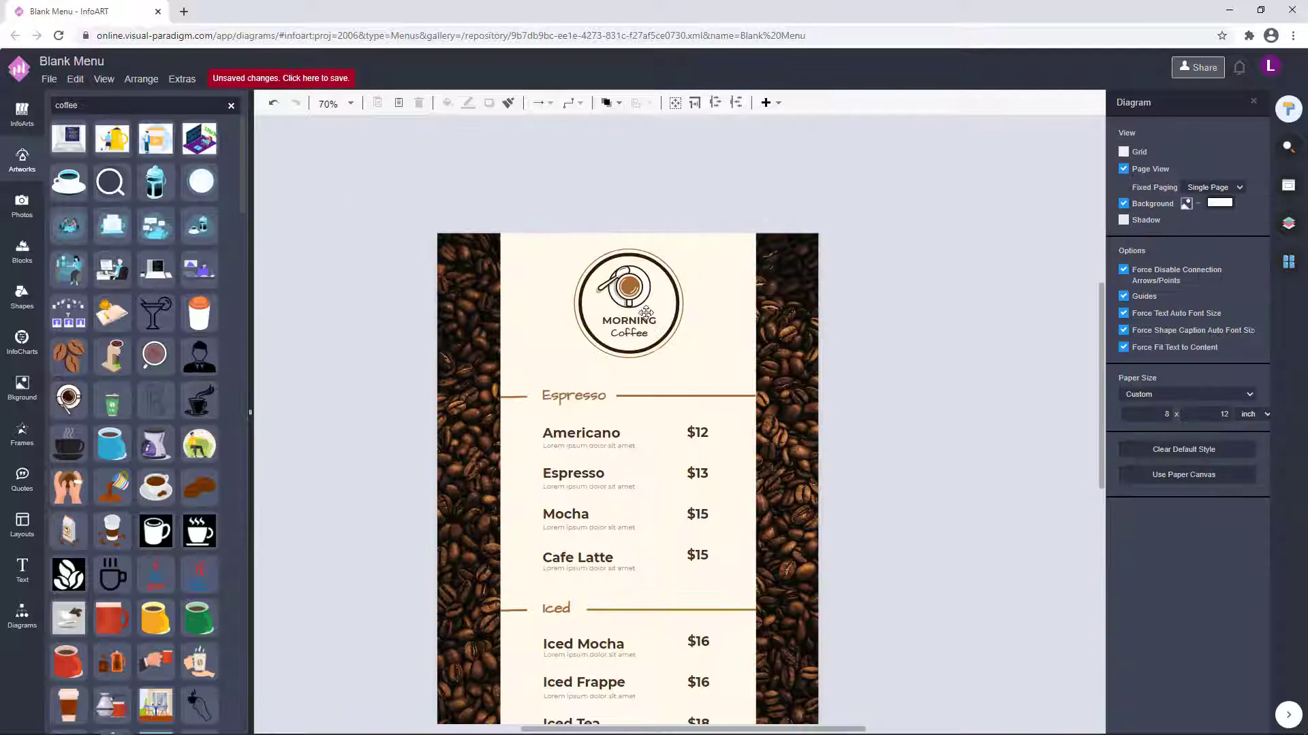
Step: Nudge the Morning Coffee text slightly down inside the logo ring
{"action": "left_click", "coordinate": [634, 292]}
{"action": "left_click", "coordinate": [997, 333]}
{"action": "left_click", "coordinate": [630, 323]}
{"action": "left_click", "coordinate": [933, 326]}
{"action": "left_click", "coordinate": [631, 289]}
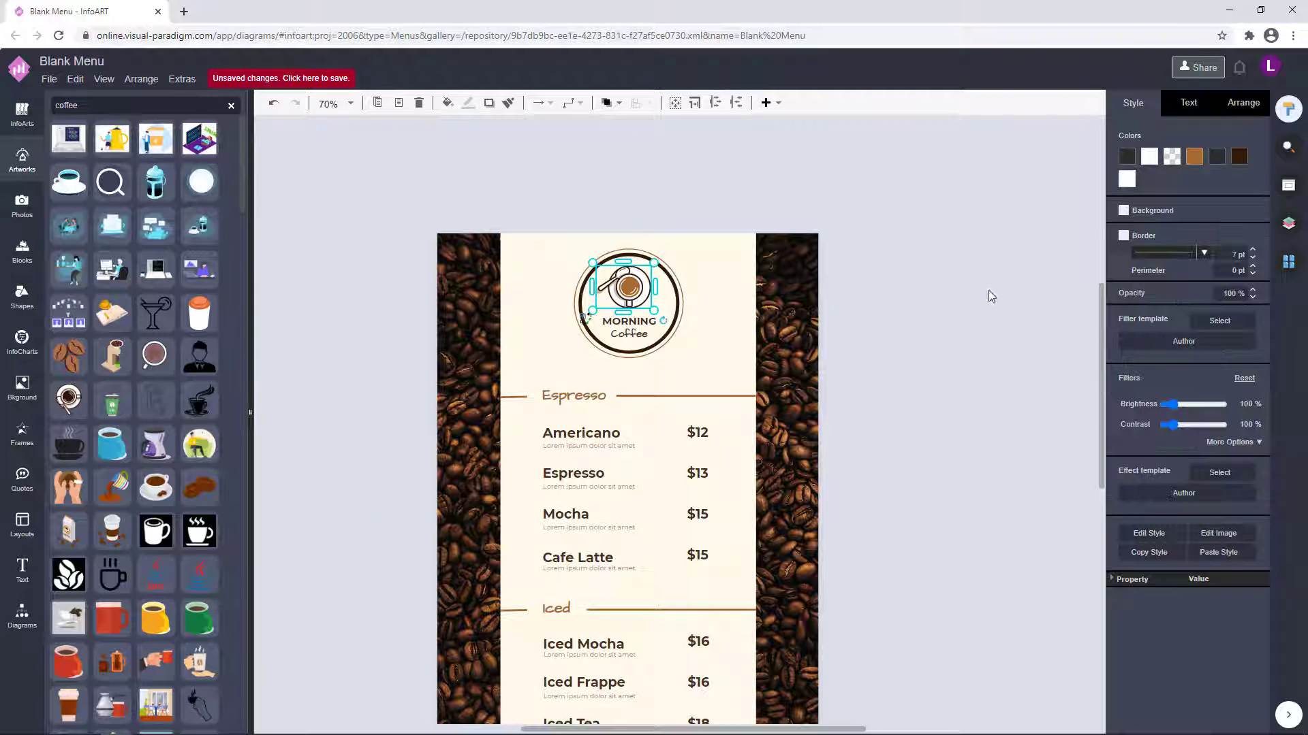
{"action": "left_click", "coordinate": [991, 297]}
{"action": "left_click", "coordinate": [645, 325]}
{"action": "key", "text": "Down"}
{"action": "key", "text": "Down"}
{"action": "key", "text": "Down"}
{"action": "left_click", "coordinate": [953, 314]}
Step: Nudge the cup artwork slightly down toward the Morning Coffee text
{"action": "left_click", "coordinate": [638, 287]}
{"action": "key", "text": "Down"}
{"action": "key", "text": "Down"}
{"action": "key", "text": "Down"}
{"action": "left_click", "coordinate": [950, 300]}
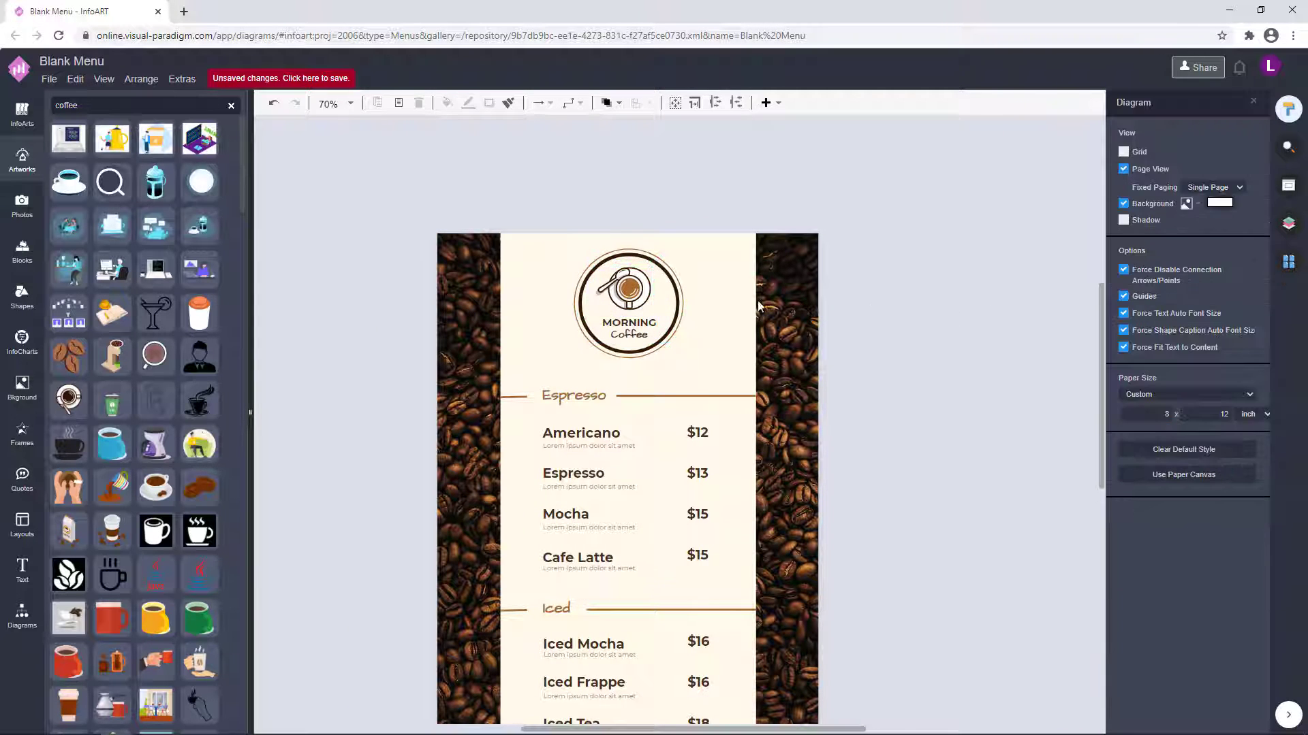
{"action": "scroll", "coordinate": [757, 306], "scroll_direction": "up", "scroll_amount": 3}
{"action": "left_click", "coordinate": [674, 293]}
{"action": "left_click", "coordinate": [757, 336]}
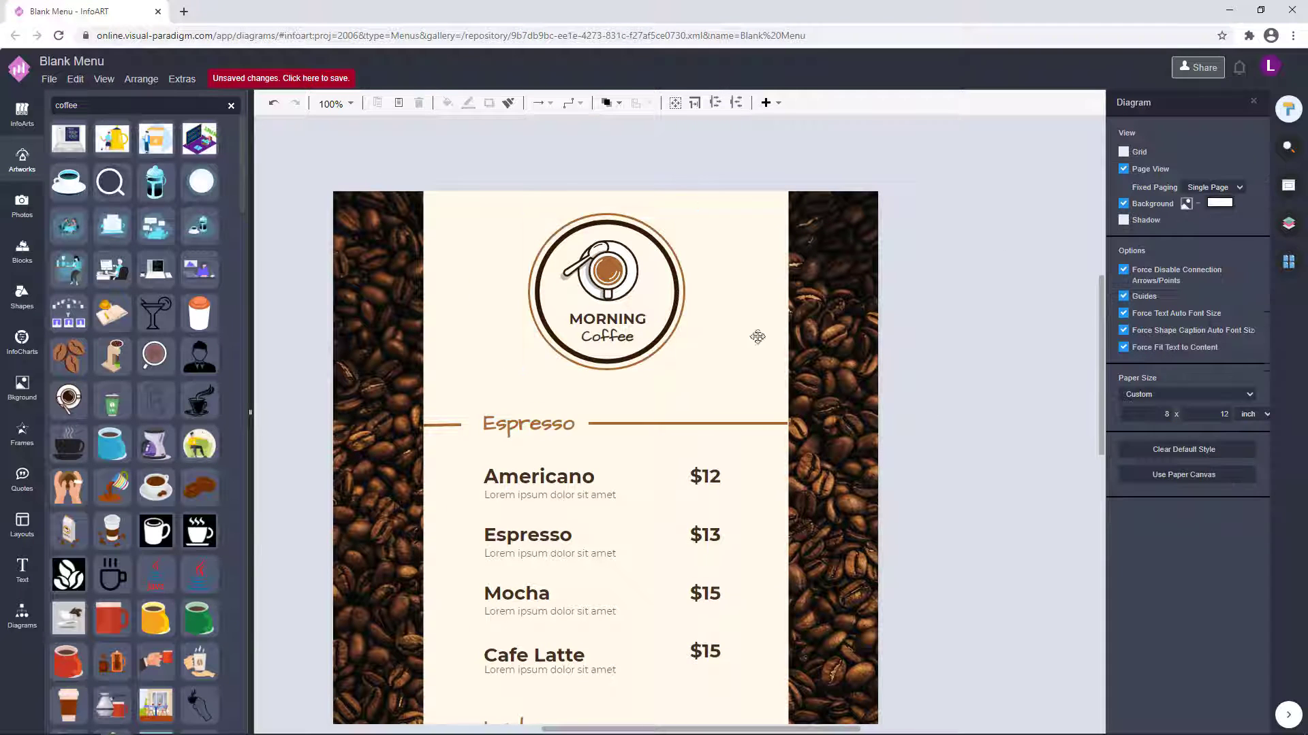
{"action": "left_click", "coordinate": [674, 289]}
{"action": "left_click", "coordinate": [809, 332]}
{"action": "scroll", "coordinate": [811, 332], "scroll_direction": "down", "scroll_amount": 3}
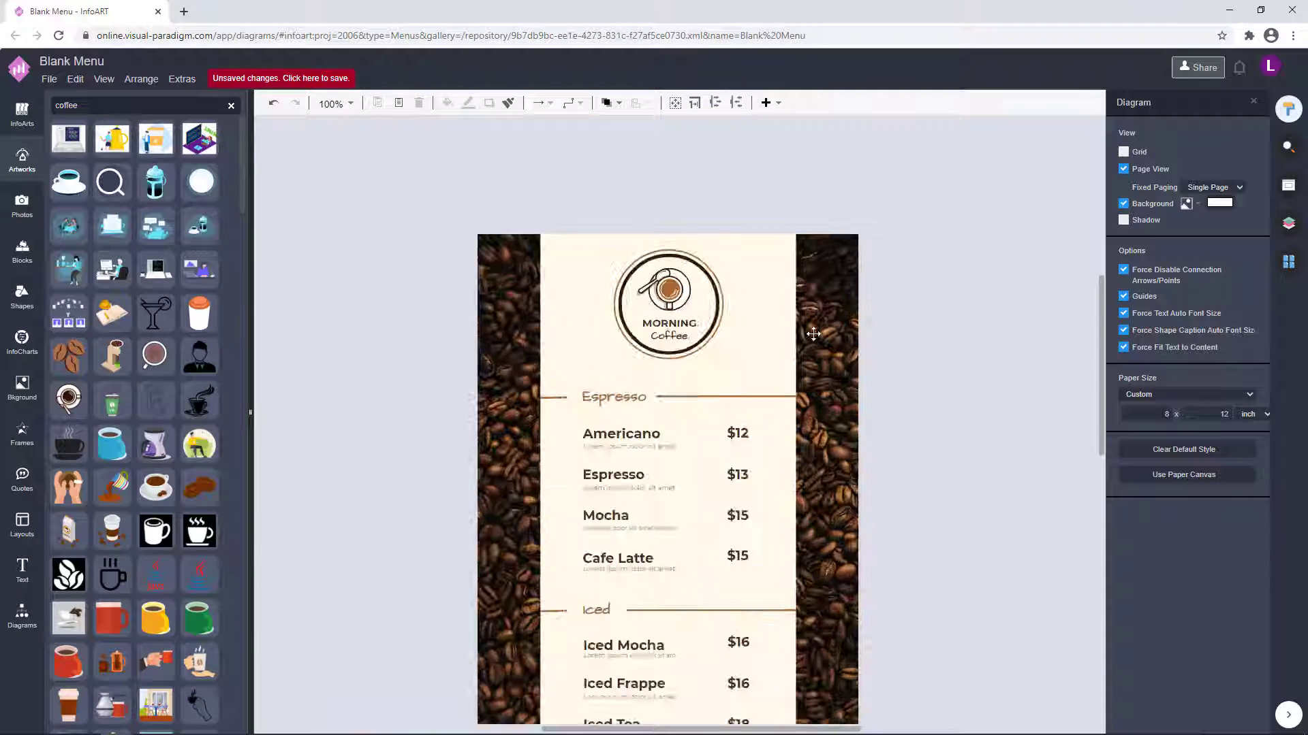
Step: Enlarge the complete logo with its rings, text and cup, and center it horizontally on the cream panel
{"action": "left_click_drag", "start_coordinate": [567, 153], "coordinate": [793, 342]}
{"action": "left_click_drag", "start_coordinate": [735, 307], "coordinate": [747, 321]}
{"action": "left_click_drag", "start_coordinate": [713, 279], "coordinate": [706, 280]}
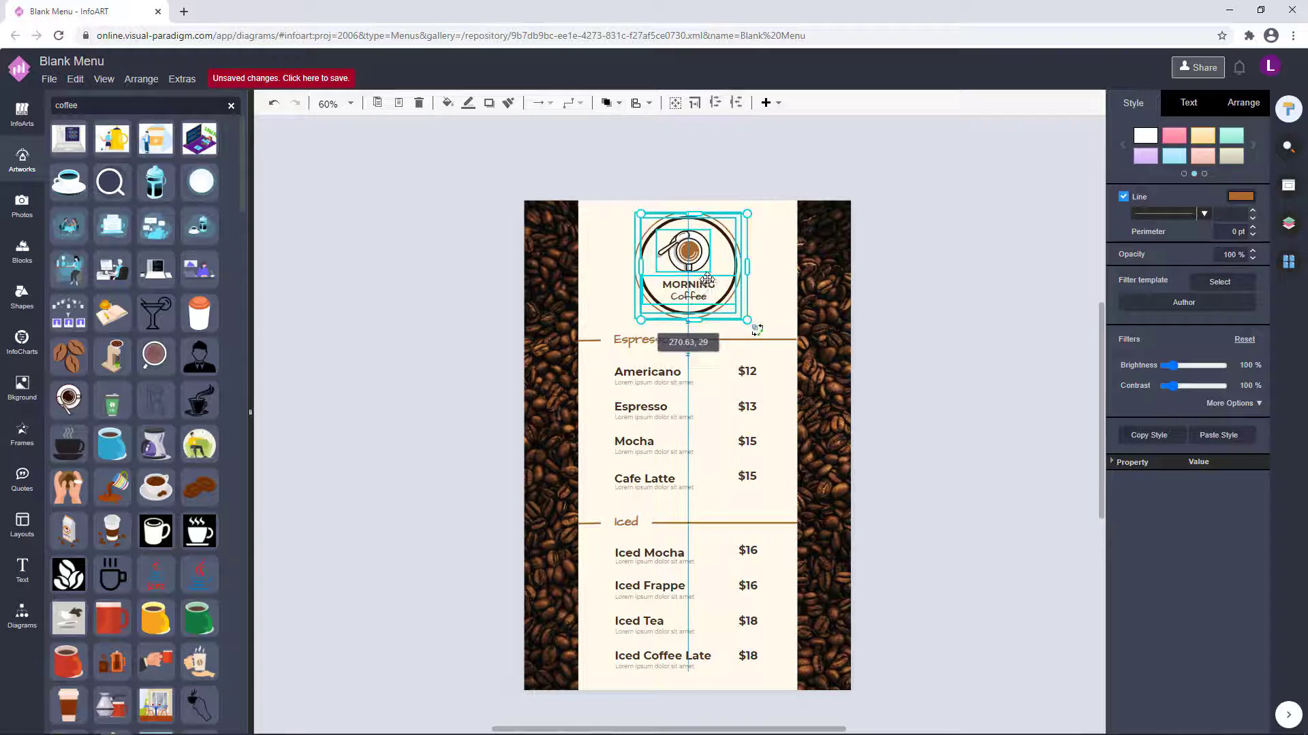
{"action": "left_click", "coordinate": [862, 277]}
{"action": "left_click_drag", "start_coordinate": [608, 179], "coordinate": [738, 316]}
{"action": "left_click_drag", "start_coordinate": [686, 286], "coordinate": [689, 286]}
{"action": "left_click", "coordinate": [986, 277]}
{"action": "scroll", "coordinate": [991, 388], "scroll_direction": "down", "scroll_amount": 1}
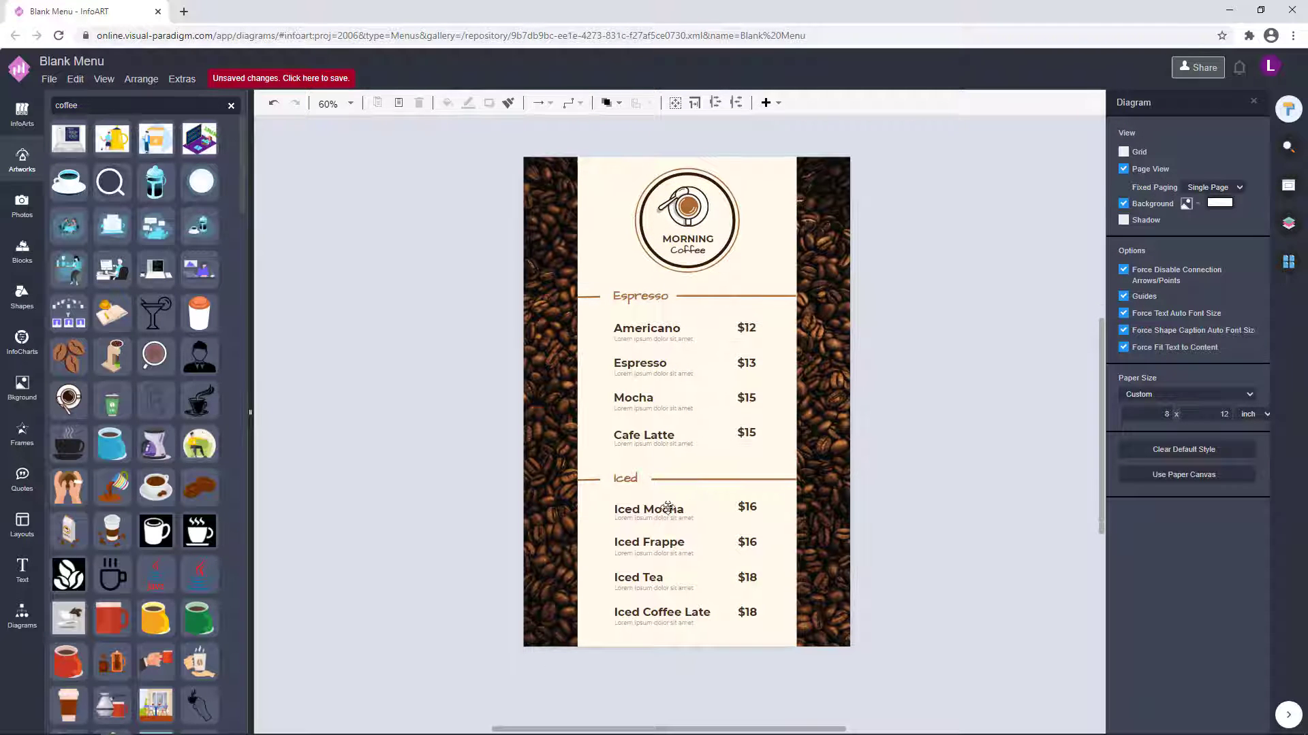
Step: Try a slightly darker, greyer cream fill on the panel behind the menu text
{"action": "left_click", "coordinate": [610, 506]}
{"action": "left_click", "coordinate": [975, 371]}
{"action": "left_click", "coordinate": [746, 163]}
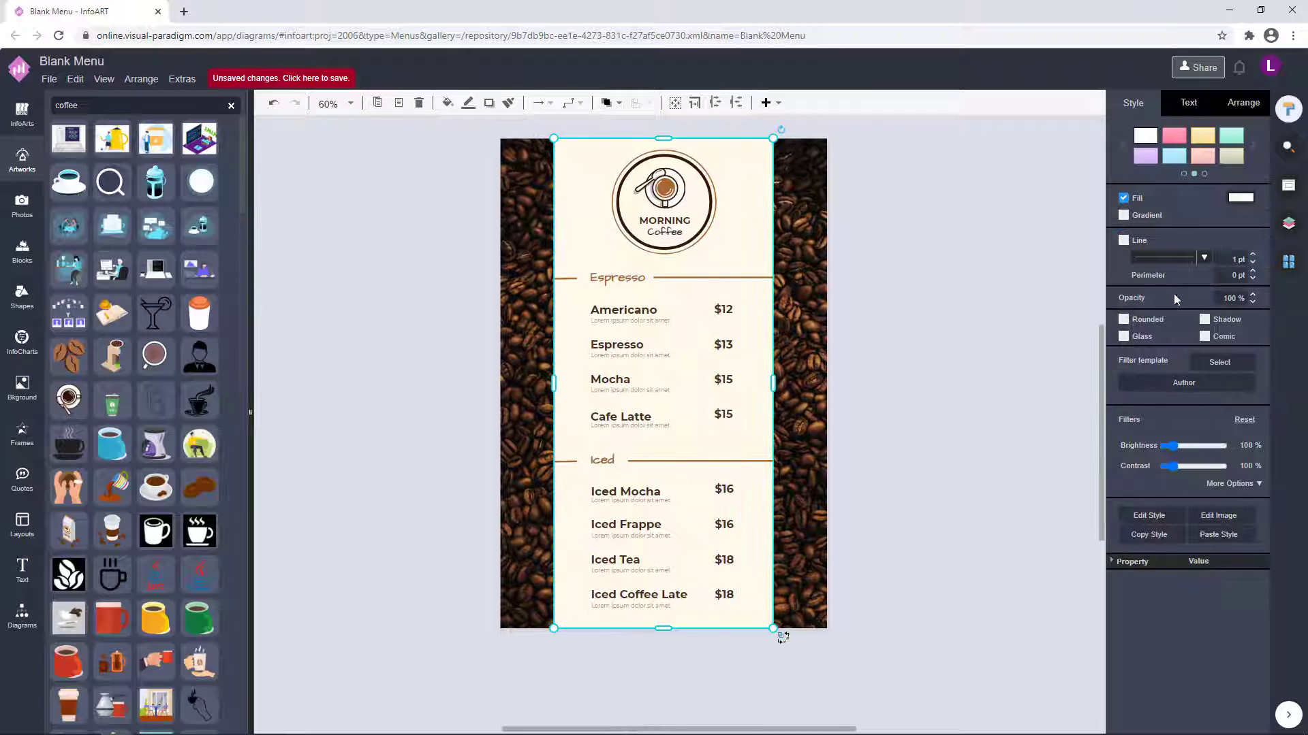
{"action": "left_click", "coordinate": [981, 418]}
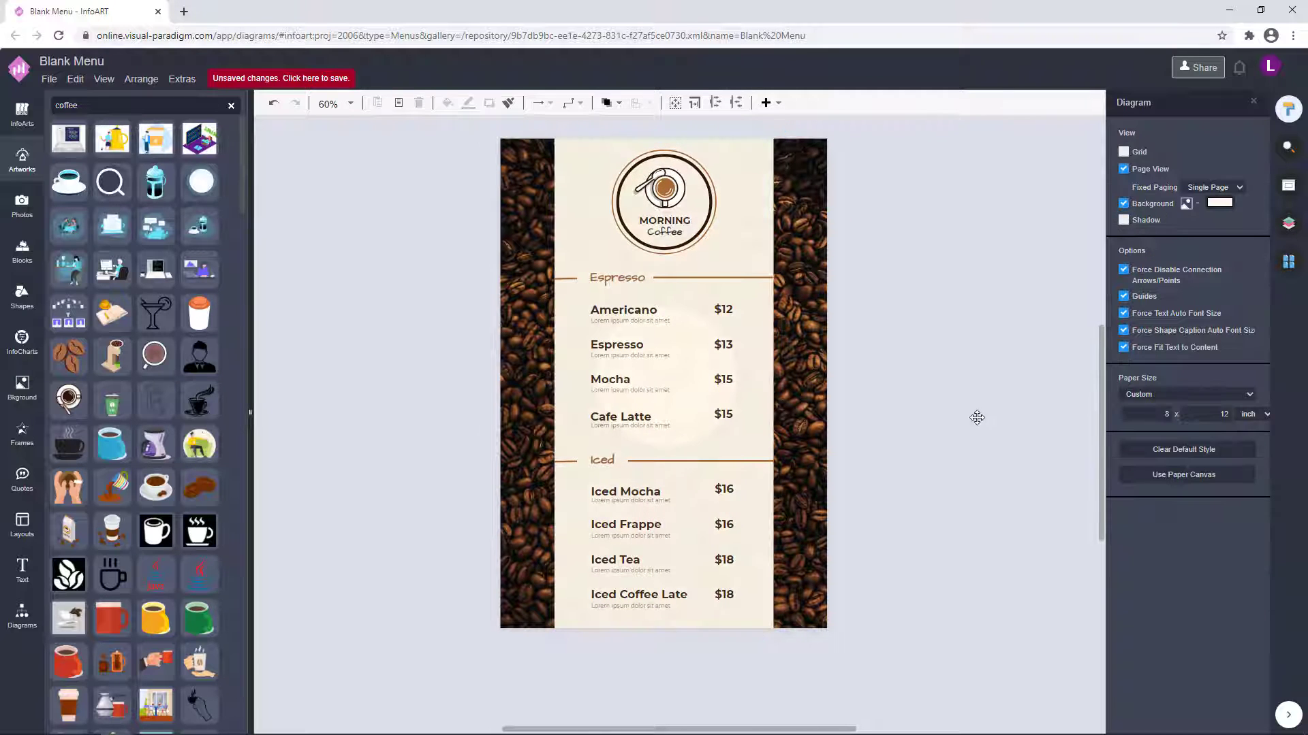
Step: Fill the panel behind the menu text with a slightly deeper cream, about FFF9E3
{"action": "left_click", "coordinate": [752, 226]}
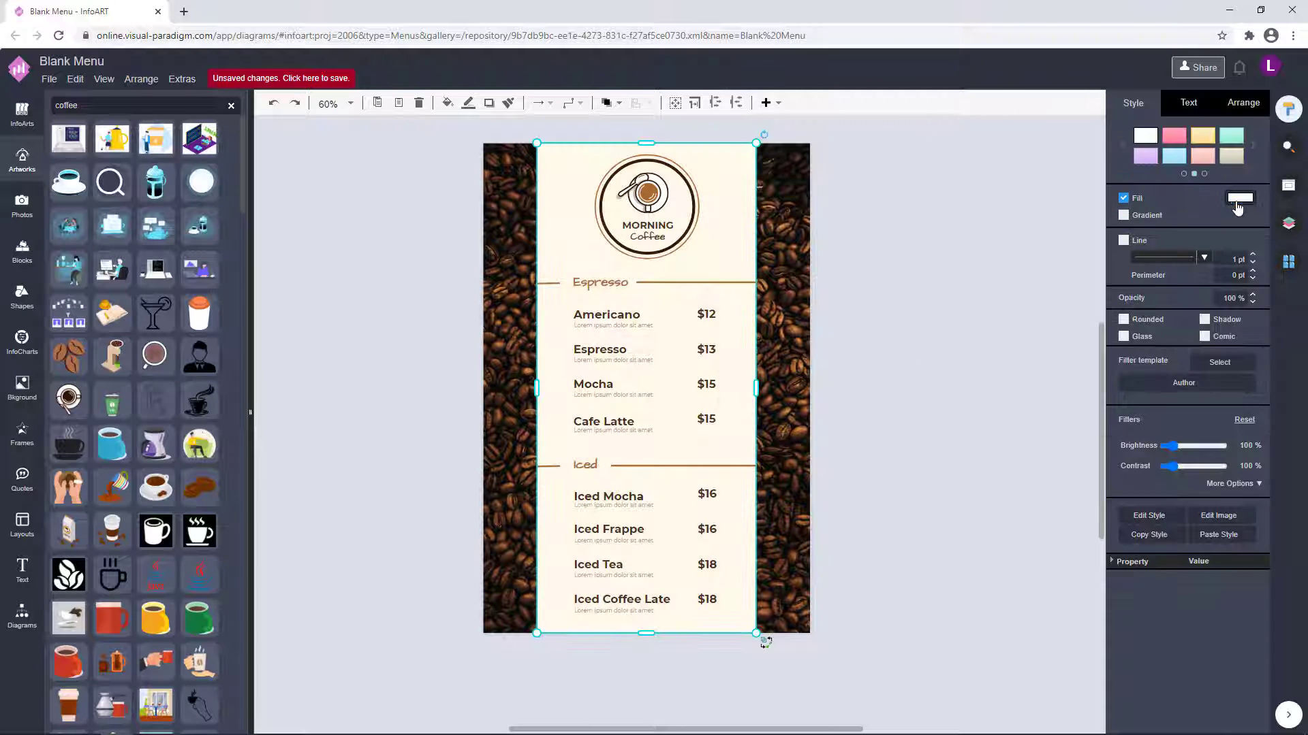
{"action": "left_click", "coordinate": [1240, 199]}
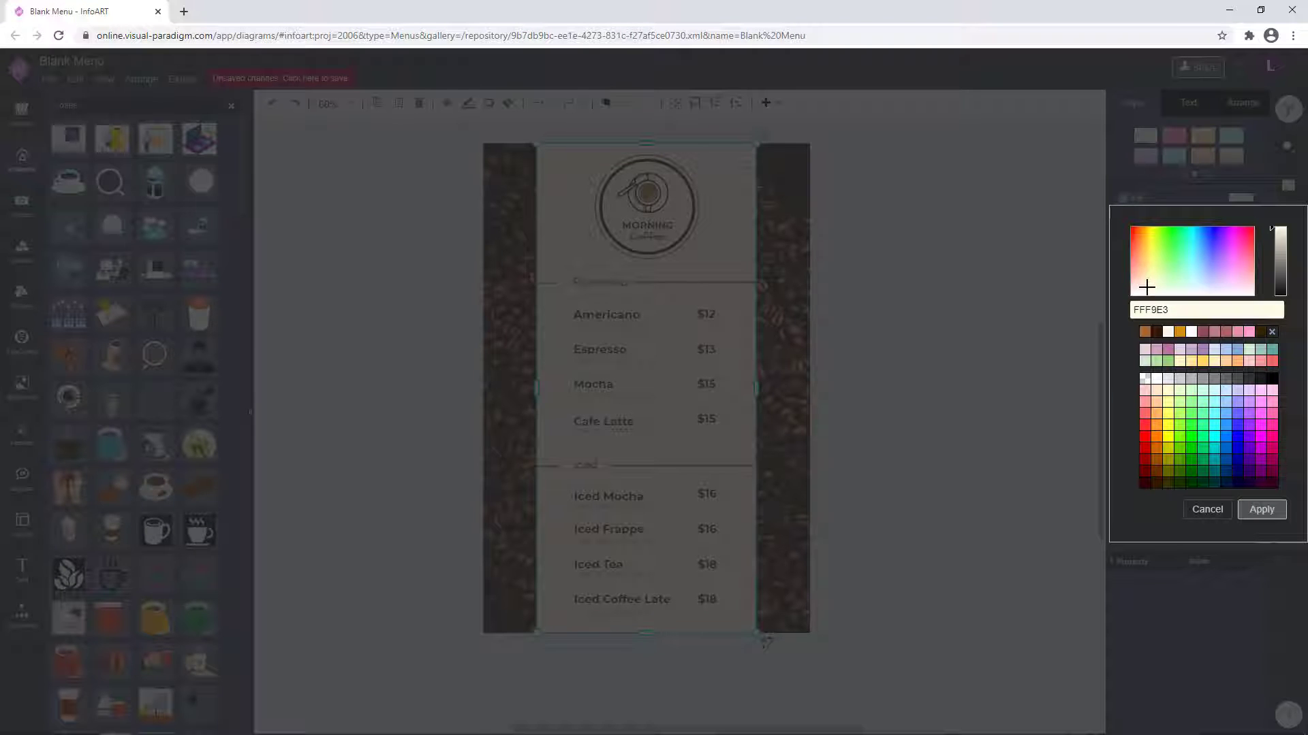
{"action": "left_click", "coordinate": [1261, 510]}
{"action": "left_click", "coordinate": [954, 321]}
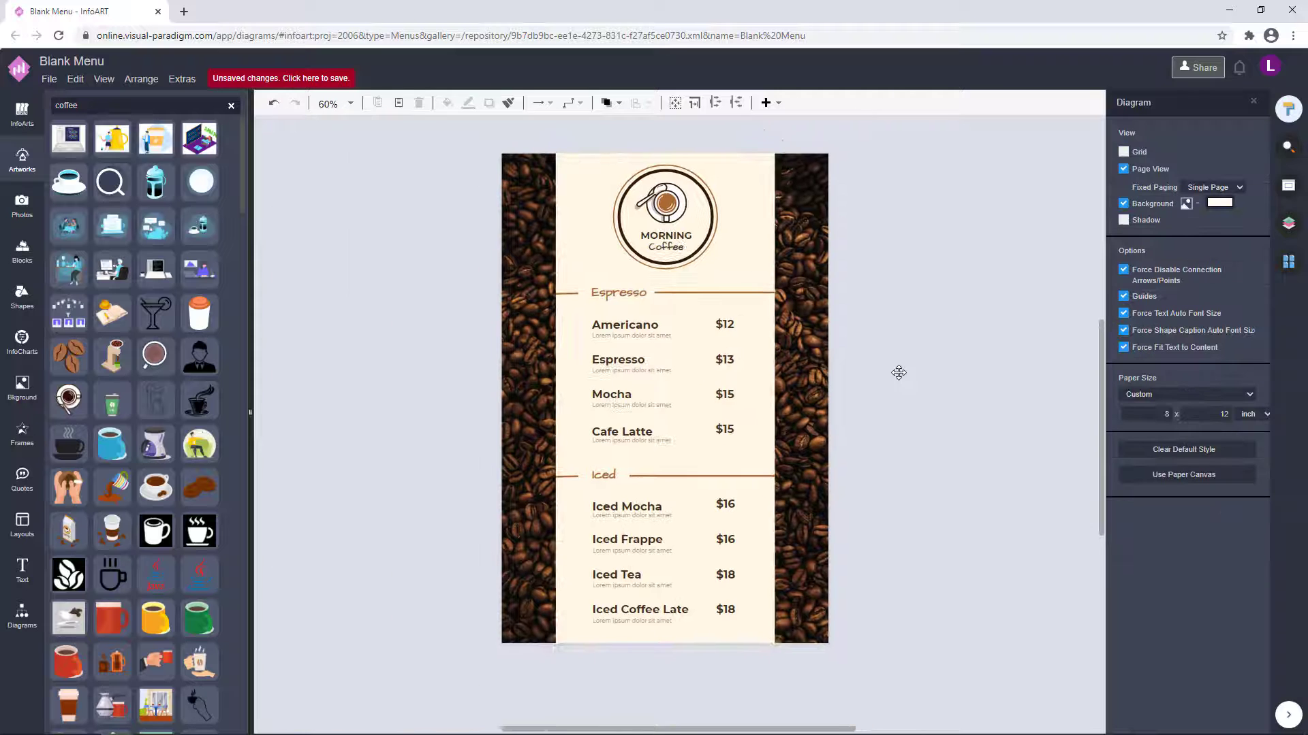
{"action": "scroll", "coordinate": [875, 386], "scroll_direction": "down", "scroll_amount": 1}
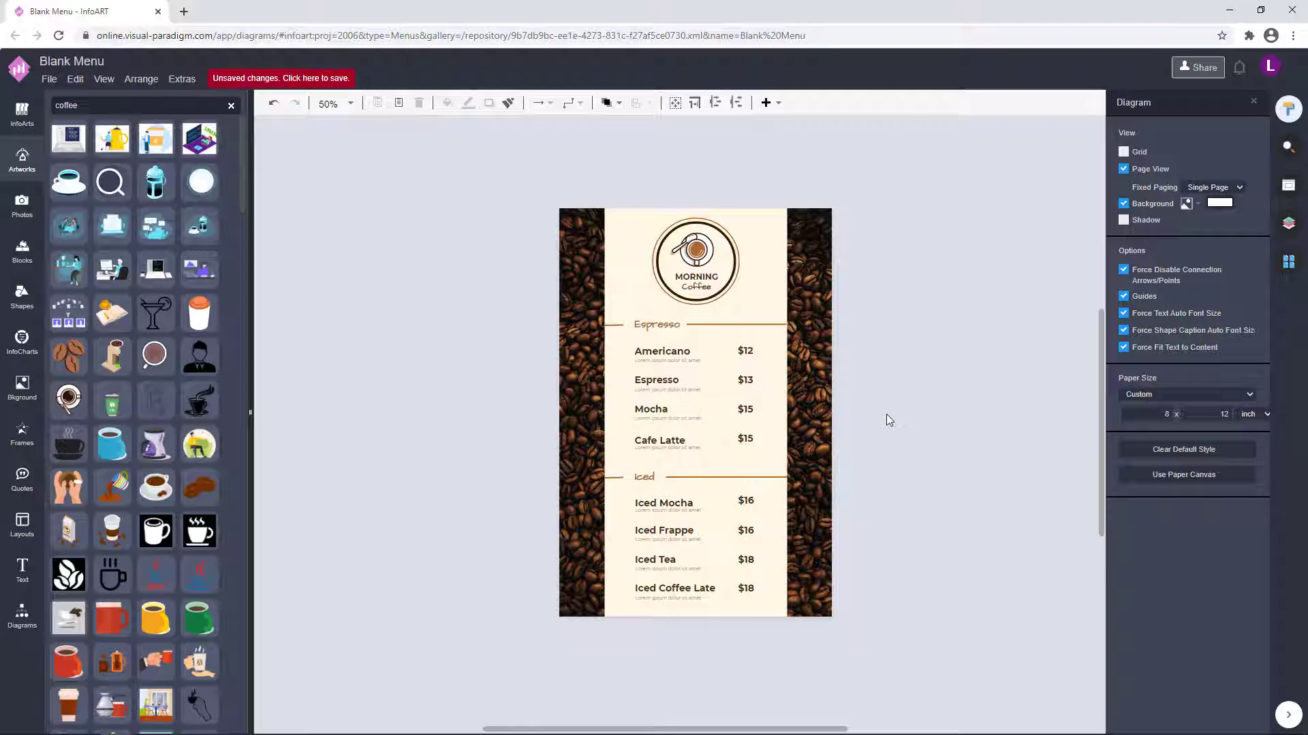
{"action": "left_click_drag", "start_coordinate": [945, 321], "coordinate": [915, 332]}
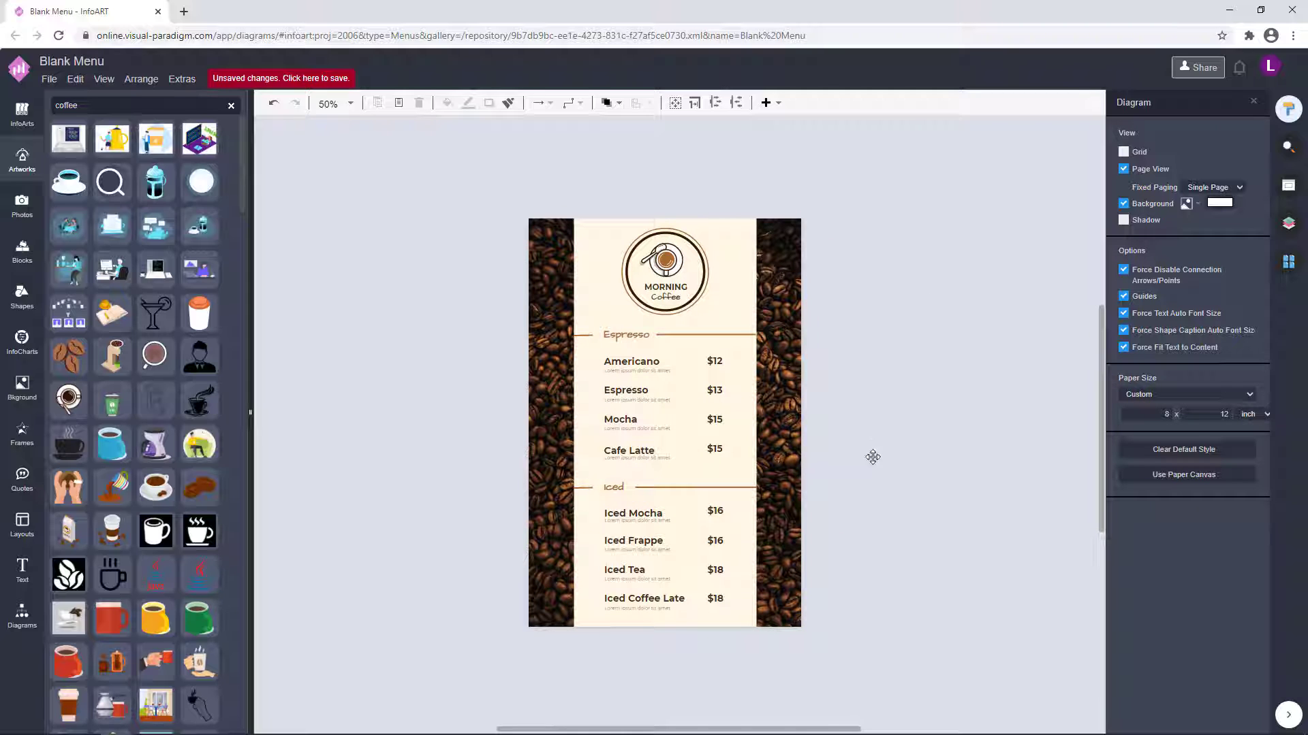
{"action": "scroll", "coordinate": [872, 457], "scroll_direction": "up", "scroll_amount": 1}
{"action": "left_click", "coordinate": [554, 519]}
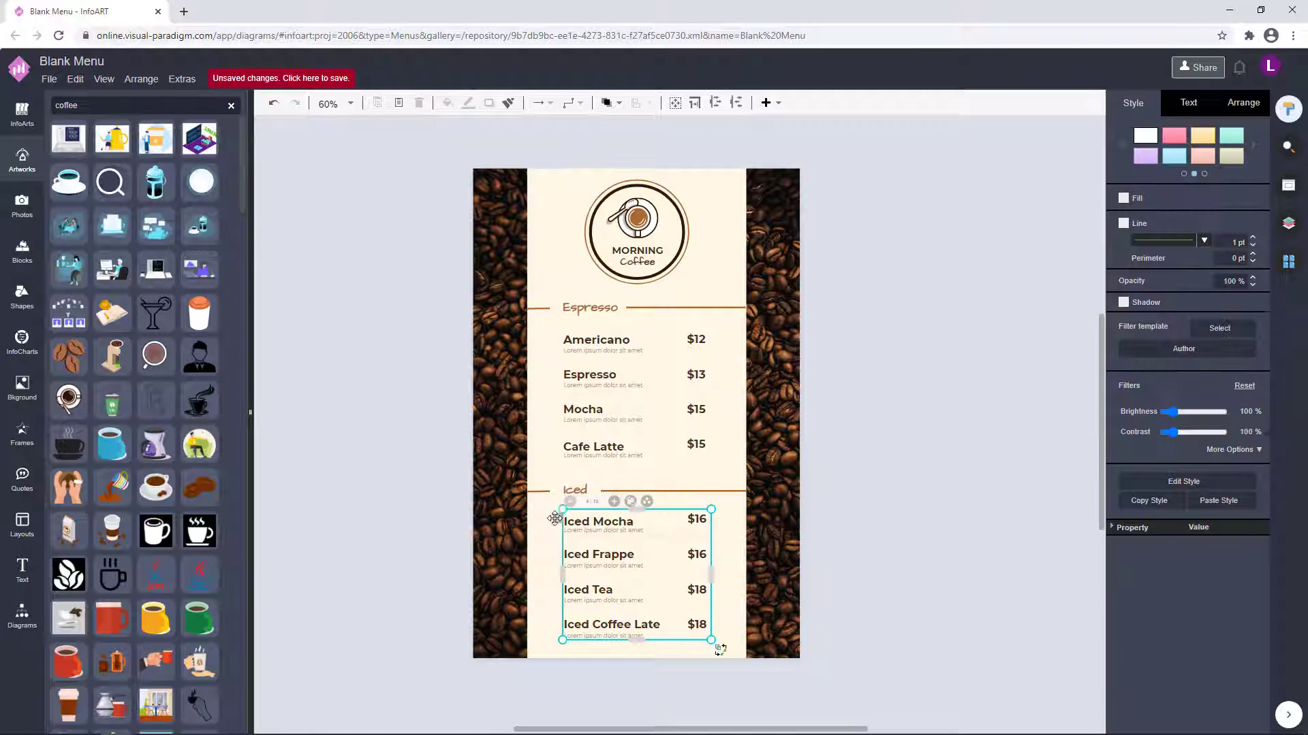
{"action": "left_click", "coordinate": [960, 414]}
{"action": "left_click_drag", "start_coordinate": [957, 443], "coordinate": [972, 412]}
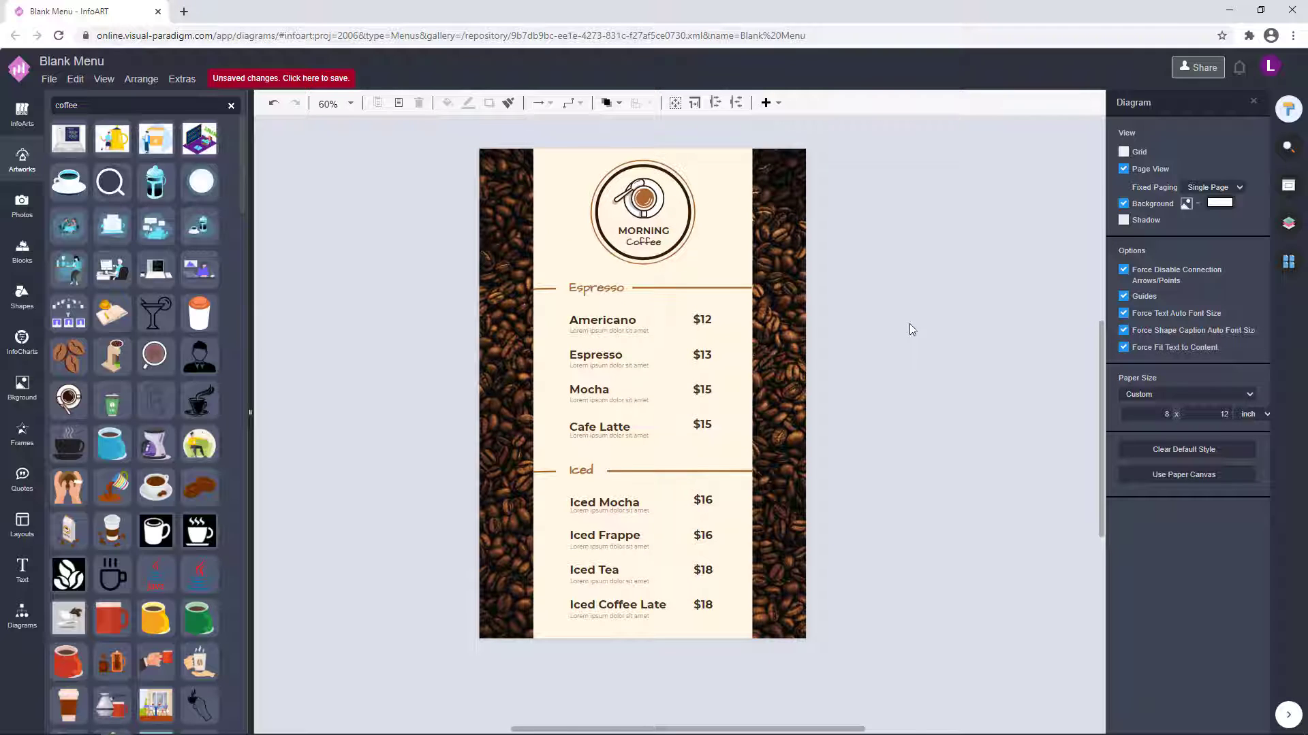
Step: Place a thin, full-height cream stripe down the middle of the coffee-bean strip right of the panel
{"action": "scroll", "coordinate": [912, 330], "scroll_direction": "up", "scroll_amount": 1}
{"action": "left_click", "coordinate": [749, 429]}
{"action": "left_click_drag", "start_coordinate": [764, 429], "coordinate": [781, 399]}
{"action": "left_click", "coordinate": [881, 399]}
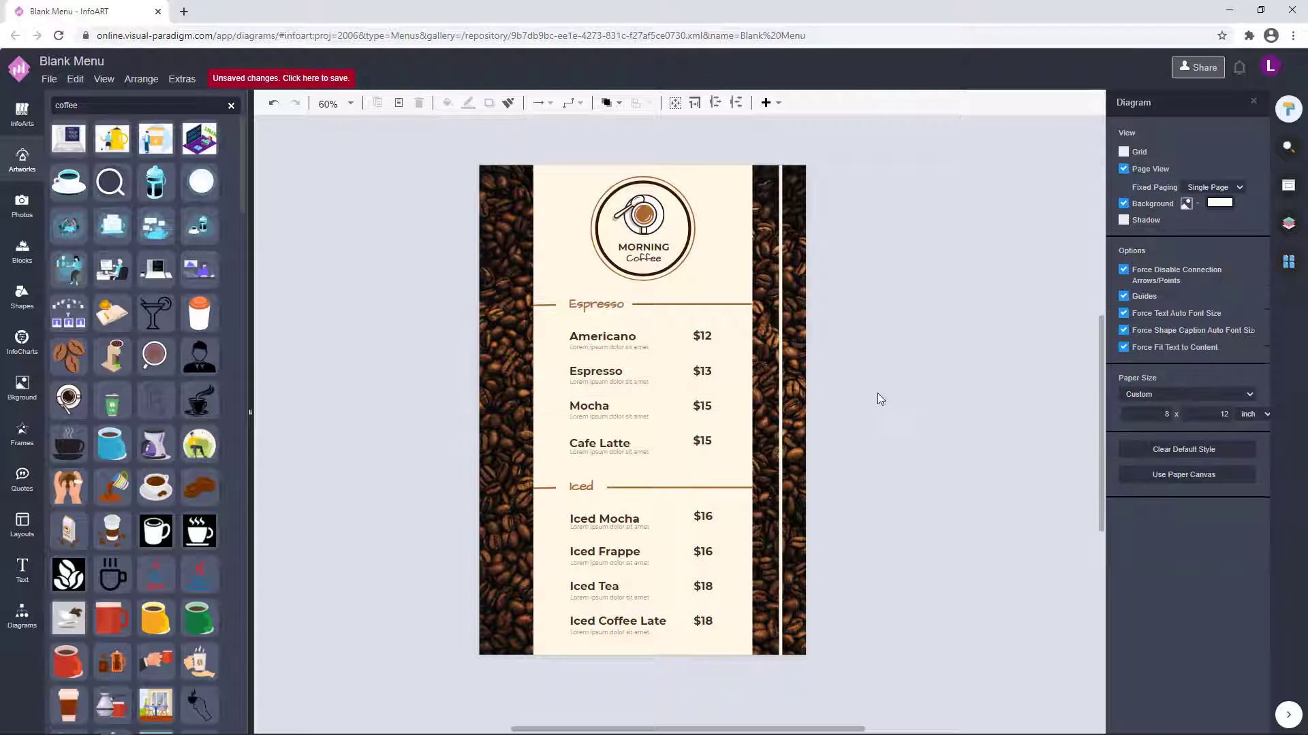
Step: Copy the thin cream stripe to the middle of the coffee-bean strip left of the panel
{"action": "left_click", "coordinate": [783, 429]}
{"action": "left_click", "coordinate": [834, 475]}
{"action": "left_click_drag", "start_coordinate": [780, 470], "coordinate": [504, 469]}
{"action": "left_click", "coordinate": [837, 414]}
{"action": "left_click", "coordinate": [503, 432]}
{"action": "left_click", "coordinate": [951, 385]}
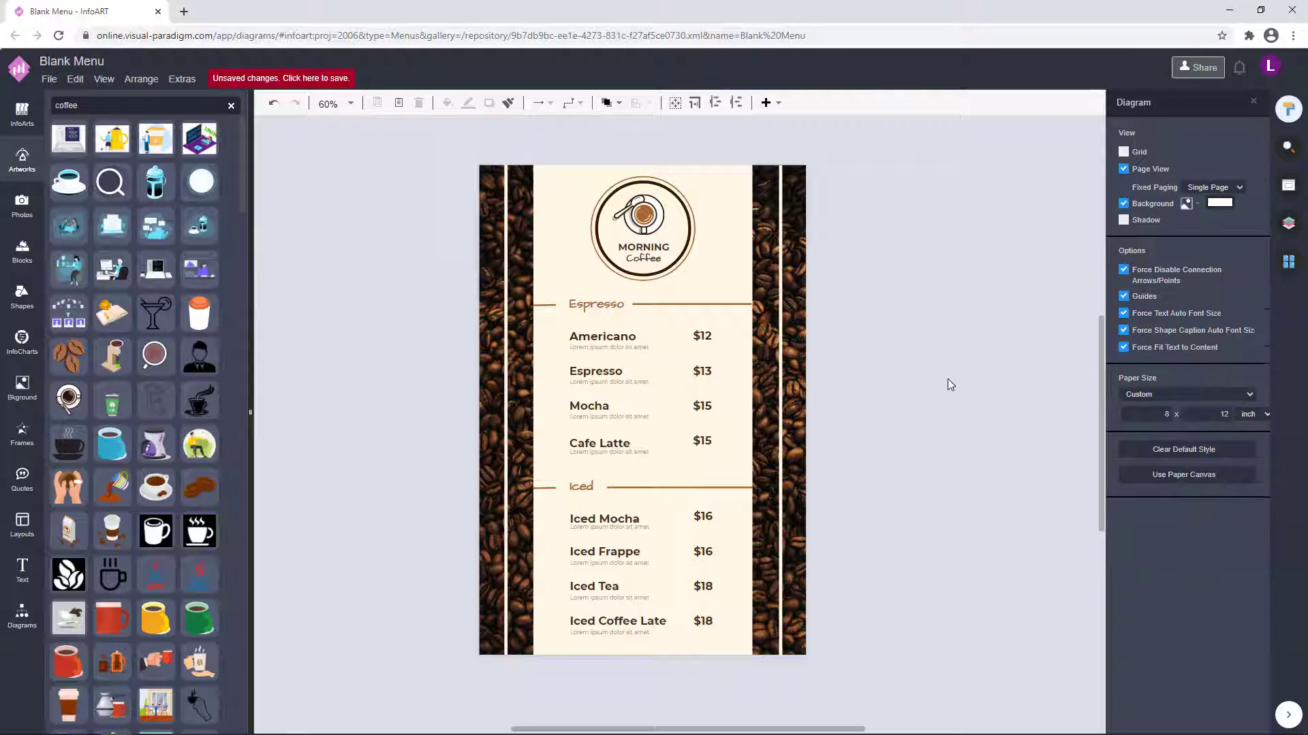
Step: Start saving the design with the filename "Brown Coffee Photo Coffee Shop Menu"
{"action": "left_click_drag", "start_coordinate": [937, 482], "coordinate": [985, 487]}
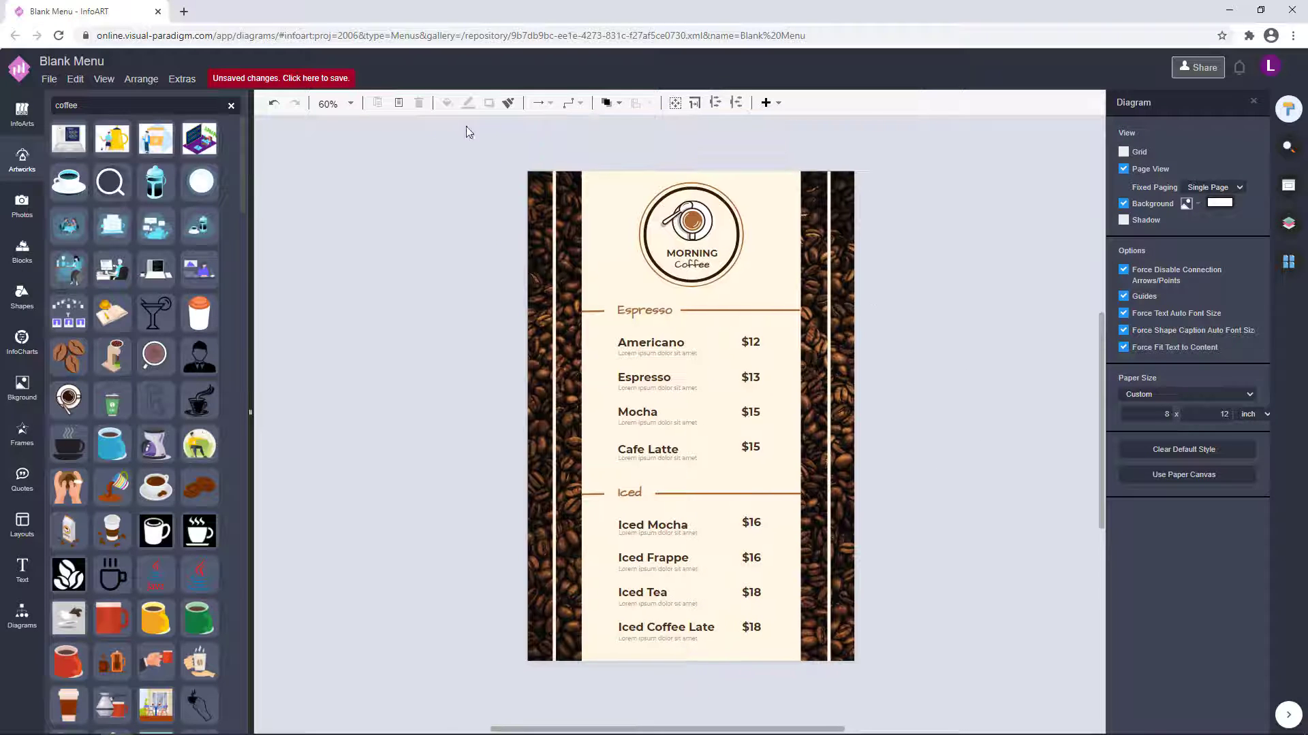
{"action": "left_click", "coordinate": [346, 80]}
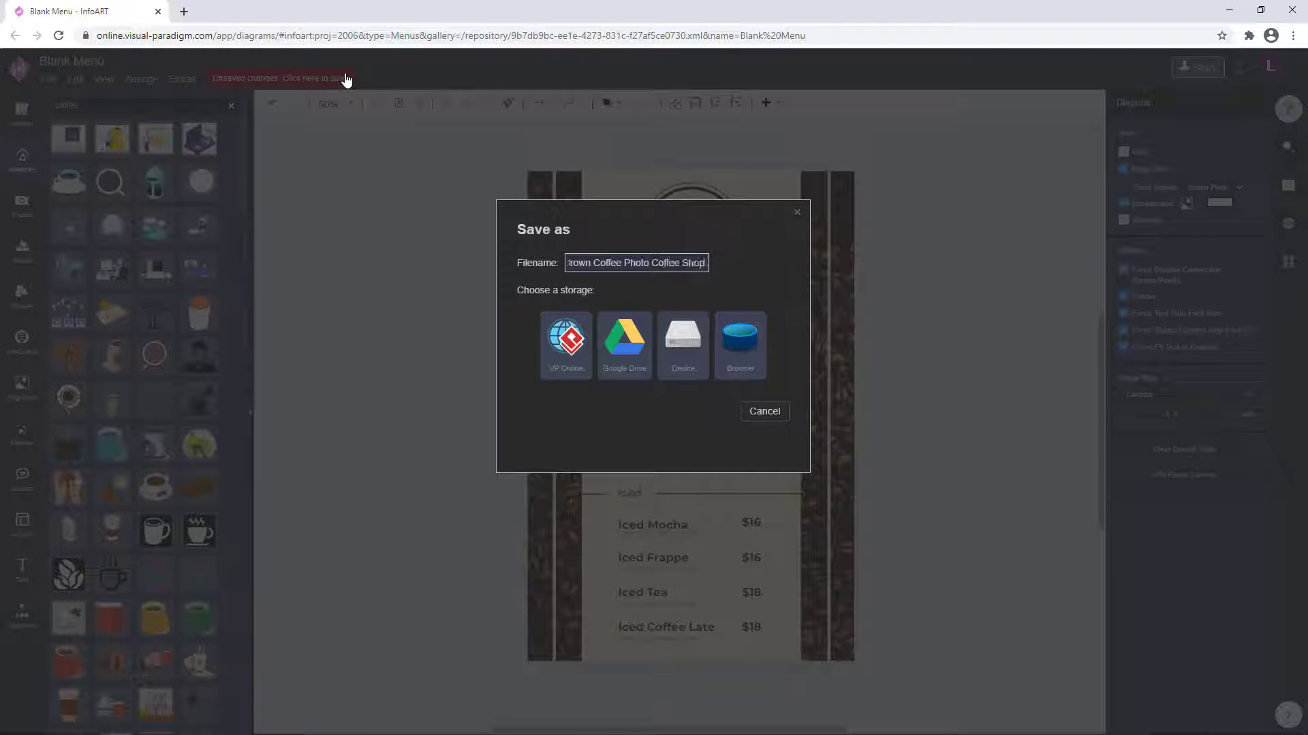
{"action": "type", "text": "Menu"}
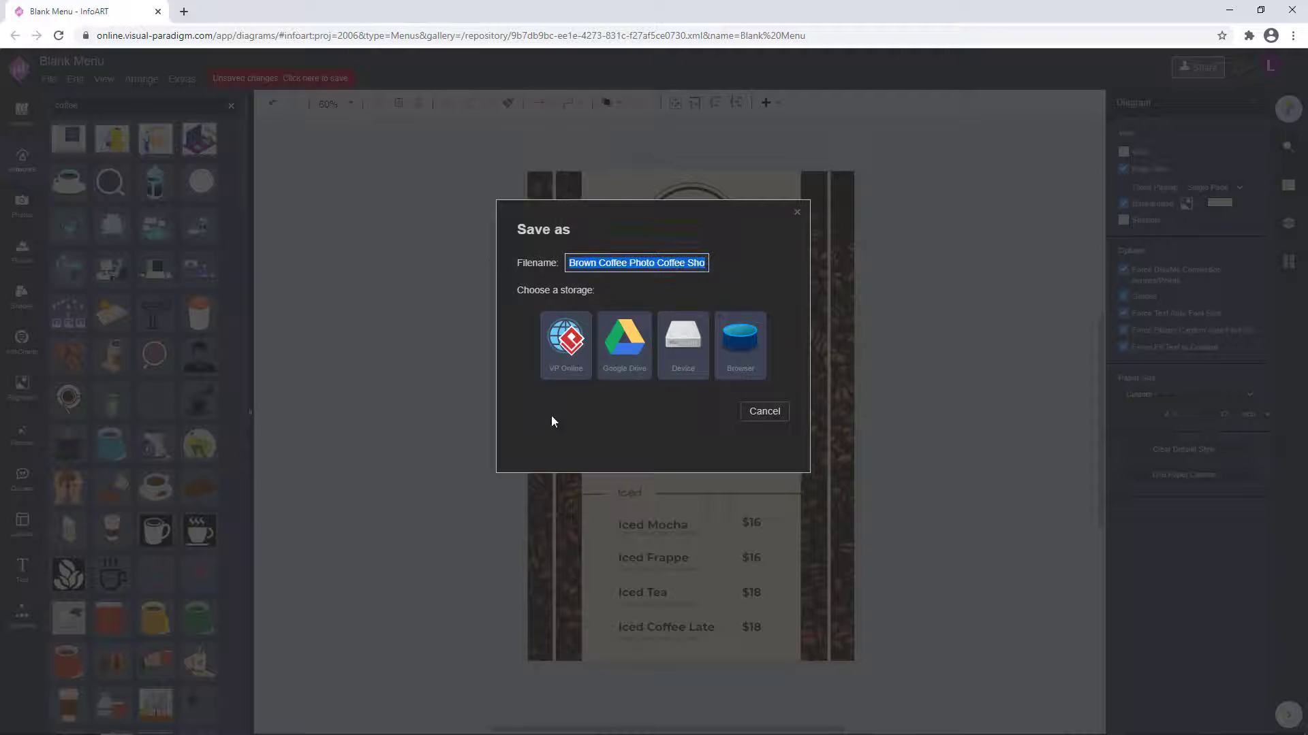